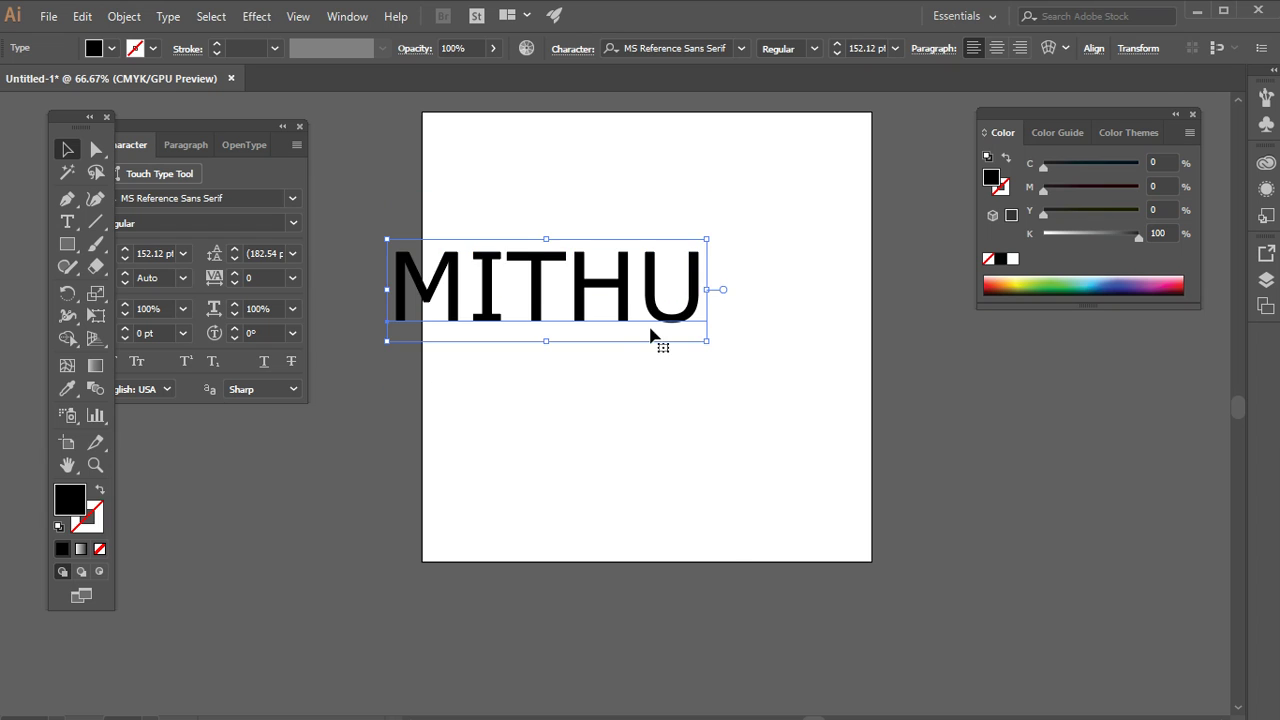
Step: Change the font of the large text object to Stencil
{"action": "left_click_drag", "start_coordinate": [628, 290], "coordinate": [738, 338]}
{"action": "key", "text": "ctrl+space"}
{"action": "left_click", "coordinate": [738, 408], "text": "ctrl"}
{"action": "left_click_drag", "start_coordinate": [744, 427], "coordinate": [860, 690]}
{"action": "key", "text": "space"}
{"action": "left_click_drag", "start_coordinate": [779, 604], "coordinate": [881, 465]}
{"action": "left_click_drag", "start_coordinate": [757, 414], "coordinate": [603, 450]}
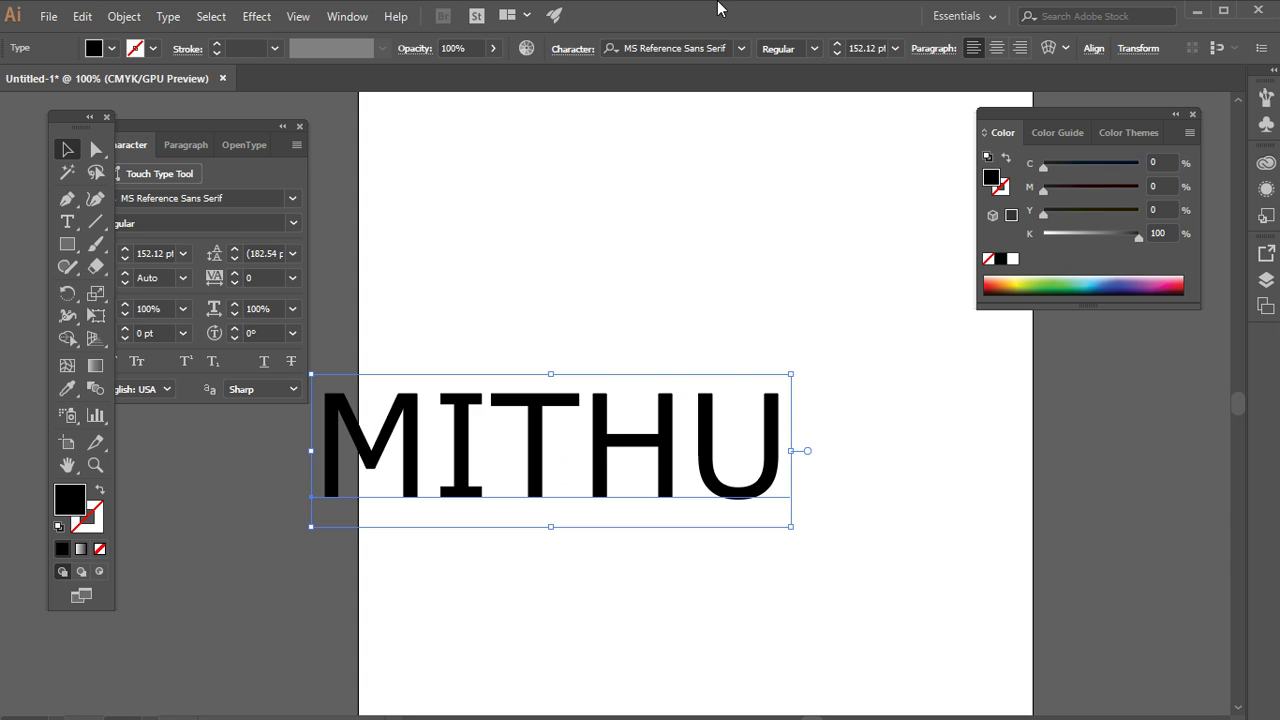
{"action": "left_click", "coordinate": [741, 48]}
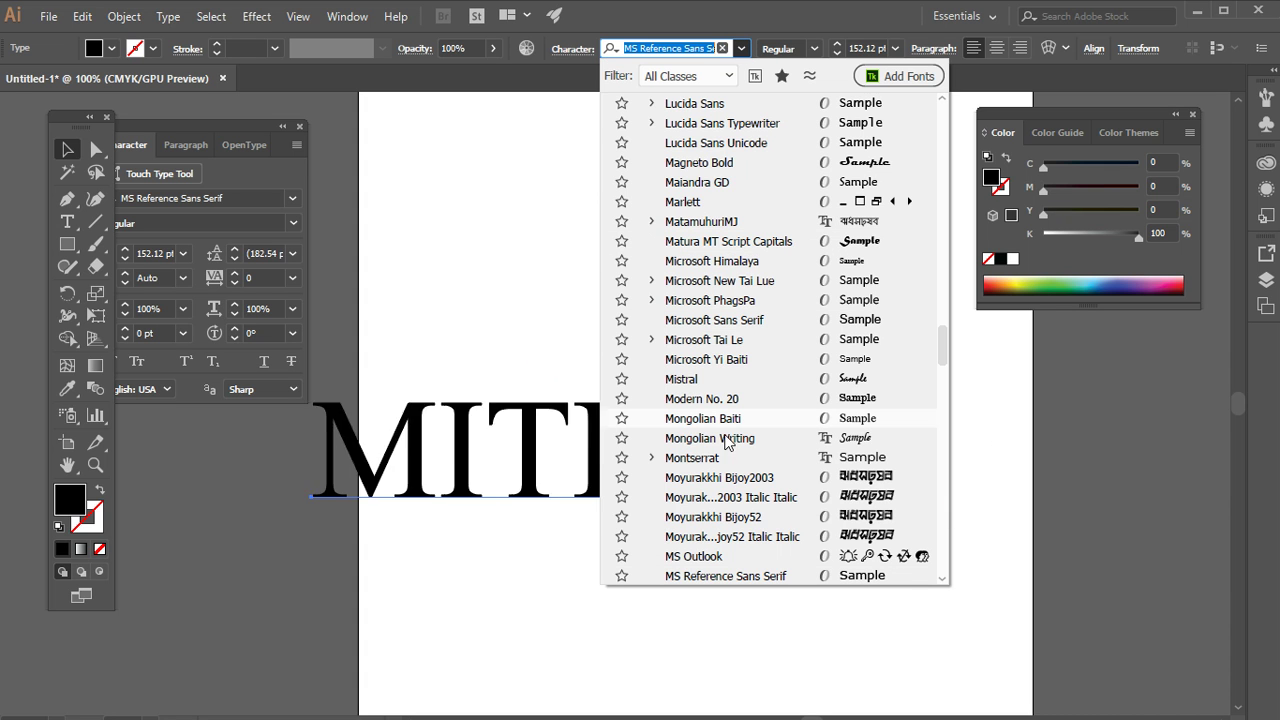
{"action": "scroll", "coordinate": [722, 545], "scroll_direction": "down", "scroll_amount": 3}
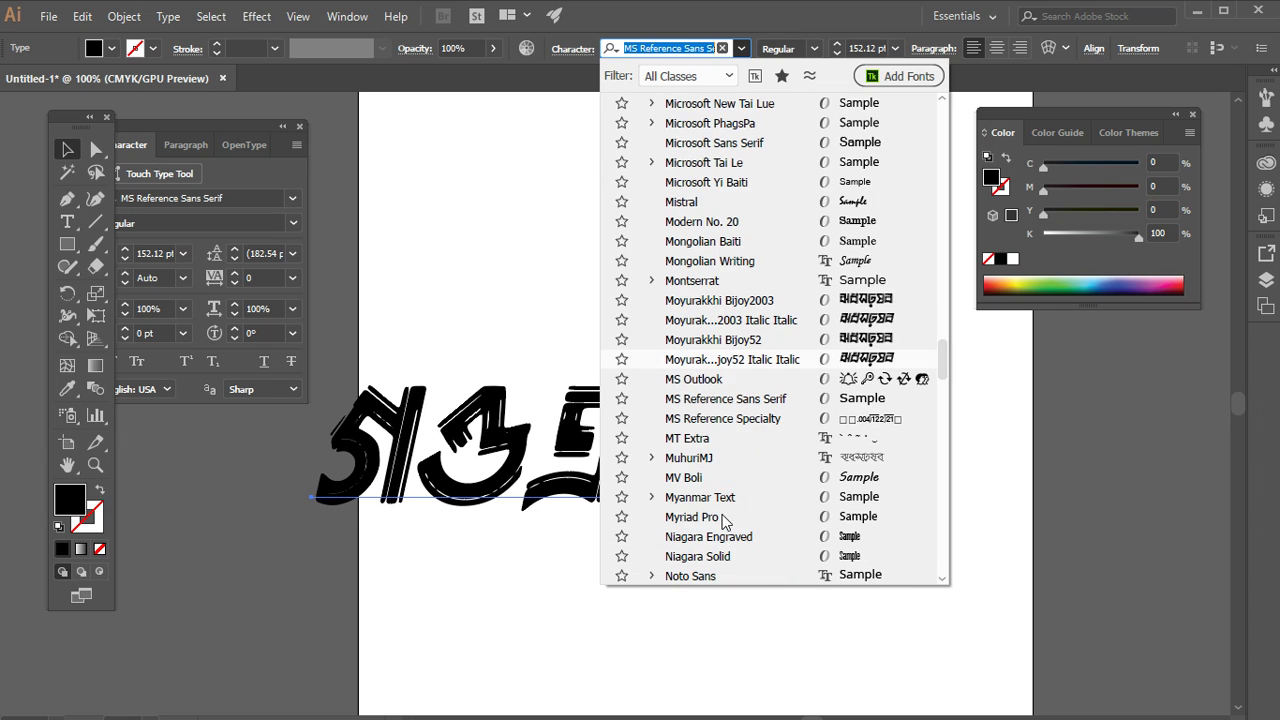
{"action": "scroll", "coordinate": [712, 500], "scroll_direction": "down", "scroll_amount": 4}
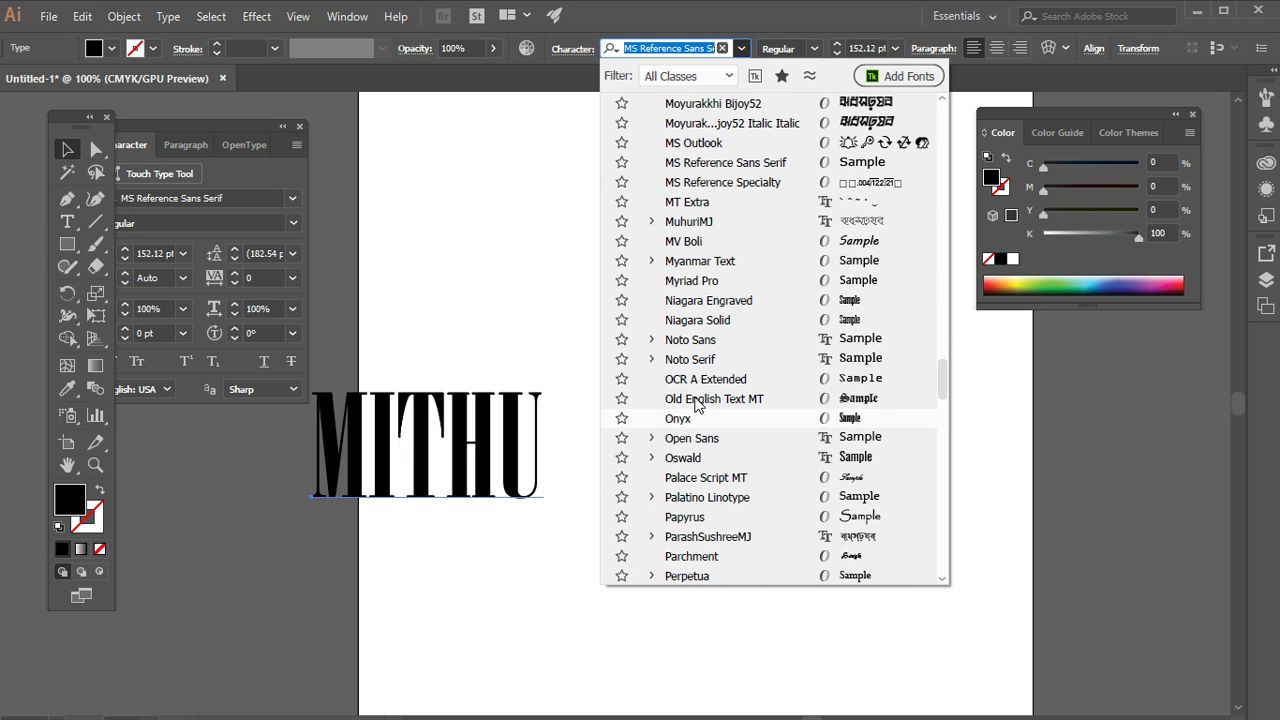
{"action": "scroll", "coordinate": [703, 385], "scroll_direction": "down", "scroll_amount": 5}
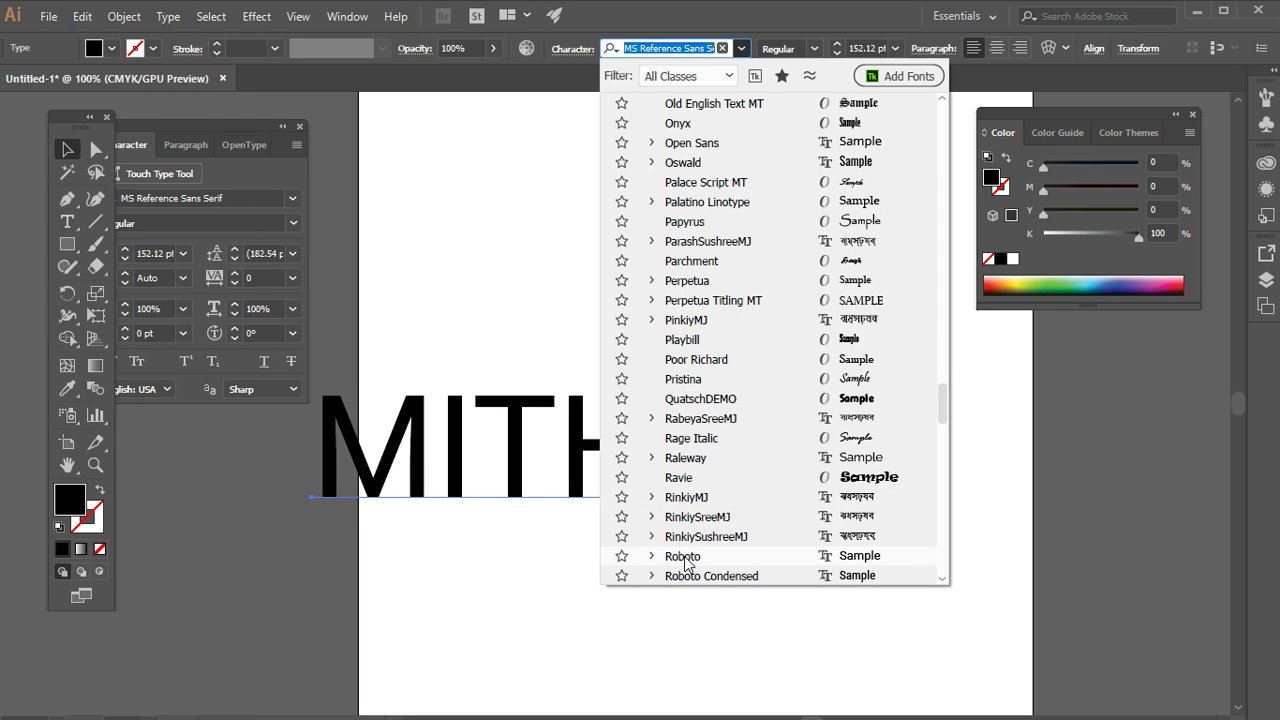
{"action": "scroll", "coordinate": [686, 578], "scroll_direction": "down", "scroll_amount": 8}
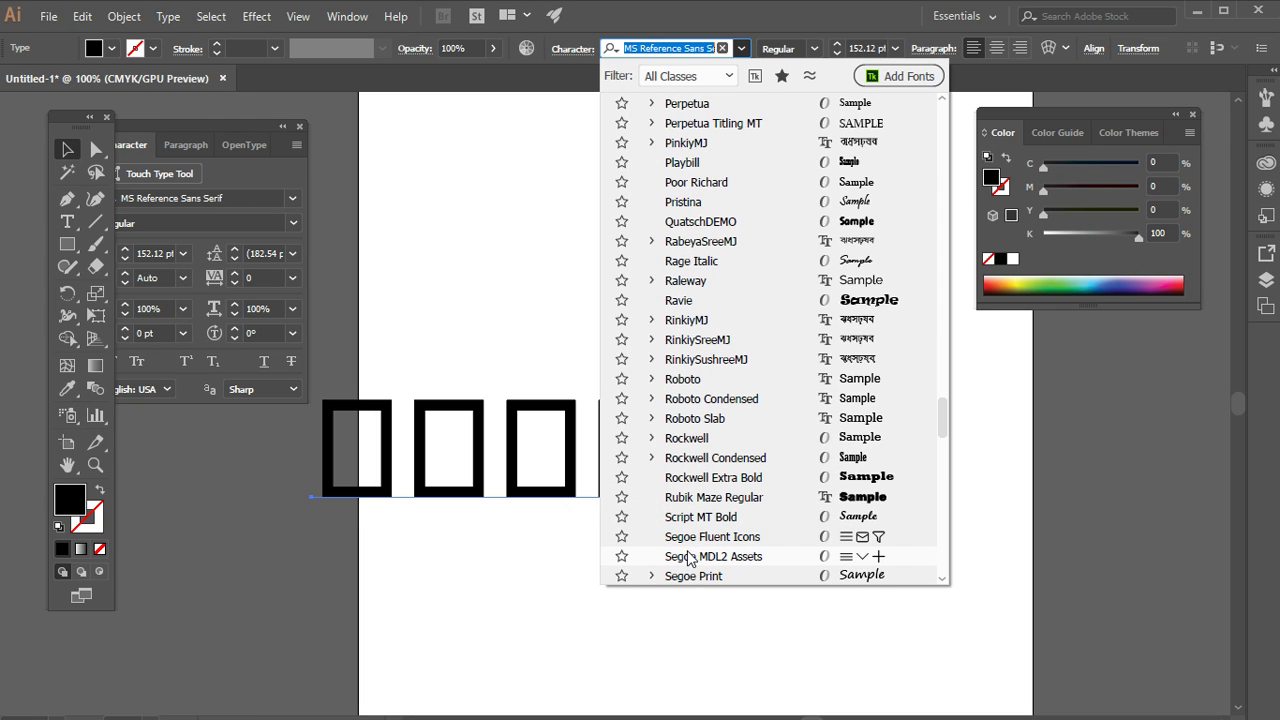
{"action": "scroll", "coordinate": [691, 537], "scroll_direction": "down", "scroll_amount": 4}
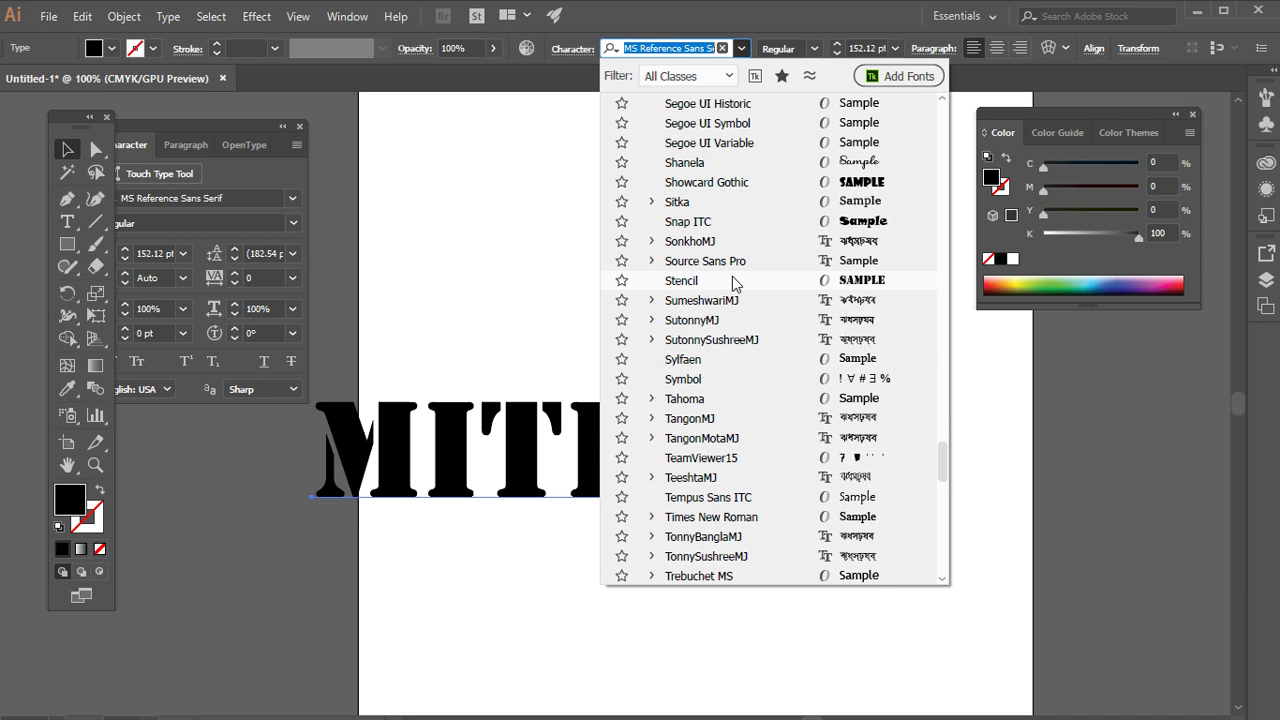
{"action": "left_click", "coordinate": [700, 280]}
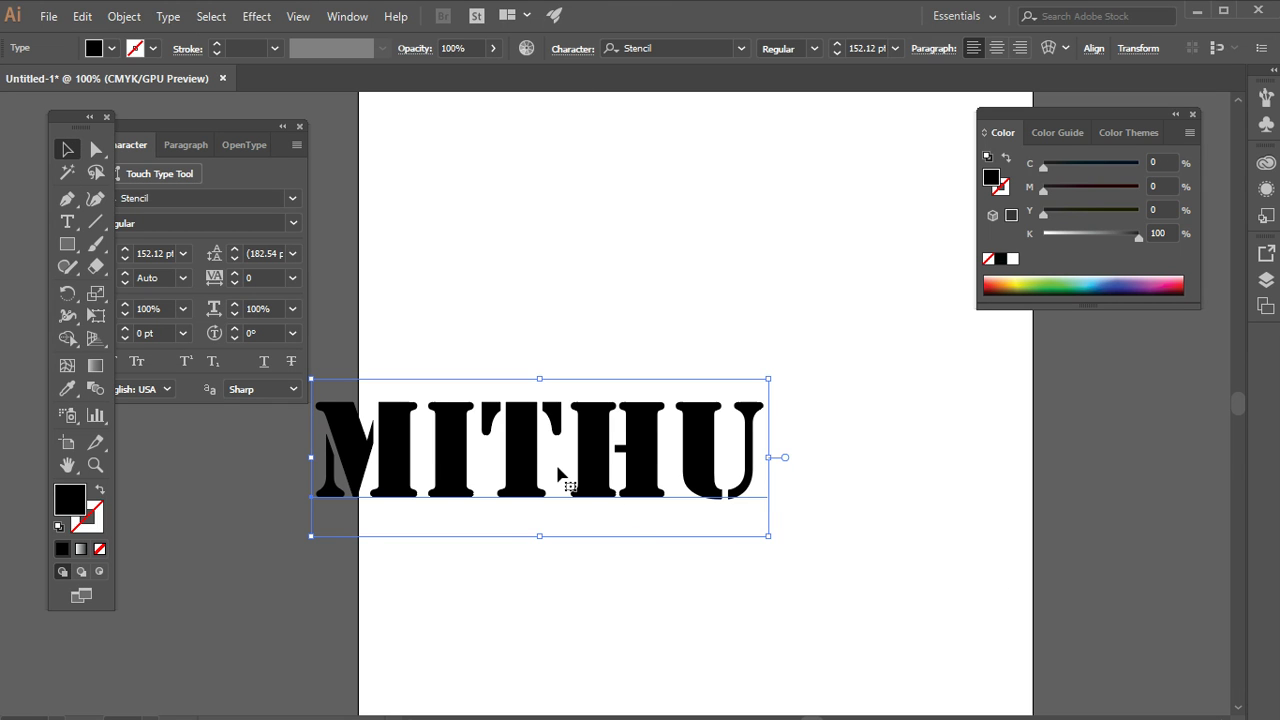
Step: Move the text fully onto the artboard and convert it to outlines
{"action": "left_click_drag", "start_coordinate": [598, 463], "coordinate": [721, 384]}
{"action": "right_click", "coordinate": [722, 379]}
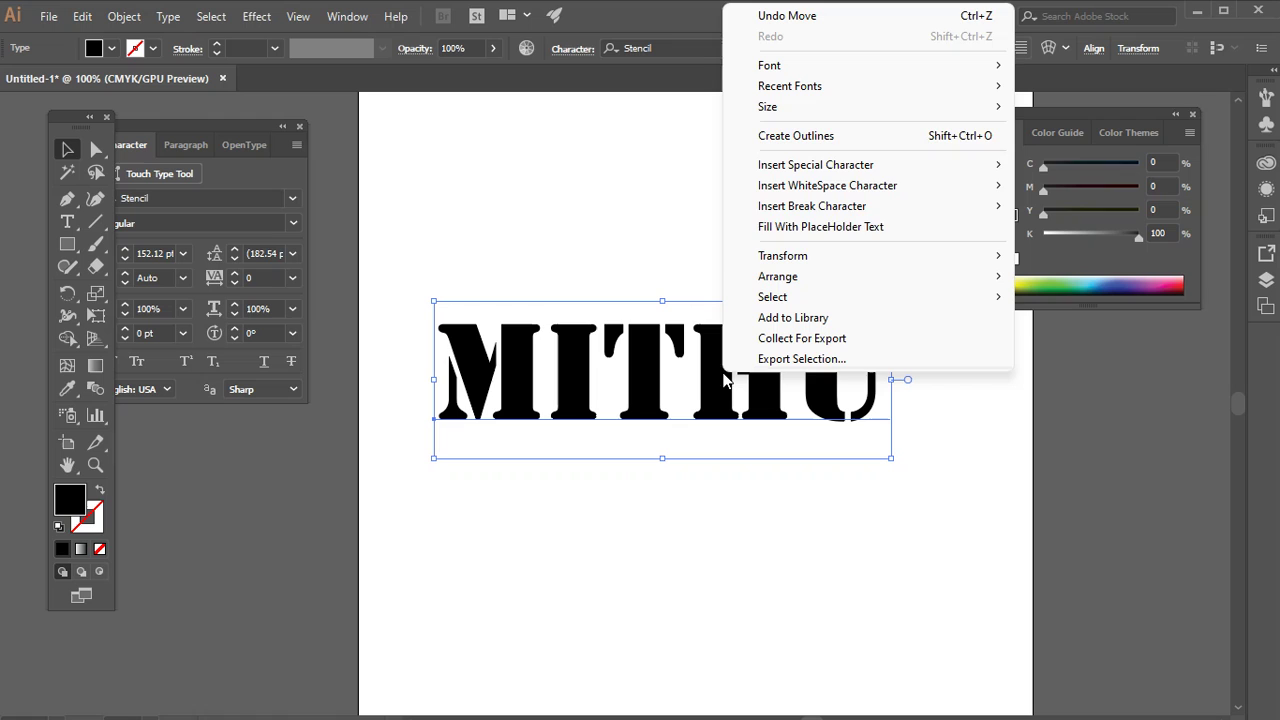
{"action": "left_click", "coordinate": [783, 136]}
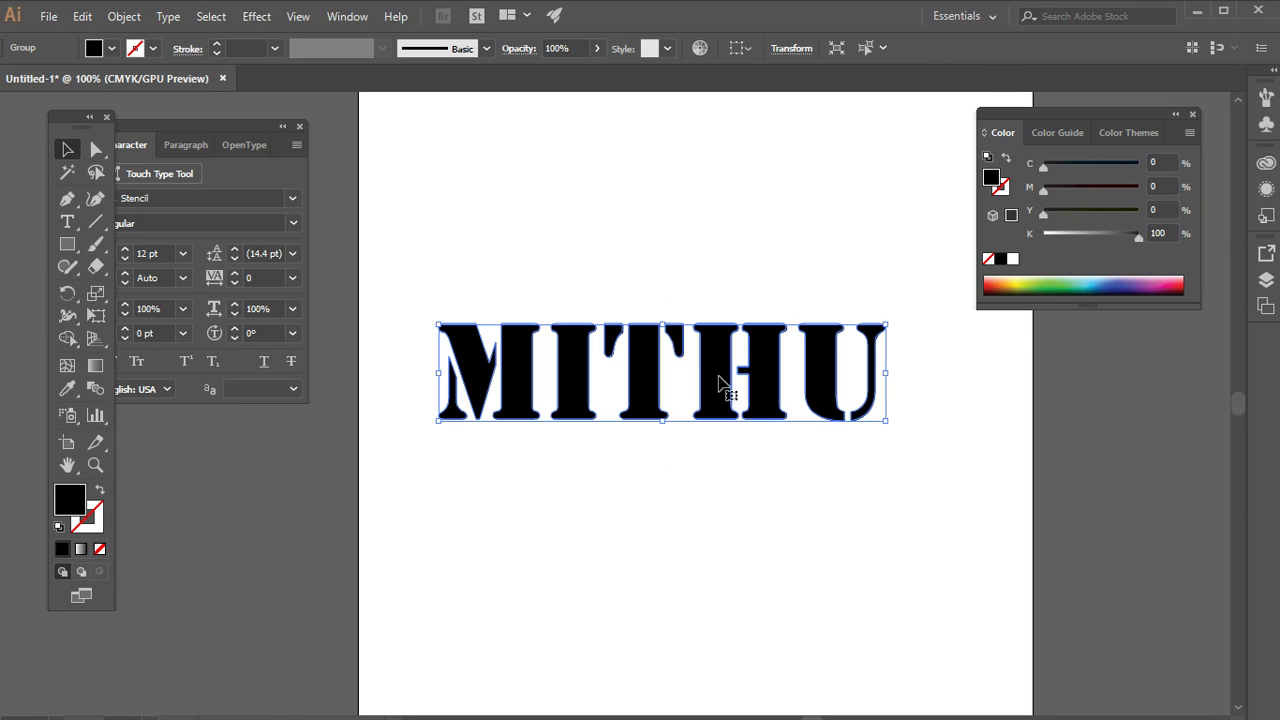
Step: Ungroup the outlined text into separate letters and deselect them
{"action": "right_click", "coordinate": [737, 384]}
{"action": "left_click", "coordinate": [745, 518]}
{"action": "left_click", "coordinate": [770, 489]}
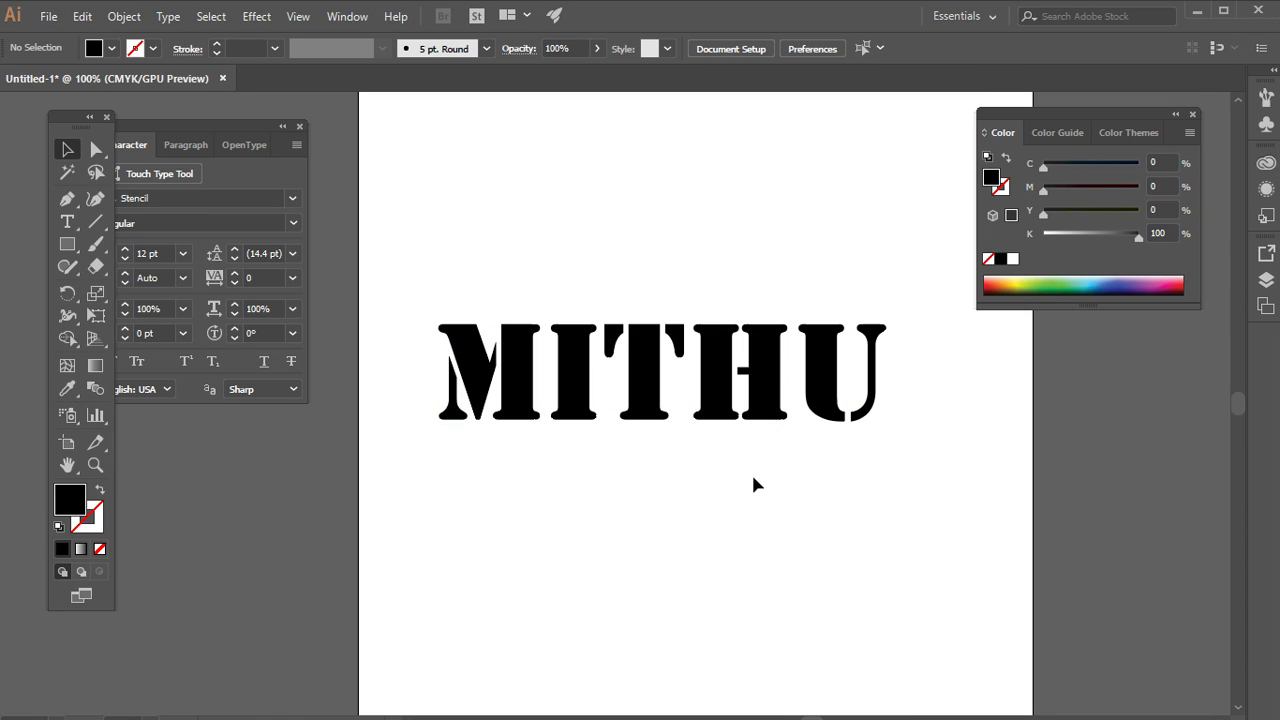
Step: Rotate the letter M 90° counterclockwise
{"action": "left_click", "coordinate": [597, 316], "text": "ctrl"}
{"action": "left_click_drag", "start_coordinate": [591, 640], "coordinate": [618, 352]}
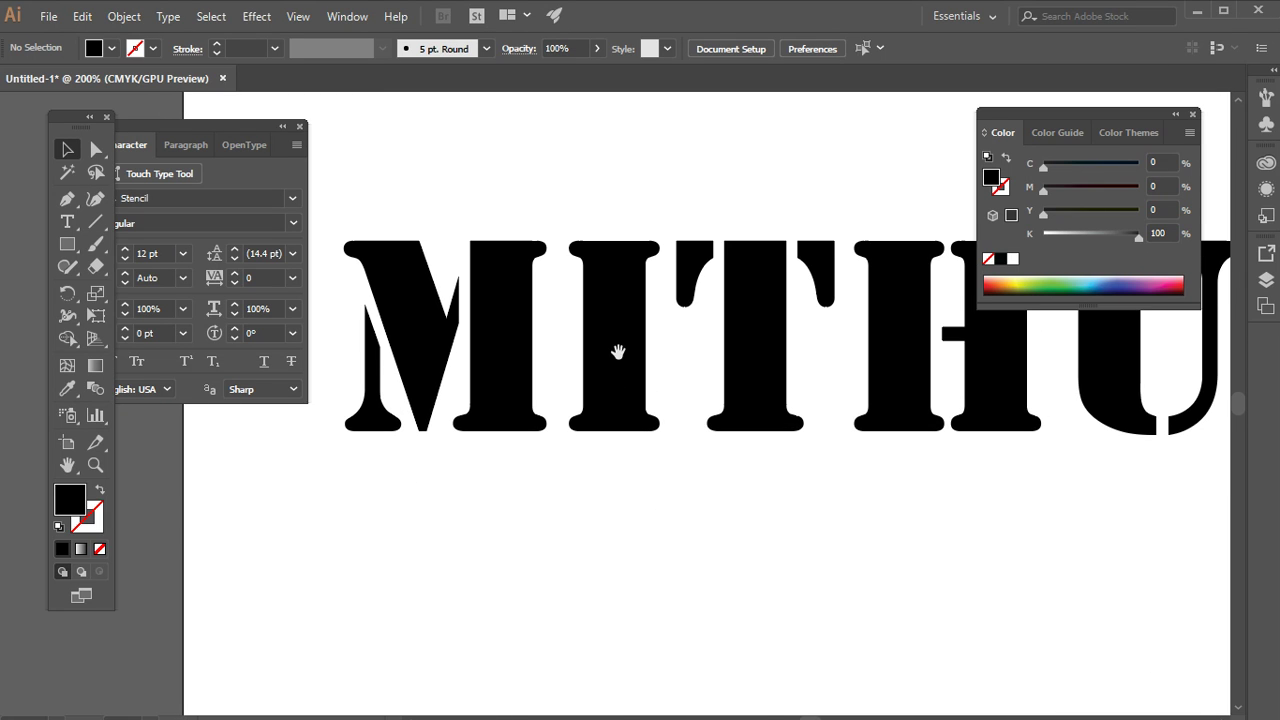
{"action": "left_click_drag", "start_coordinate": [541, 492], "coordinate": [569, 480]}
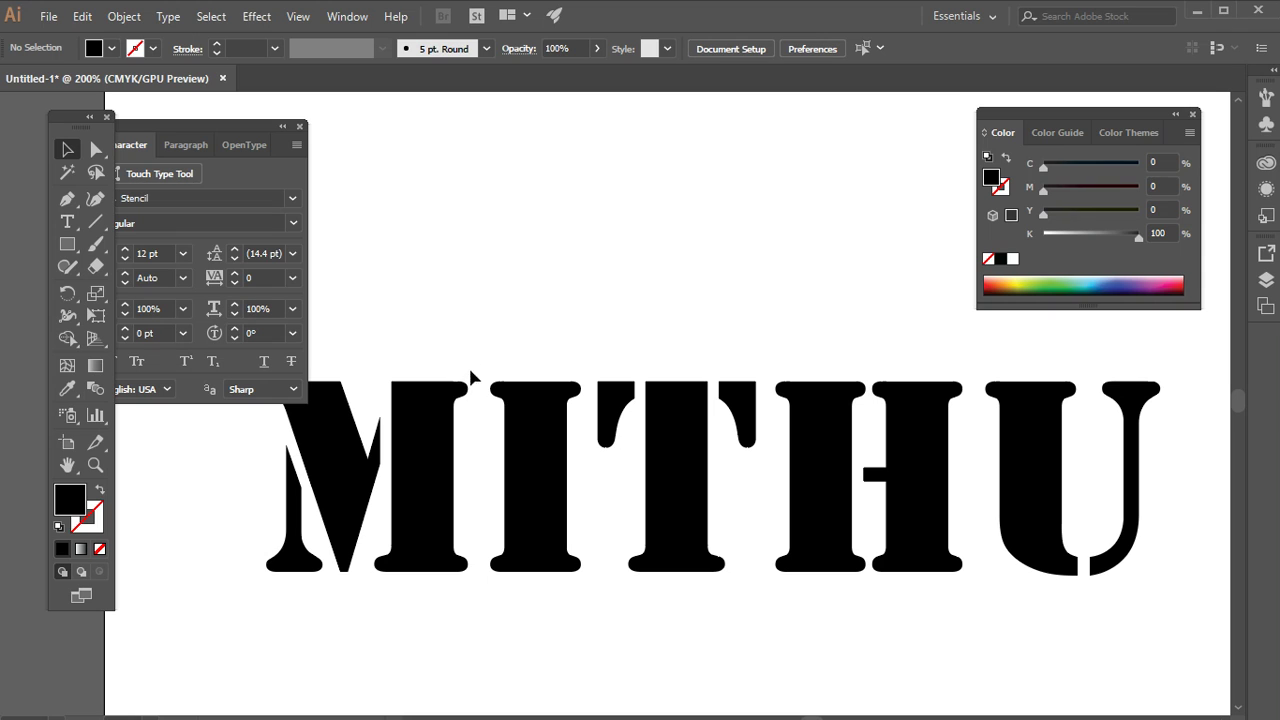
{"action": "left_click", "coordinate": [452, 405]}
{"action": "left_click_drag", "start_coordinate": [471, 371], "coordinate": [292, 384]}
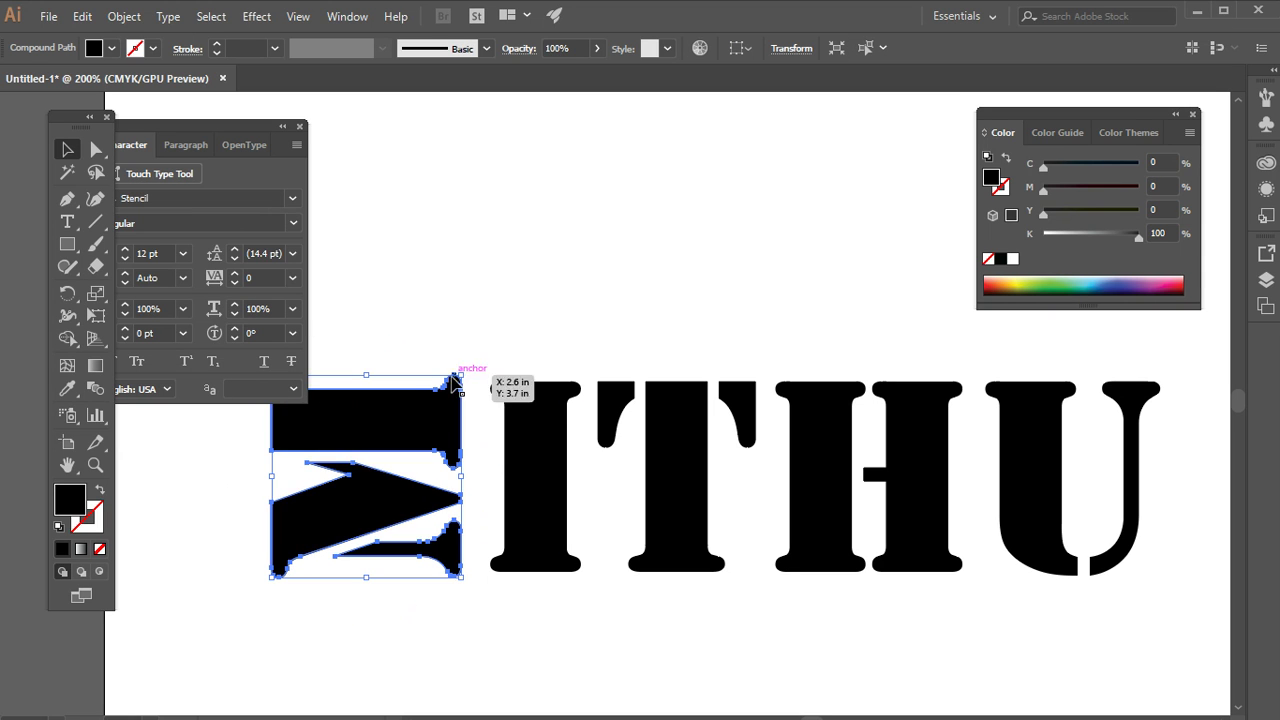
Step: Enlarge the rotated M to about 1.6 times its size and move it to just left of the letter I
{"action": "left_click_drag", "start_coordinate": [463, 375], "coordinate": [589, 517]}
{"action": "scroll", "coordinate": [731, 600], "scroll_direction": "down", "scroll_amount": 2}
{"action": "scroll", "coordinate": [731, 600], "scroll_direction": "left", "scroll_amount": 3}
{"action": "left_click", "coordinate": [731, 600]}
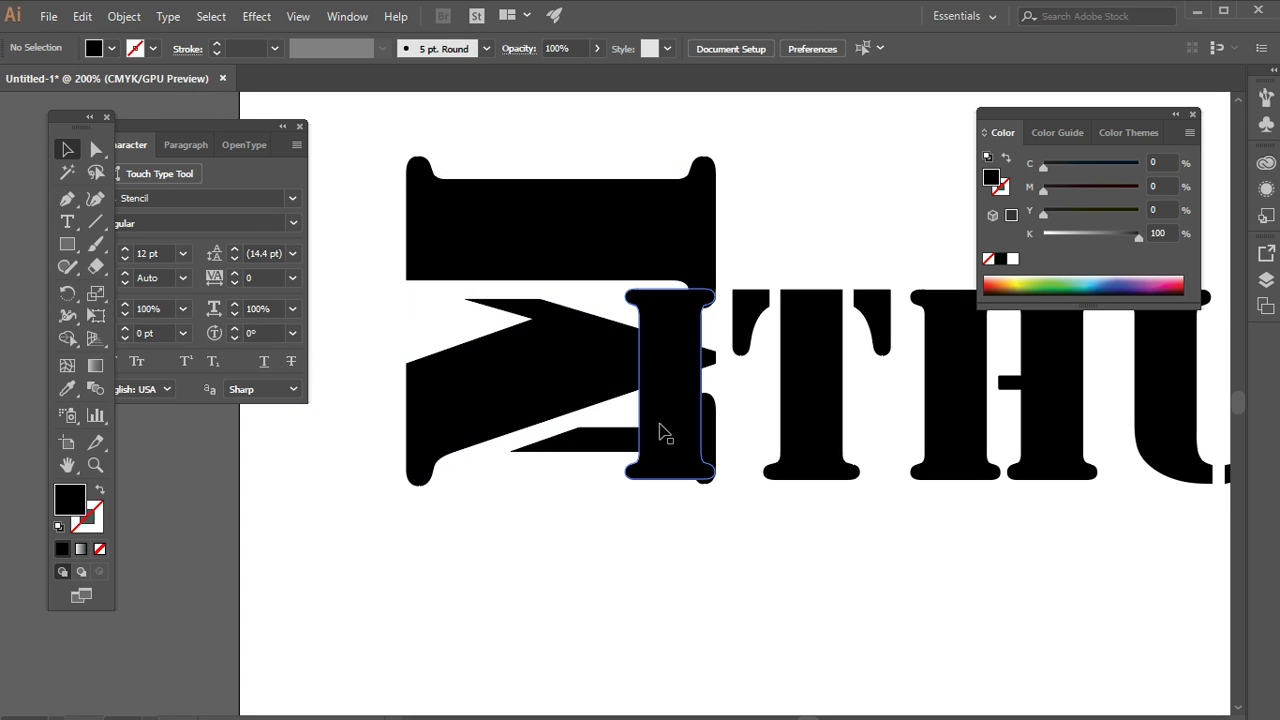
{"action": "left_click_drag", "start_coordinate": [620, 400], "coordinate": [506, 399]}
{"action": "key", "text": "ctrl+minus"}
{"action": "key", "text": "ctrl+minus"}
{"action": "key", "text": "ctrl+minus"}
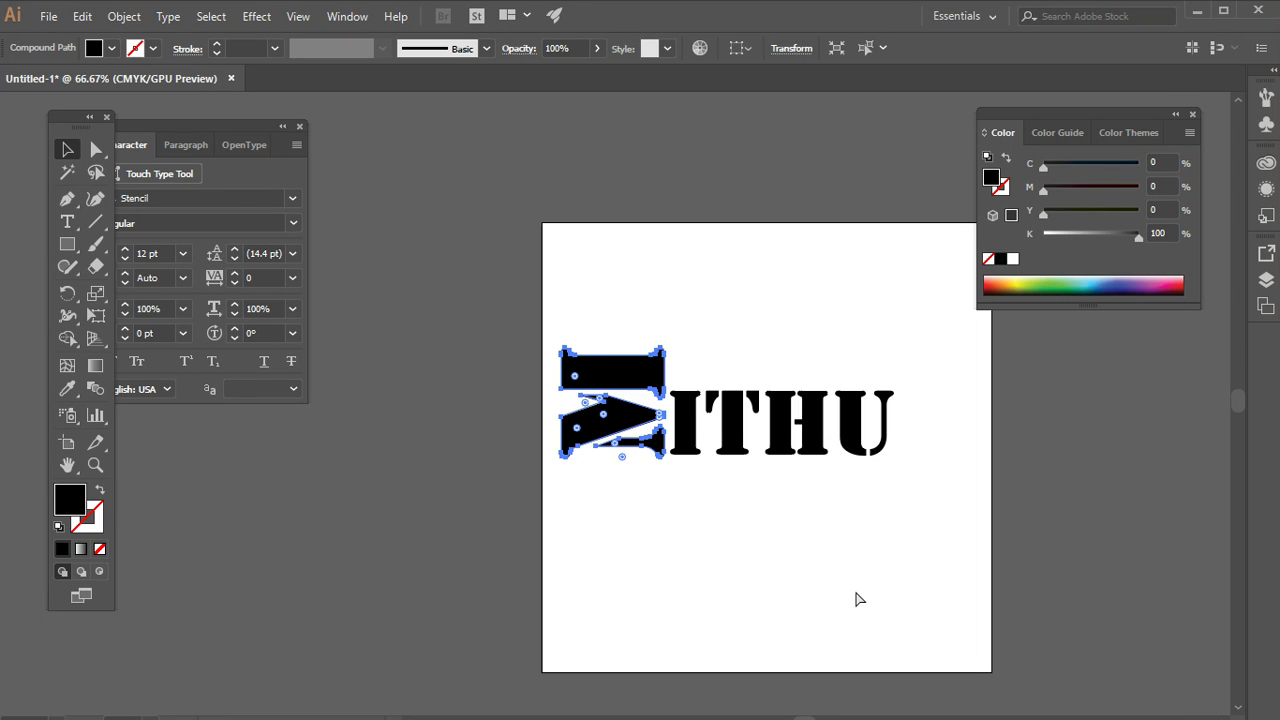
Step: Draw a thin black horizontal rectangle just above the four upright letters, spanning their full width
{"action": "key", "text": "ctrl+plus"}
{"action": "left_click_drag", "start_coordinate": [660, 191], "coordinate": [726, 441]}
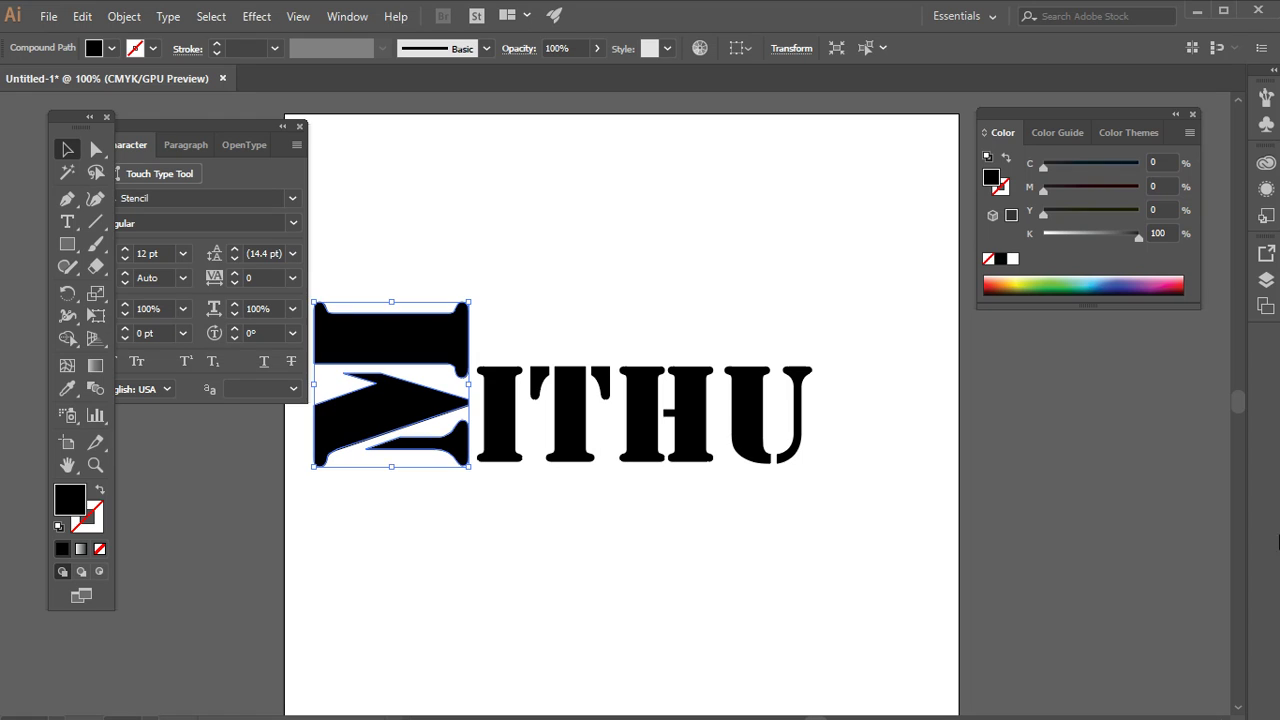
{"action": "left_click_drag", "start_coordinate": [67, 244], "coordinate": [165, 250]}
{"action": "key", "text": "ctrl+plus"}
{"action": "left_click_drag", "start_coordinate": [388, 313], "coordinate": [894, 324]}
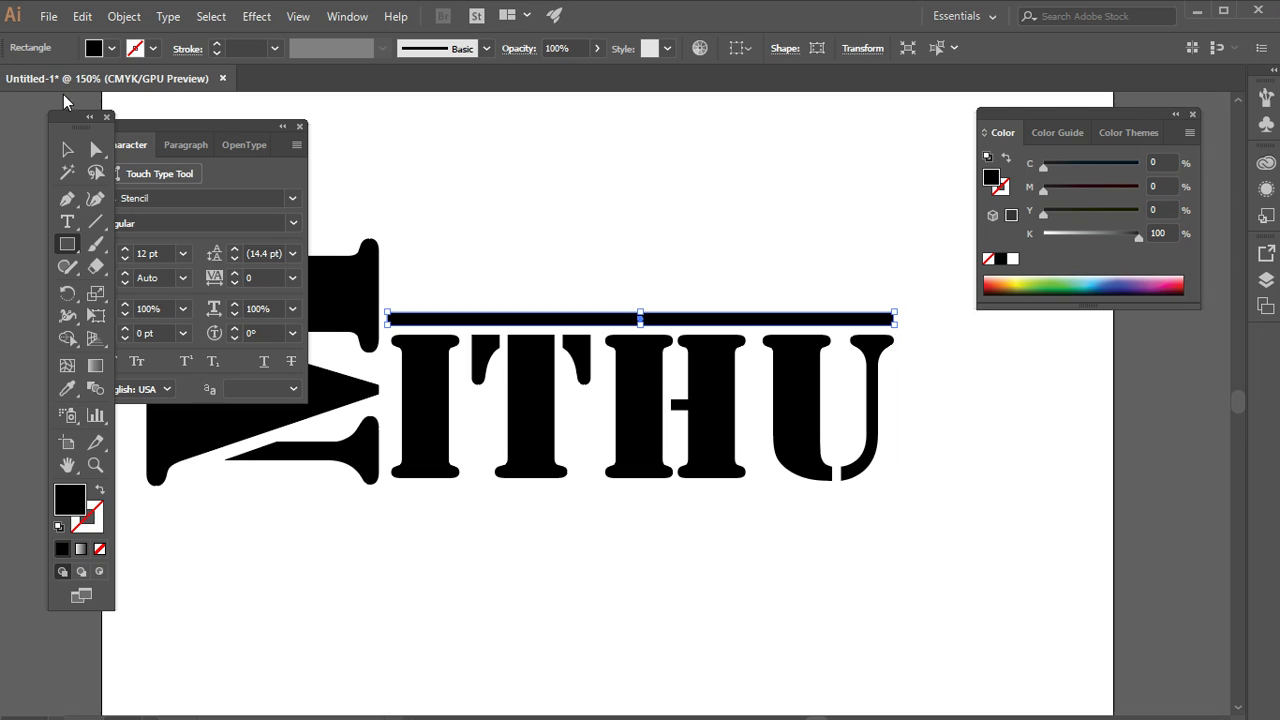
Step: Add three copies of the thin bar above it: one level with the M's top edge, one midway, and one between those two
{"action": "key", "text": "v"}
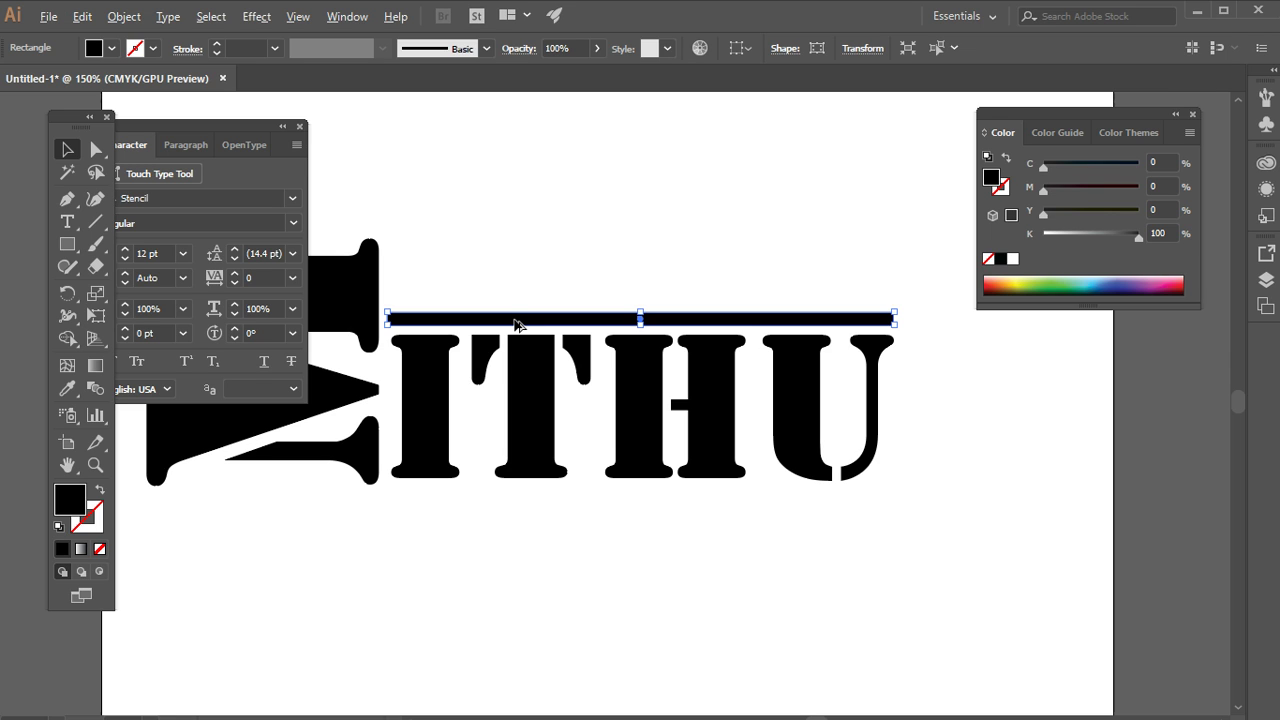
{"action": "left_click_drag", "start_coordinate": [514, 324], "coordinate": [516, 252]}
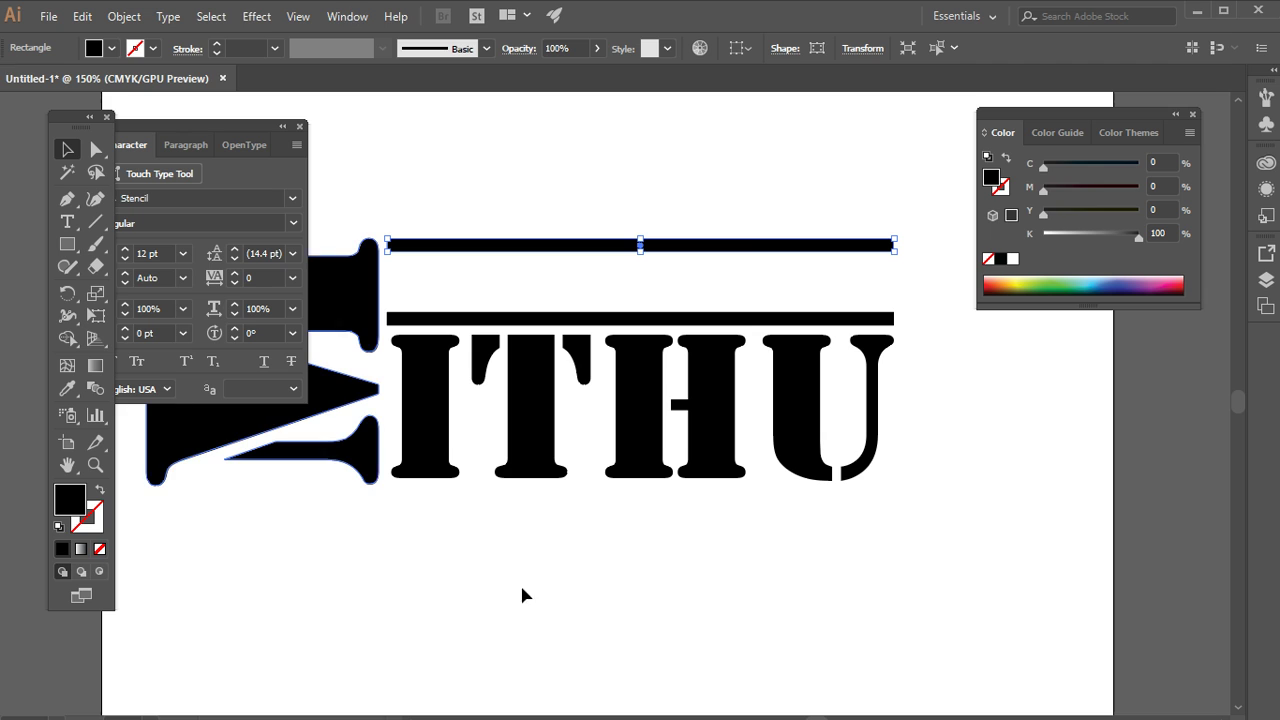
{"action": "left_click_drag", "start_coordinate": [607, 247], "coordinate": [607, 286]}
{"action": "left_click_drag", "start_coordinate": [757, 291], "coordinate": [755, 279]}
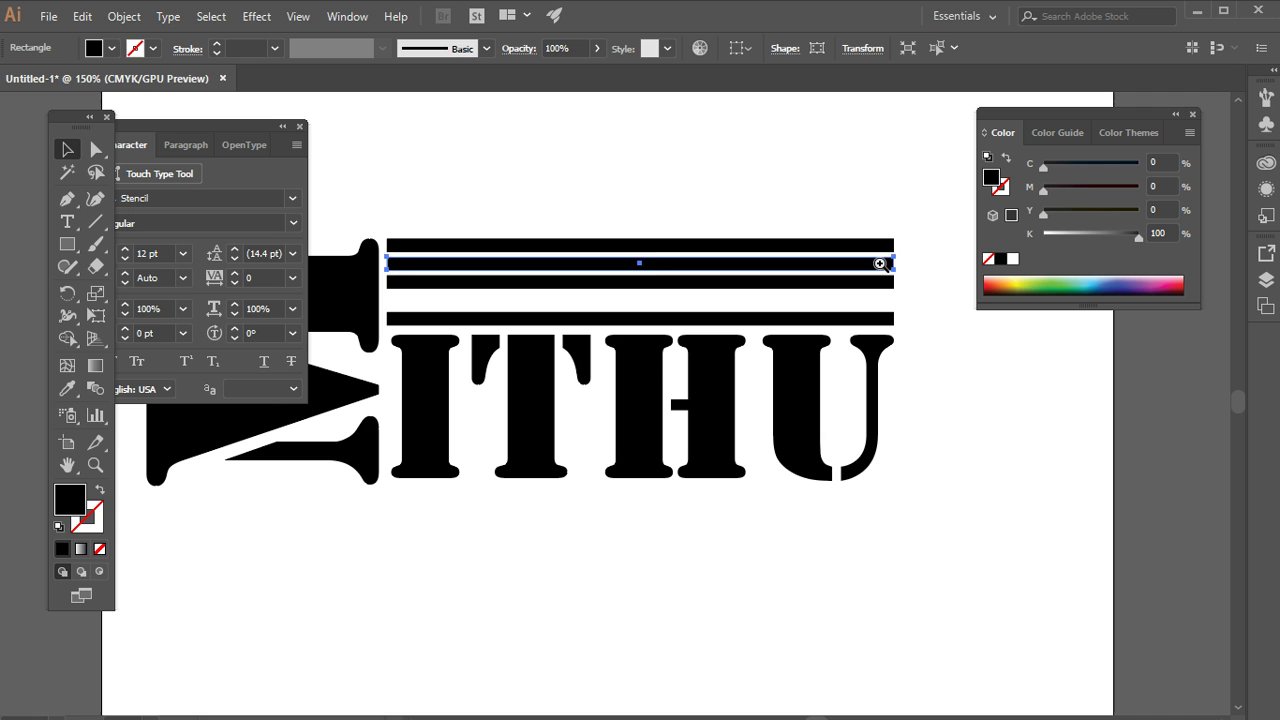
Step: Shorten the second bar from the top to about a quarter of its length, keeping its left end in place
{"action": "scroll", "coordinate": [843, 280], "scroll_direction": "up", "scroll_amount": 3}
{"action": "scroll", "coordinate": [1096, 379], "scroll_direction": "down", "scroll_amount": 1}
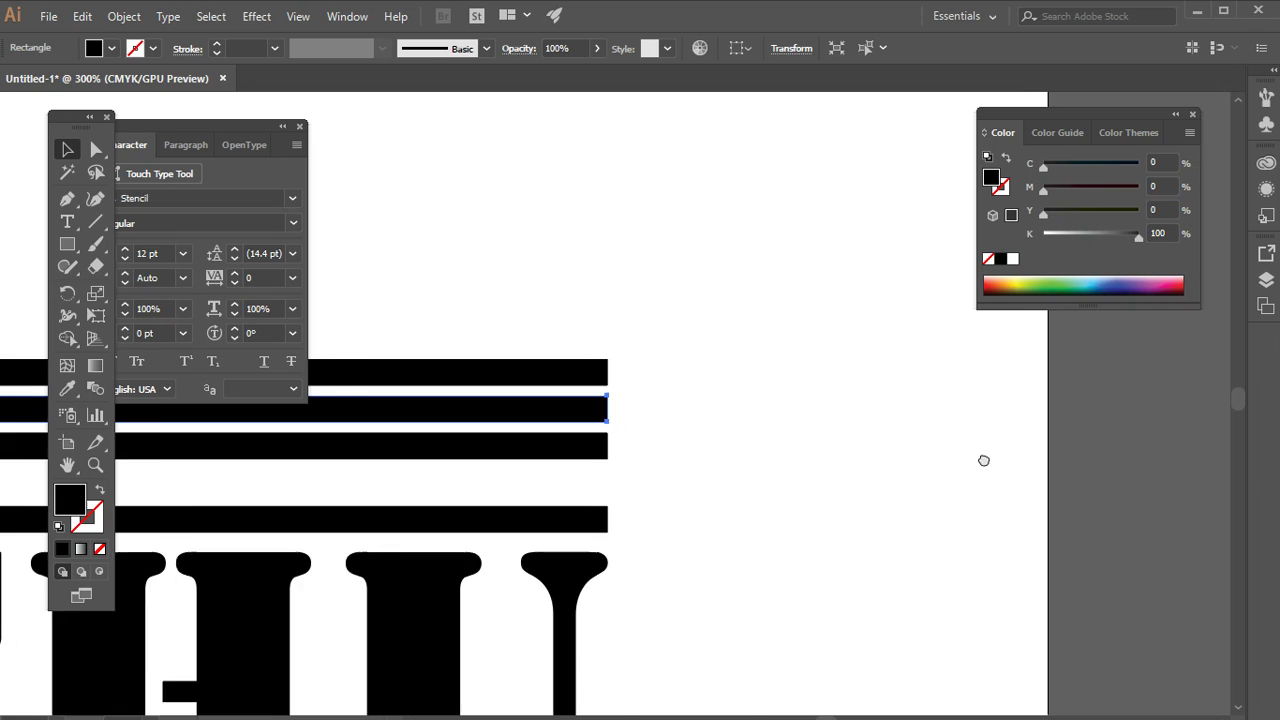
{"action": "scroll", "coordinate": [1015, 428], "scroll_direction": "up", "scroll_amount": 1}
{"action": "left_click_drag", "start_coordinate": [912, 414], "coordinate": [150, 371]}
{"action": "left_click_drag", "start_coordinate": [177, 443], "coordinate": [500, 466]}
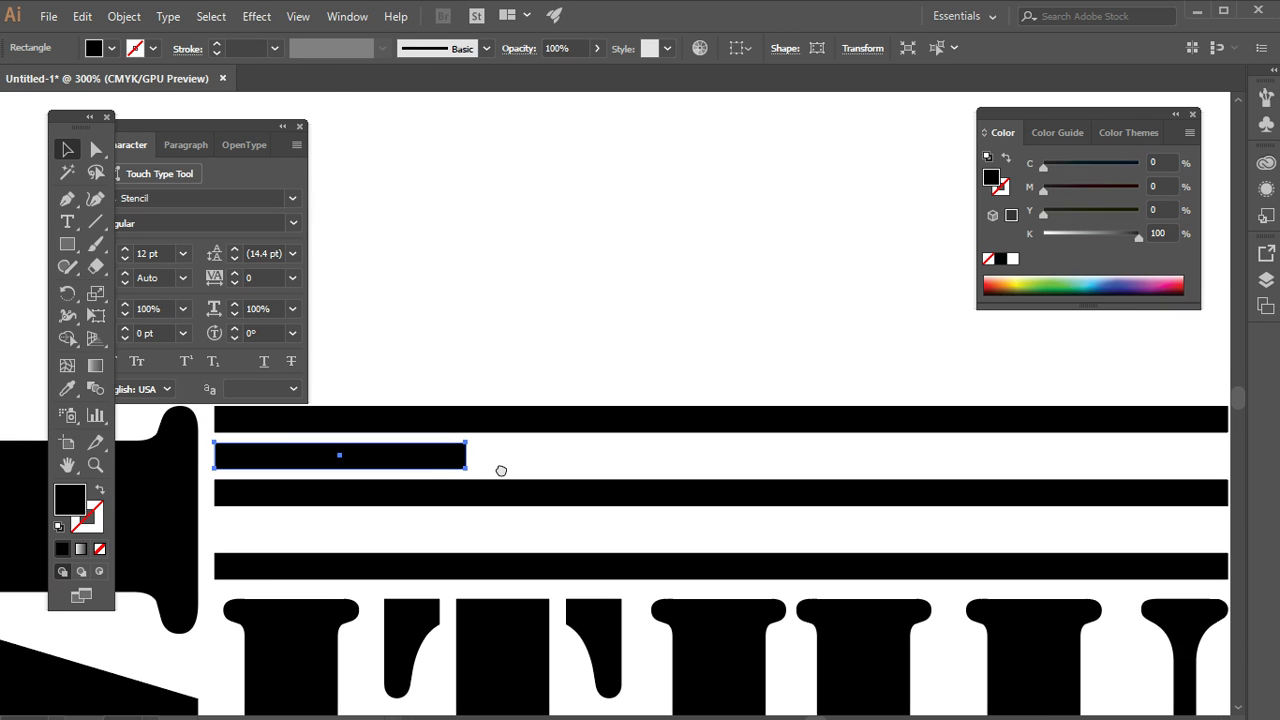
Step: Duplicate the short bar along its row at equal spacing and delete the surplus copy to leave three segments
{"action": "left_click_drag", "start_coordinate": [420, 462], "coordinate": [700, 471]}
{"action": "key", "text": "ctrl+d"}
{"action": "key", "text": "ctrl+d"}
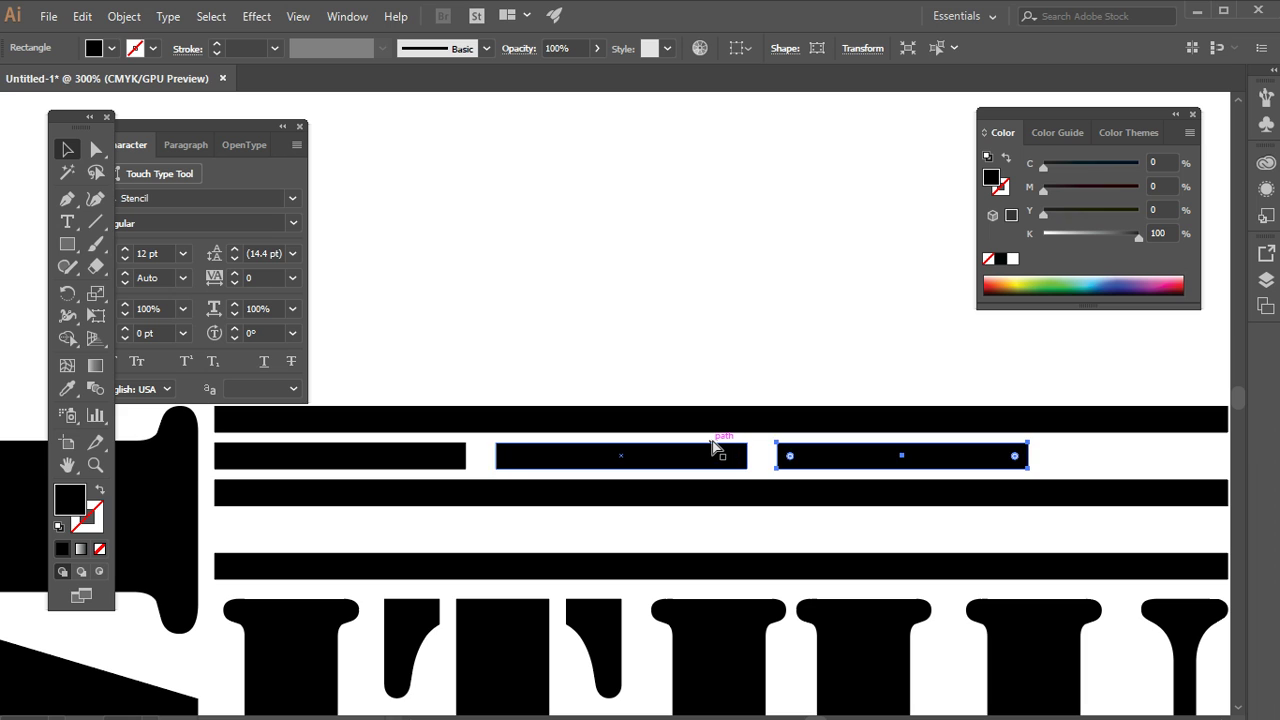
{"action": "key", "text": "ctrl+minus"}
{"action": "key", "text": "ctrl+minus"}
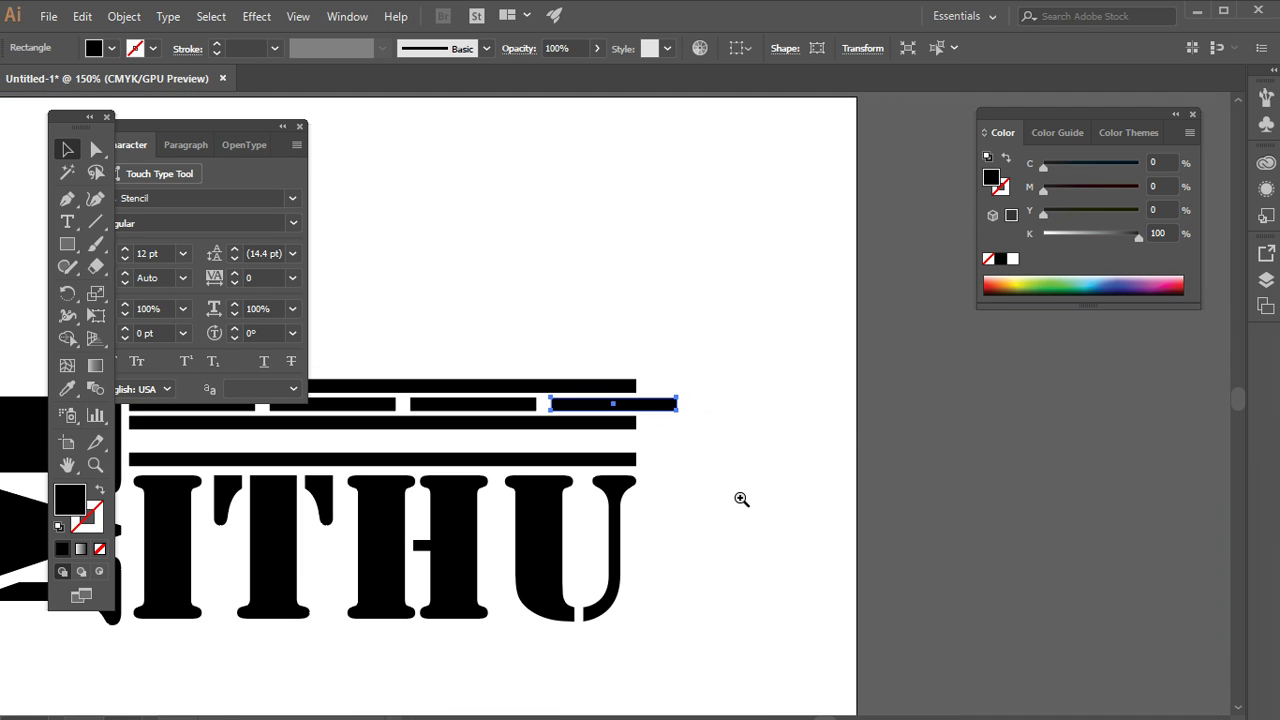
{"action": "key", "text": "Delete"}
Step: Move the third short segment flush with the long bars' right end and place the second segment midway between the outer two
{"action": "left_click_drag", "start_coordinate": [637, 249], "coordinate": [1008, 129]}
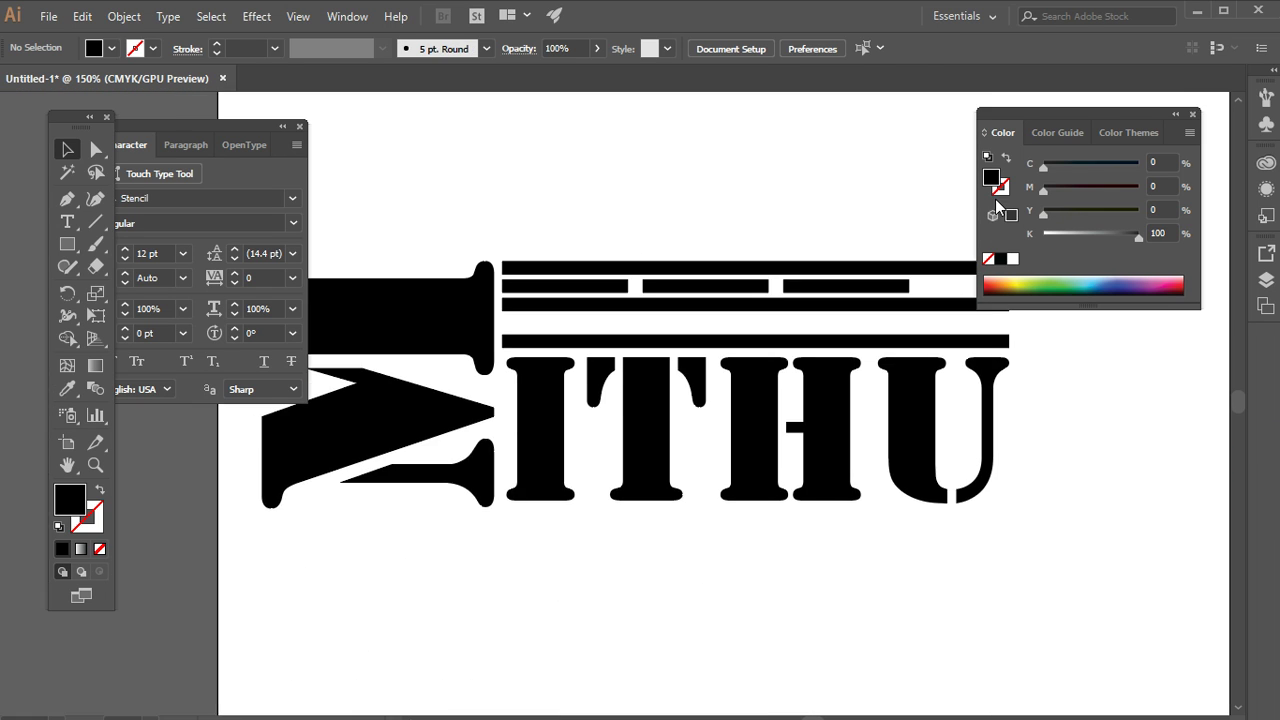
{"action": "left_click_drag", "start_coordinate": [926, 268], "coordinate": [857, 329]}
{"action": "left_click_drag", "start_coordinate": [614, 322], "coordinate": [676, 330]}
{"action": "scroll", "coordinate": [765, 570], "scroll_direction": "down", "scroll_amount": 1}
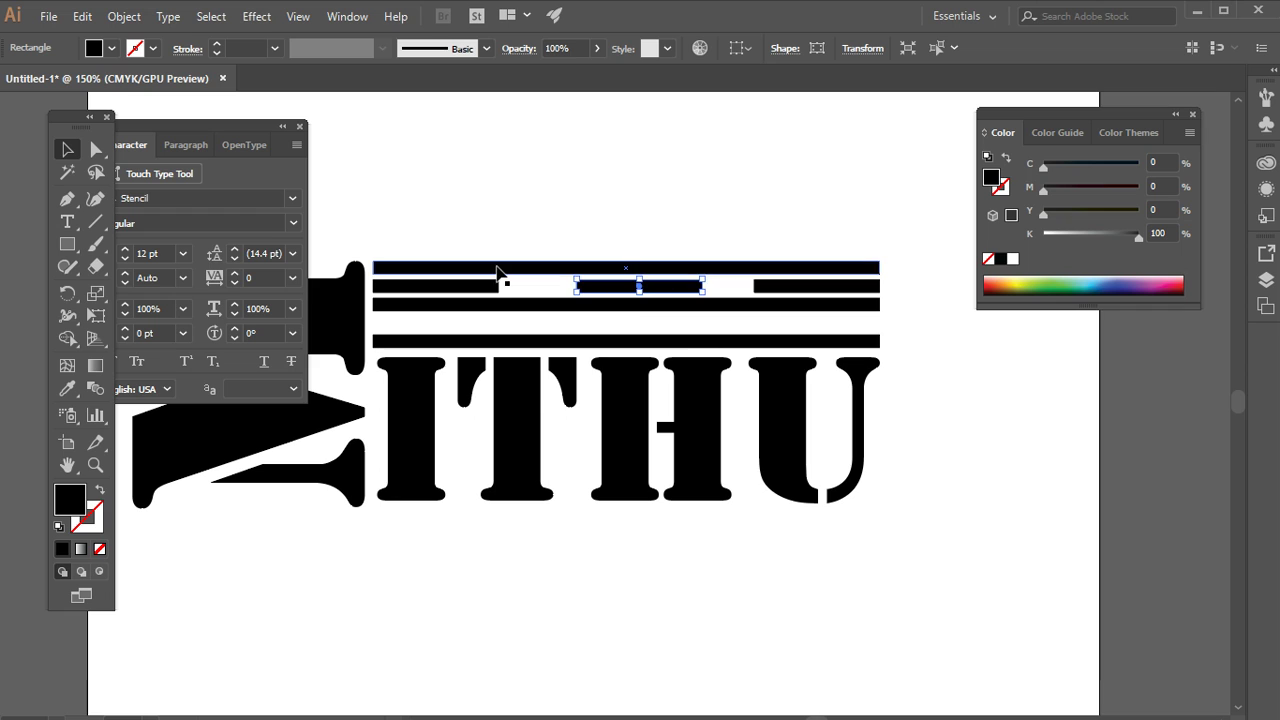
{"action": "key", "text": "Left"}
{"action": "key", "text": "Left"}
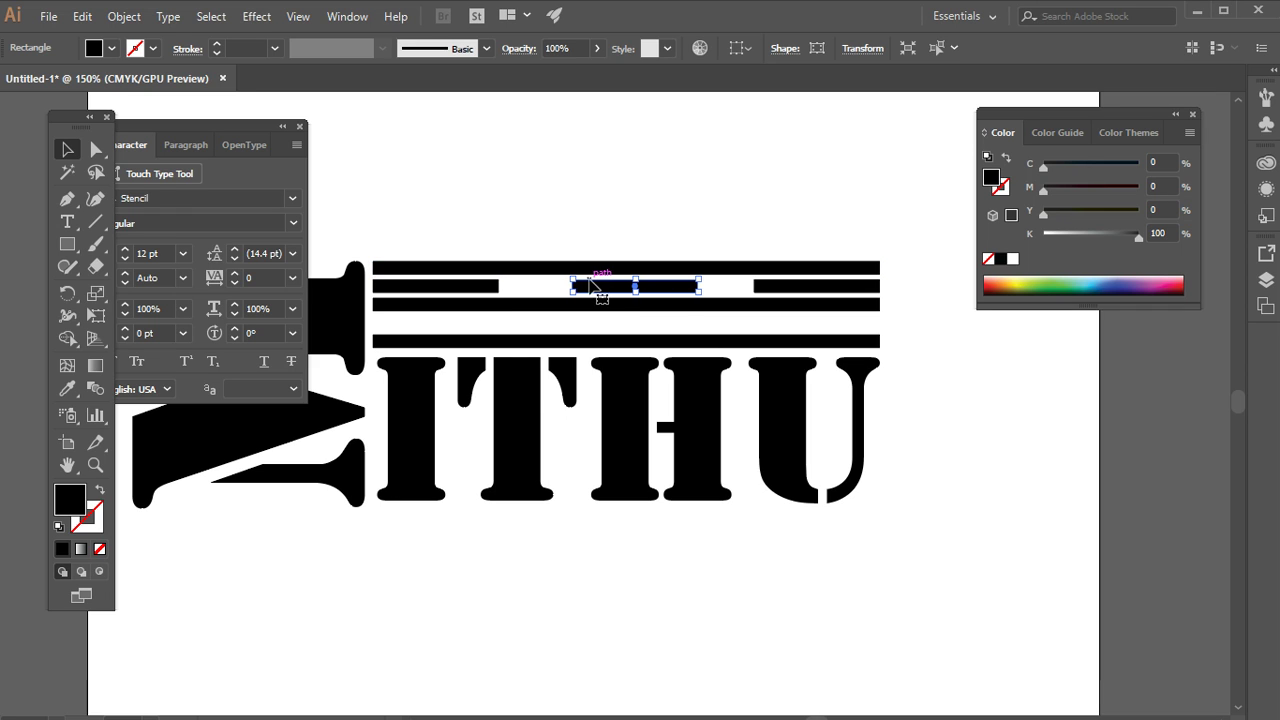
Step: Copy the row of three short segments down into the space between the two lower long bars
{"action": "left_click", "coordinate": [479, 293], "text": "shift"}
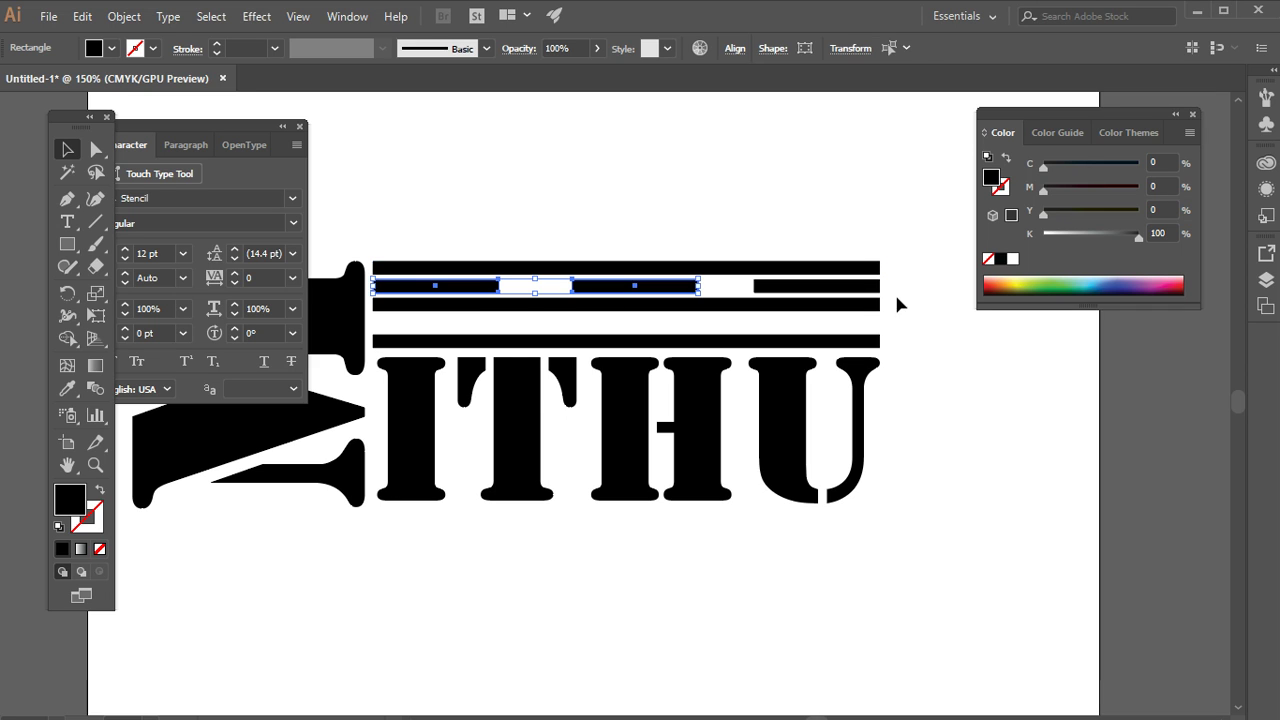
{"action": "left_click", "coordinate": [866, 298], "text": "shift"}
{"action": "left_click_drag", "start_coordinate": [604, 291], "coordinate": [608, 322]}
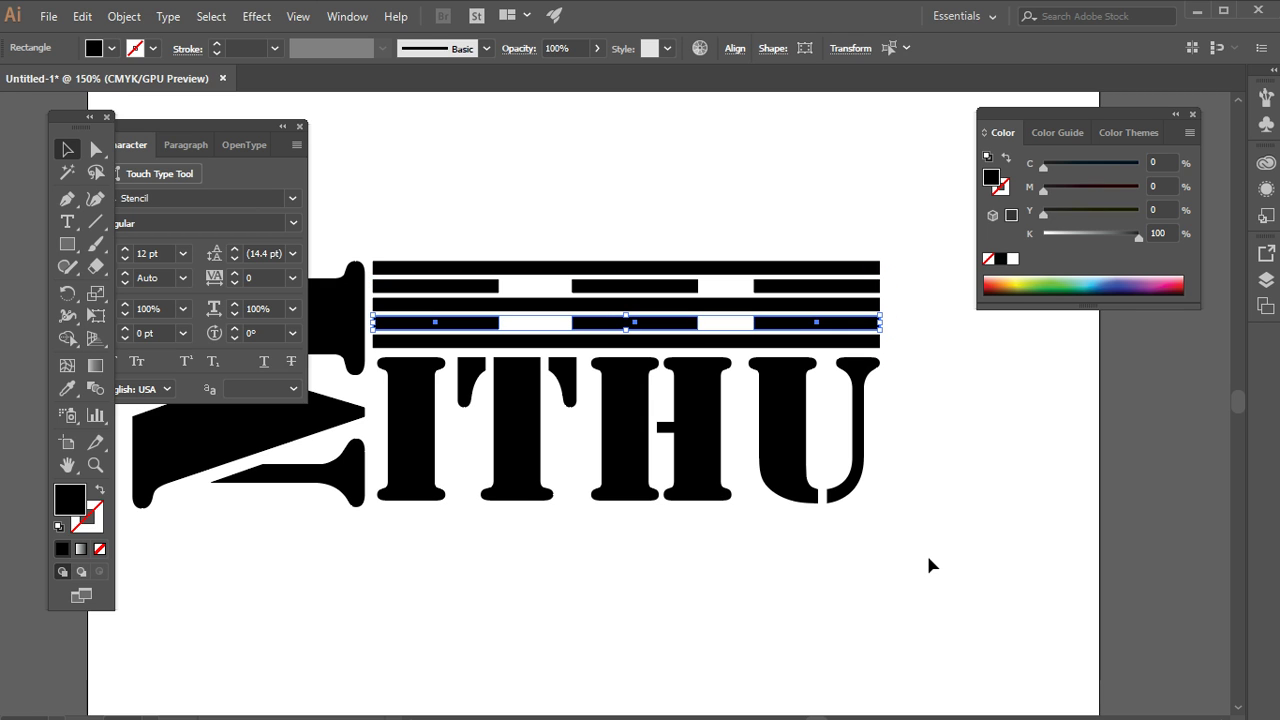
{"action": "left_click", "coordinate": [928, 557]}
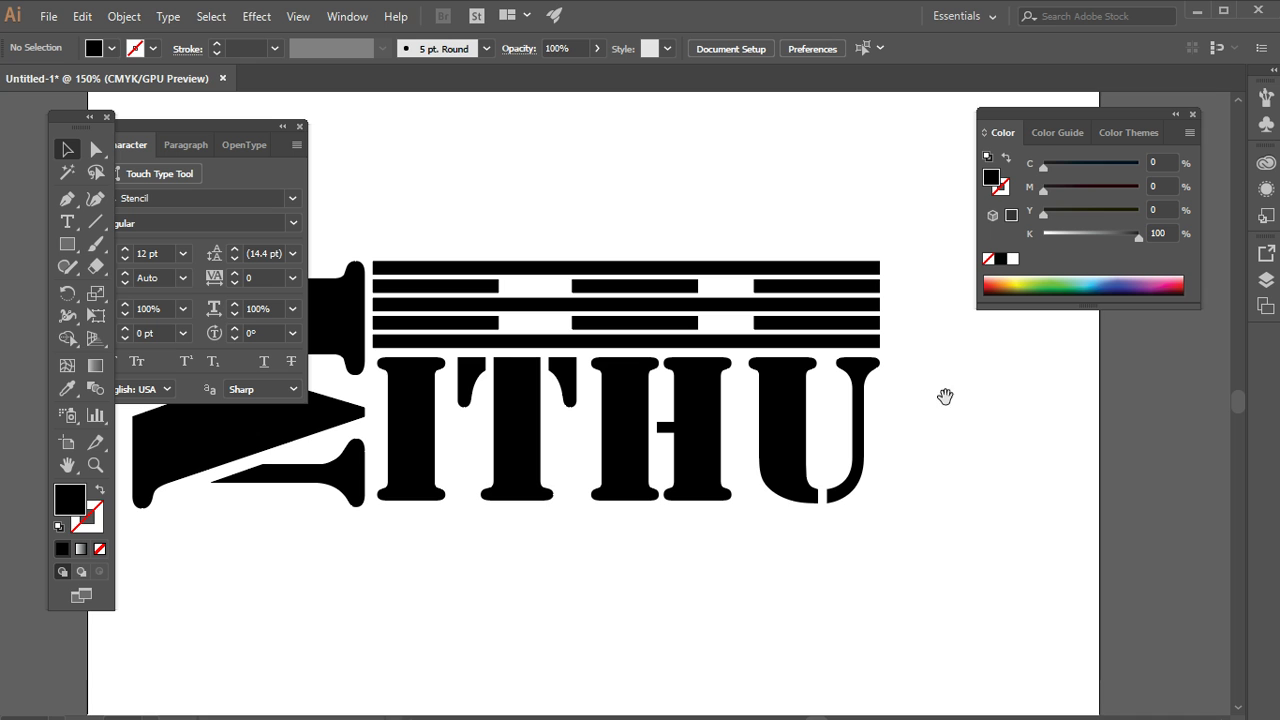
Step: Draw a small black five-pointed star in the first gap of the upper segmented row and place two copies beside it
{"action": "key", "text": "ctrl+0"}
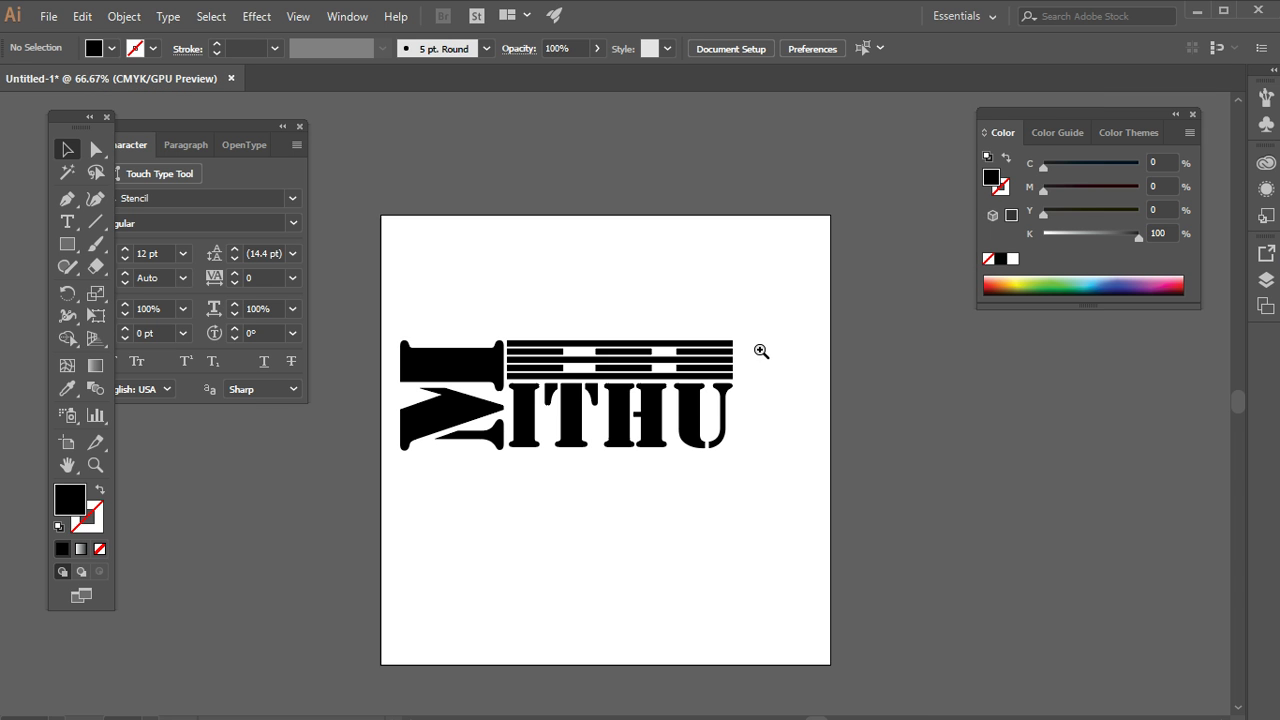
{"action": "left_click", "coordinate": [763, 351]}
{"action": "left_click_drag", "start_coordinate": [654, 366], "coordinate": [929, 363]}
{"action": "left_click", "coordinate": [929, 363]}
{"action": "left_click_drag", "start_coordinate": [529, 400], "coordinate": [751, 441]}
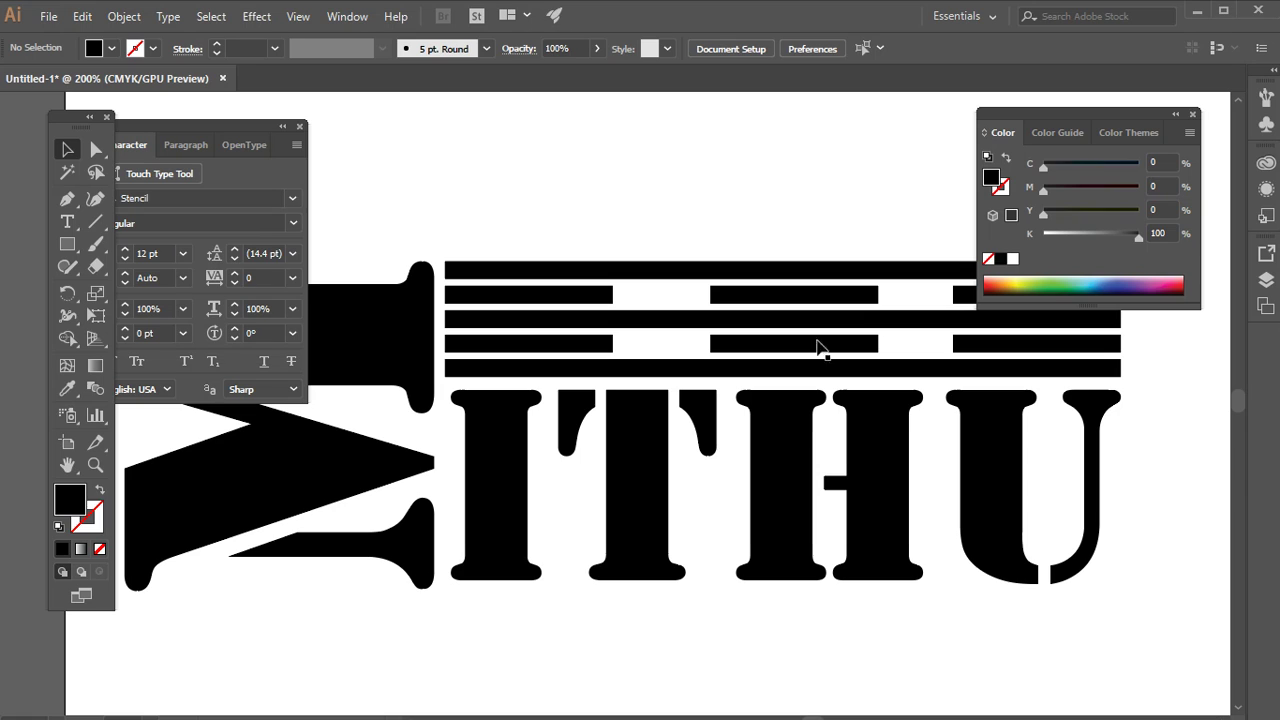
{"action": "left_click_drag", "start_coordinate": [76, 250], "coordinate": [166, 331]}
{"action": "left_click", "coordinate": [743, 269]}
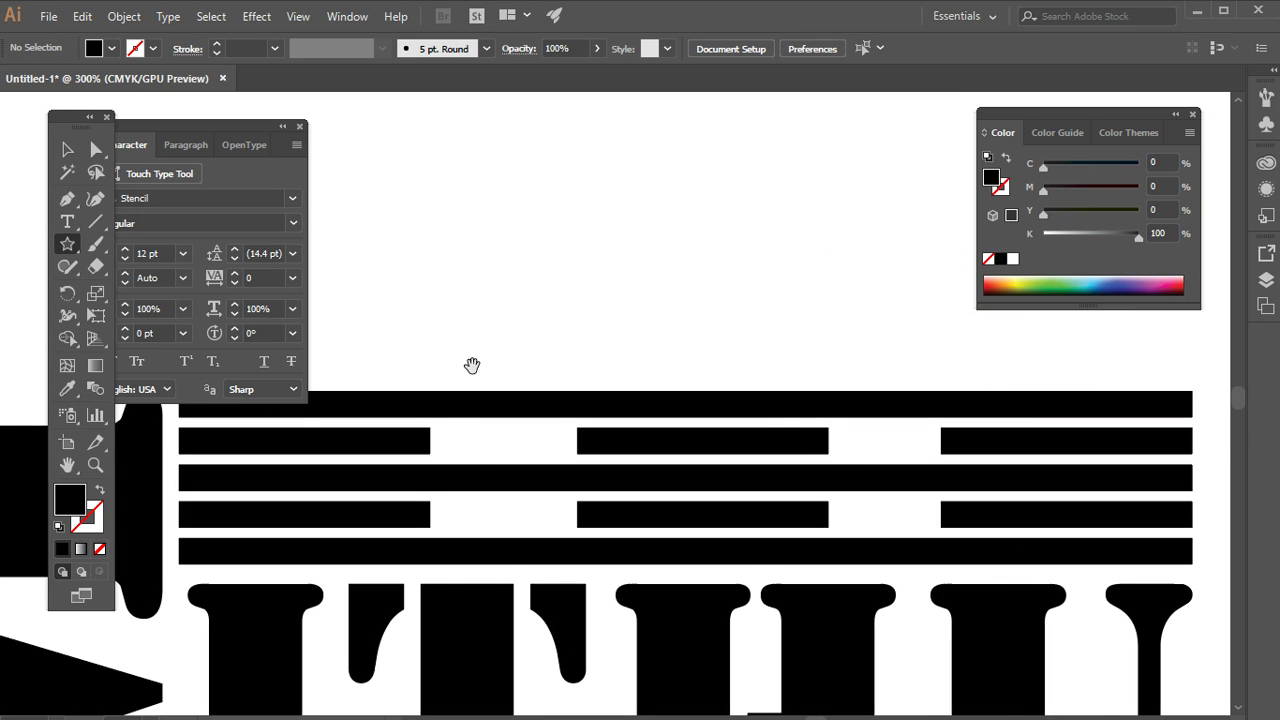
{"action": "left_click", "coordinate": [460, 457]}
{"action": "left_click_drag", "start_coordinate": [569, 350], "coordinate": [692, 362]}
{"action": "key", "text": "v"}
{"action": "left_click", "coordinate": [709, 280]}
{"action": "scroll", "coordinate": [786, 380], "scroll_direction": "down", "scroll_amount": 1}
{"action": "scroll", "coordinate": [786, 380], "scroll_direction": "right", "scroll_amount": 1}
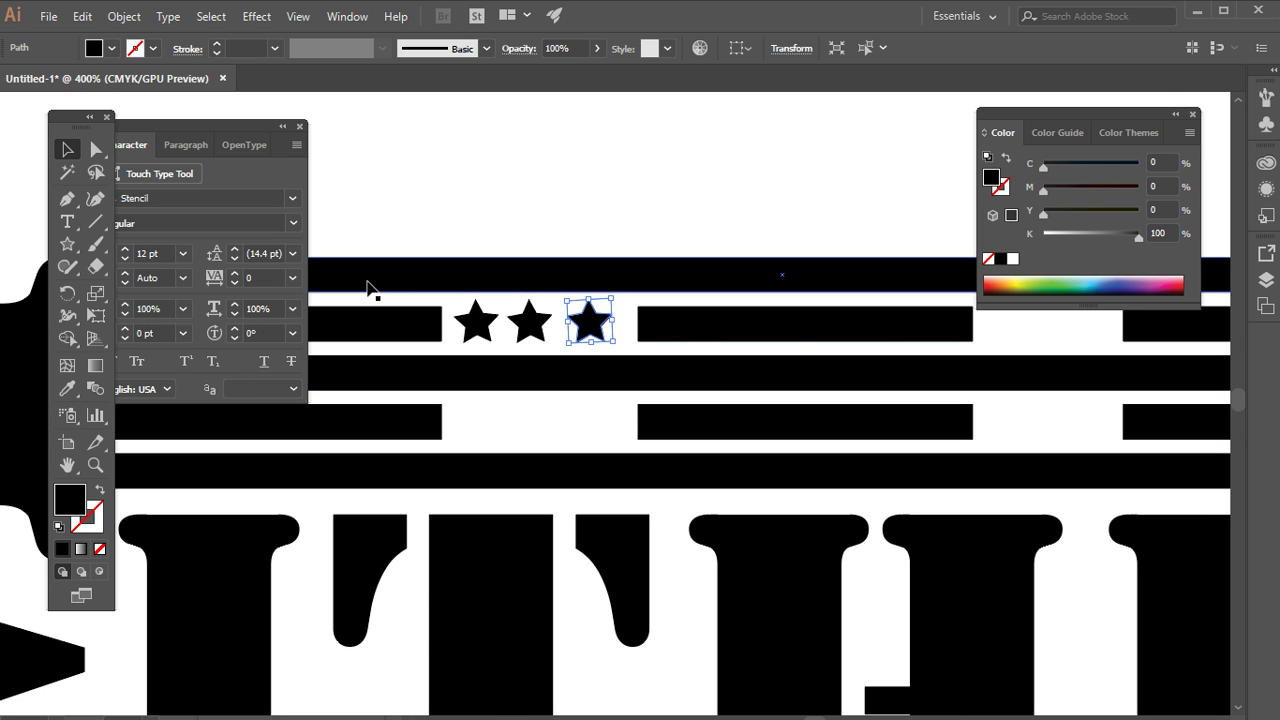
Step: Delete the middle of the three stars in the first gap of the upper segmented row
{"action": "left_click", "coordinate": [530, 322], "text": "shift"}
{"action": "left_click", "coordinate": [462, 320], "text": "shift"}
{"action": "scroll", "coordinate": [560, 400], "scroll_direction": "right", "scroll_amount": 3}
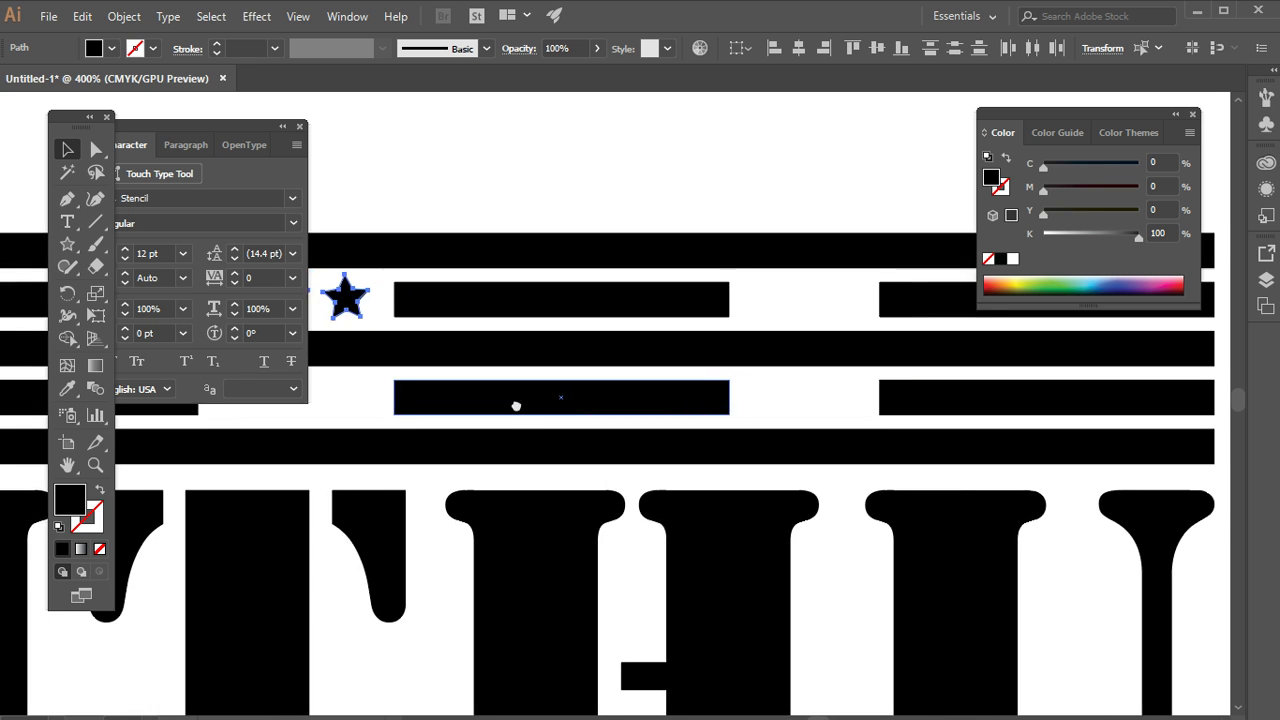
{"action": "scroll", "coordinate": [540, 600], "scroll_direction": "up", "scroll_amount": 3}
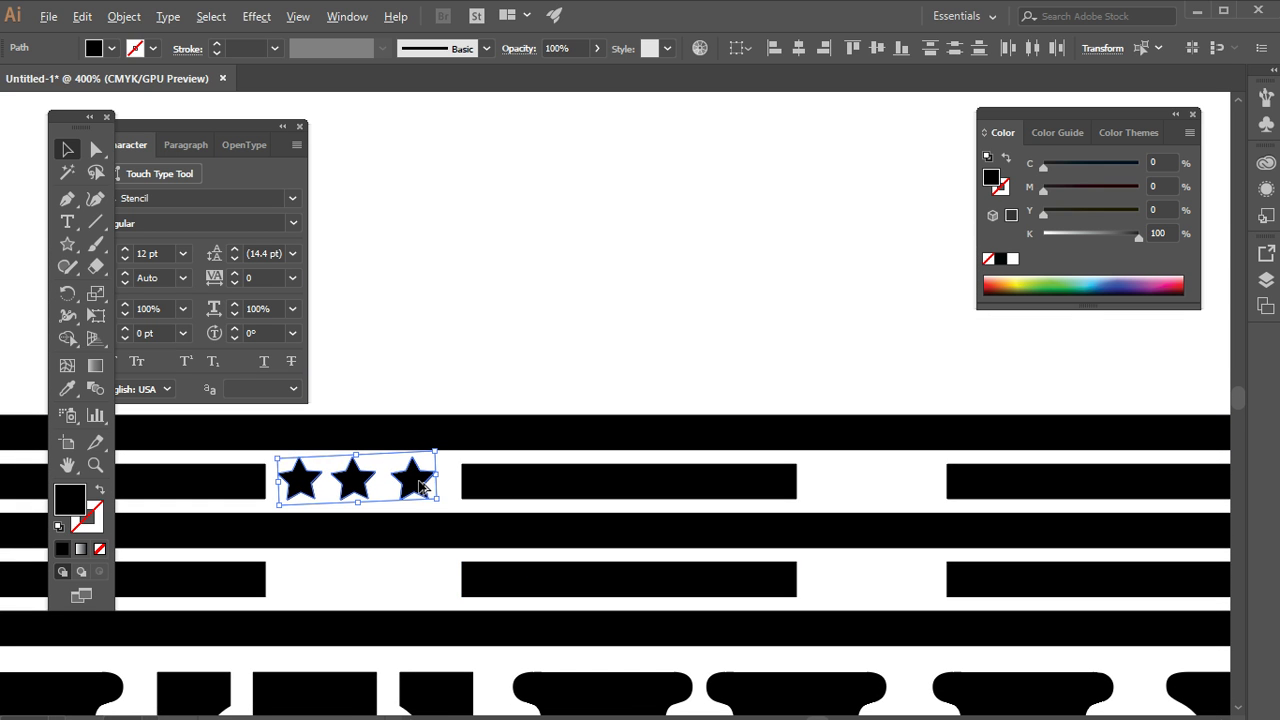
{"action": "left_click", "coordinate": [391, 360]}
{"action": "left_click", "coordinate": [353, 478]}
{"action": "key", "text": "Delete"}
Step: Draw a black circle about 0.17 in wide midway between the two remaining stars in the first gap
{"action": "left_click_drag", "start_coordinate": [67, 244], "coordinate": [137, 297]}
{"action": "key", "text": "ctrl+plus"}
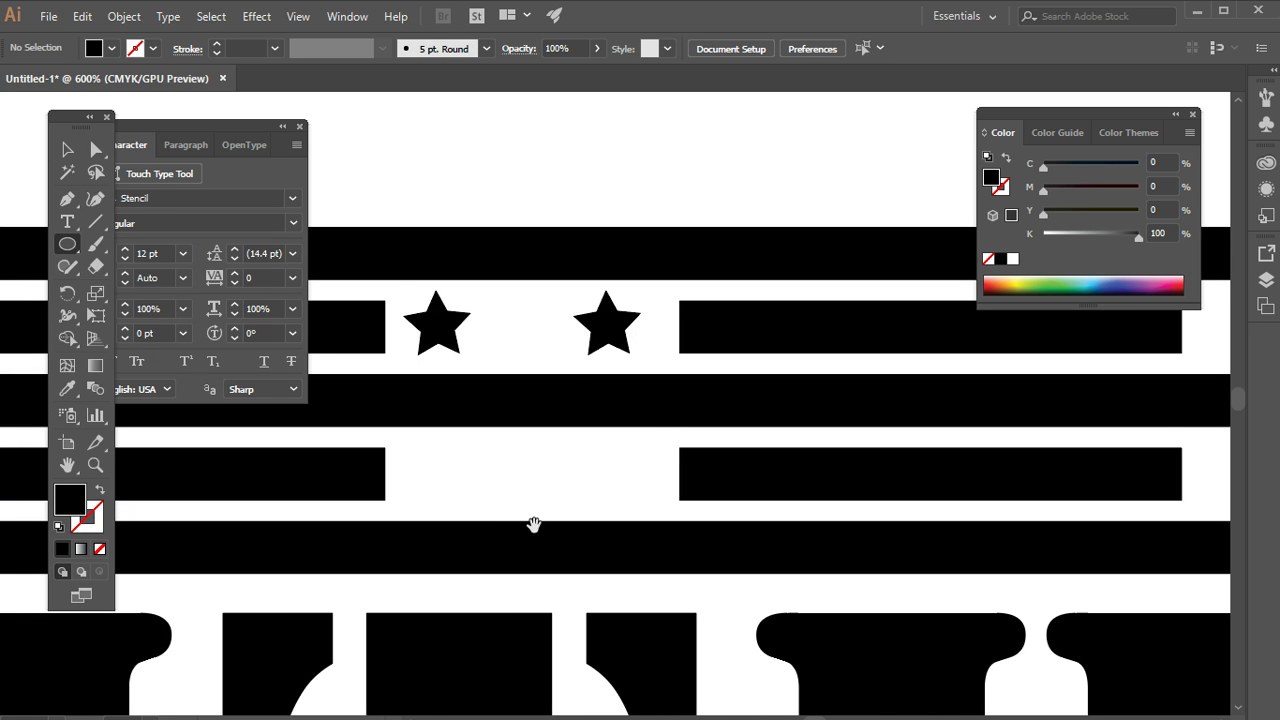
{"action": "left_click_drag", "start_coordinate": [523, 326], "coordinate": [528, 358]}
{"action": "key", "text": "ctrl+minus"}
{"action": "key", "text": "ctrl+minus"}
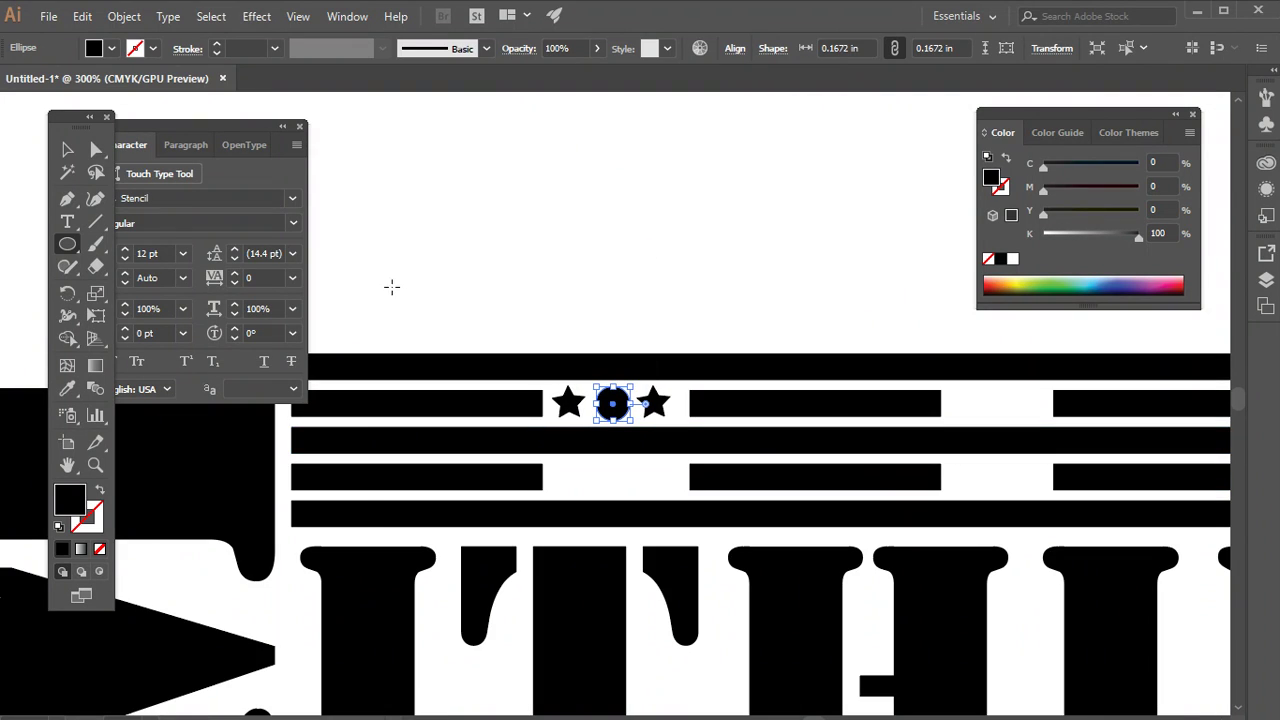
Step: Copy the star, circle and star together along the row into the second gap of the upper segmented row
{"action": "left_click", "coordinate": [67, 149]}
{"action": "left_click_drag", "start_coordinate": [729, 409], "coordinate": [643, 343]}
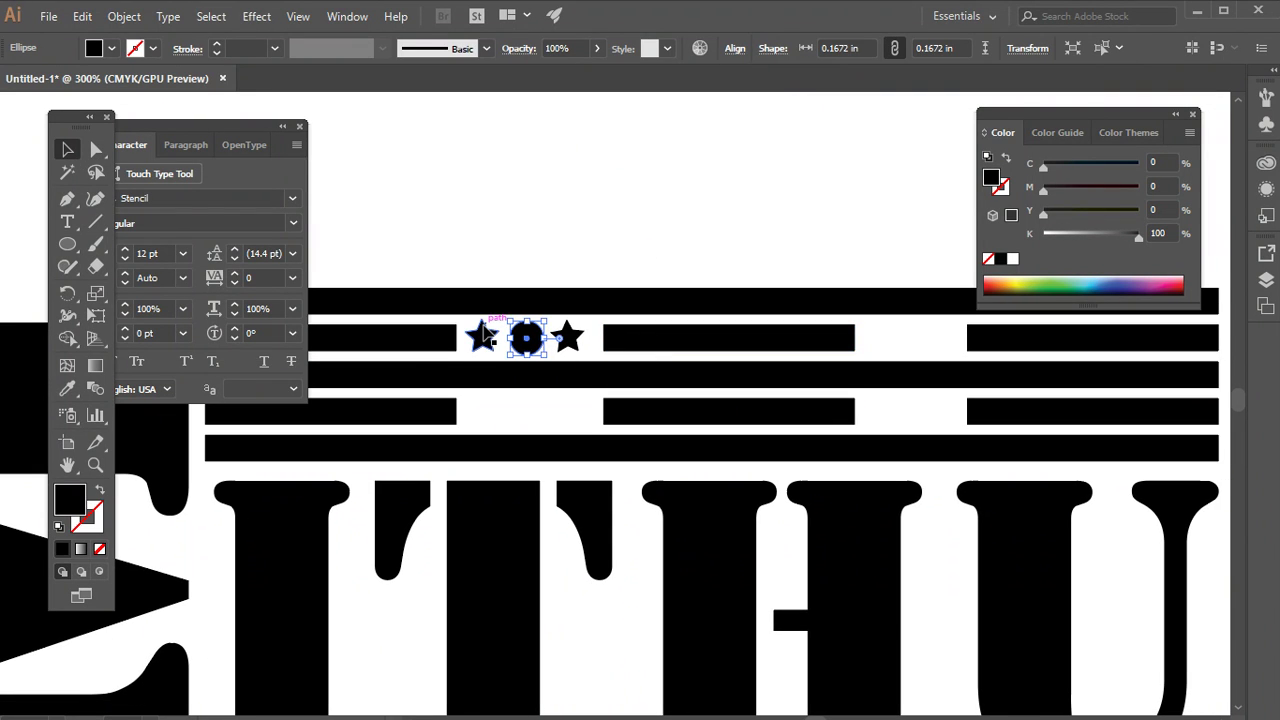
{"action": "left_click", "coordinate": [481, 338]}
{"action": "left_click", "coordinate": [526, 340], "text": "shift"}
{"action": "left_click", "coordinate": [567, 337], "text": "shift"}
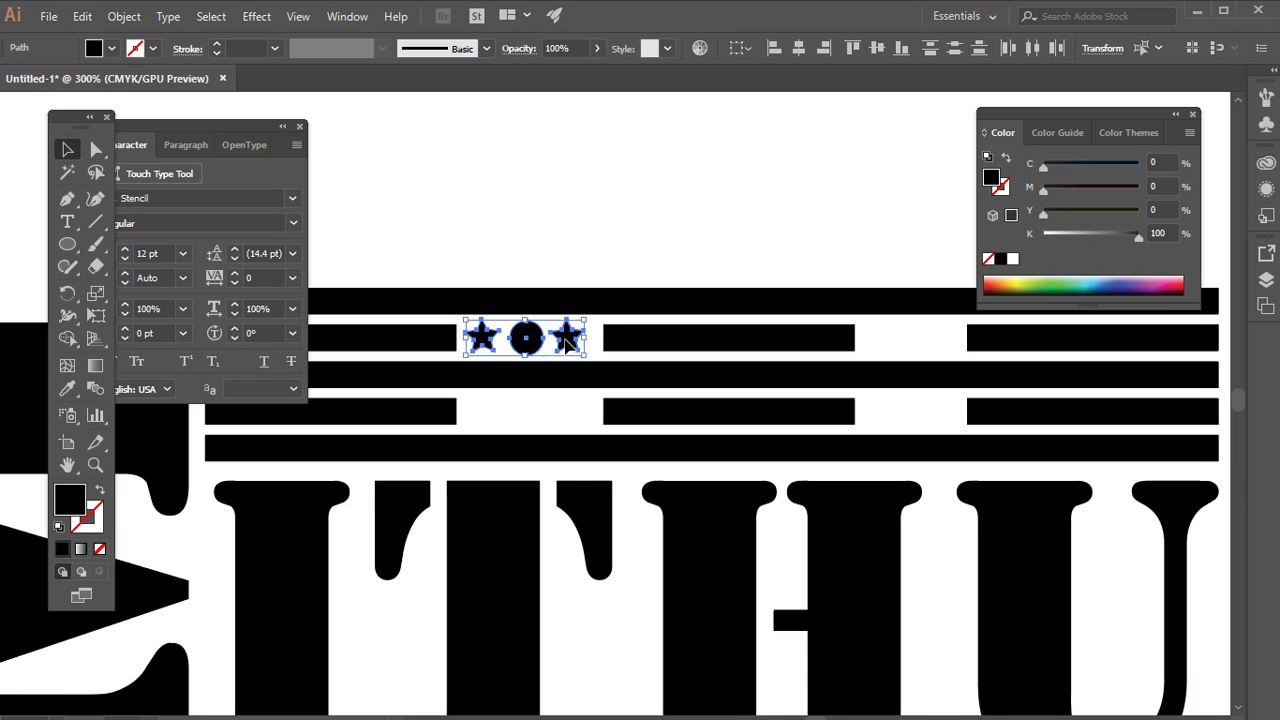
{"action": "left_click_drag", "start_coordinate": [647, 396], "coordinate": [586, 400]}
{"action": "left_click_drag", "start_coordinate": [503, 350], "coordinate": [893, 380]}
Step: Shorten the middle upper segment from its right end and shift the copied star-circle-star set left so it fits the second gap
{"action": "left_click", "coordinate": [775, 352]}
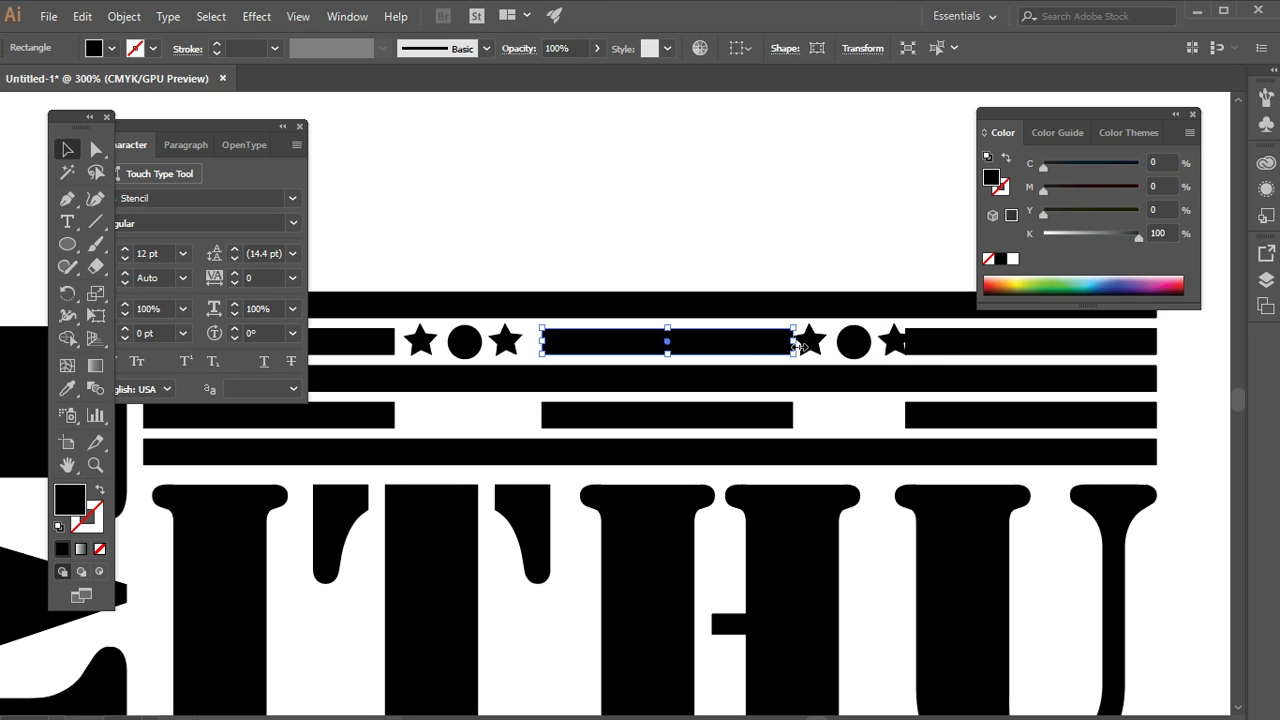
{"action": "left_click_drag", "start_coordinate": [795, 343], "coordinate": [784, 343]}
{"action": "left_click", "coordinate": [886, 400]}
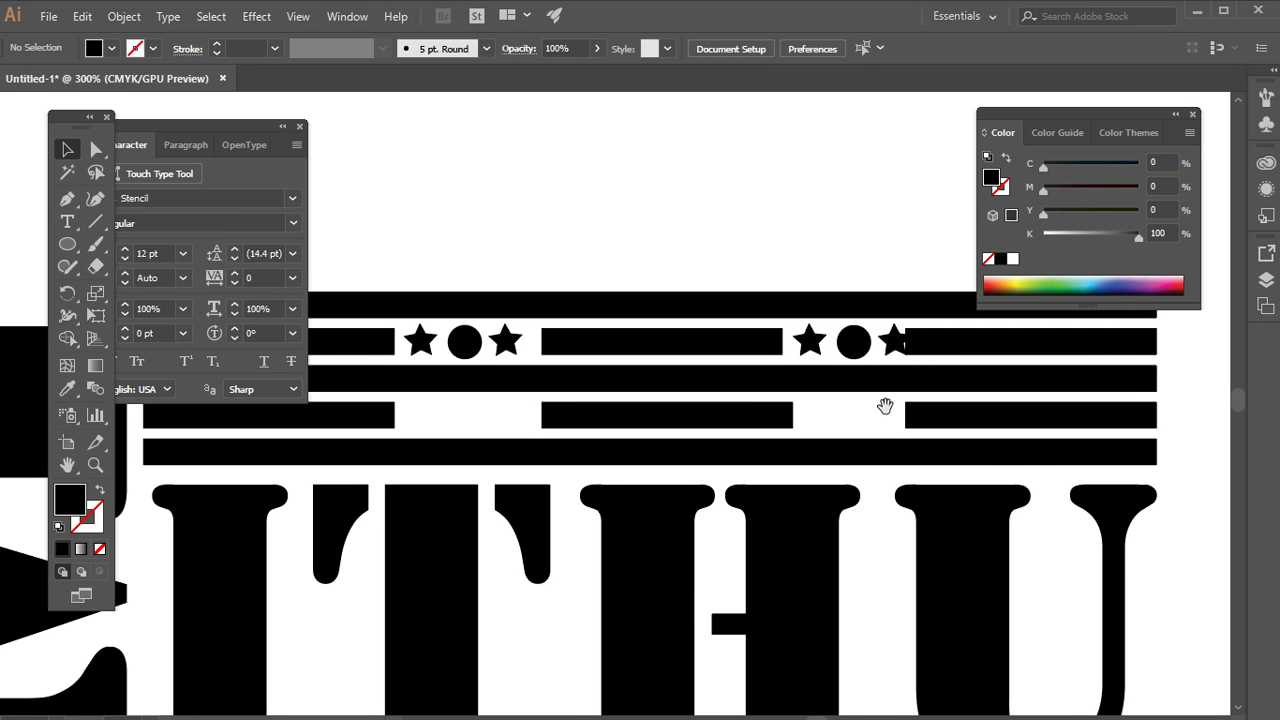
{"action": "left_click", "coordinate": [871, 346]}
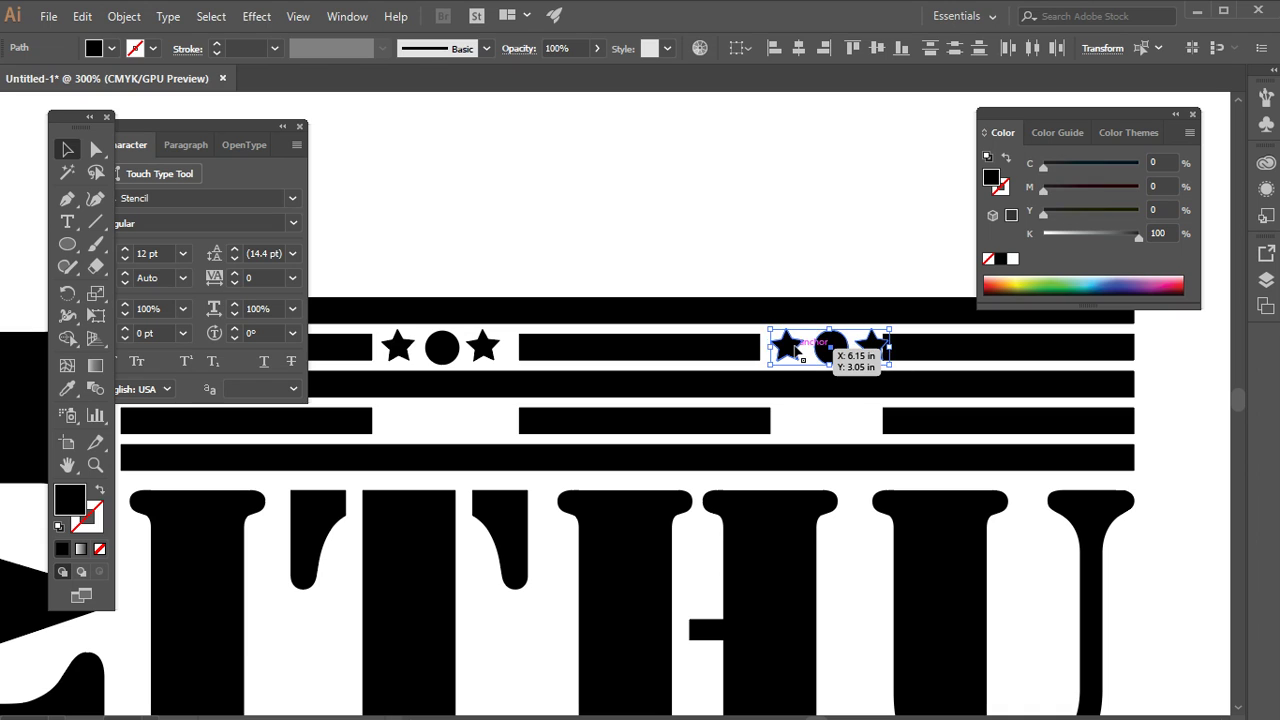
{"action": "left_click_drag", "start_coordinate": [793, 346], "coordinate": [788, 346]}
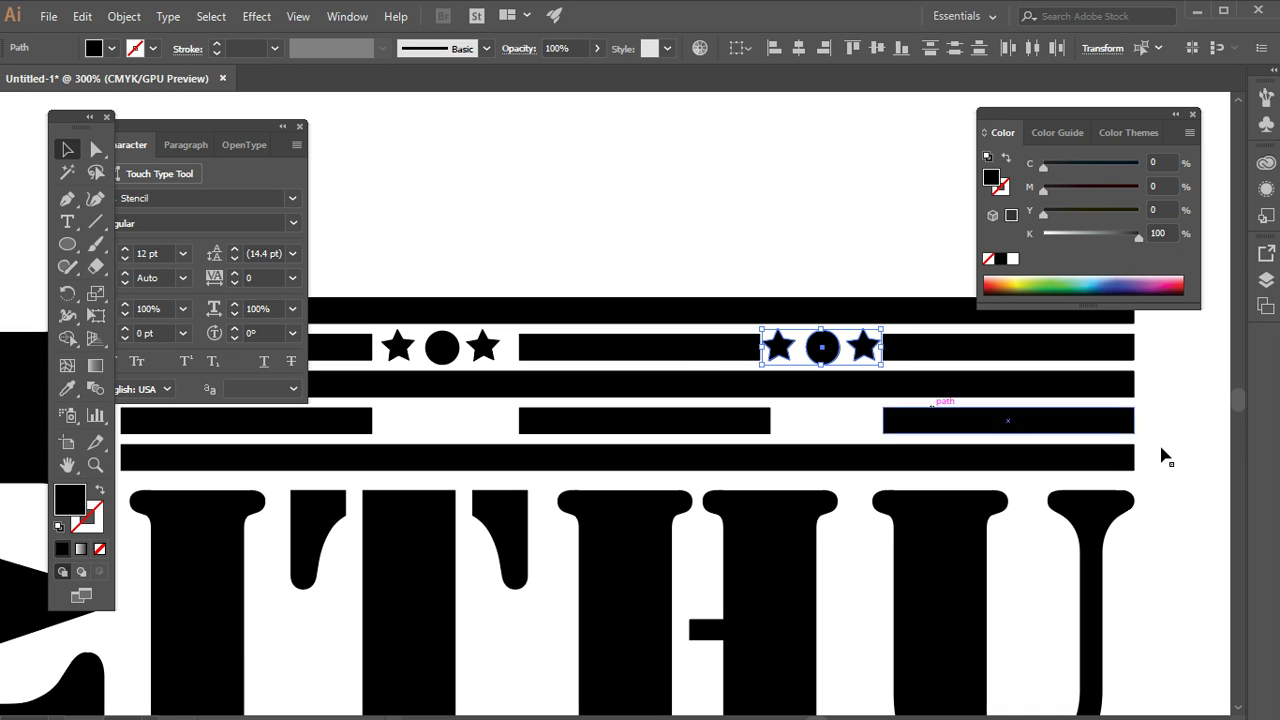
{"action": "left_click", "coordinate": [711, 134]}
{"action": "left_click", "coordinate": [726, 353]}
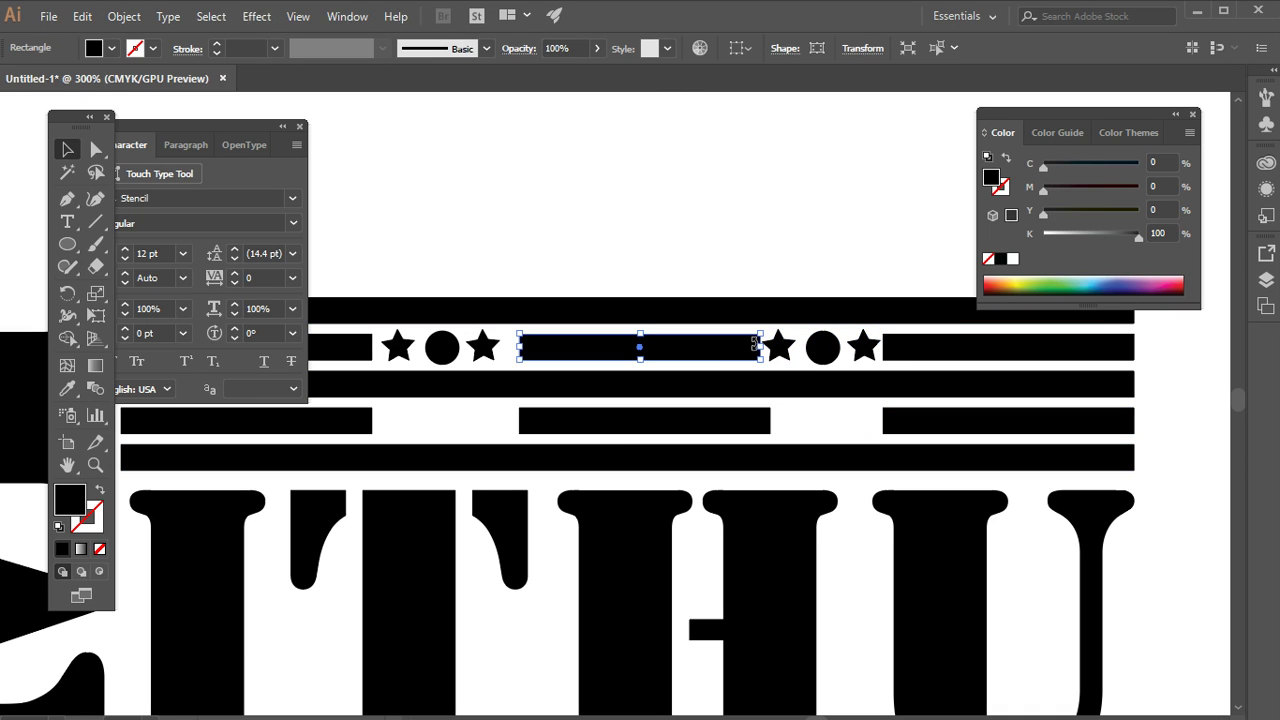
{"action": "left_click_drag", "start_coordinate": [764, 346], "coordinate": [747, 346]}
{"action": "left_click", "coordinate": [831, 229]}
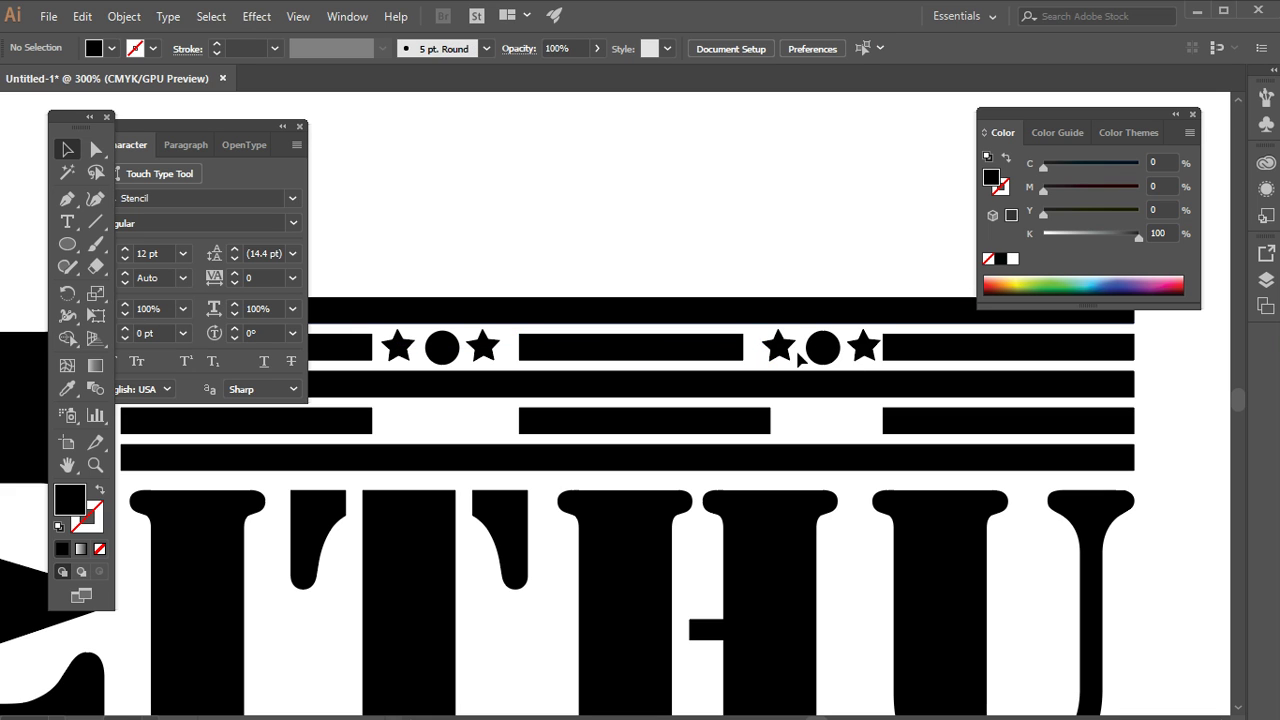
Step: Group the two stars and circle in the second gap of the upper row
{"action": "left_click", "coordinate": [781, 346]}
{"action": "left_click", "coordinate": [826, 355], "text": "shift"}
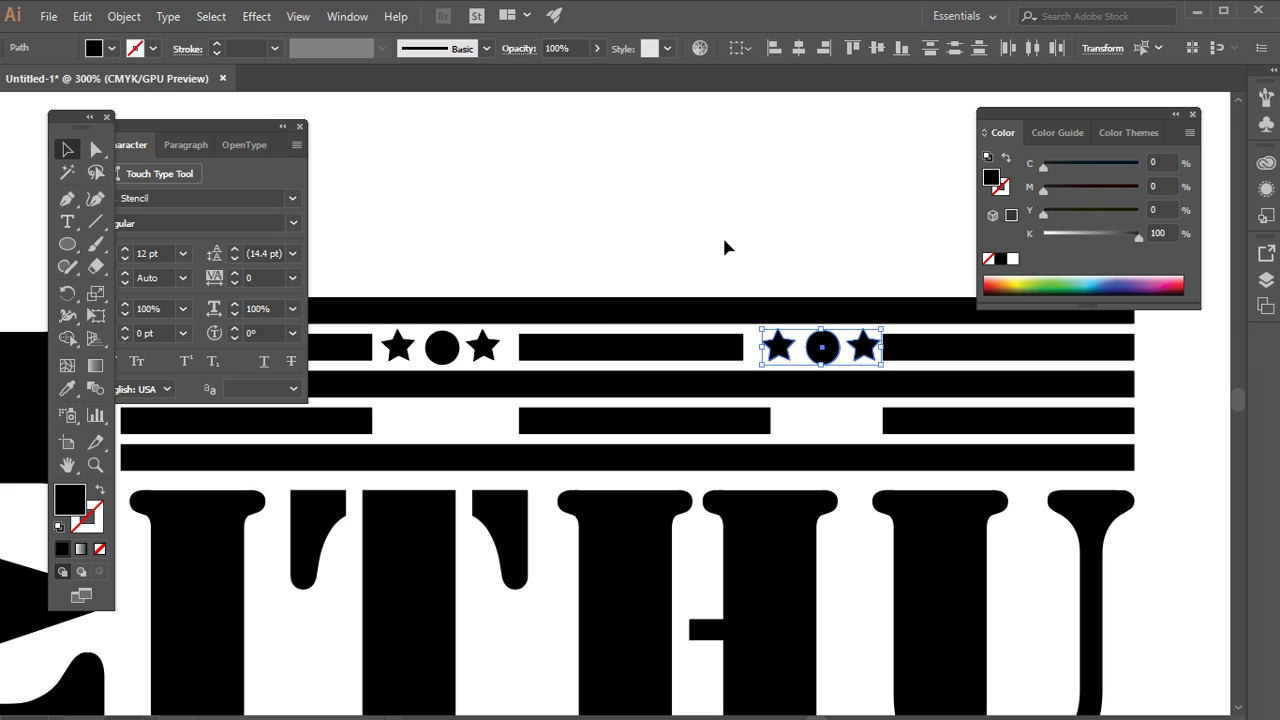
{"action": "right_click", "coordinate": [828, 347]}
{"action": "left_click", "coordinate": [891, 418]}
{"action": "left_click", "coordinate": [800, 157]}
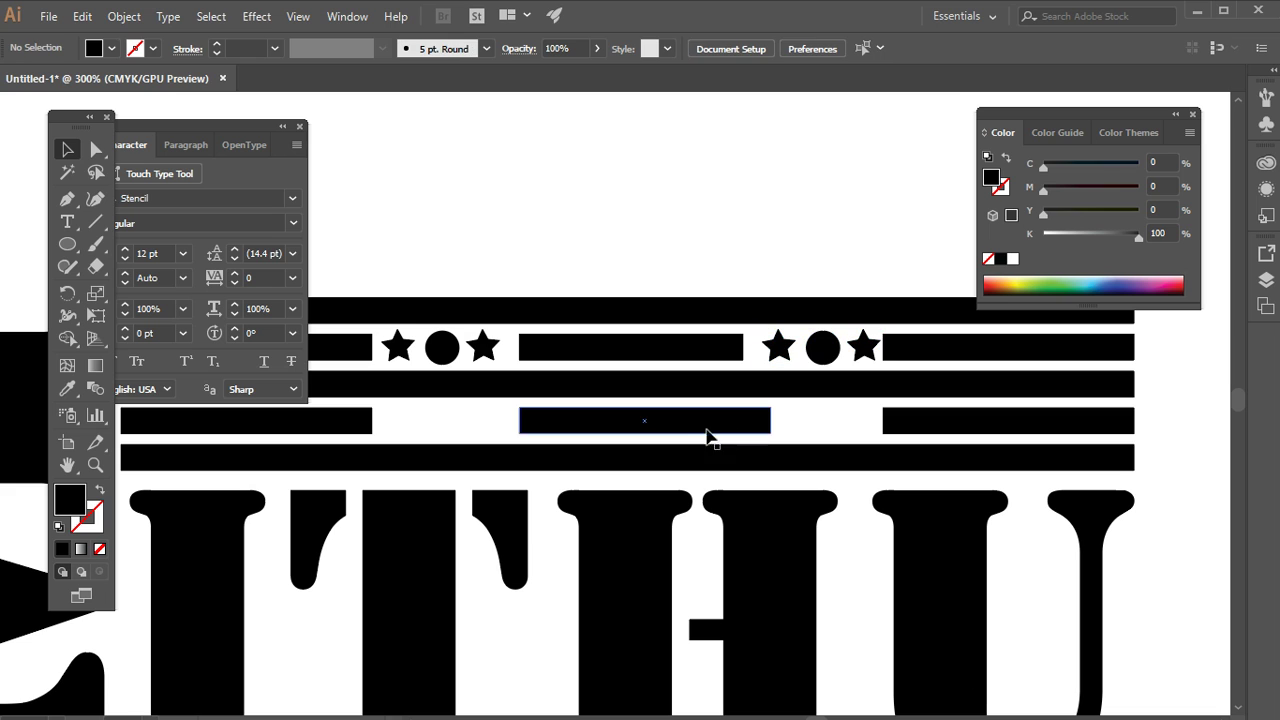
{"action": "left_click", "coordinate": [483, 347]}
{"action": "left_click", "coordinate": [442, 350], "text": "shift"}
{"action": "left_click", "coordinate": [400, 350], "text": "shift"}
{"action": "key", "text": "ctrl+g"}
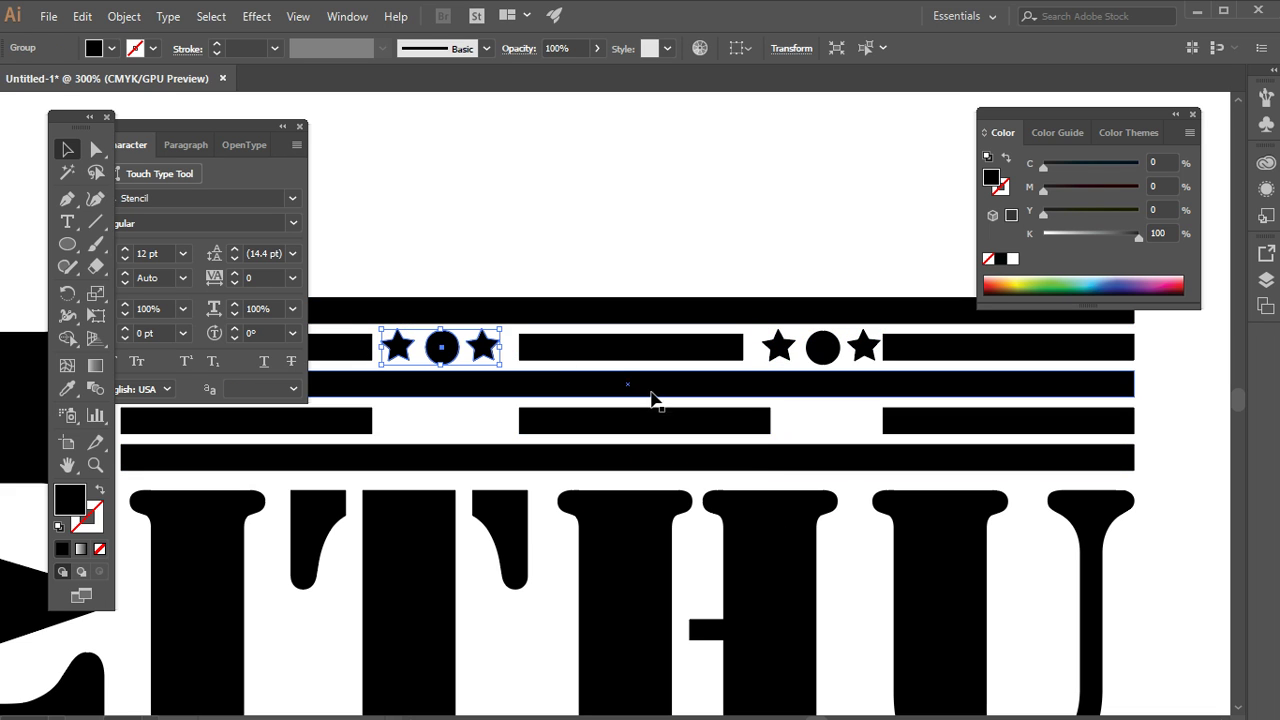
{"action": "right_click", "coordinate": [476, 346]}
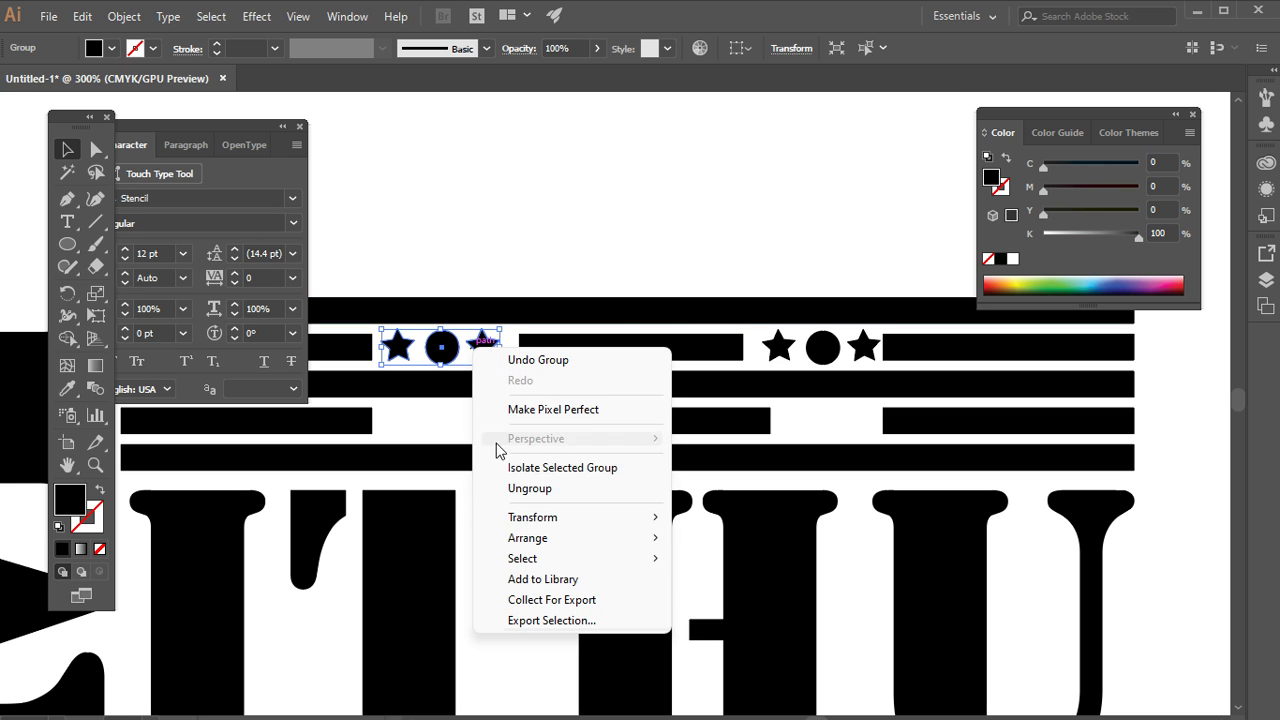
{"action": "left_click", "coordinate": [529, 489]}
Step: Shorten the lower row's middle segment from its right end to about 1.11 in, aligned with the segment above it
{"action": "left_click", "coordinate": [623, 427]}
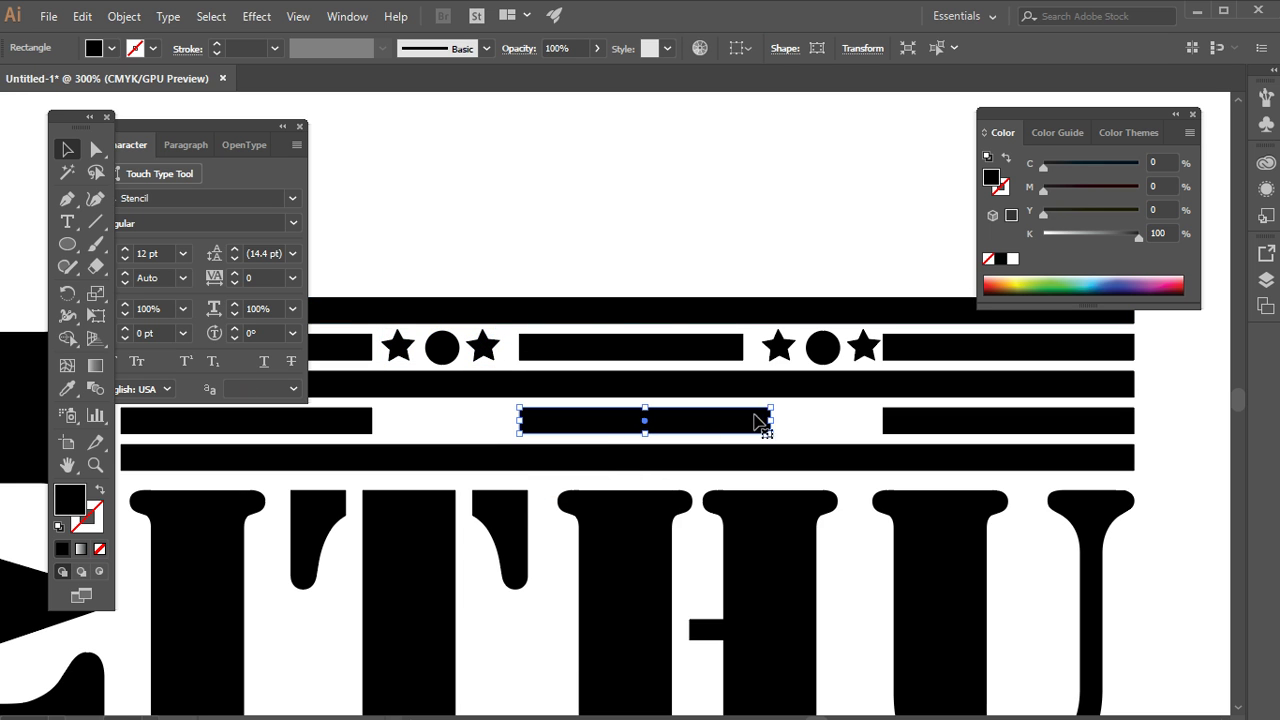
{"action": "left_click_drag", "start_coordinate": [772, 421], "coordinate": [742, 415]}
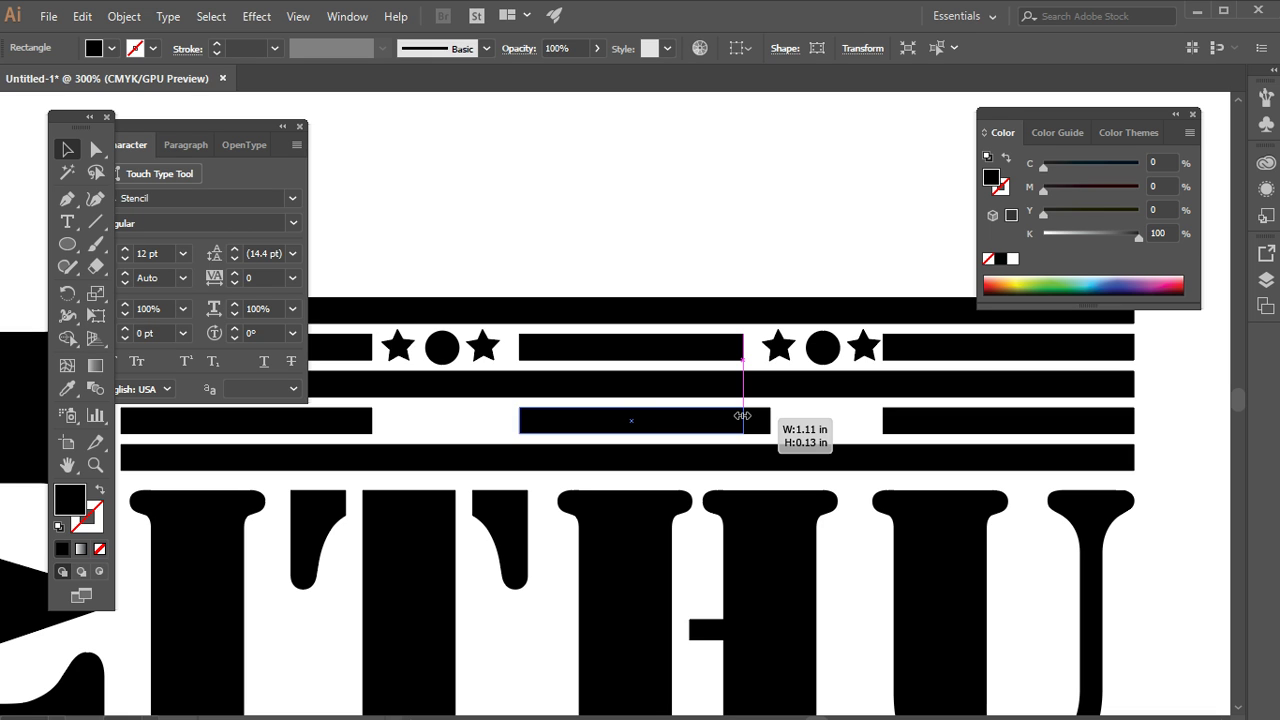
{"action": "left_click_drag", "start_coordinate": [742, 415], "coordinate": [743, 415]}
{"action": "left_click", "coordinate": [475, 367]}
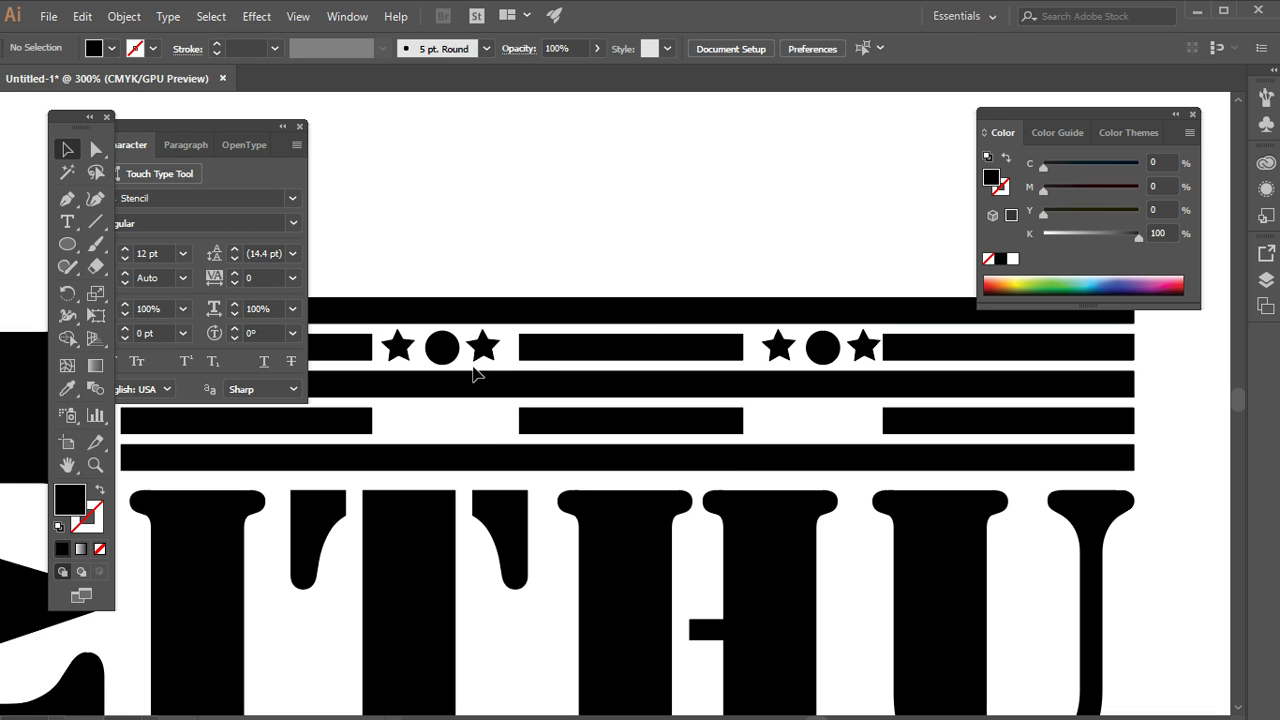
Step: Group the two stars and circle in the first gap of the upper row
{"action": "left_click", "coordinate": [482, 346]}
{"action": "left_click", "coordinate": [778, 346], "text": "shift"}
{"action": "left_click", "coordinate": [505, 249]}
{"action": "left_click", "coordinate": [442, 347]}
{"action": "left_click", "coordinate": [398, 346], "text": "shift"}
{"action": "left_click", "coordinate": [483, 346], "text": "shift"}
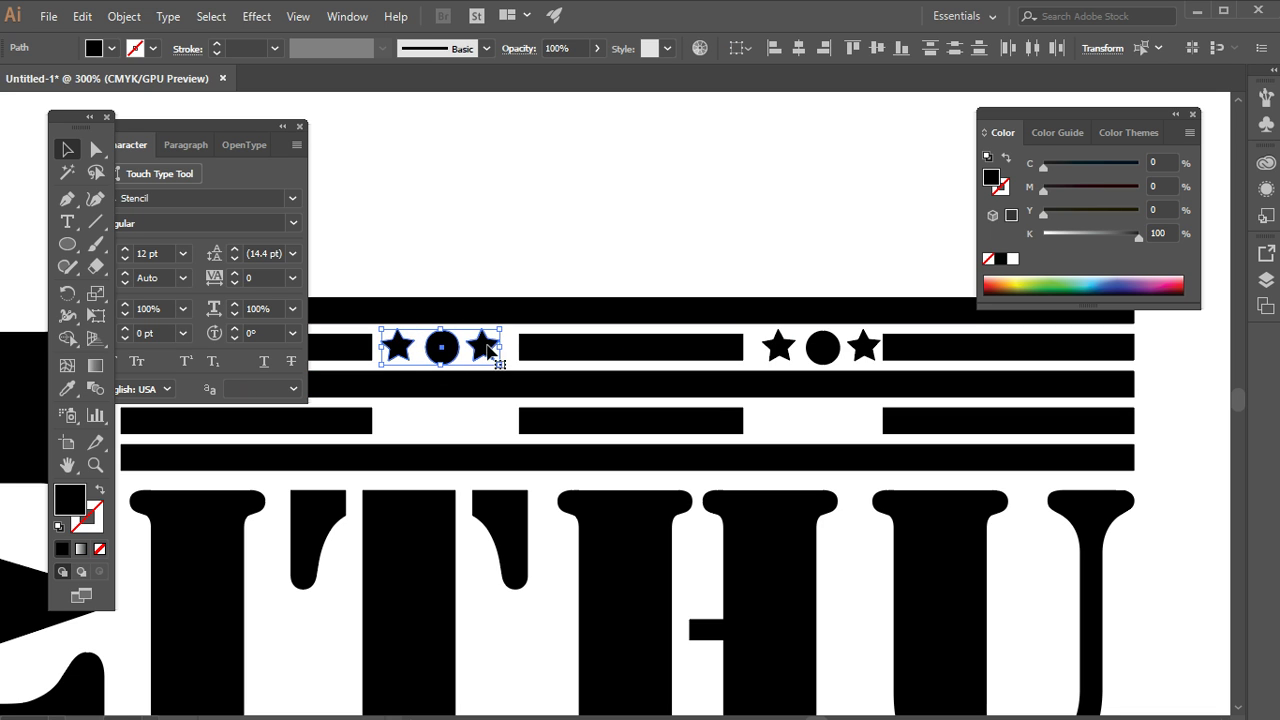
{"action": "key", "text": "ctrl+g"}
{"action": "left_click", "coordinate": [549, 154]}
Step: Copy both star-circle-star groups straight down into the two gaps of the lower segmented row
{"action": "left_click", "coordinate": [442, 347]}
{"action": "left_click", "coordinate": [822, 352], "text": "shift"}
{"action": "left_click_drag", "start_coordinate": [816, 360], "coordinate": [815, 434]}
{"action": "key", "text": "ctrl+minus"}
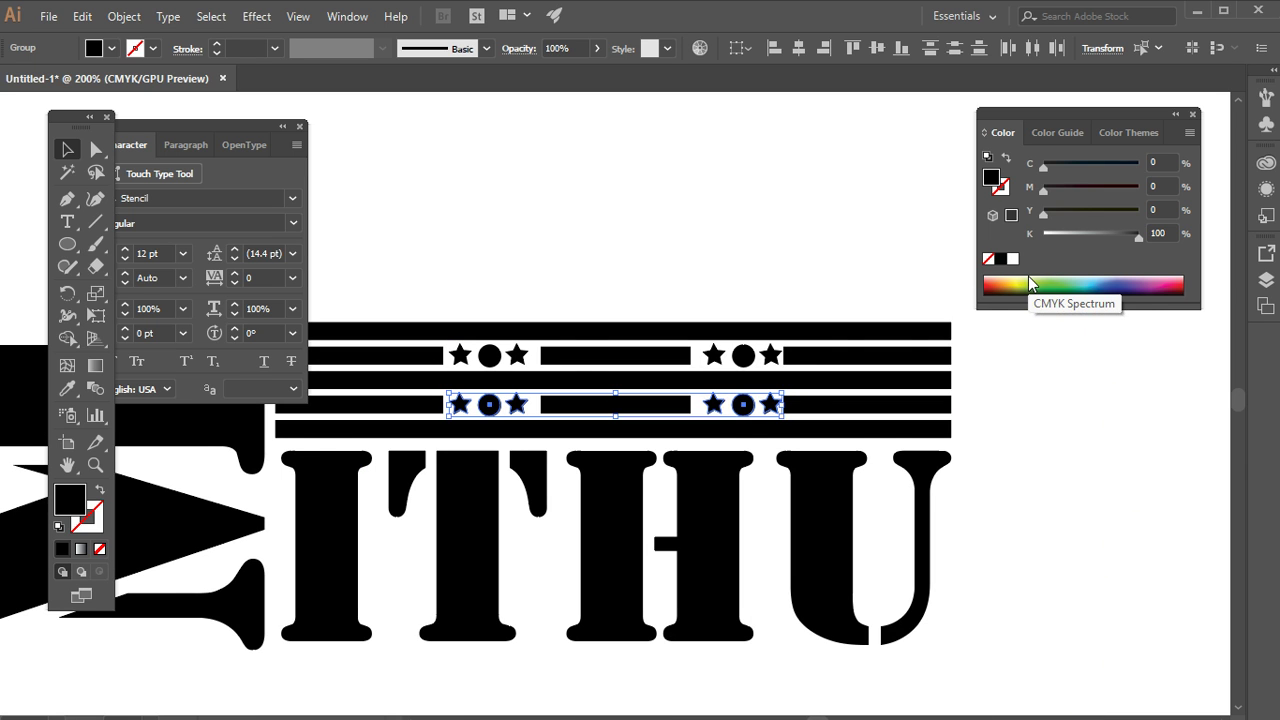
{"action": "scroll", "coordinate": [810, 370], "scroll_direction": "down", "scroll_amount": 1}
{"action": "scroll", "coordinate": [810, 370], "scroll_direction": "left", "scroll_amount": 2}
{"action": "left_click", "coordinate": [766, 206]}
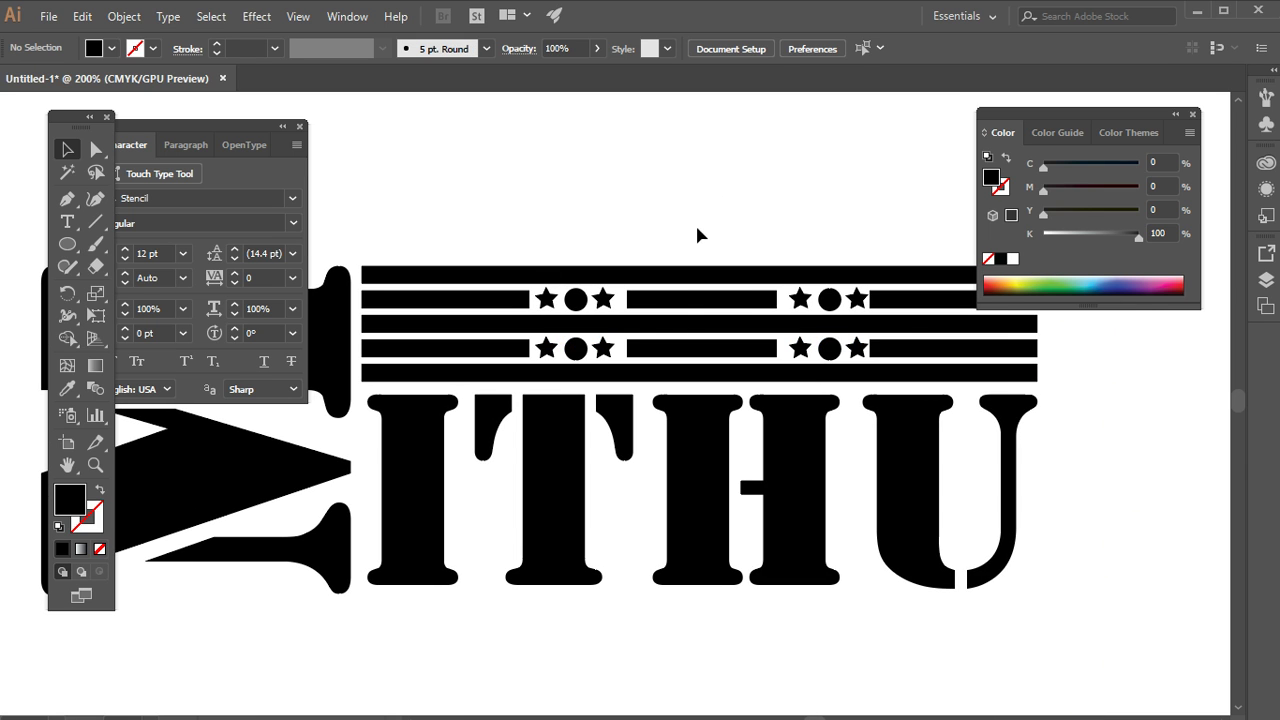
Step: Fill the first segment of the upper row with magenta, M 100 and K 0
{"action": "left_click_drag", "start_coordinate": [614, 480], "coordinate": [689, 517]}
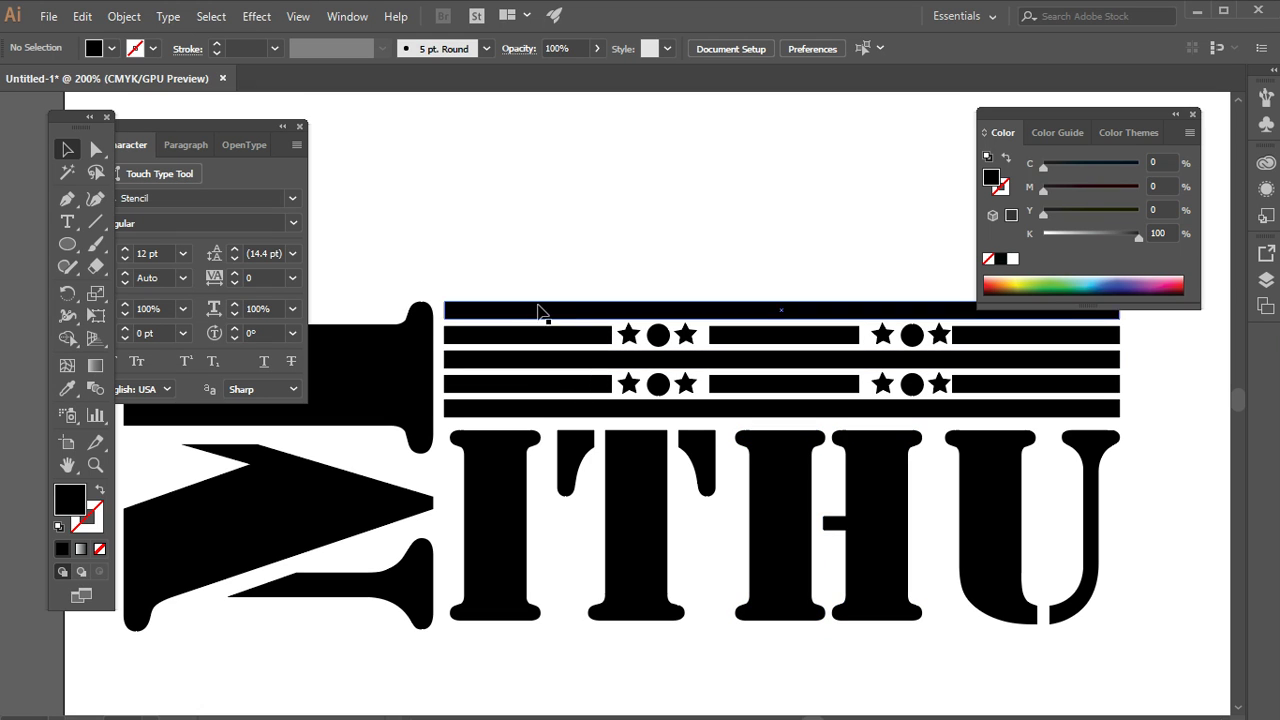
{"action": "left_click_drag", "start_coordinate": [648, 606], "coordinate": [691, 580]}
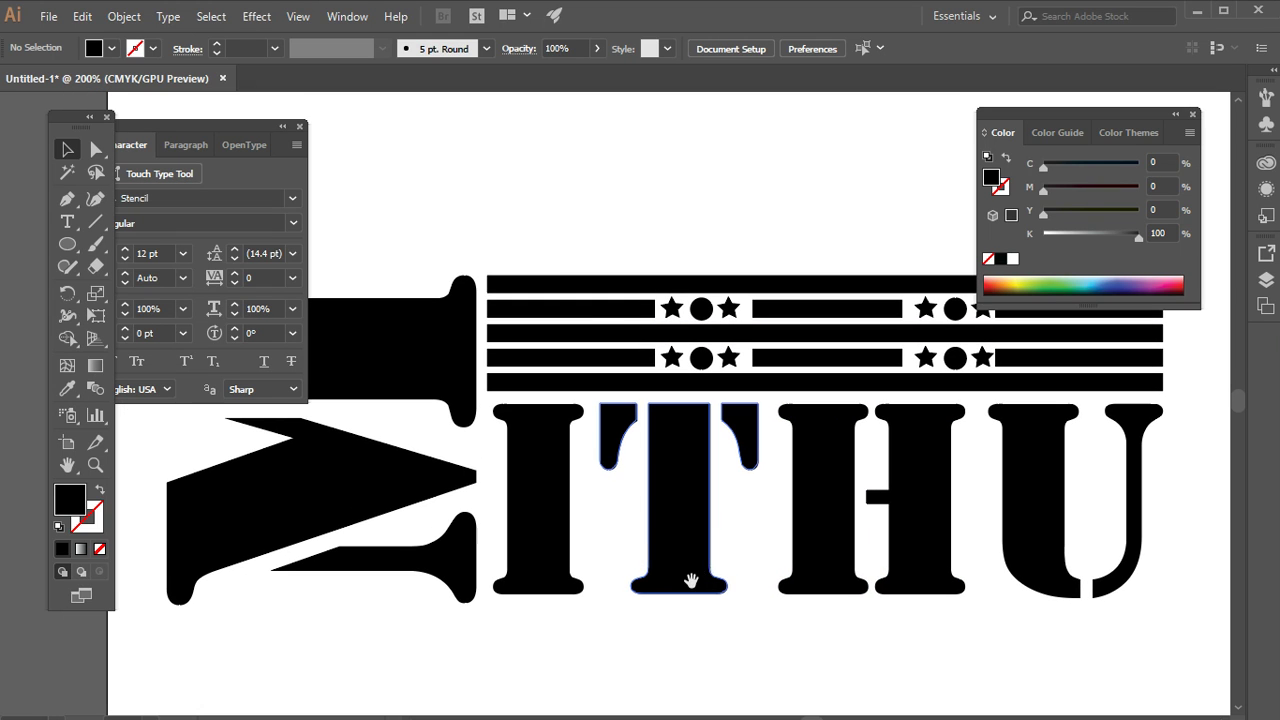
{"action": "left_click", "coordinate": [560, 318]}
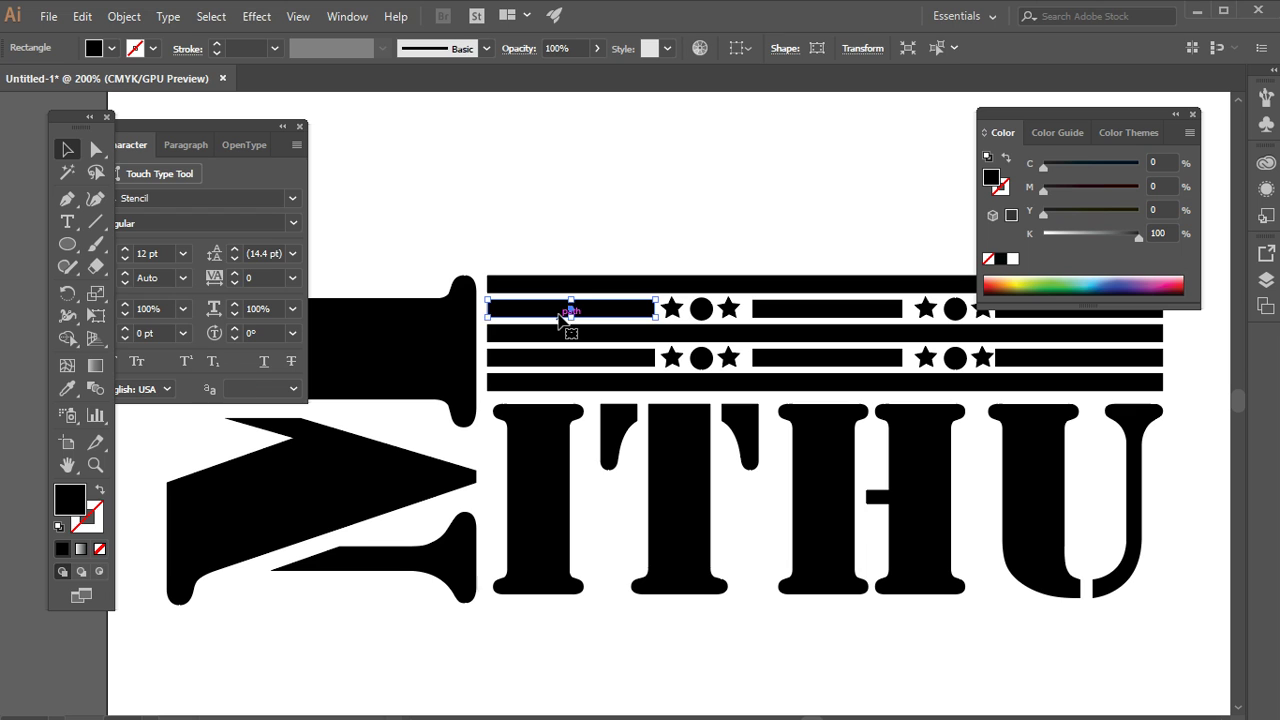
{"action": "left_click_drag", "start_coordinate": [1137, 238], "coordinate": [1043, 238]}
{"action": "left_click_drag", "start_coordinate": [1043, 188], "coordinate": [1222, 190]}
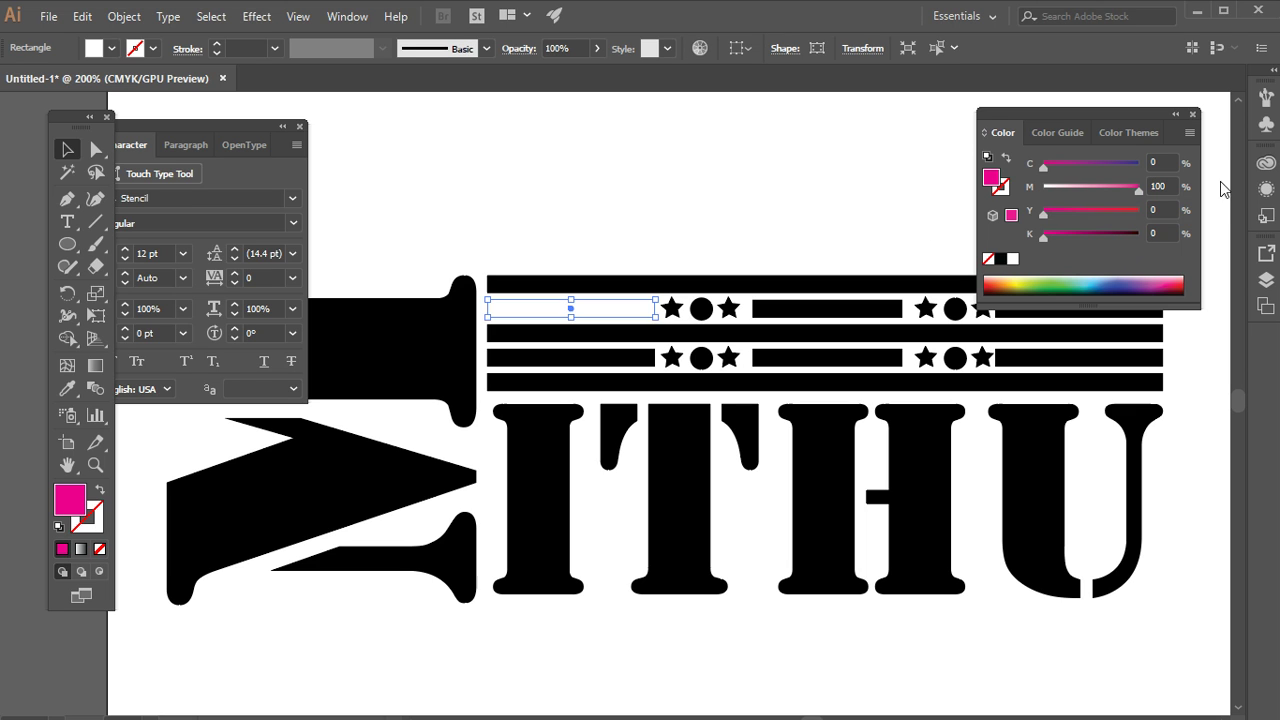
{"action": "left_click", "coordinate": [666, 194]}
Step: Fill the middle and last segments of the upper row with the same magenta, M 100 and K 0
{"action": "left_click_drag", "start_coordinate": [905, 335], "coordinate": [749, 320]}
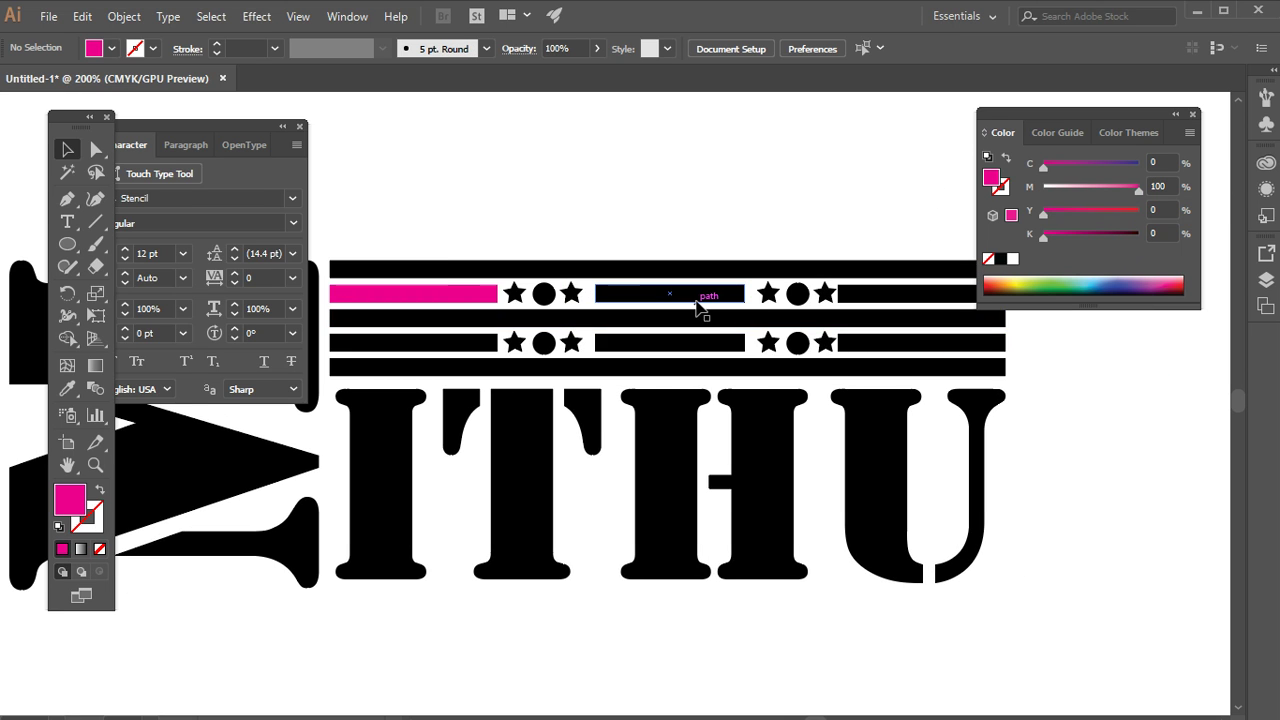
{"action": "left_click", "coordinate": [697, 305]}
{"action": "left_click_drag", "start_coordinate": [1137, 238], "coordinate": [1043, 238]}
{"action": "left_click_drag", "start_coordinate": [1043, 188], "coordinate": [1140, 188]}
{"action": "left_click", "coordinate": [761, 197]}
{"action": "left_click", "coordinate": [886, 298]}
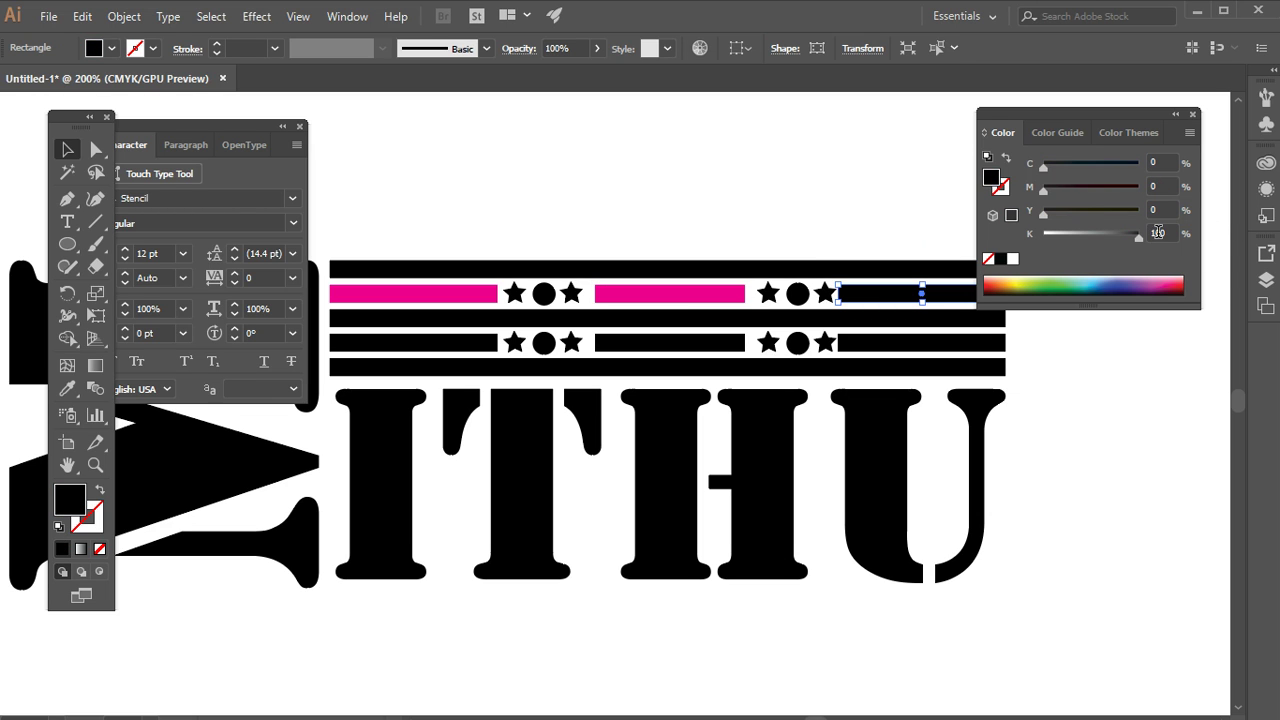
{"action": "left_click_drag", "start_coordinate": [1136, 237], "coordinate": [1043, 237]}
{"action": "left_click_drag", "start_coordinate": [1043, 188], "coordinate": [1140, 188]}
{"action": "left_click", "coordinate": [713, 131]}
Step: Fill all three segments of the lower row with cyan, C 100 and K 0
{"action": "left_click_drag", "start_coordinate": [706, 378], "coordinate": [738, 308]}
{"action": "left_click", "coordinate": [486, 273]}
{"action": "left_click", "coordinate": [711, 272], "text": "shift"}
{"action": "left_click", "coordinate": [885, 276], "text": "shift"}
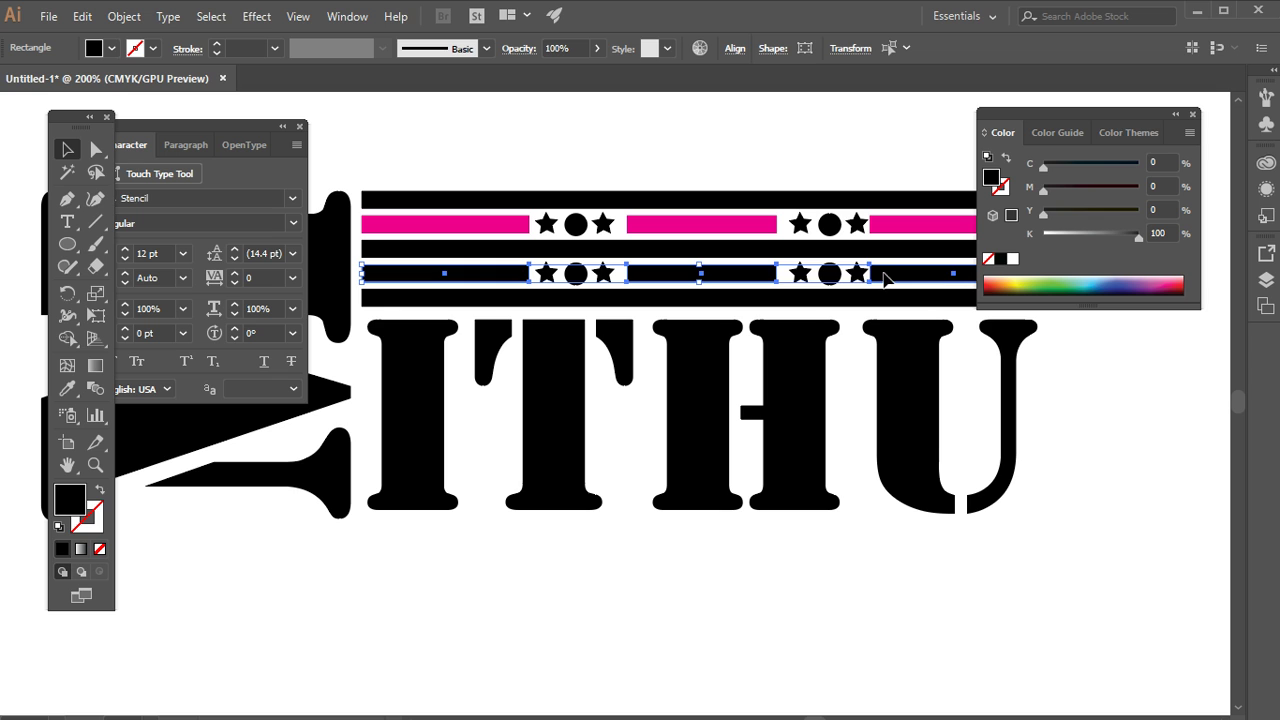
{"action": "left_click_drag", "start_coordinate": [1136, 237], "coordinate": [1043, 236]}
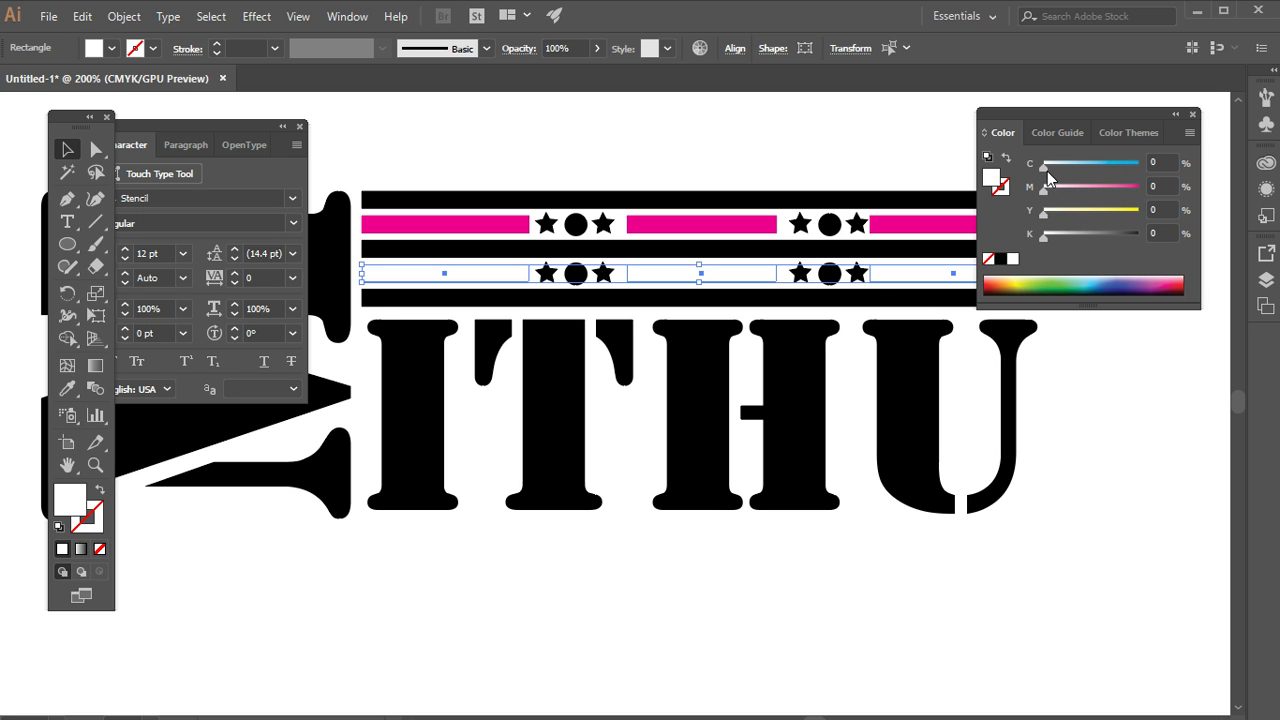
{"action": "left_click_drag", "start_coordinate": [1047, 174], "coordinate": [1138, 164]}
{"action": "left_click", "coordinate": [722, 152]}
Step: Set the black value of the upper row's first star-circle-star group to K 0
{"action": "left_click_drag", "start_coordinate": [758, 369], "coordinate": [716, 396]}
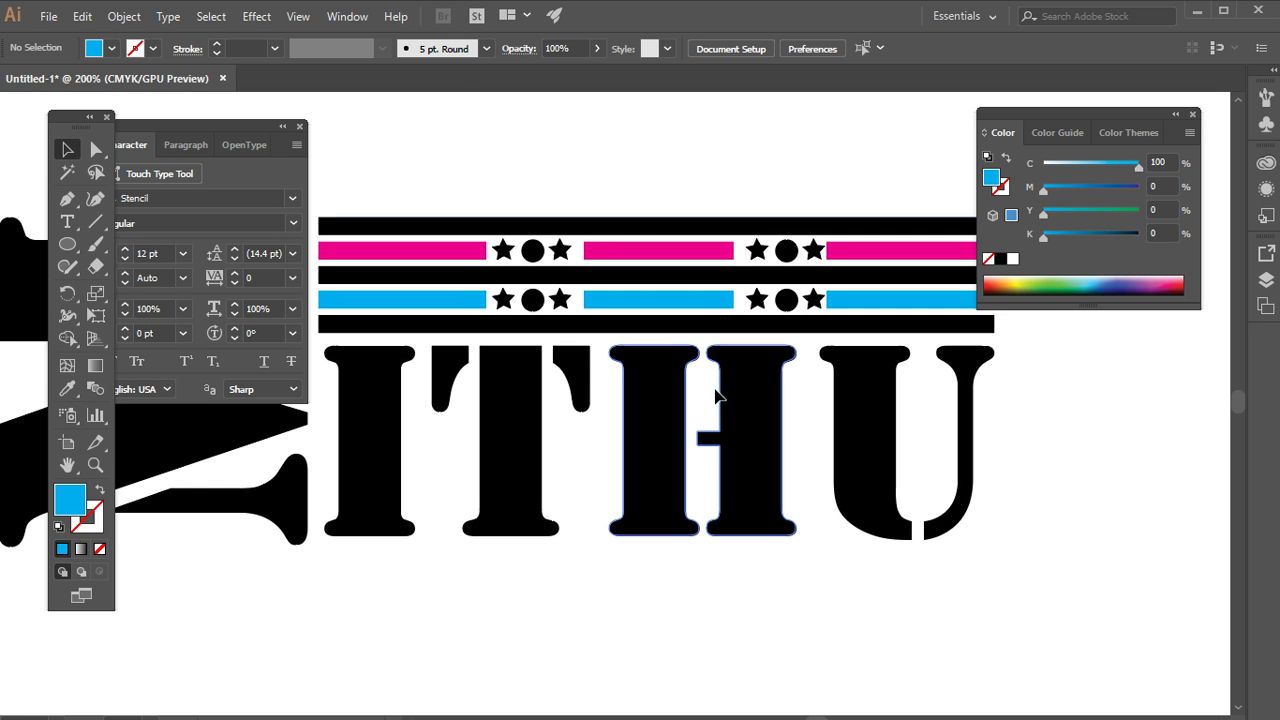
{"action": "left_click", "coordinate": [560, 250]}
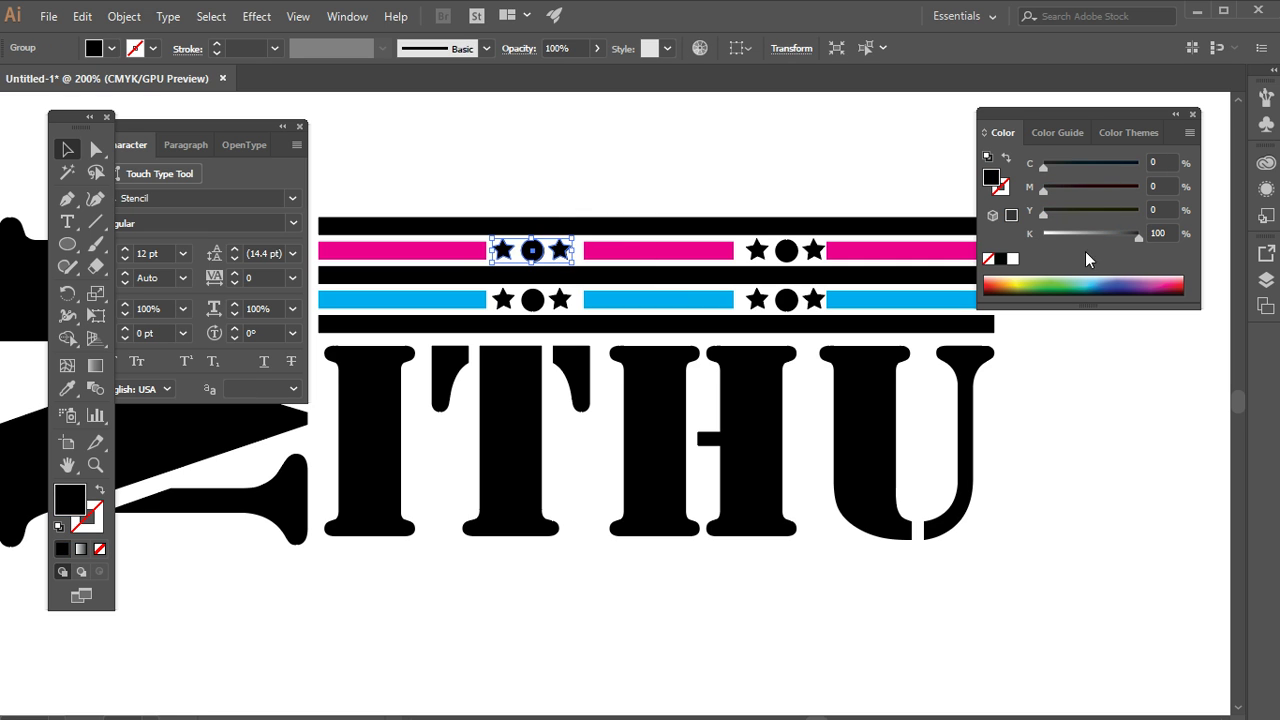
{"action": "left_click_drag", "start_coordinate": [1127, 233], "coordinate": [1043, 236]}
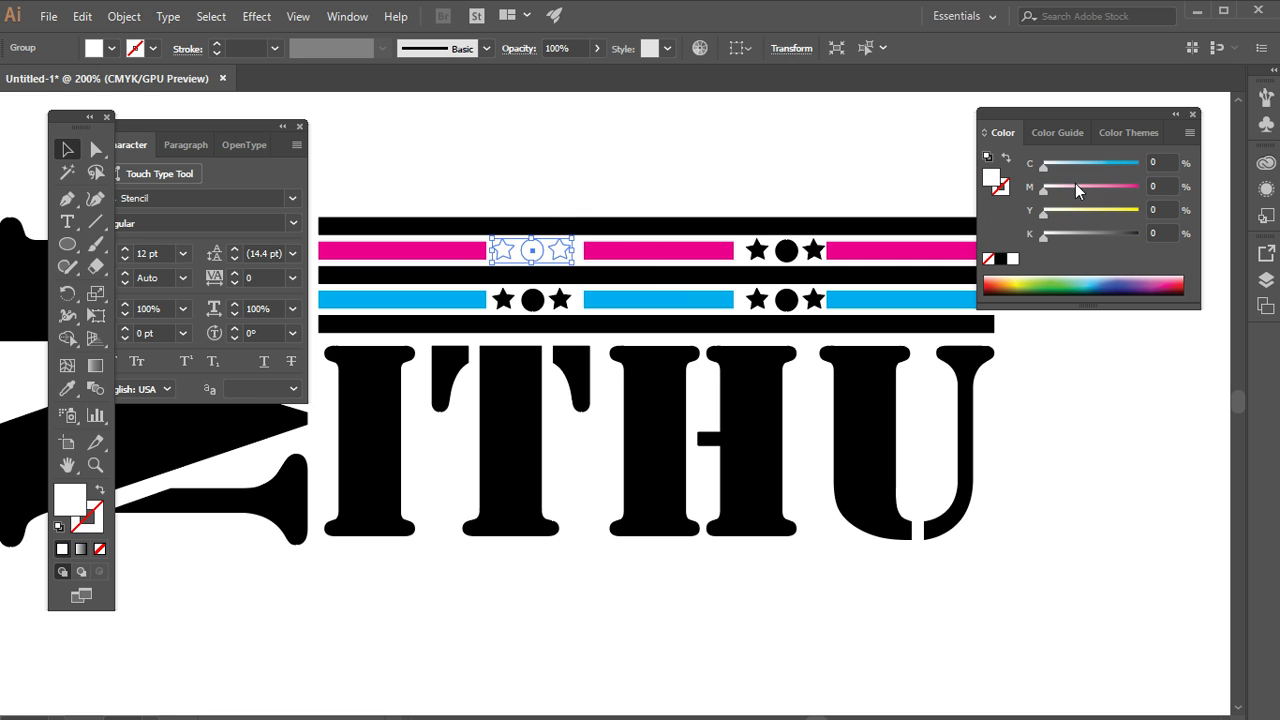
{"action": "left_click_drag", "start_coordinate": [1047, 169], "coordinate": [1138, 164]}
{"action": "left_click", "coordinate": [711, 158]}
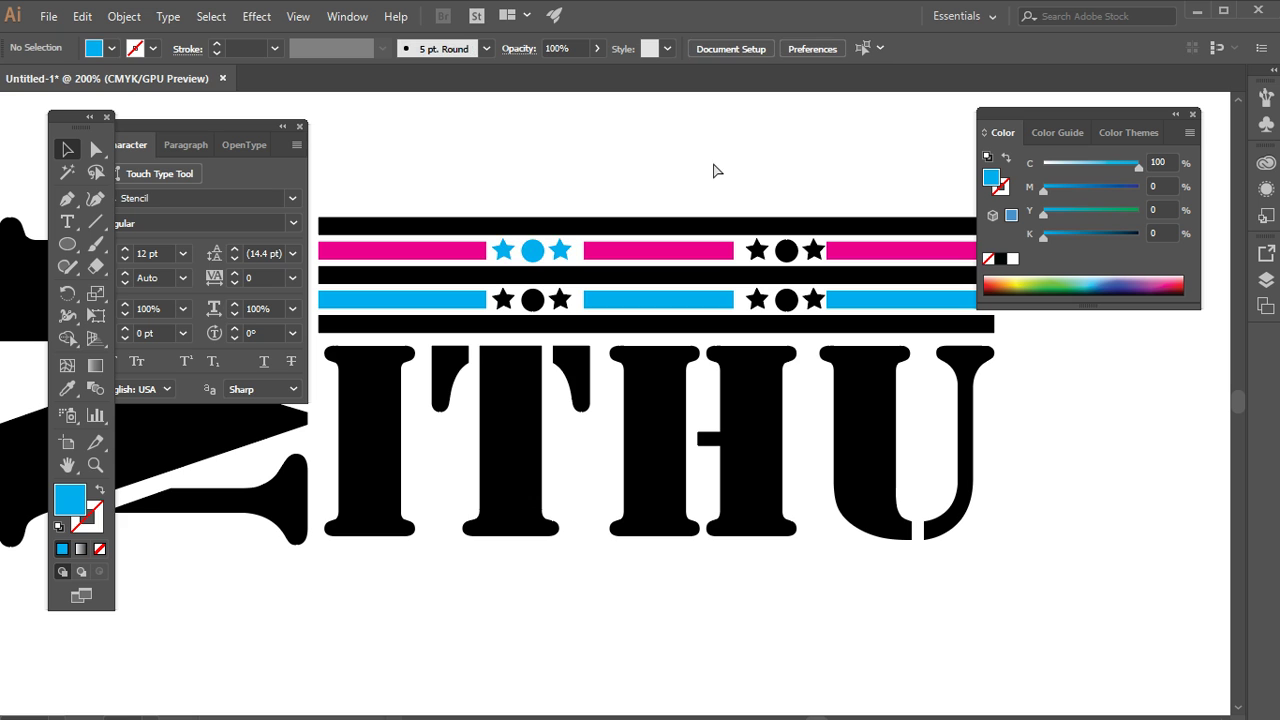
{"action": "key", "text": "ctrl+z"}
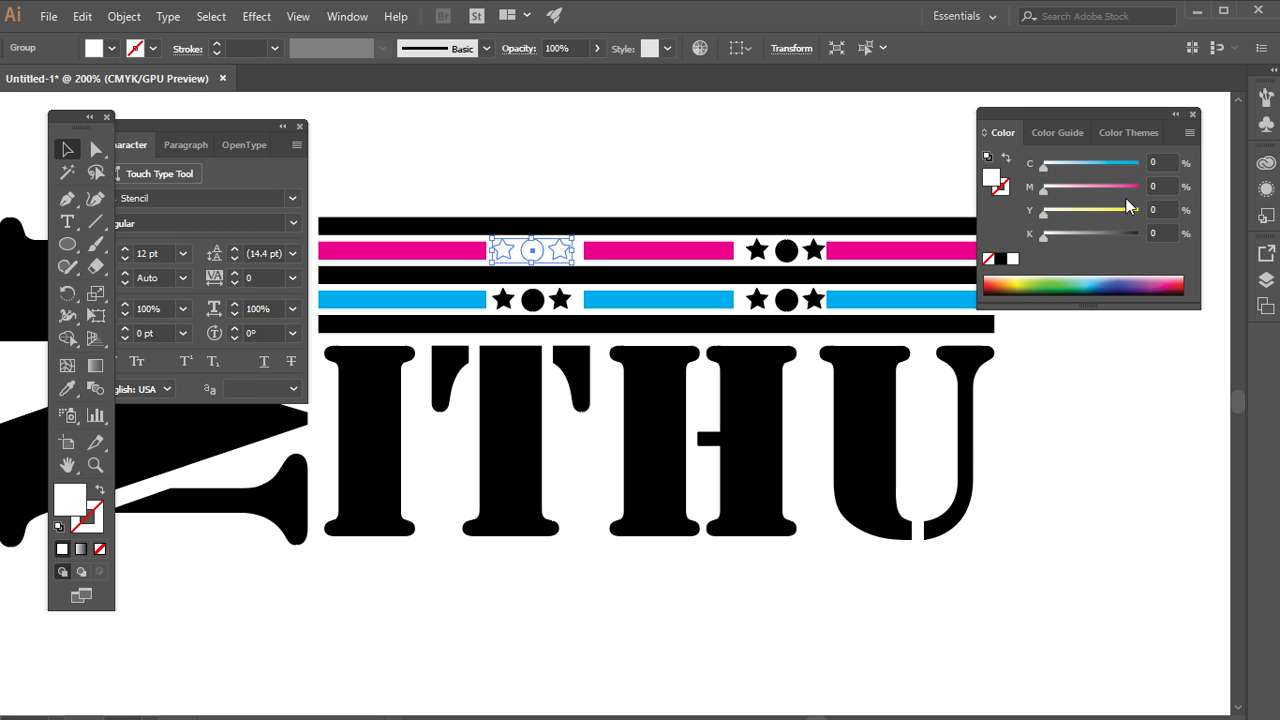
Step: Undo the last ornament color change and fill both circles in the upper row with red, M 100, Y 100, K 0
{"action": "key", "text": "ctrl+z"}
{"action": "left_click", "coordinate": [738, 143]}
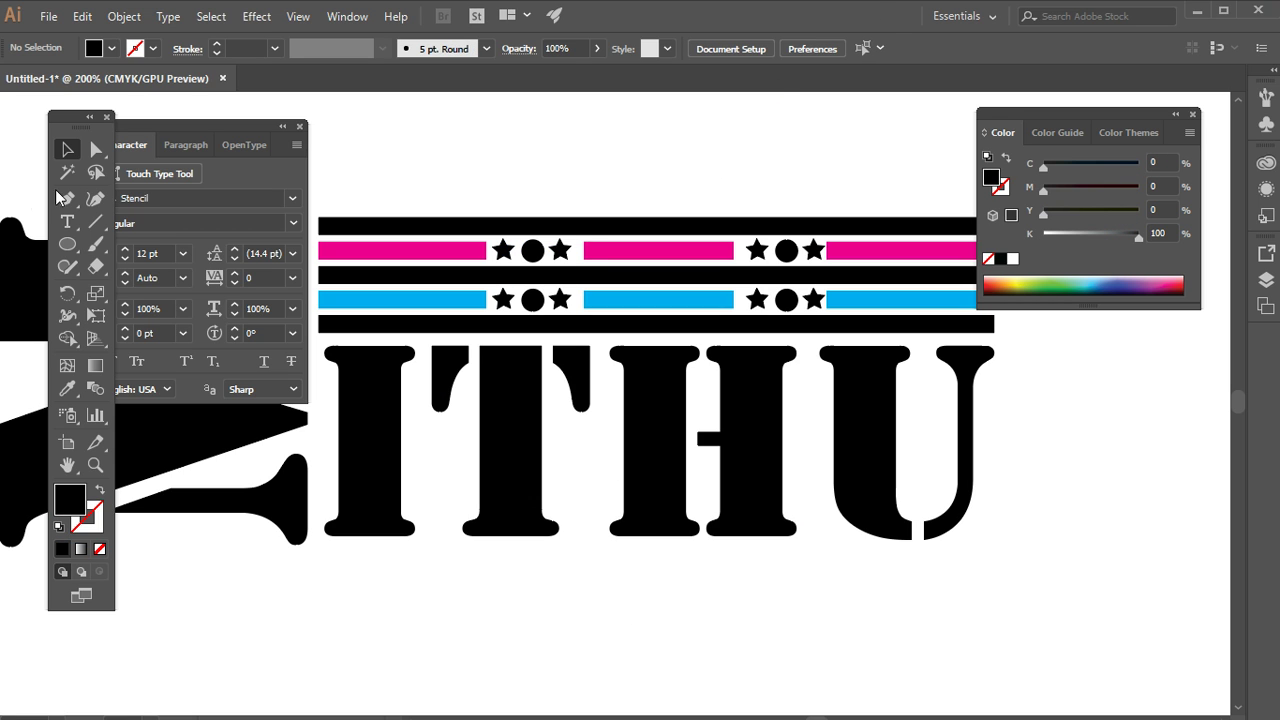
{"action": "left_click", "coordinate": [96, 149]}
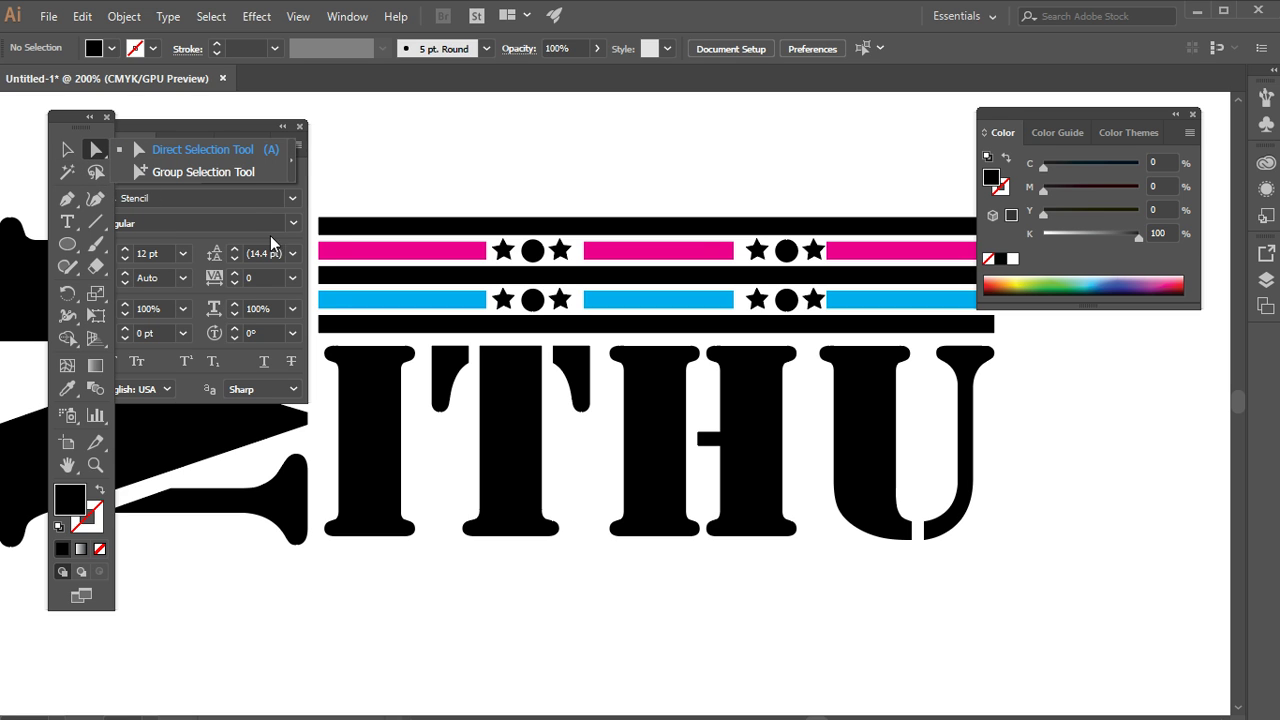
{"action": "left_click", "coordinate": [237, 179]}
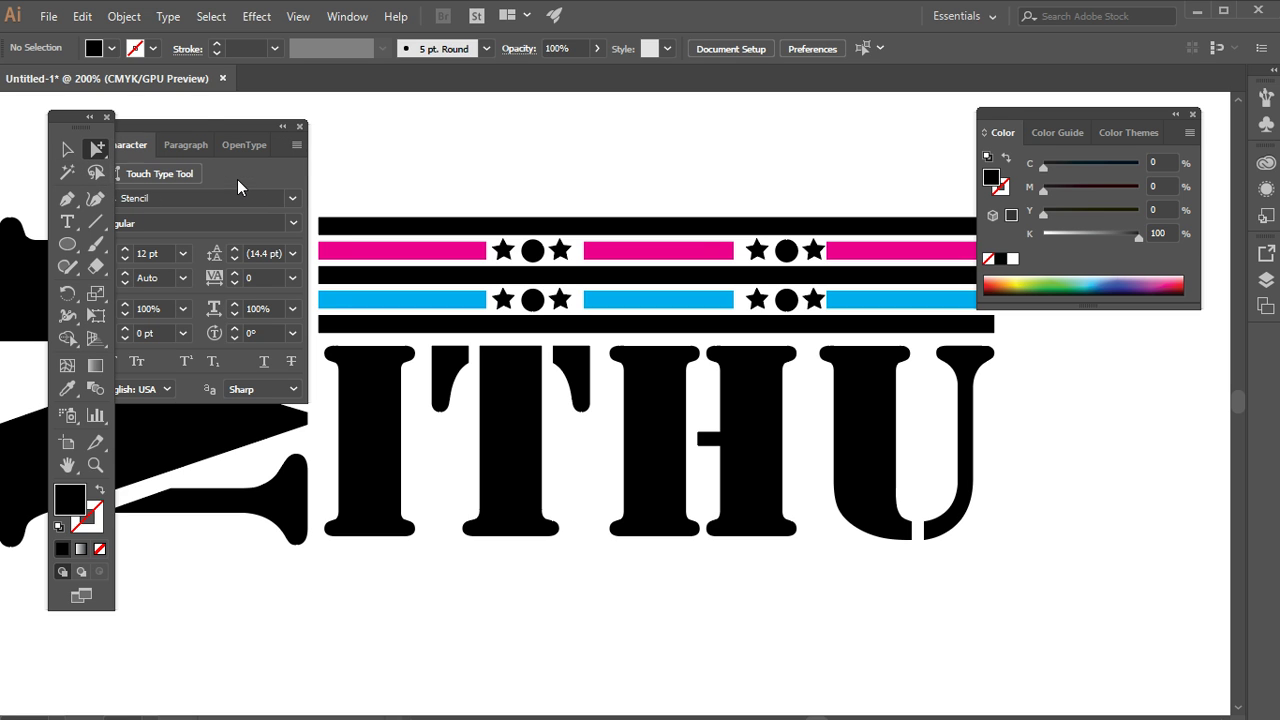
{"action": "left_click", "coordinate": [531, 252]}
{"action": "left_click", "coordinate": [783, 253], "text": "shift"}
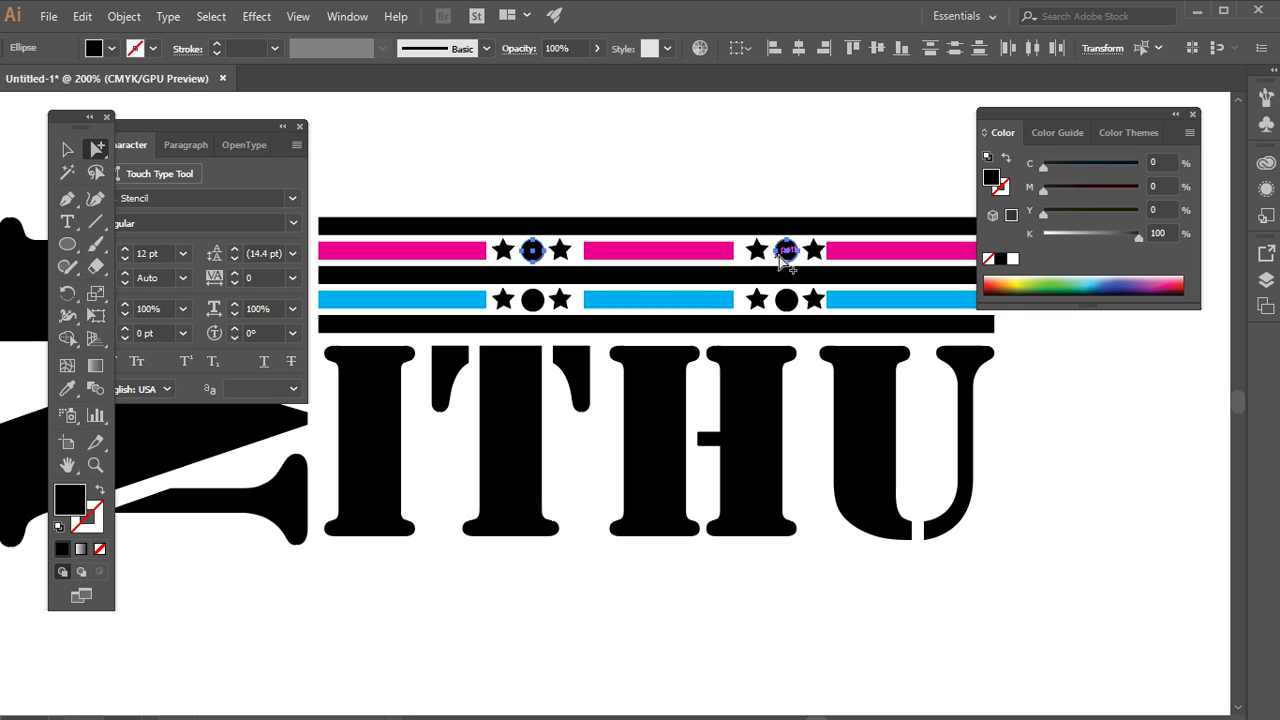
{"action": "left_click_drag", "start_coordinate": [1138, 237], "coordinate": [1043, 238]}
{"action": "left_click_drag", "start_coordinate": [1043, 189], "coordinate": [1200, 189]}
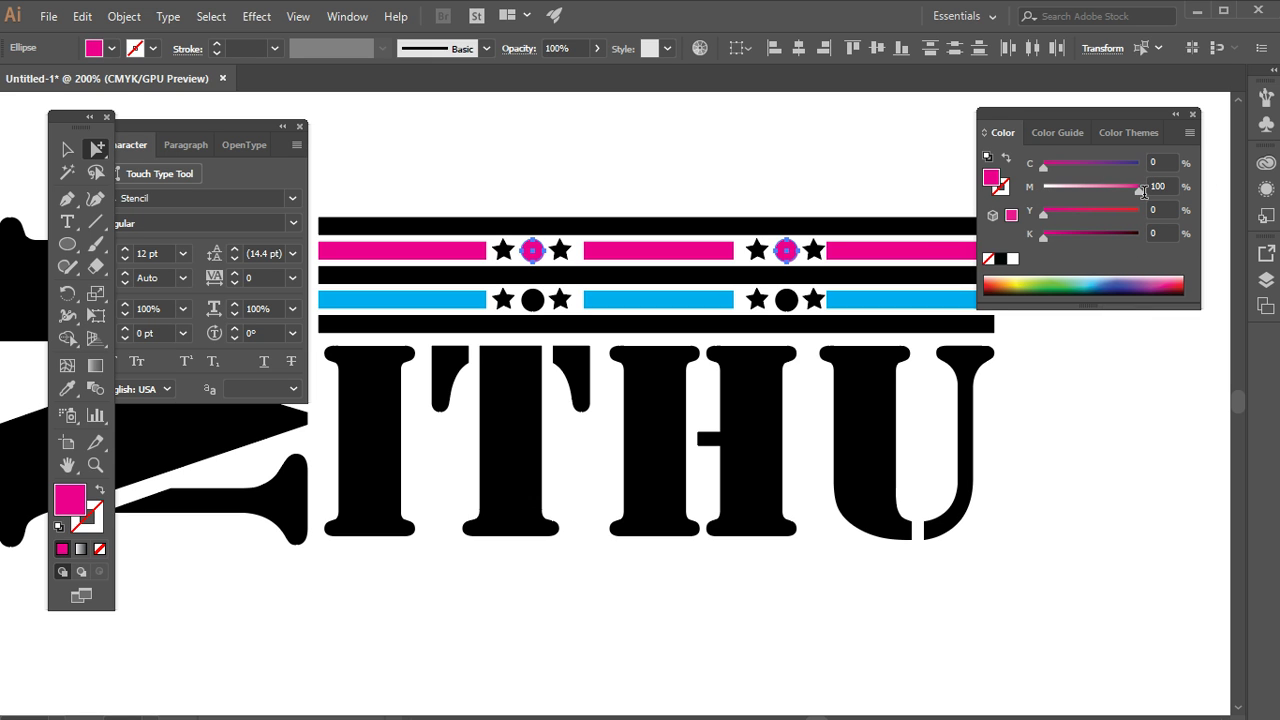
{"action": "left_click_drag", "start_coordinate": [1046, 213], "coordinate": [1200, 212]}
{"action": "left_click", "coordinate": [848, 177]}
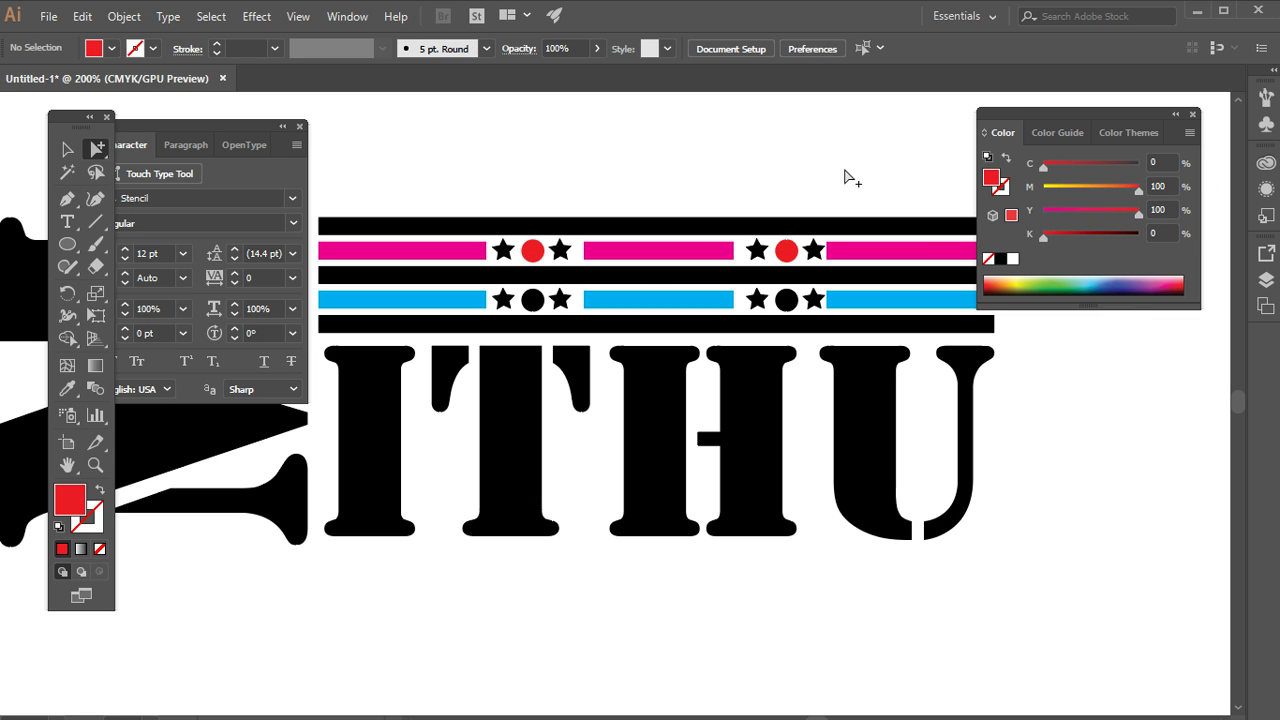
Step: Fill all four stars in the upper row with yellow, Y 100 and K 0
{"action": "left_click", "coordinate": [813, 250]}
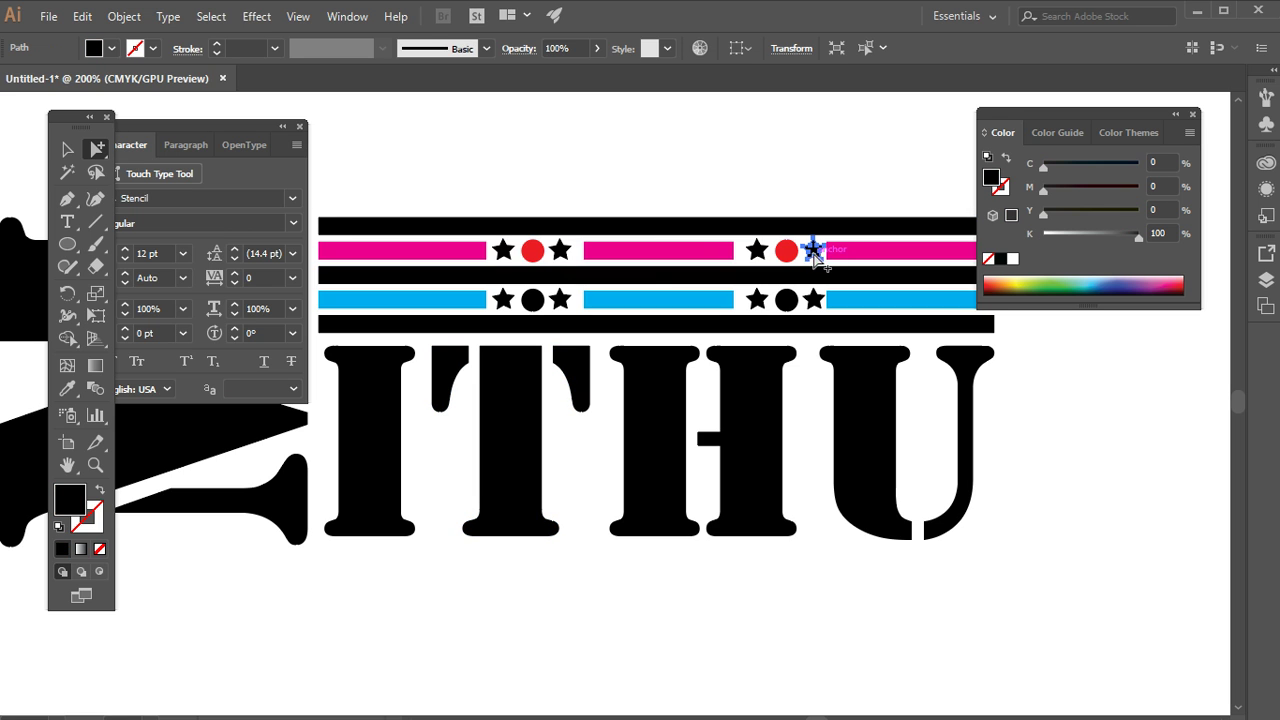
{"action": "left_click", "coordinate": [755, 250], "text": "shift"}
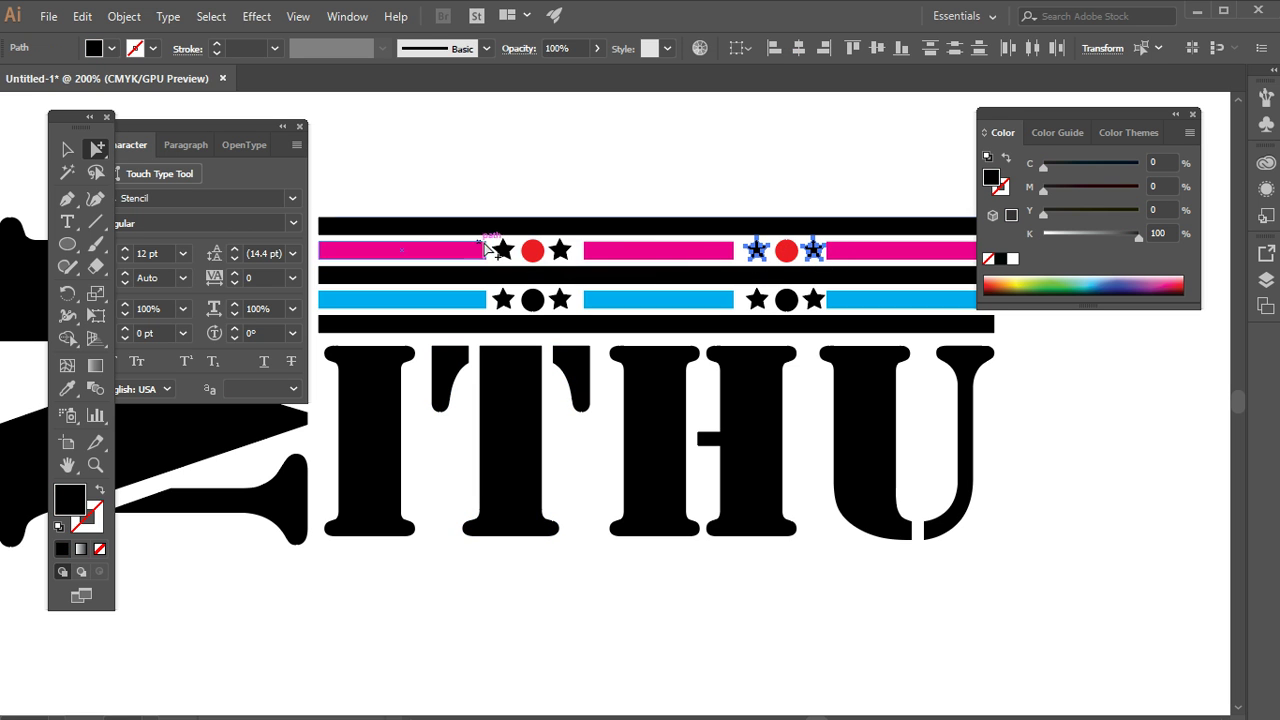
{"action": "left_click", "coordinate": [559, 250], "text": "shift"}
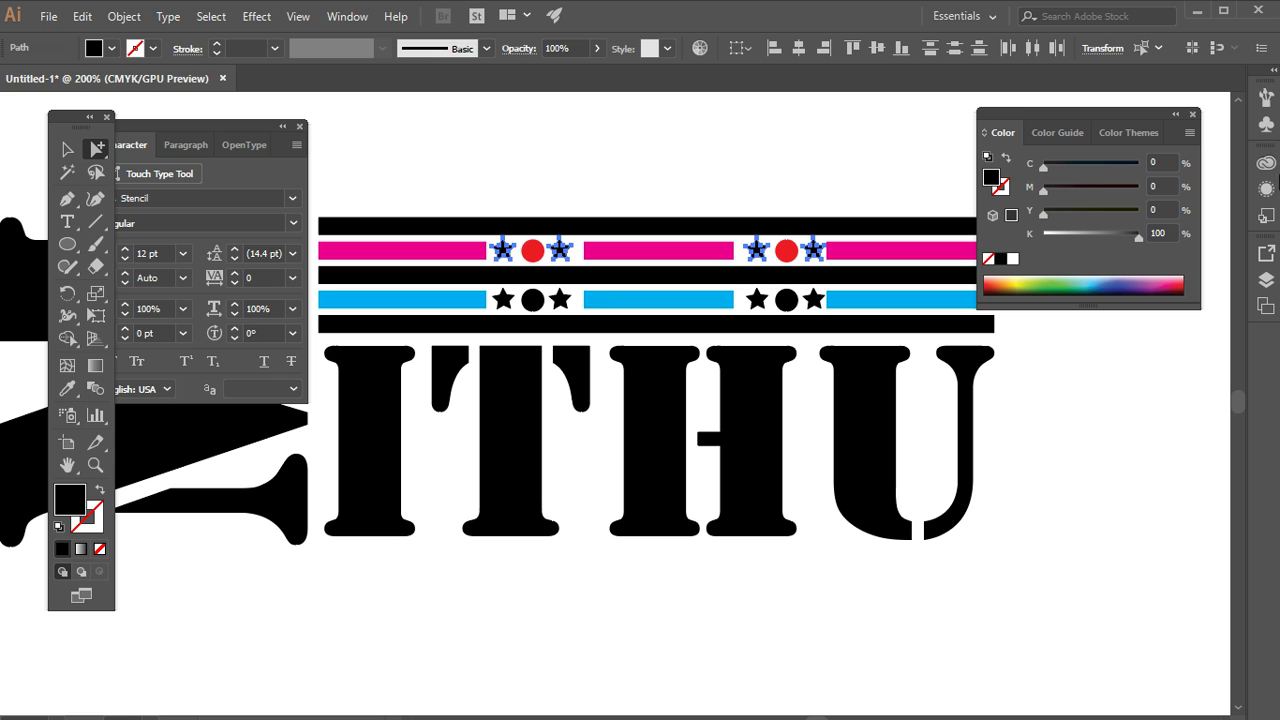
{"action": "mouse_move", "coordinate": [1138, 237]}
{"action": "left_mouse_down"}
{"action": "mouse_move", "coordinate": [1043, 237]}
{"action": "mouse_move", "coordinate": [1138, 214]}
{"action": "left_mouse_up"}
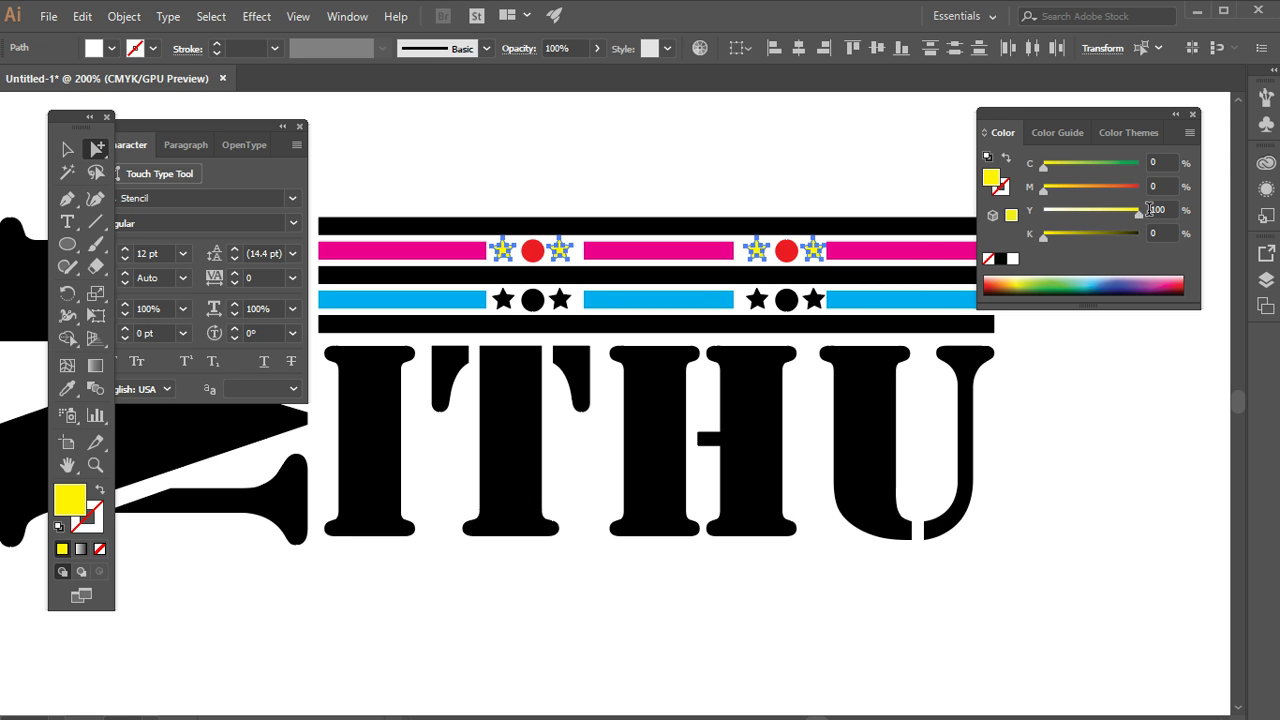
{"action": "left_click", "coordinate": [793, 136]}
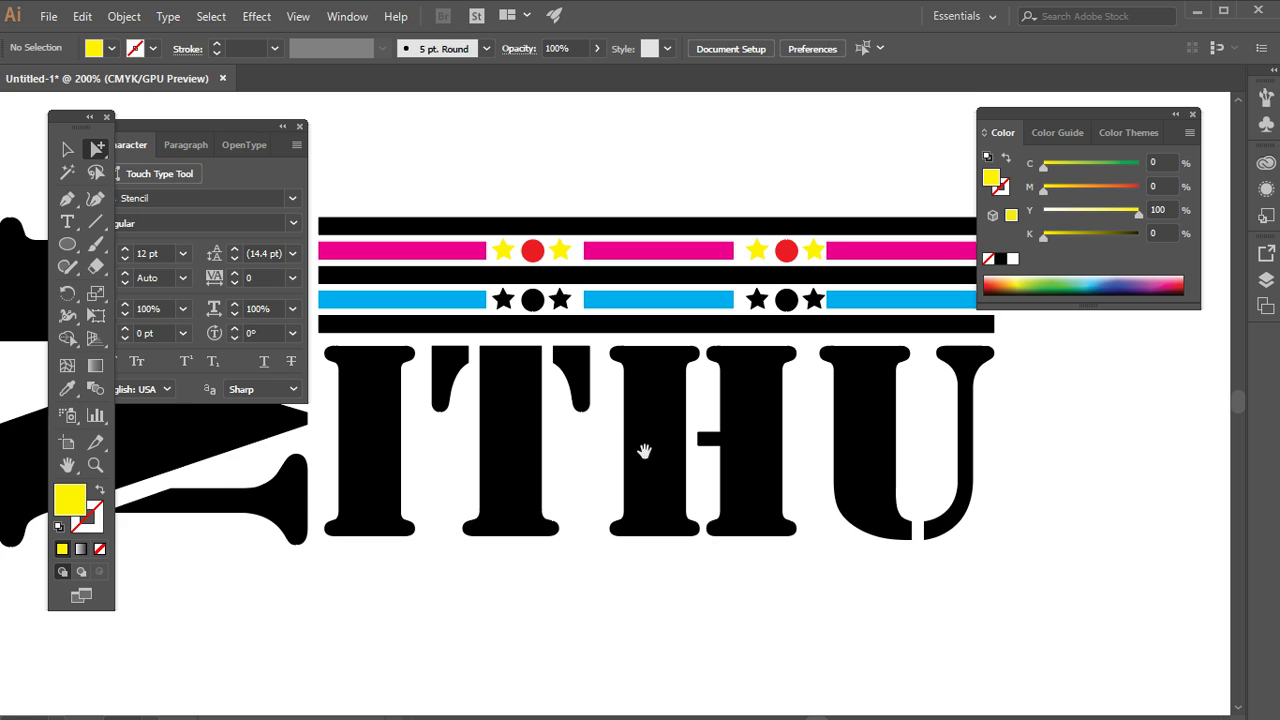
Step: Select the entire logo artwork, including the rotated M, the bars, the ornaments and the remaining letters
{"action": "scroll", "coordinate": [623, 434], "scroll_direction": "down", "scroll_amount": 2}
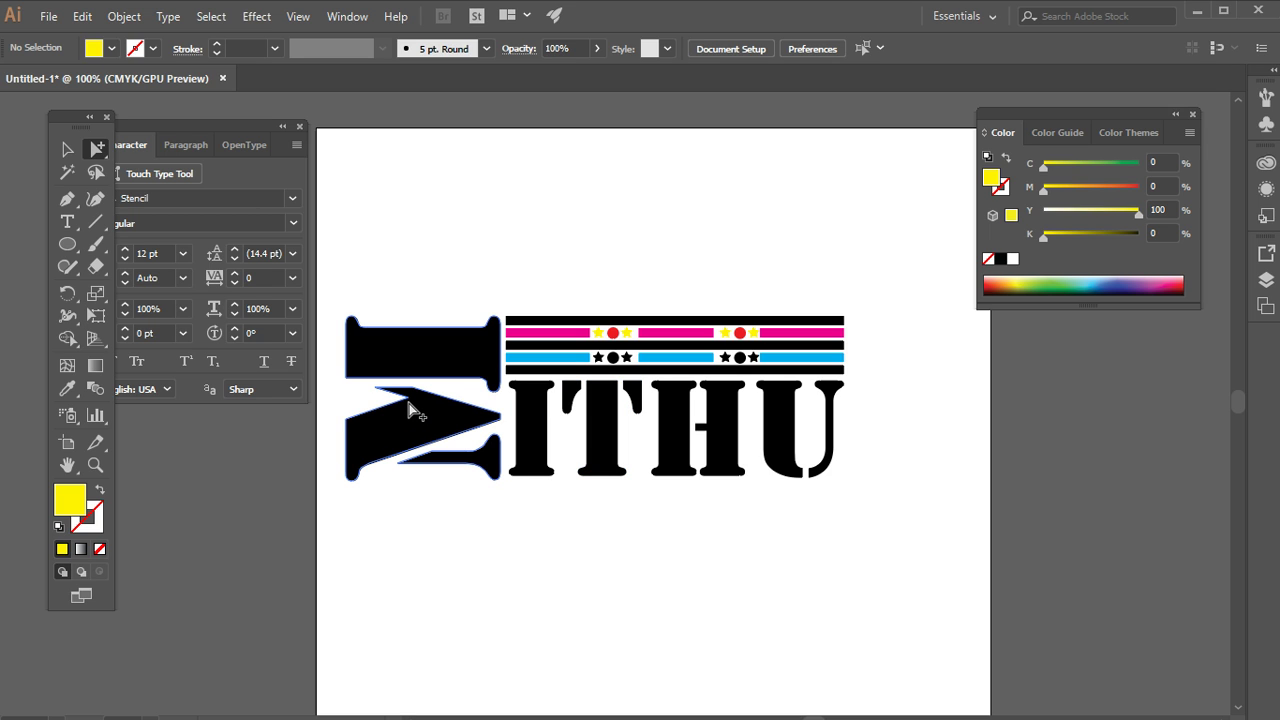
{"action": "left_click_drag", "start_coordinate": [472, 228], "coordinate": [730, 563]}
{"action": "left_click", "coordinate": [883, 560]}
{"action": "left_click_drag", "start_coordinate": [938, 592], "coordinate": [418, 224]}
{"action": "scroll", "coordinate": [679, 446], "scroll_direction": "down", "scroll_amount": 5}
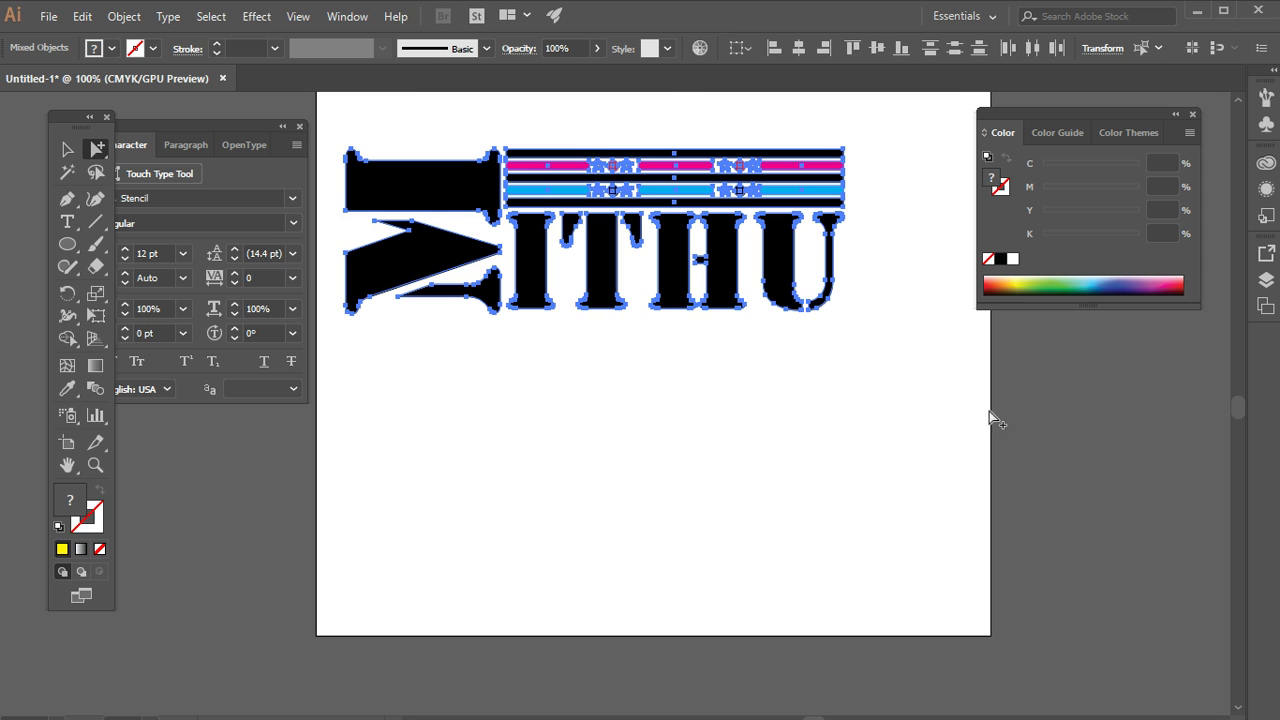
{"action": "scroll", "coordinate": [828, 360], "scroll_direction": "up", "scroll_amount": 4}
Step: Show the Pathfinder panel and place it below the Color panel
{"action": "left_click_drag", "start_coordinate": [67, 244], "coordinate": [377, 16]}
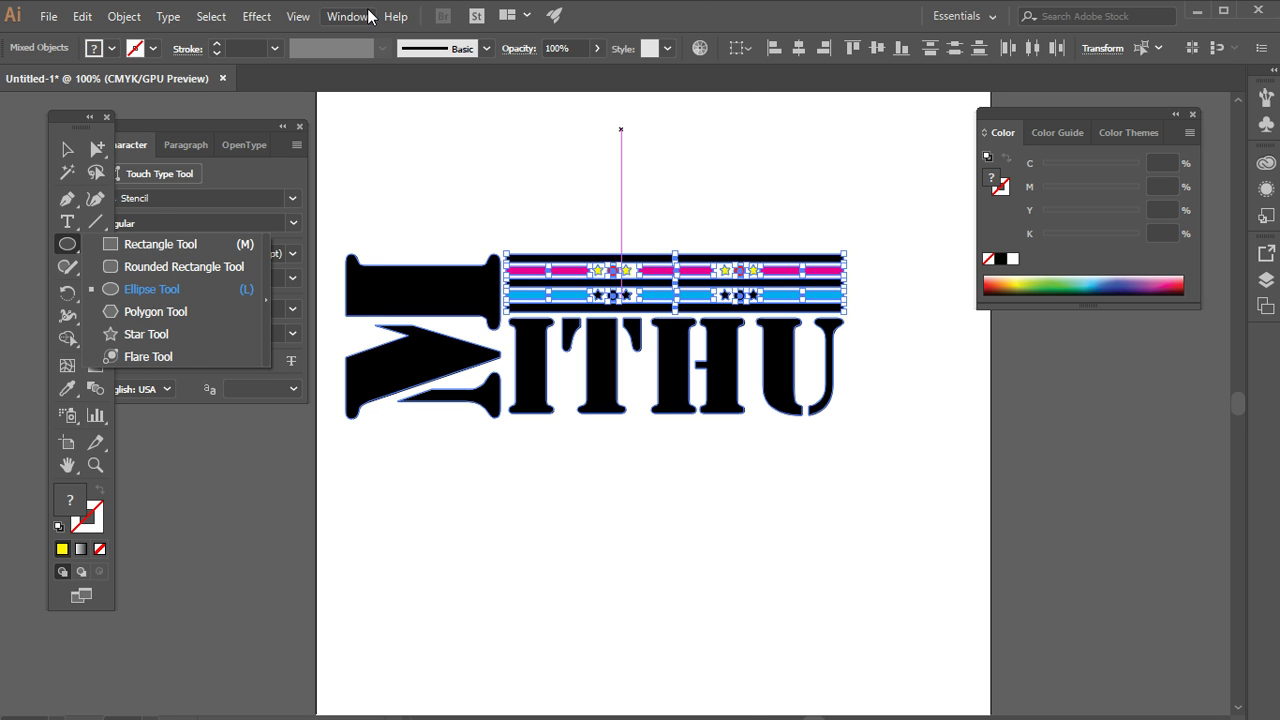
{"action": "left_click", "coordinate": [369, 16]}
{"action": "mouse_move", "coordinate": [410, 702]}
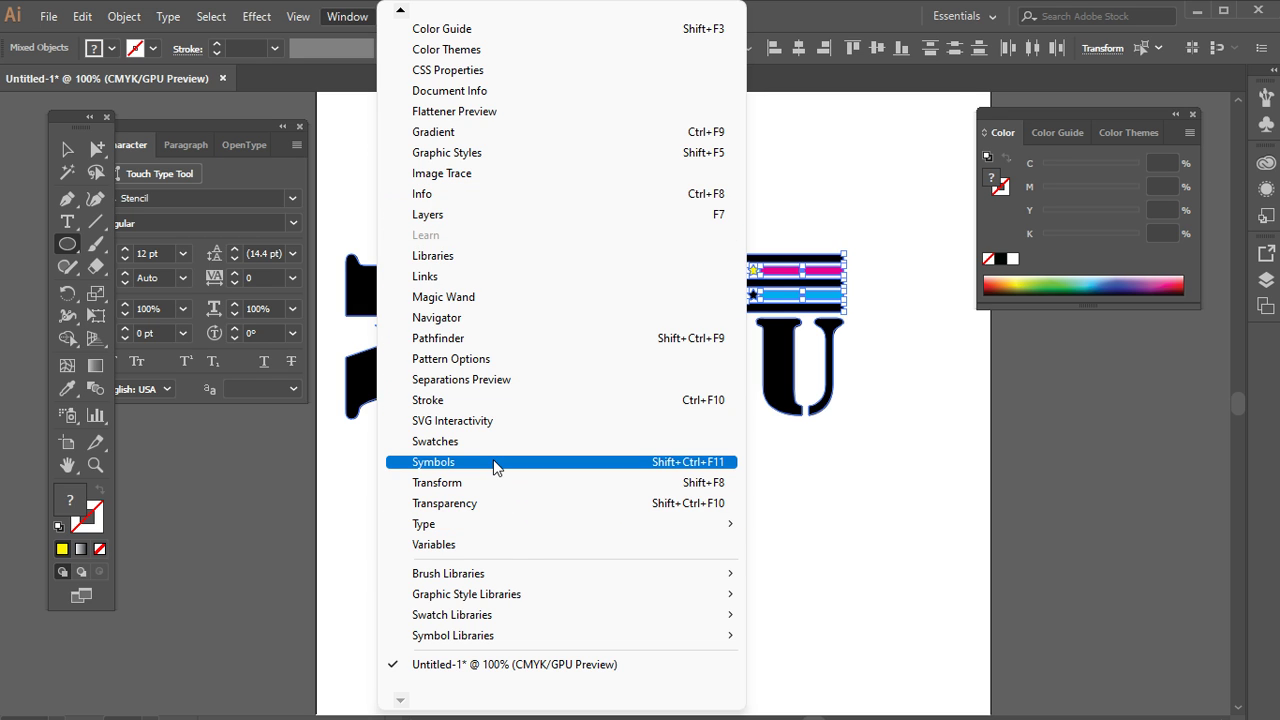
{"action": "left_click", "coordinate": [478, 339]}
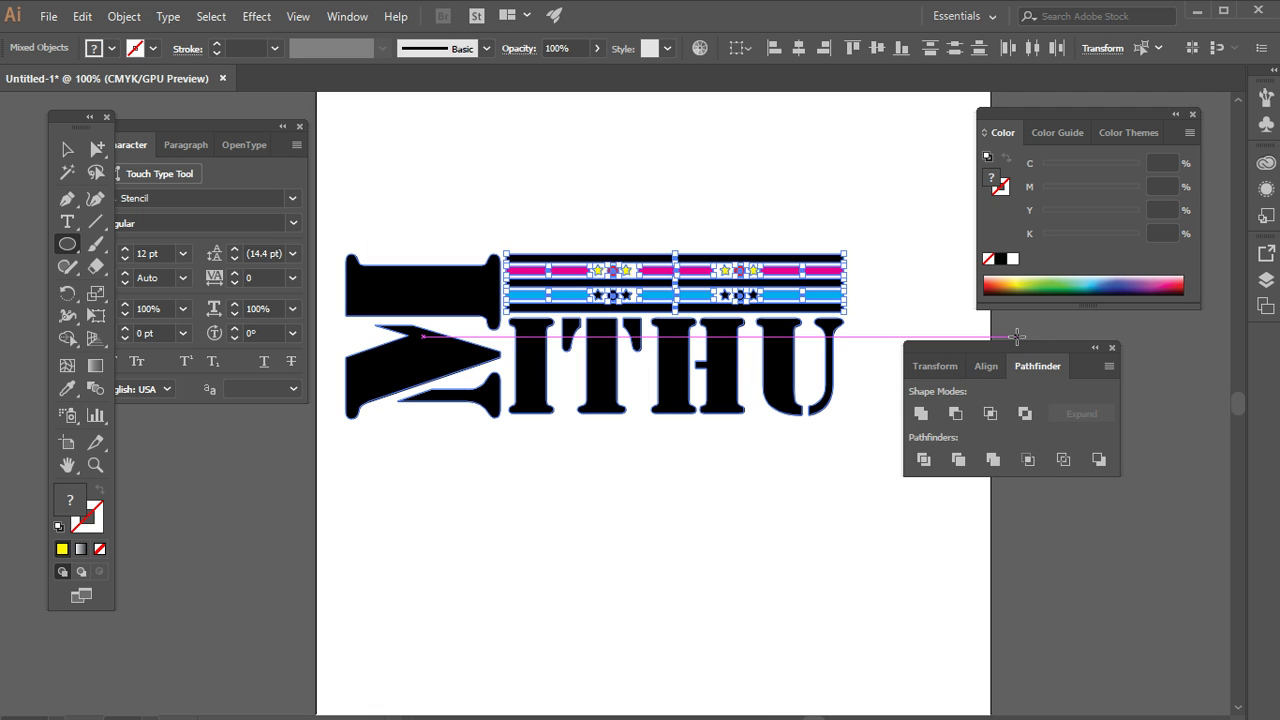
{"action": "left_click_drag", "start_coordinate": [1010, 345], "coordinate": [1075, 345]}
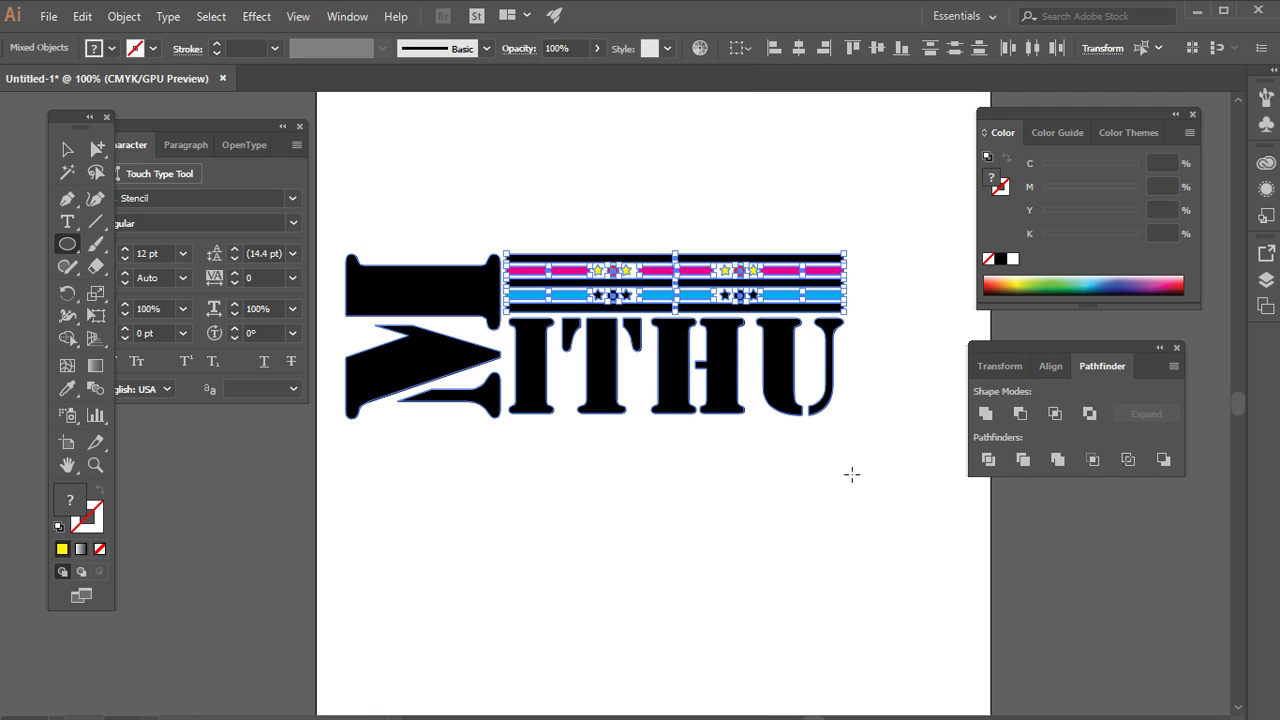
Step: Move the selected logo up to free the artboard area beneath it
{"action": "left_click", "coordinate": [54, 154]}
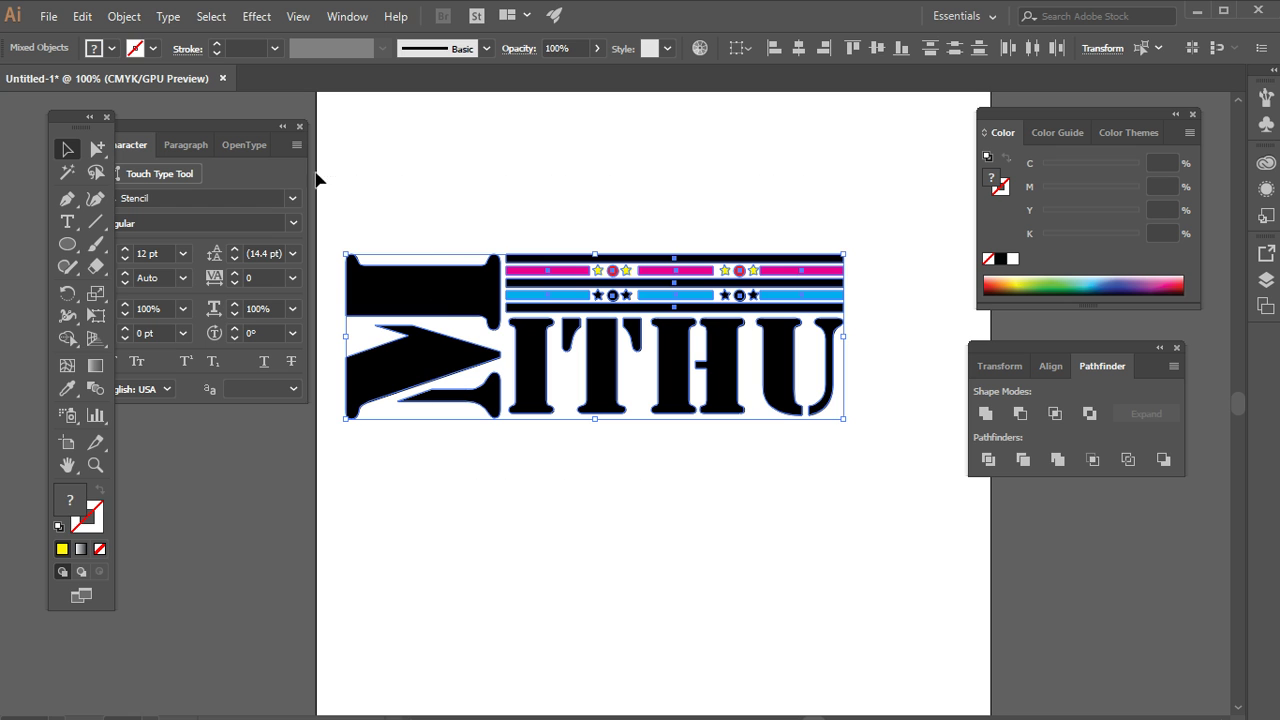
{"action": "scroll", "coordinate": [463, 317], "scroll_direction": "up", "scroll_amount": 3}
{"action": "left_click_drag", "start_coordinate": [488, 408], "coordinate": [520, 118]}
{"action": "scroll", "coordinate": [546, 300], "scroll_direction": "down", "scroll_amount": 3}
Step: Draw a small upright yellow rectangle below the logo's M and reduce its size
{"action": "left_click_drag", "start_coordinate": [67, 244], "coordinate": [274, 236]}
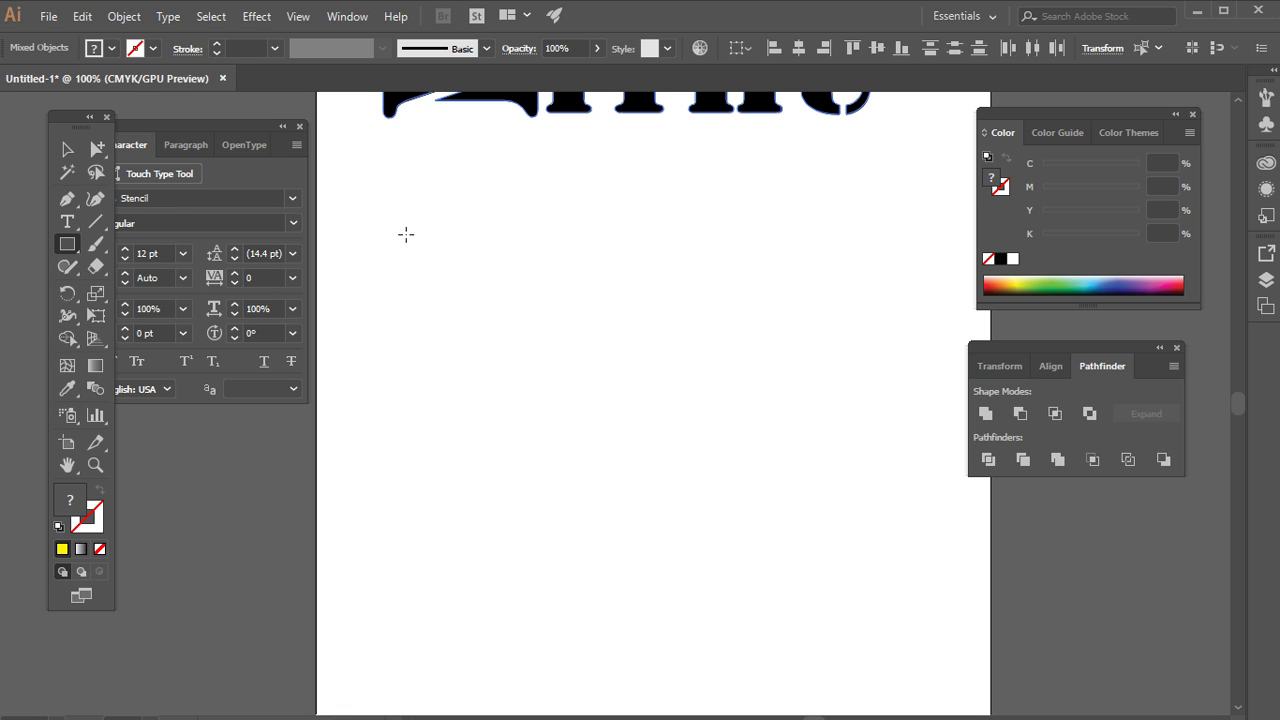
{"action": "left_click_drag", "start_coordinate": [365, 167], "coordinate": [465, 302]}
{"action": "left_click", "coordinate": [67, 149]}
{"action": "left_click_drag", "start_coordinate": [465, 303], "coordinate": [448, 273]}
Step: Place a copy of the rectangle overlapping it diagonally below and to the right, filled green with C 38 and Y 100
{"action": "left_click_drag", "start_coordinate": [376, 213], "coordinate": [408, 232]}
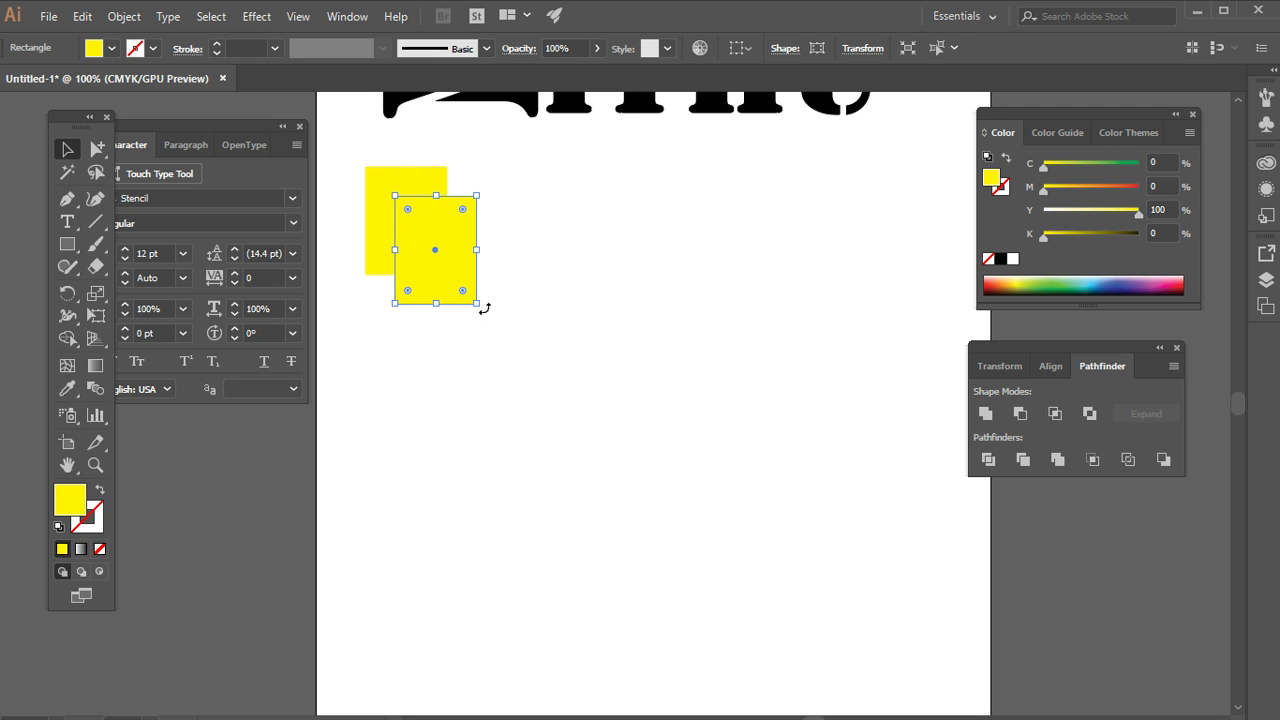
{"action": "left_click", "coordinate": [1080, 165]}
{"action": "left_click", "coordinate": [450, 355]}
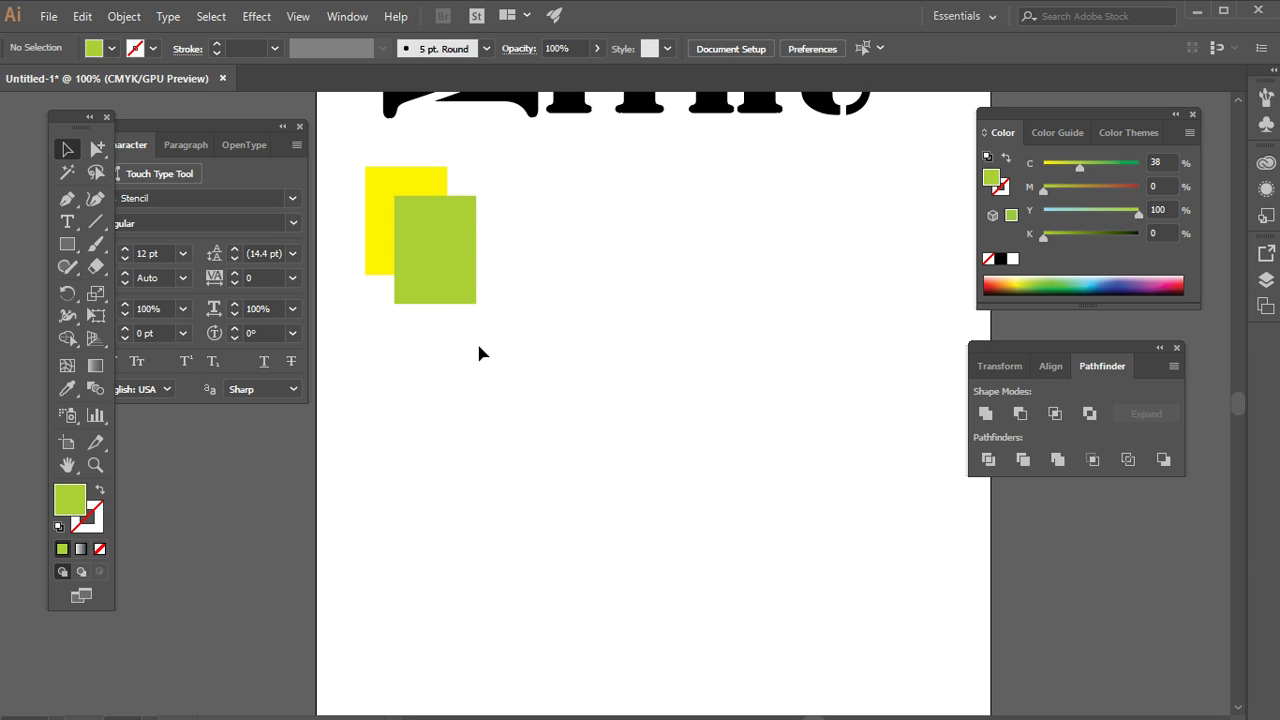
Step: Duplicate the overlapping yellow and green rectangles sideways at equal spacing to form a row of four pairs
{"action": "left_click_drag", "start_coordinate": [325, 163], "coordinate": [398, 255]}
{"action": "left_click", "coordinate": [506, 365]}
{"action": "left_click_drag", "start_coordinate": [362, 191], "coordinate": [396, 206]}
{"action": "left_click", "coordinate": [472, 335]}
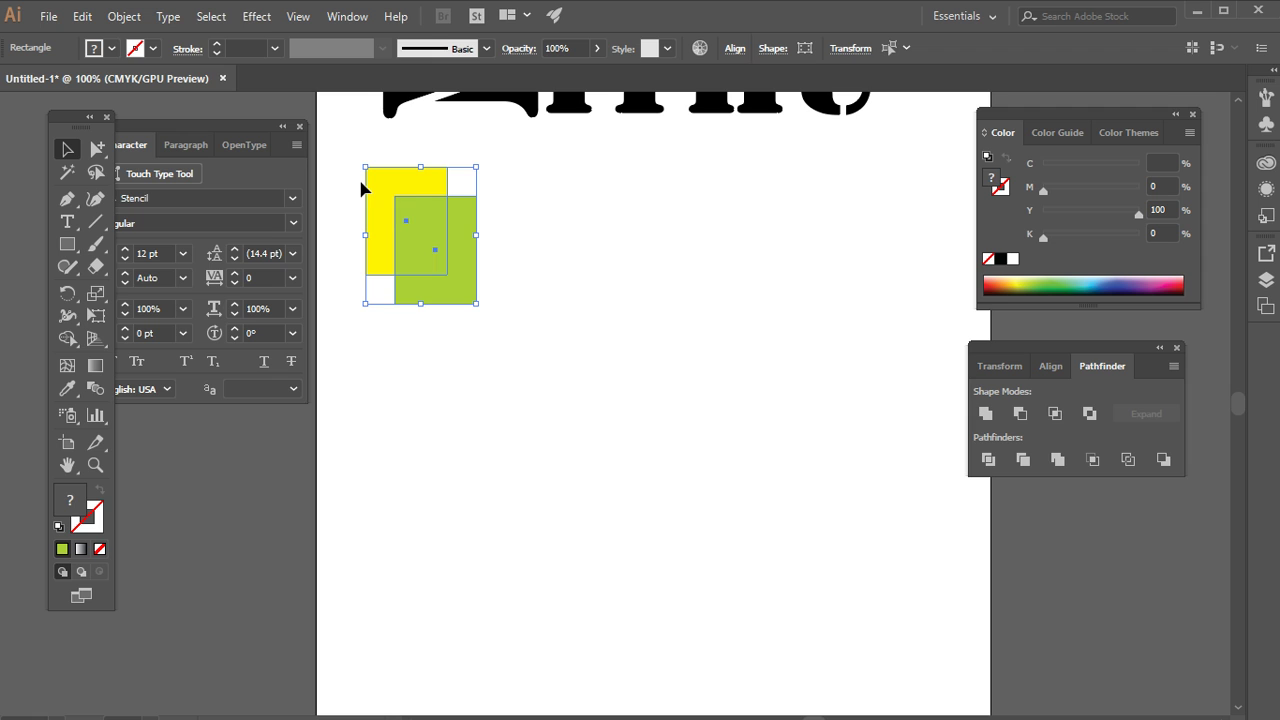
{"action": "left_click_drag", "start_coordinate": [392, 220], "coordinate": [519, 228]}
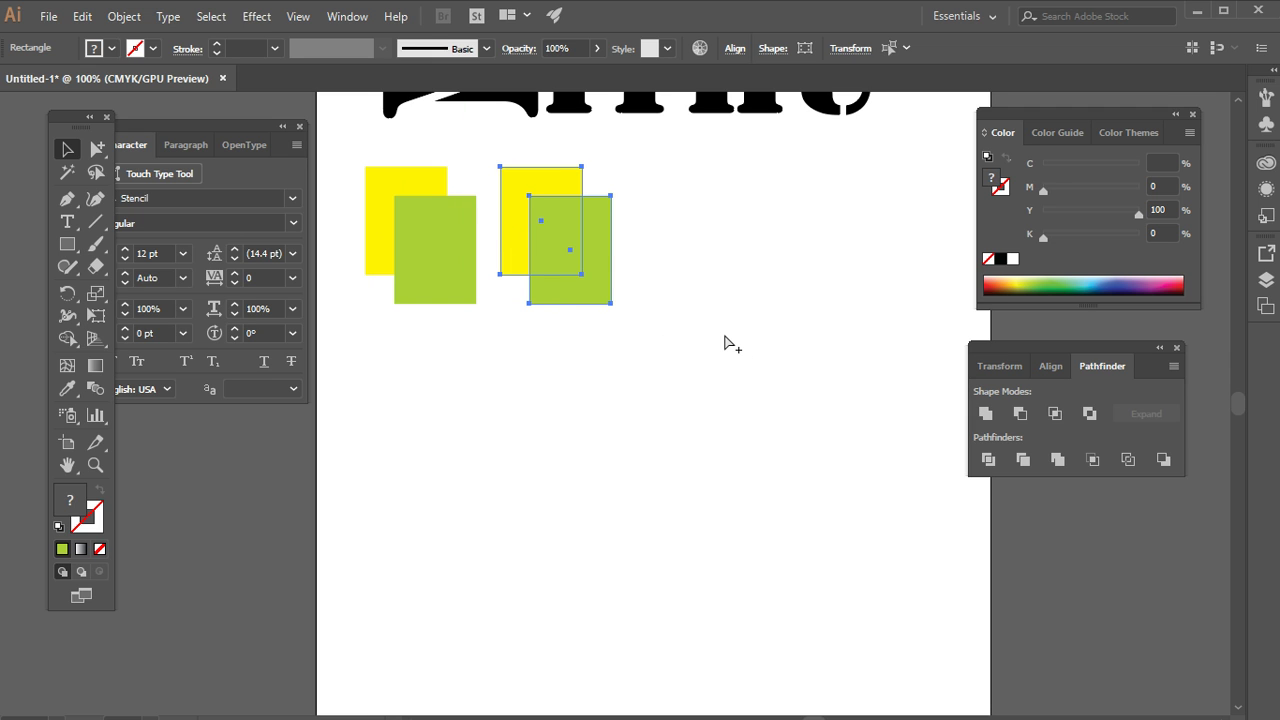
{"action": "key", "text": "ctrl+d"}
{"action": "key", "text": "ctrl+d"}
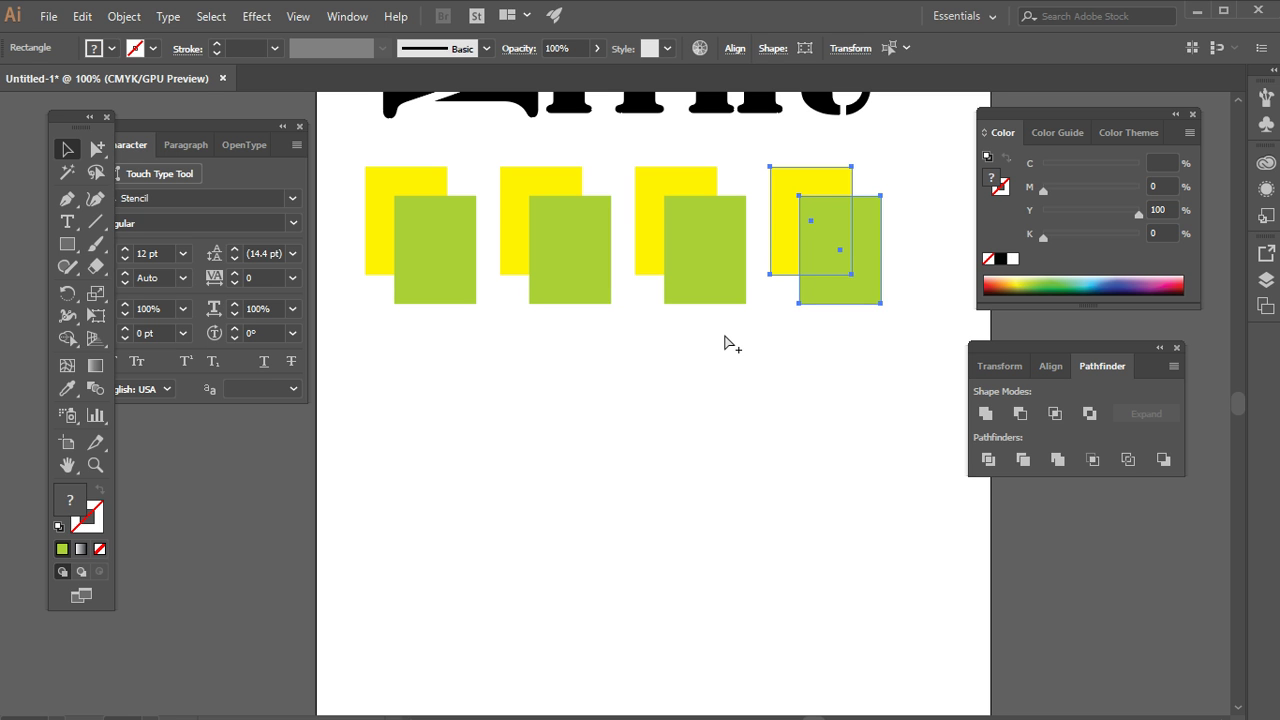
Step: Copy the row of four rectangle pairs downward at equal spacing until there are four rows
{"action": "left_click_drag", "start_coordinate": [582, 226], "coordinate": [360, 150]}
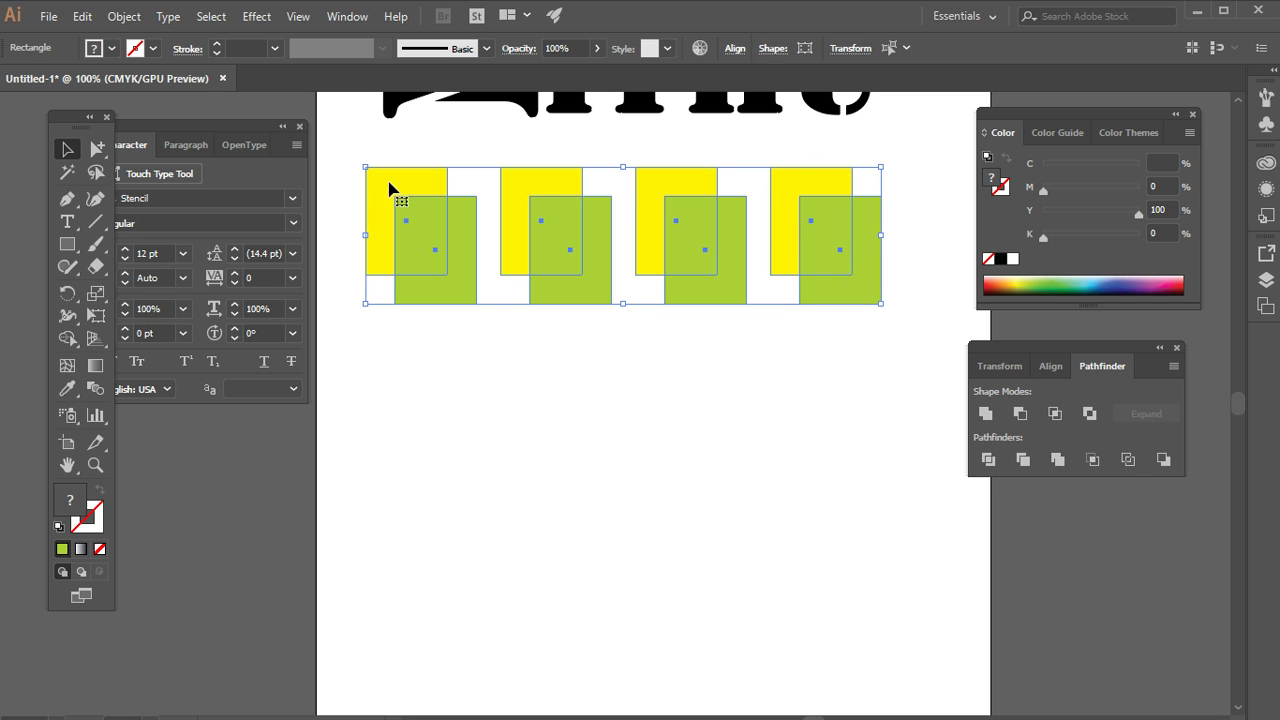
{"action": "left_click_drag", "start_coordinate": [395, 192], "coordinate": [406, 354]}
{"action": "scroll", "coordinate": [415, 343], "scroll_direction": "down", "scroll_amount": 3}
{"action": "scroll", "coordinate": [415, 343], "scroll_direction": "down", "scroll_amount": 1}
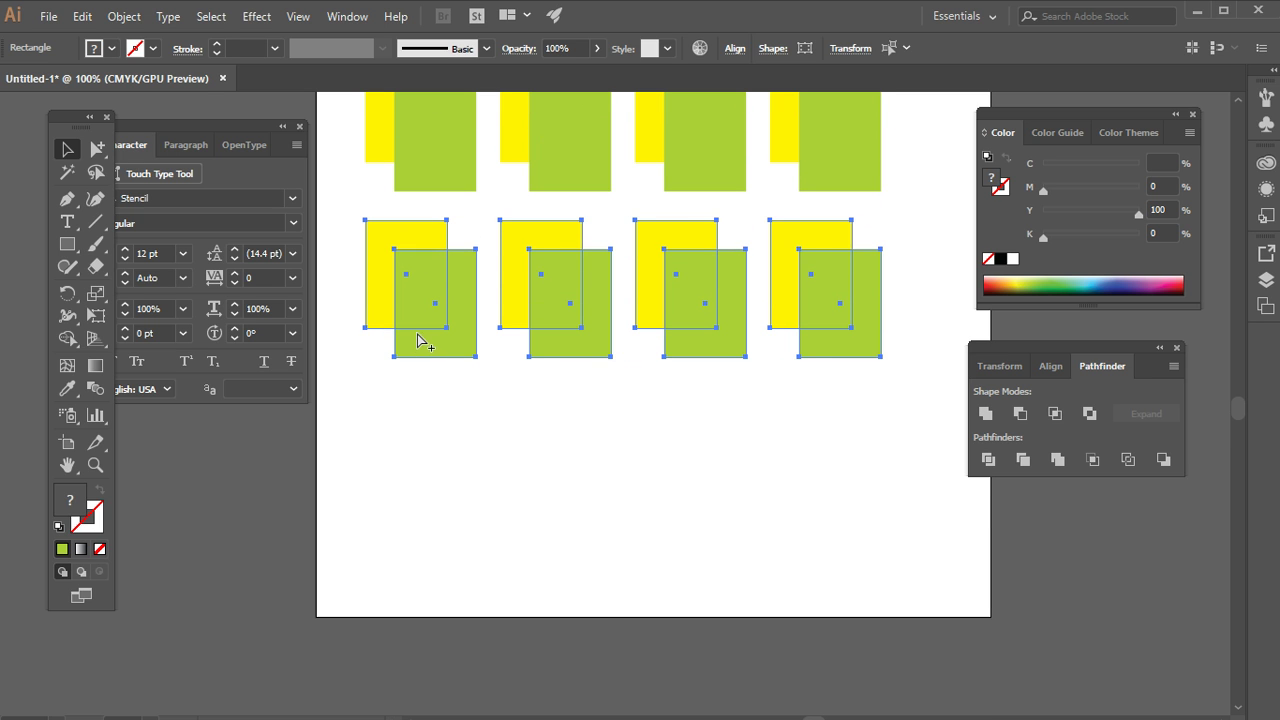
{"action": "key", "text": "ctrl+d"}
{"action": "key", "text": "ctrl+d"}
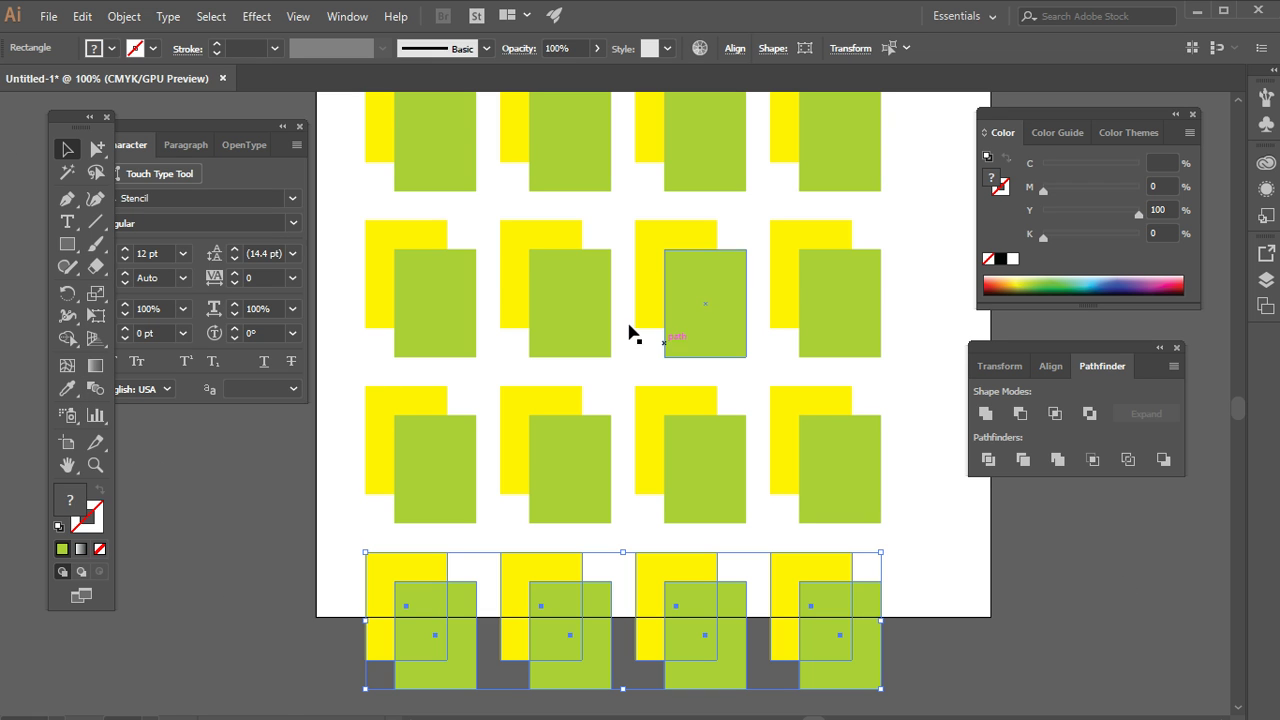
Step: Unite the first rectangle pair of the top row into a single shape with Pathfinder
{"action": "key", "text": "ctrl+minus"}
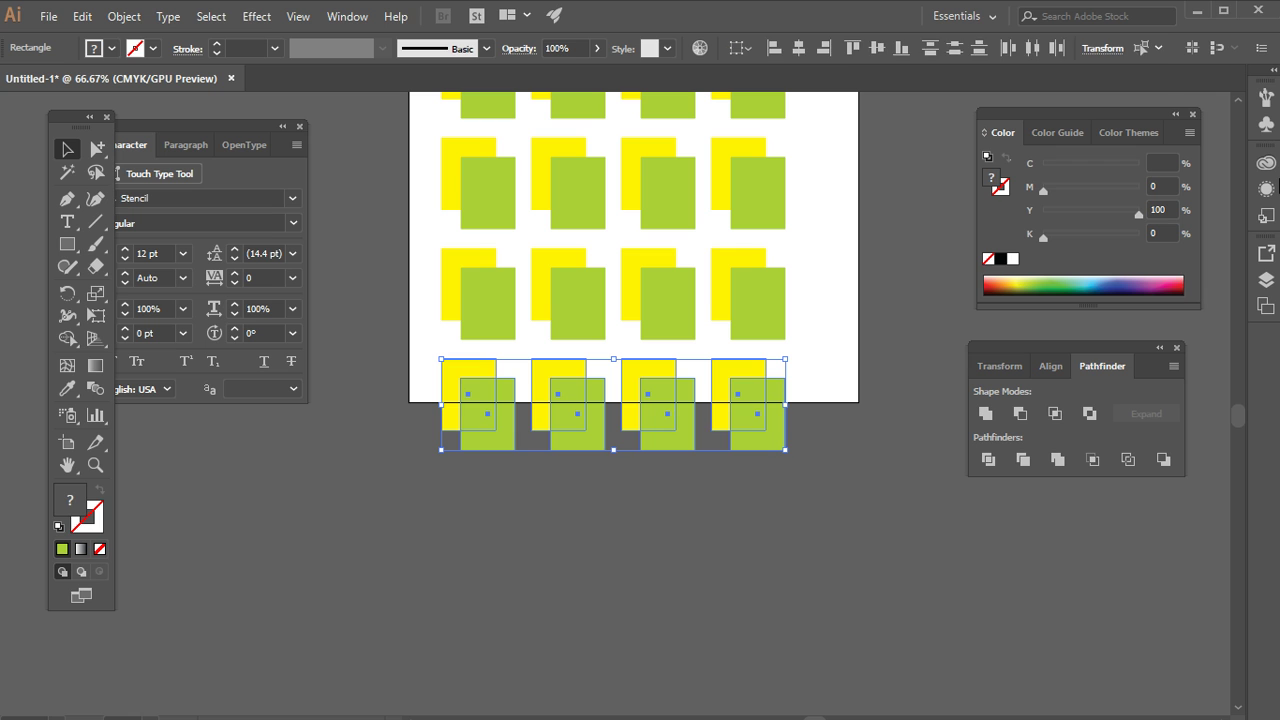
{"action": "left_click_drag", "start_coordinate": [705, 312], "coordinate": [622, 386]}
{"action": "left_click", "coordinate": [529, 199], "text": "ctrl"}
{"action": "left_click_drag", "start_coordinate": [527, 385], "coordinate": [529, 387]}
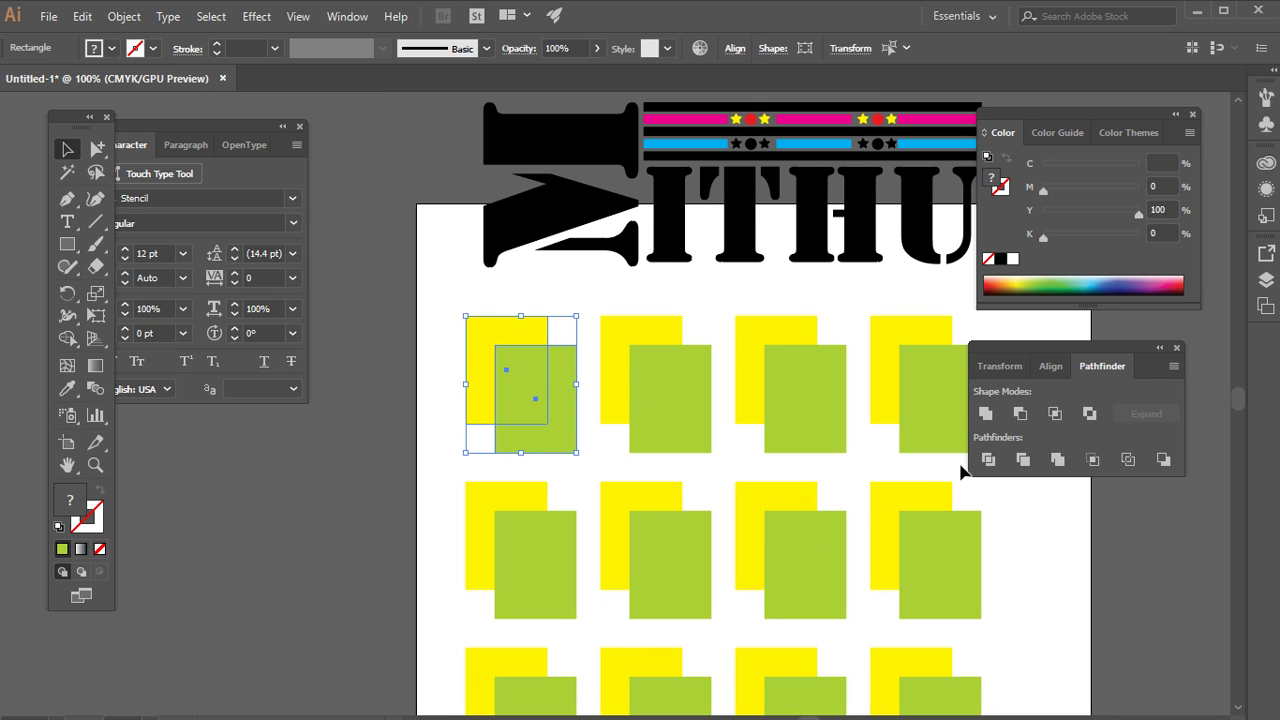
{"action": "left_click_drag", "start_coordinate": [1071, 303], "coordinate": [1109, 361]}
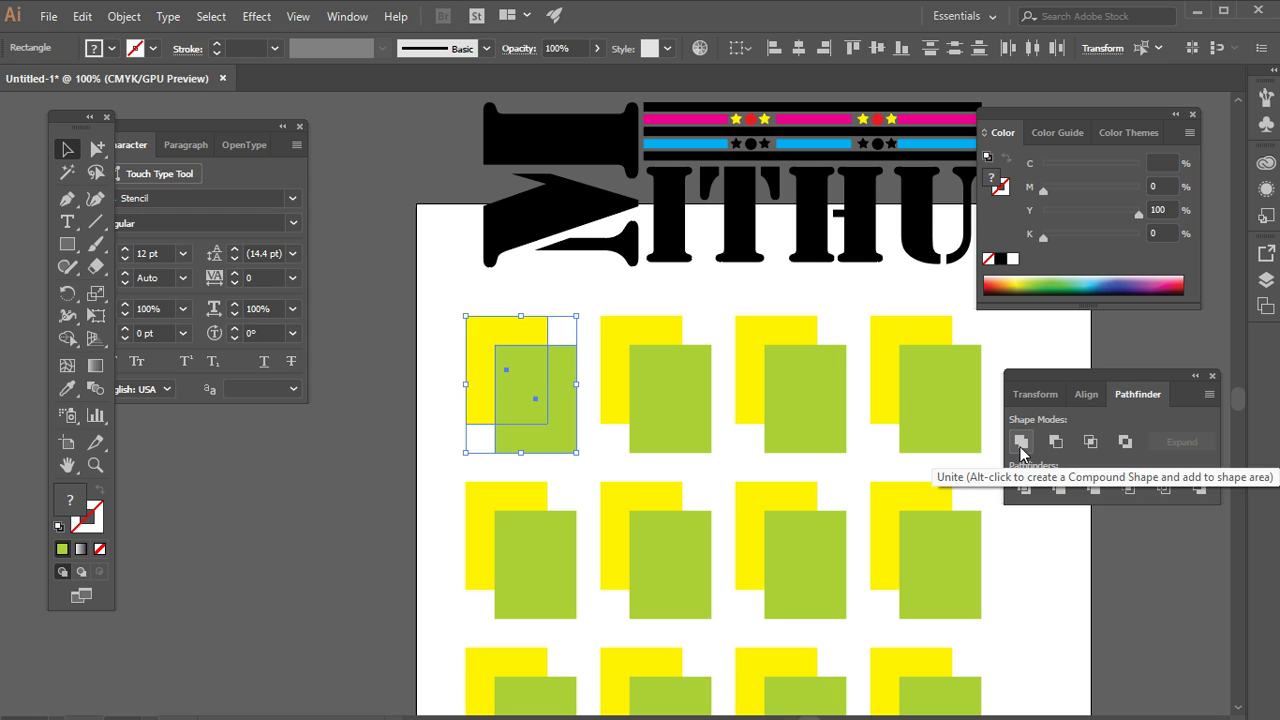
{"action": "left_click", "coordinate": [1020, 442]}
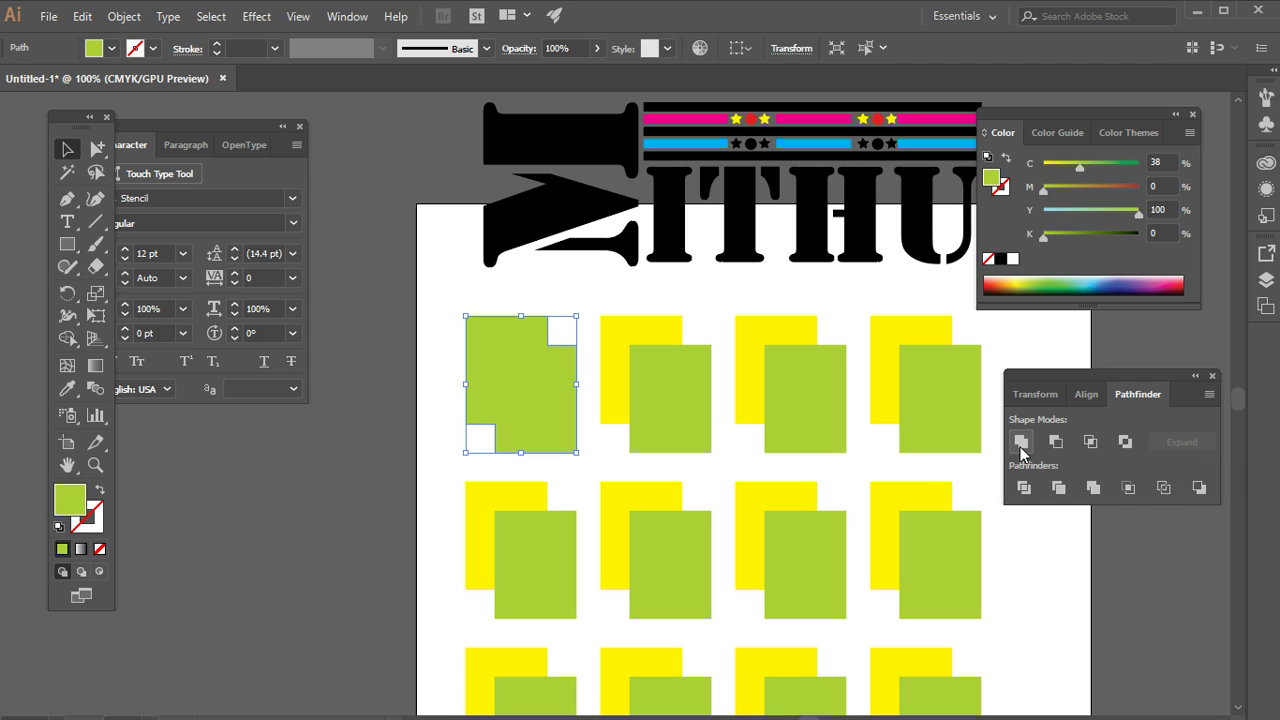
{"action": "left_click", "coordinate": [569, 306]}
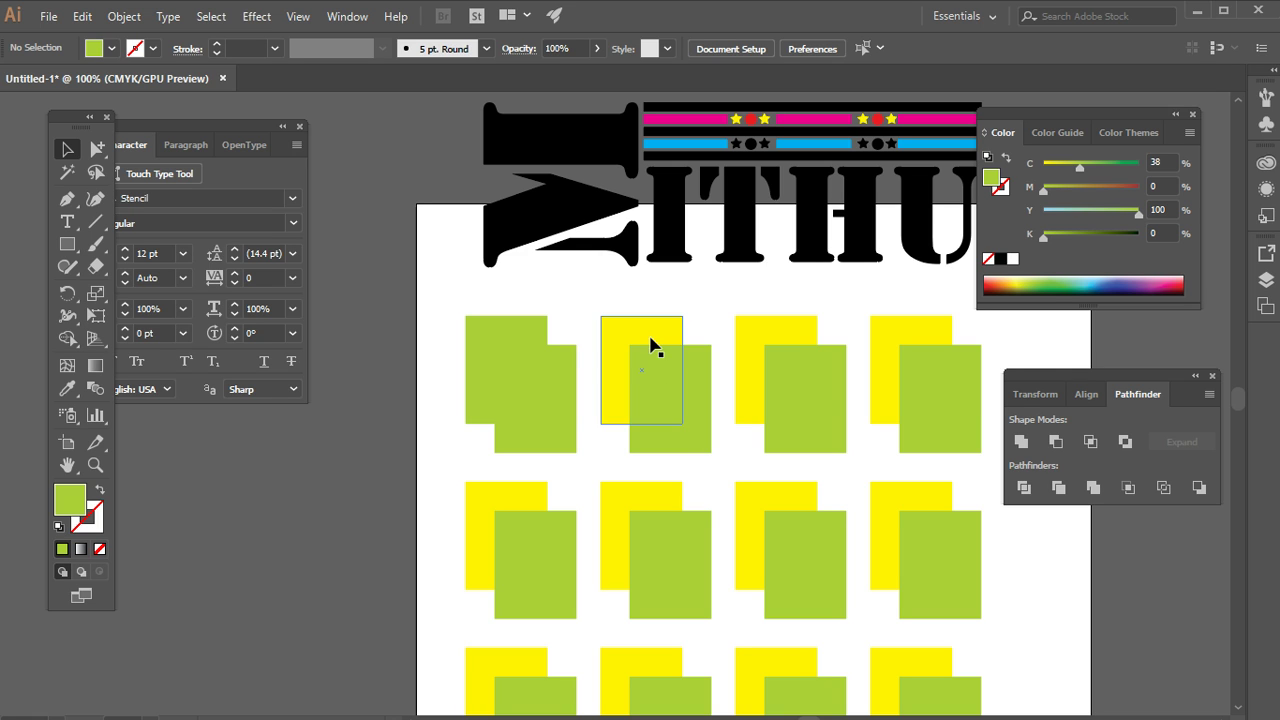
Step: Apply Minus Front to the second rectangle pair of the top row, cutting the green rectangle out of the yellow one
{"action": "left_click", "coordinate": [525, 373]}
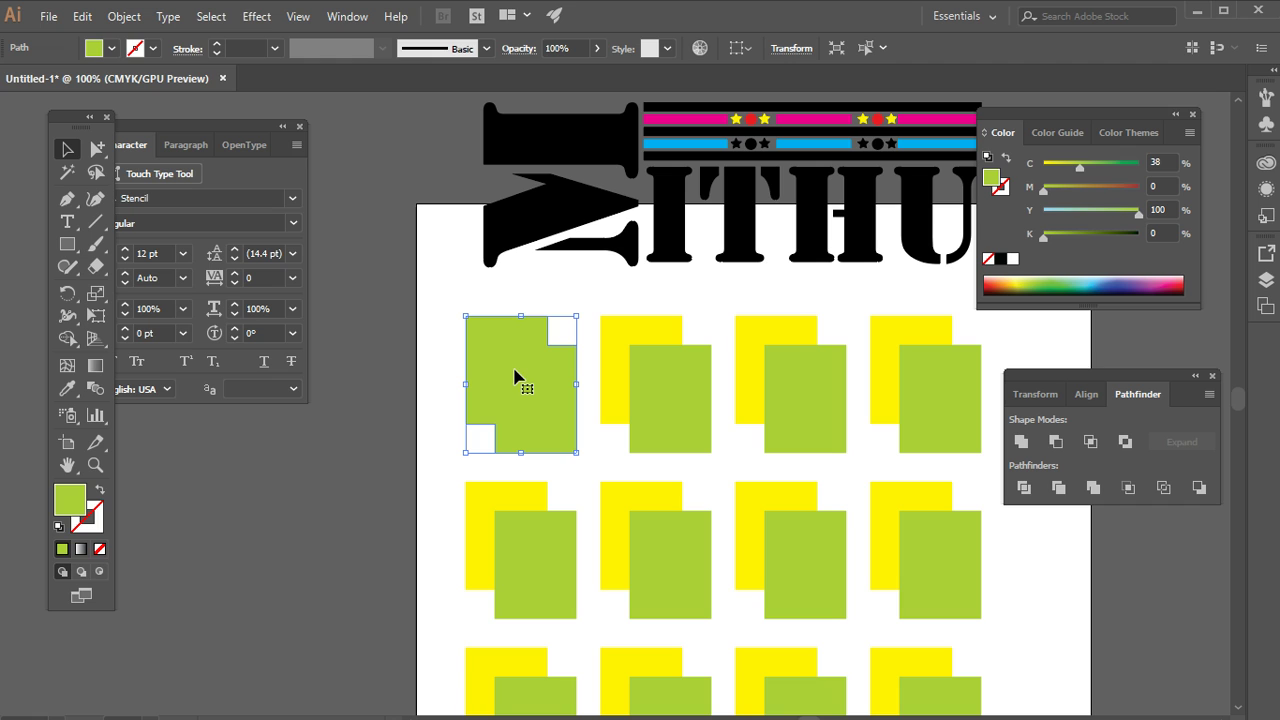
{"action": "left_click_drag", "start_coordinate": [611, 294], "coordinate": [705, 405]}
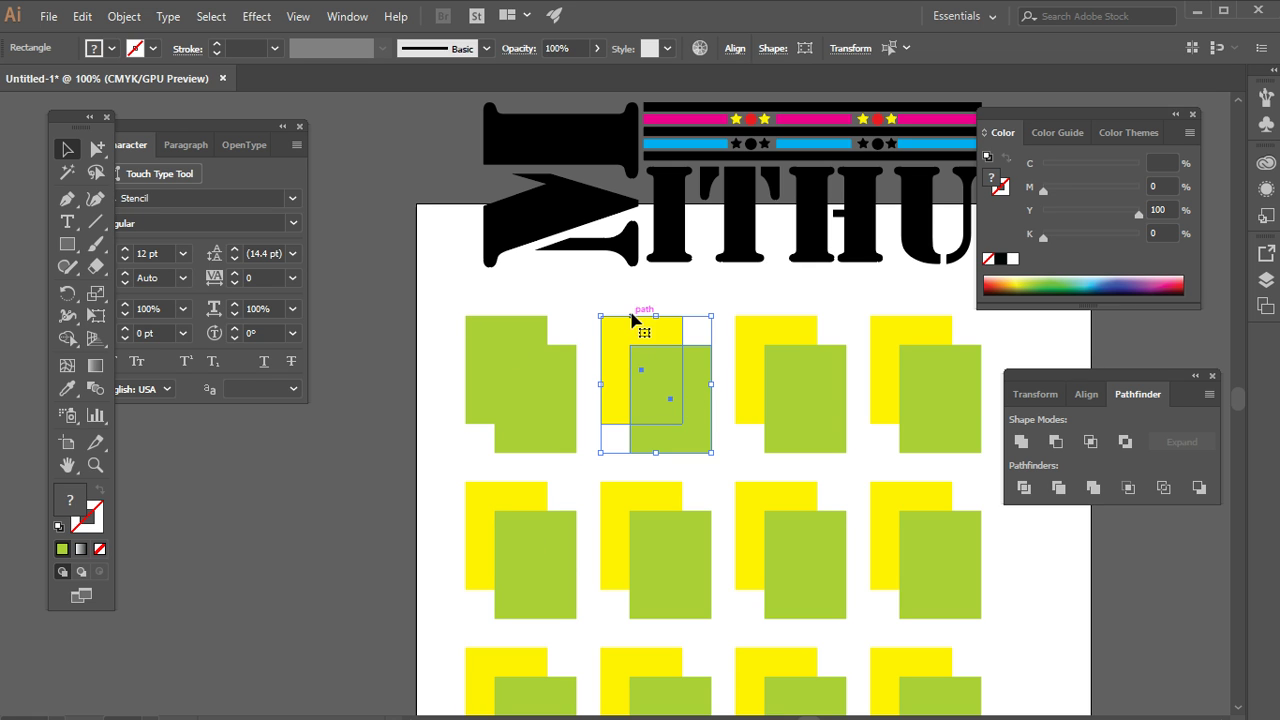
{"action": "left_click", "coordinate": [1062, 444]}
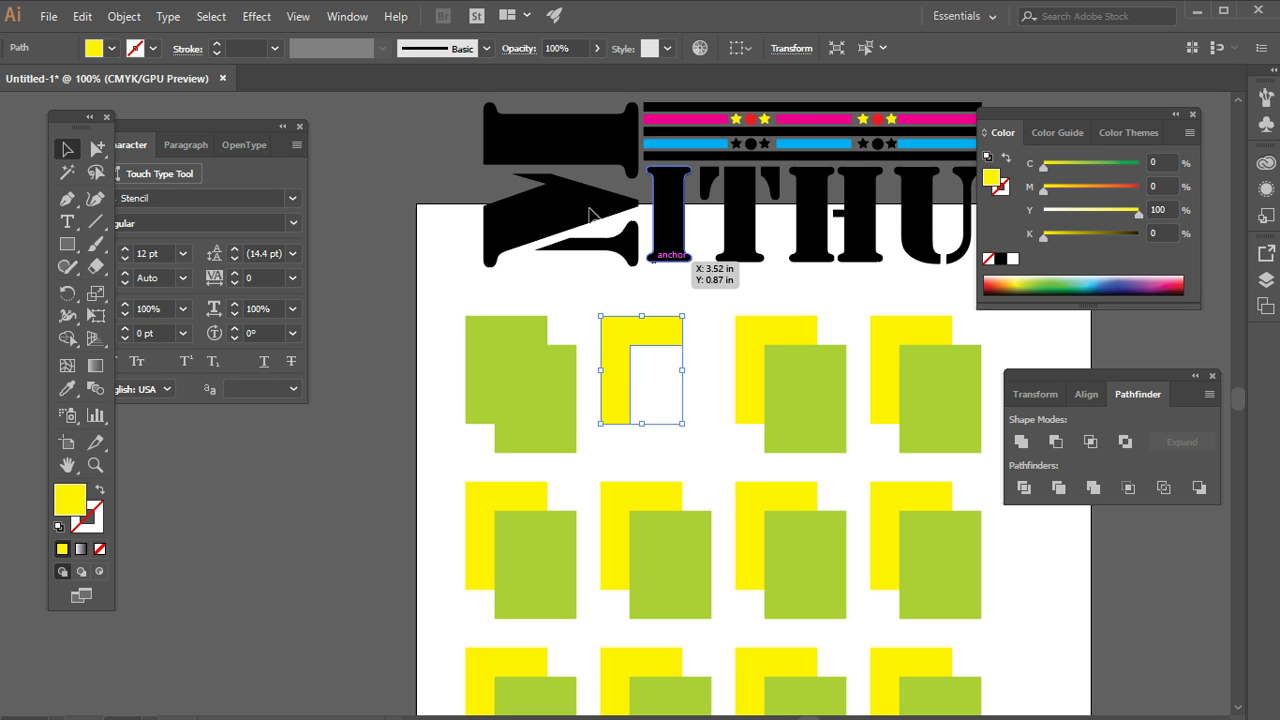
Step: Draw a yellow square beside the artboard and an overlapping circle about 1.72 in wide, filled orange with magenta at 53%
{"action": "scroll", "coordinate": [820, 414], "scroll_direction": "left", "scroll_amount": 5}
{"action": "left_click", "coordinate": [67, 244]}
{"action": "left_click_drag", "start_coordinate": [398, 288], "coordinate": [498, 388]}
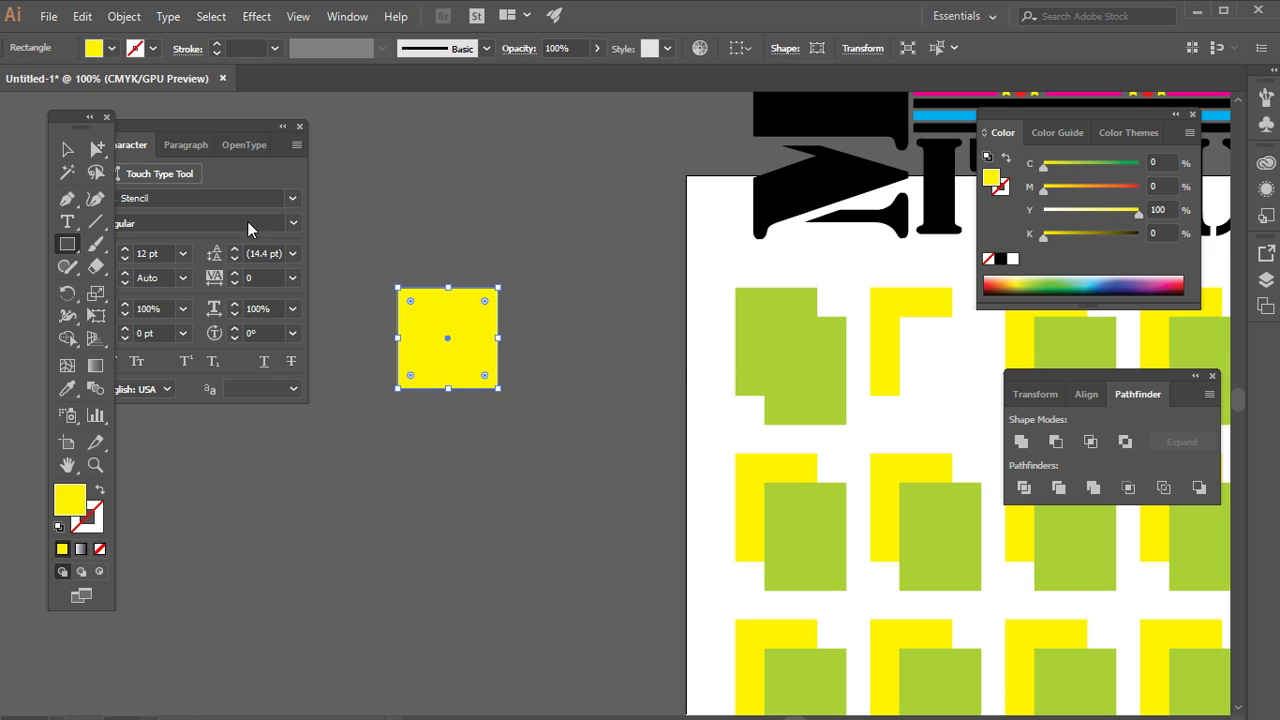
{"action": "left_click_drag", "start_coordinate": [67, 254], "coordinate": [135, 288]}
{"action": "left_click_drag", "start_coordinate": [537, 431], "coordinate": [420, 316]}
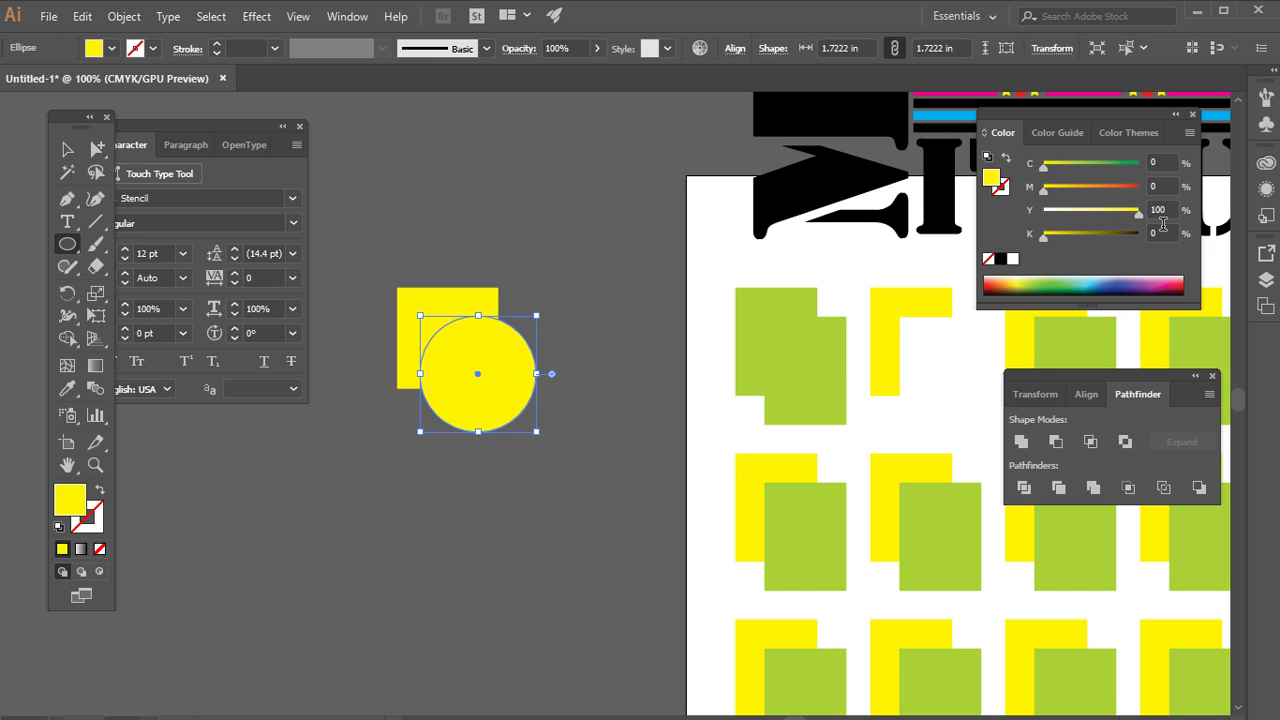
{"action": "left_click", "coordinate": [1094, 187]}
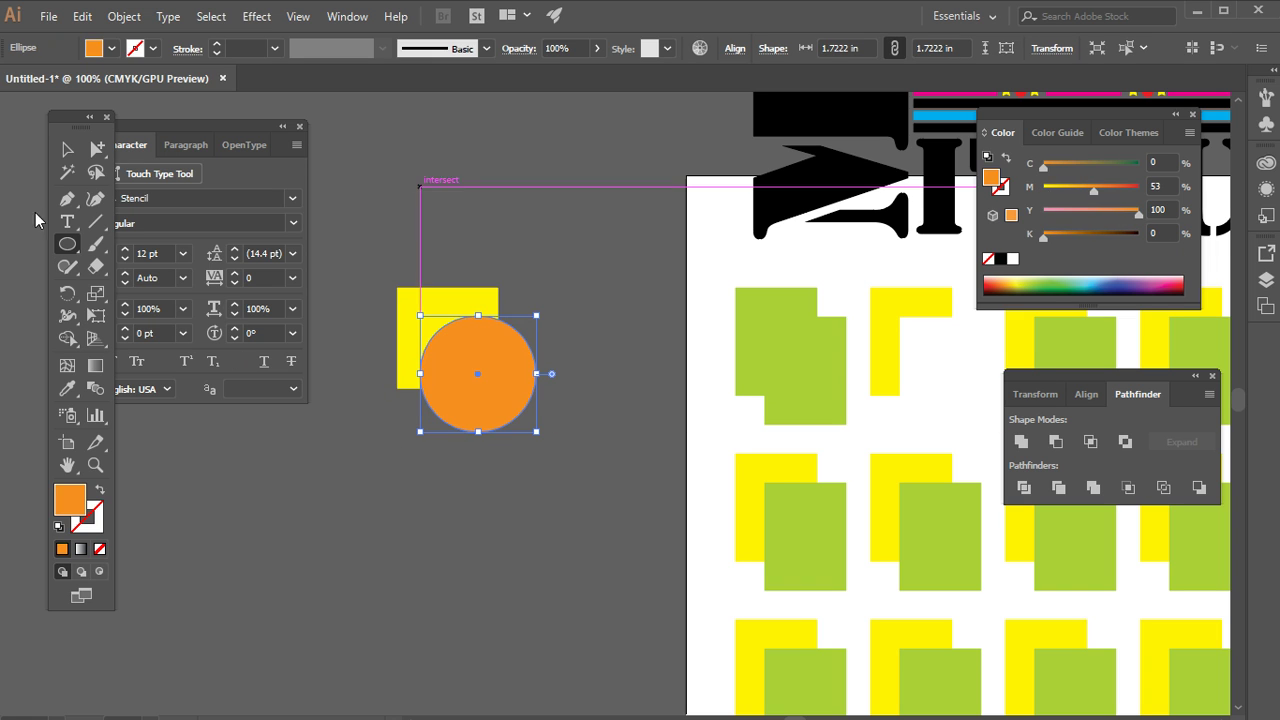
Step: Draw a large hexagon overlapping the orange circle and make it dark green by setting cyan to 79%
{"action": "left_click_drag", "start_coordinate": [60, 248], "coordinate": [140, 314]}
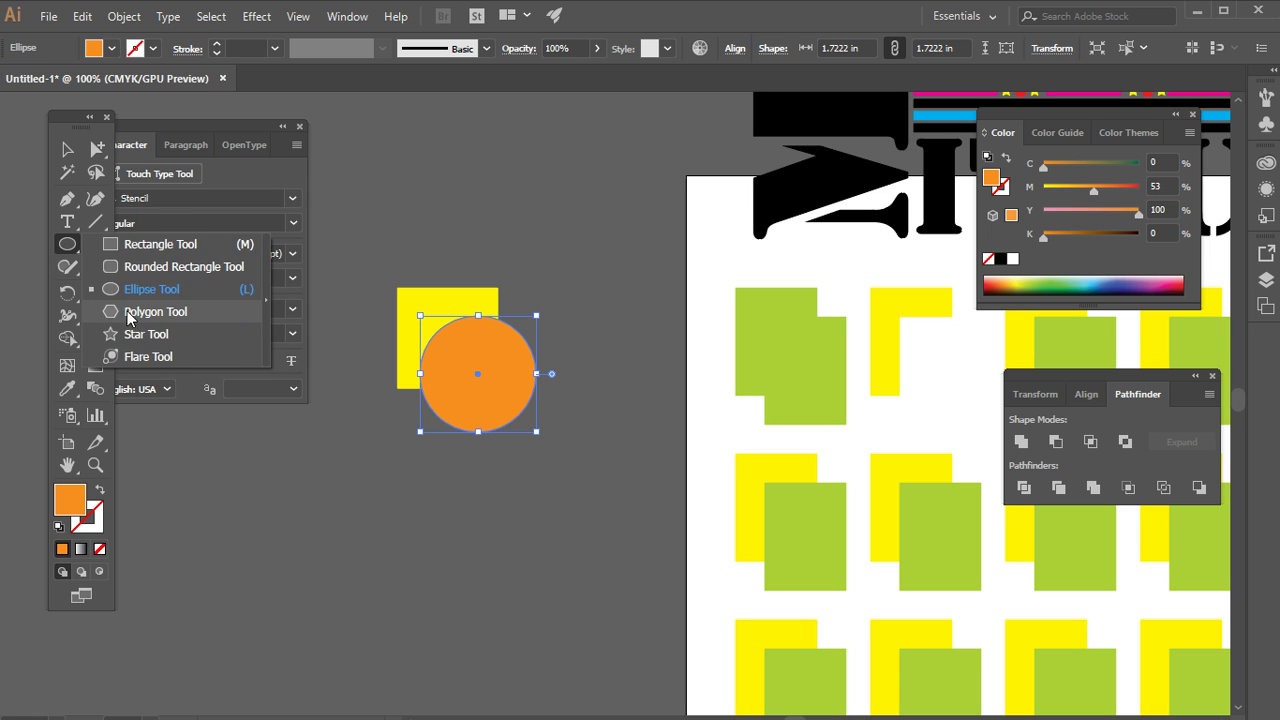
{"action": "left_click_drag", "start_coordinate": [564, 492], "coordinate": [464, 355]}
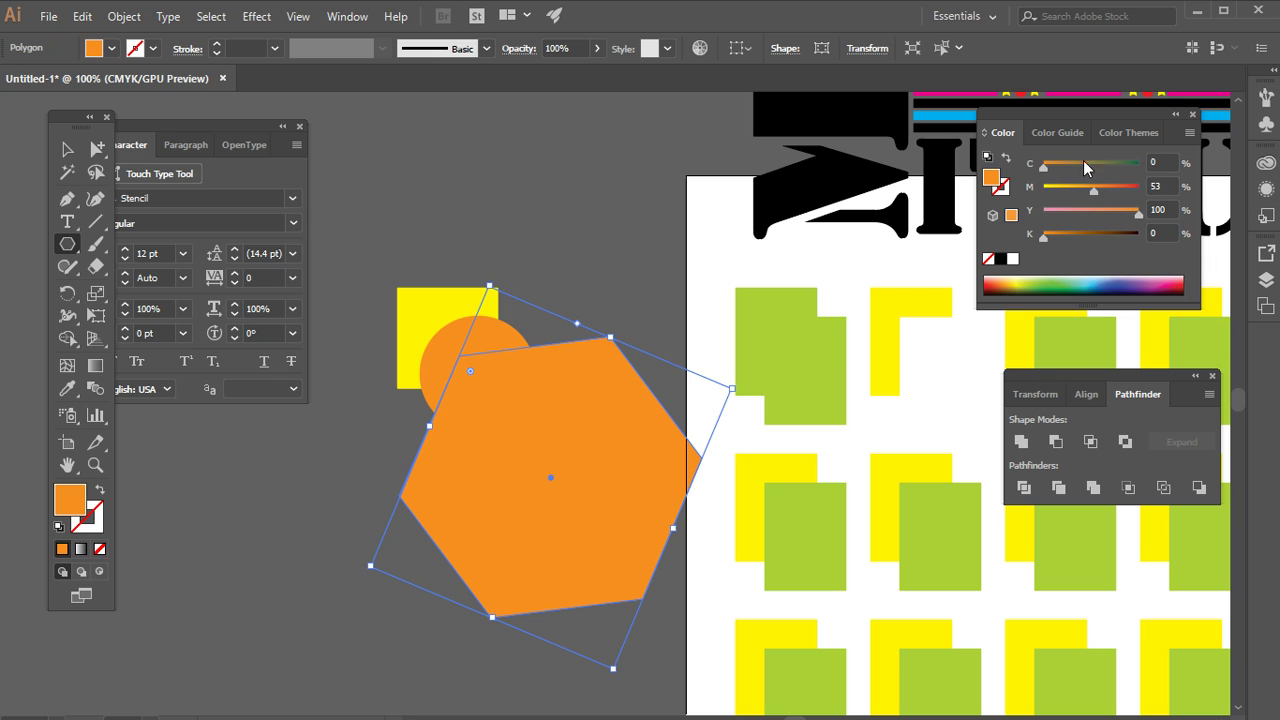
{"action": "left_click_drag", "start_coordinate": [1083, 163], "coordinate": [1119, 163]}
Step: Apply Minus Front to the square, circle and hexagon, cutting the front shapes out of the yellow square
{"action": "left_click", "coordinate": [67, 149]}
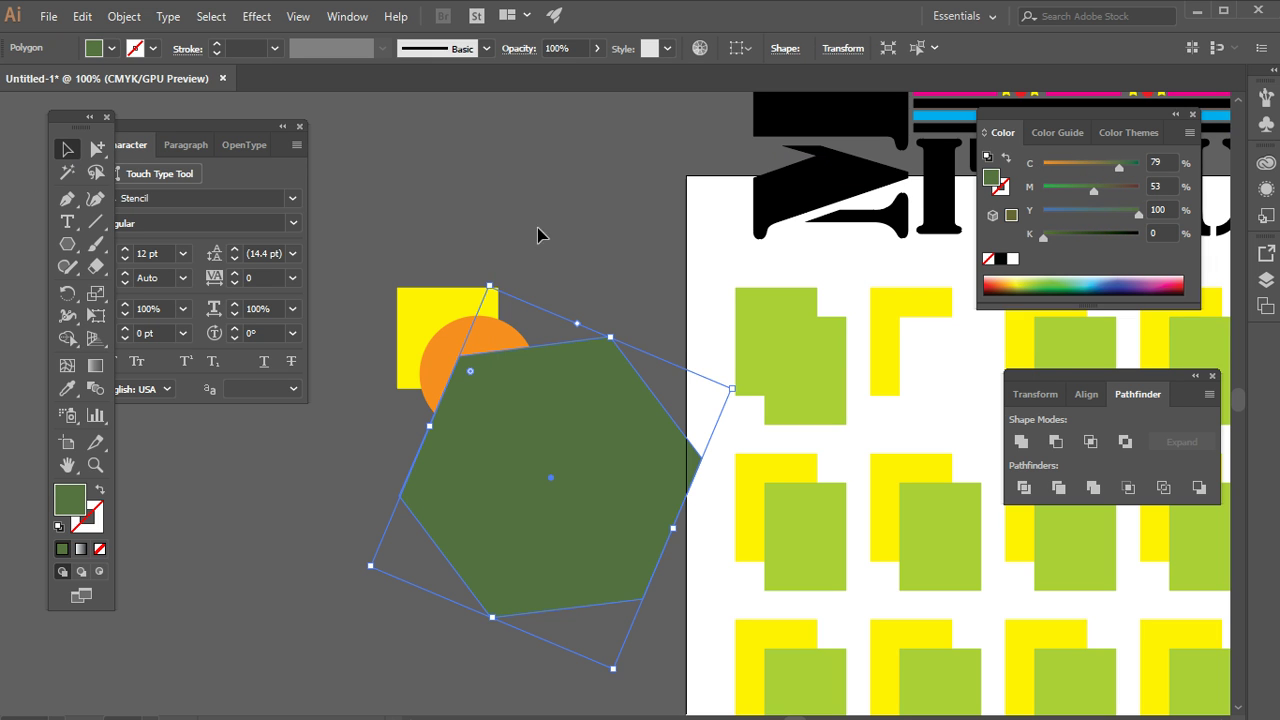
{"action": "left_click_drag", "start_coordinate": [445, 206], "coordinate": [570, 477]}
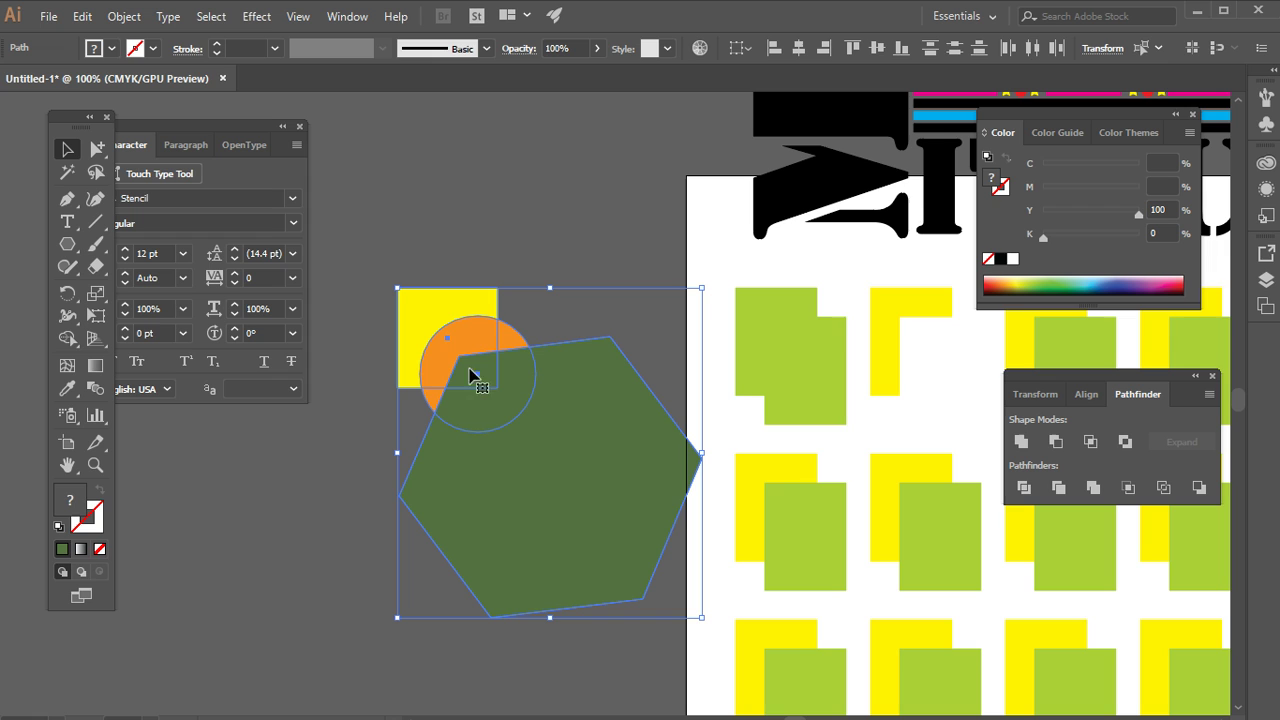
{"action": "left_click_drag", "start_coordinate": [487, 232], "coordinate": [620, 490]}
{"action": "left_click", "coordinate": [1056, 442]}
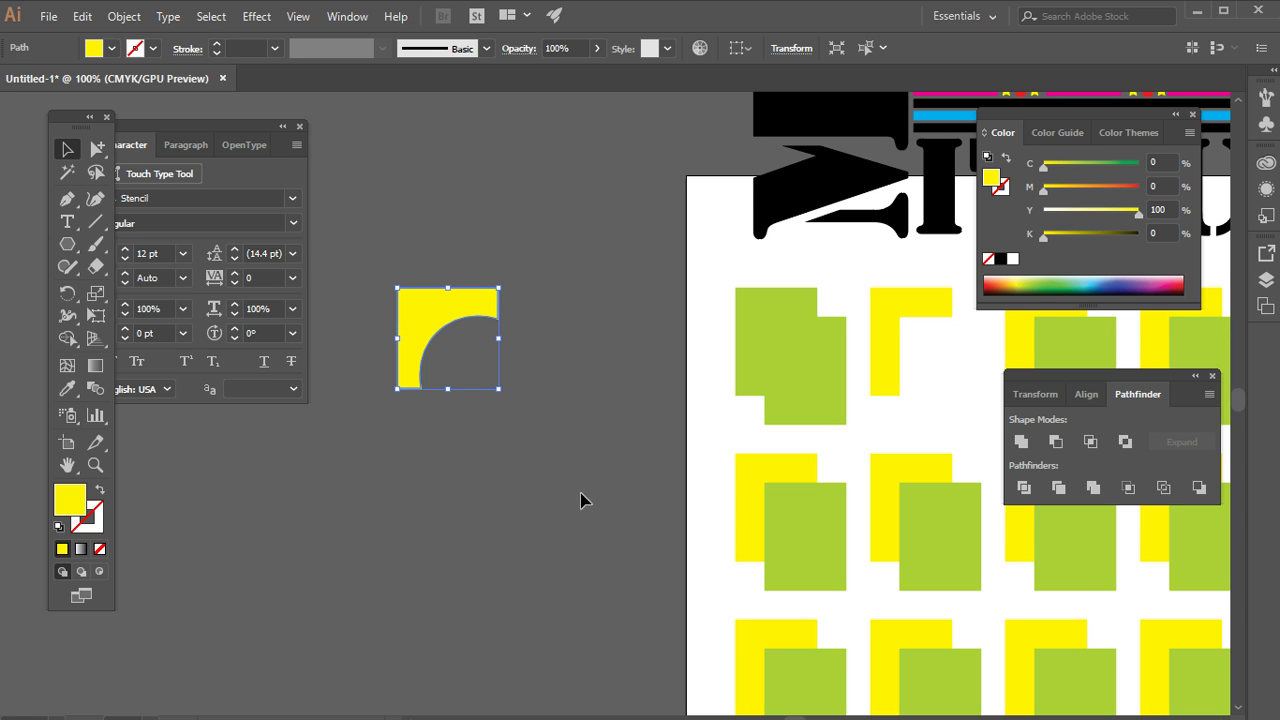
Step: Apply Intersect to the third rectangle pair of the top row, keeping only their overlapping area
{"action": "scroll", "coordinate": [586, 503], "scroll_direction": "right", "scroll_amount": 6}
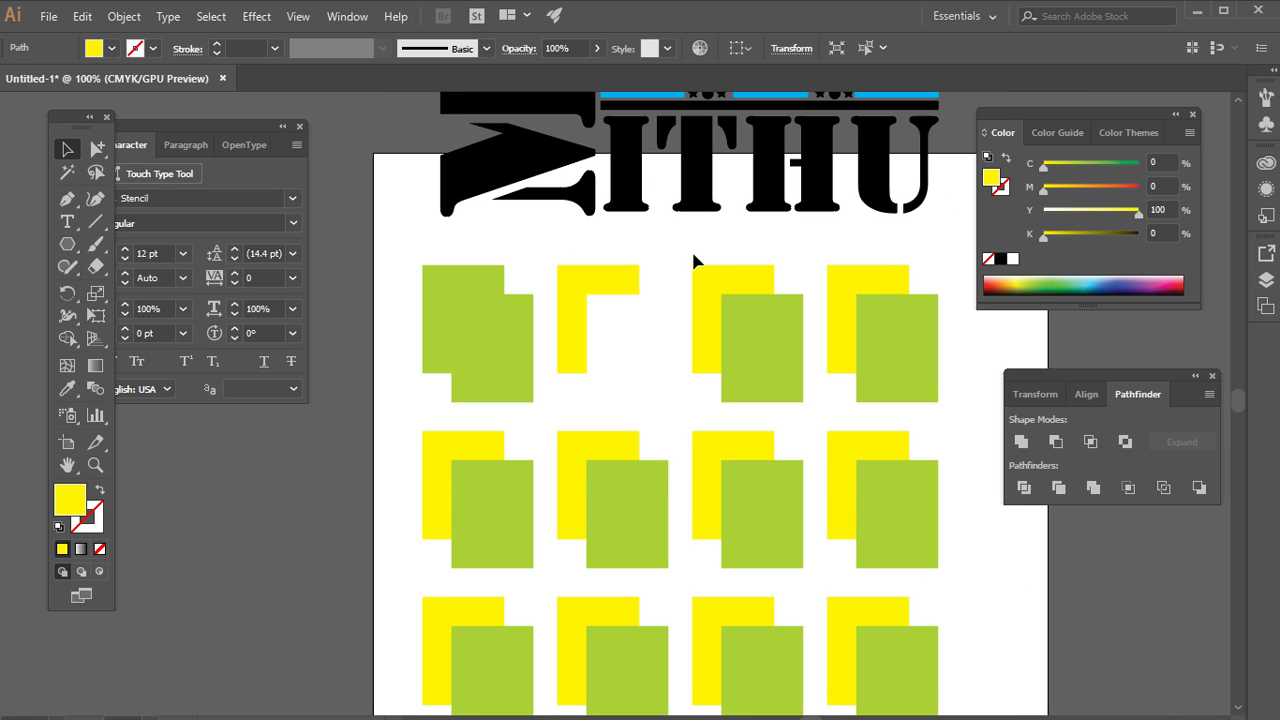
{"action": "left_click_drag", "start_coordinate": [694, 257], "coordinate": [762, 342]}
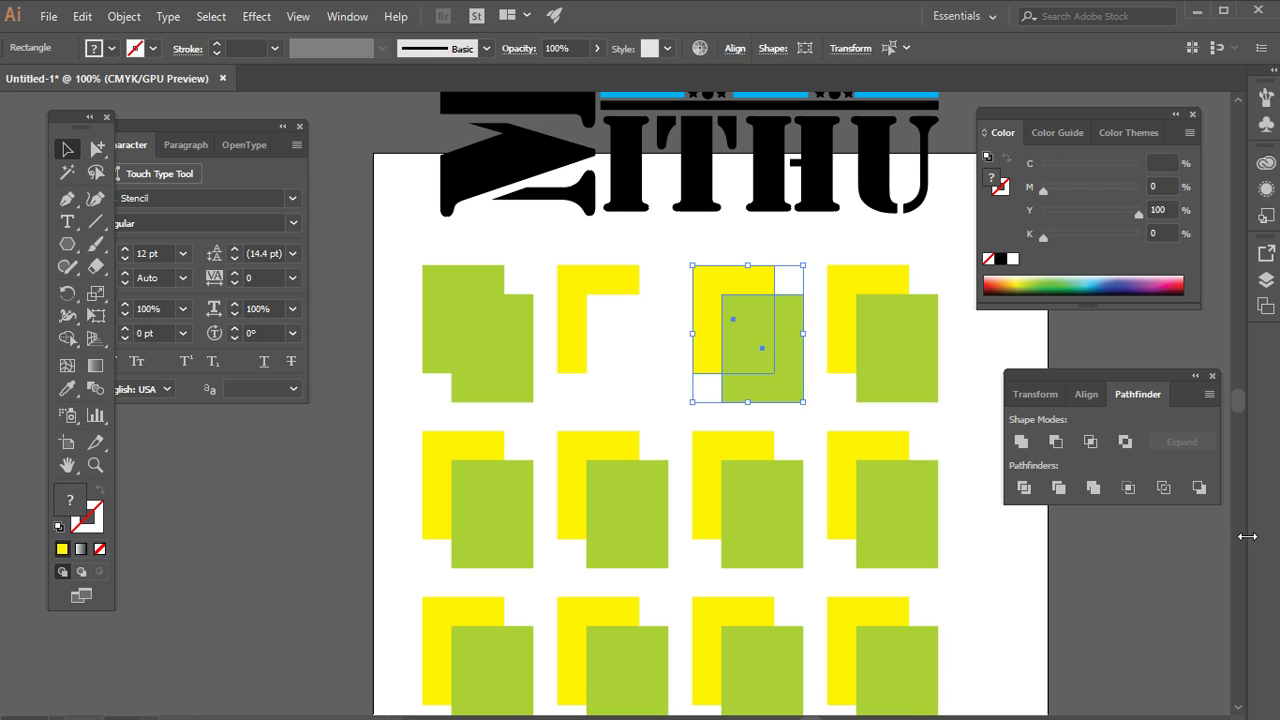
{"action": "left_click", "coordinate": [1091, 442]}
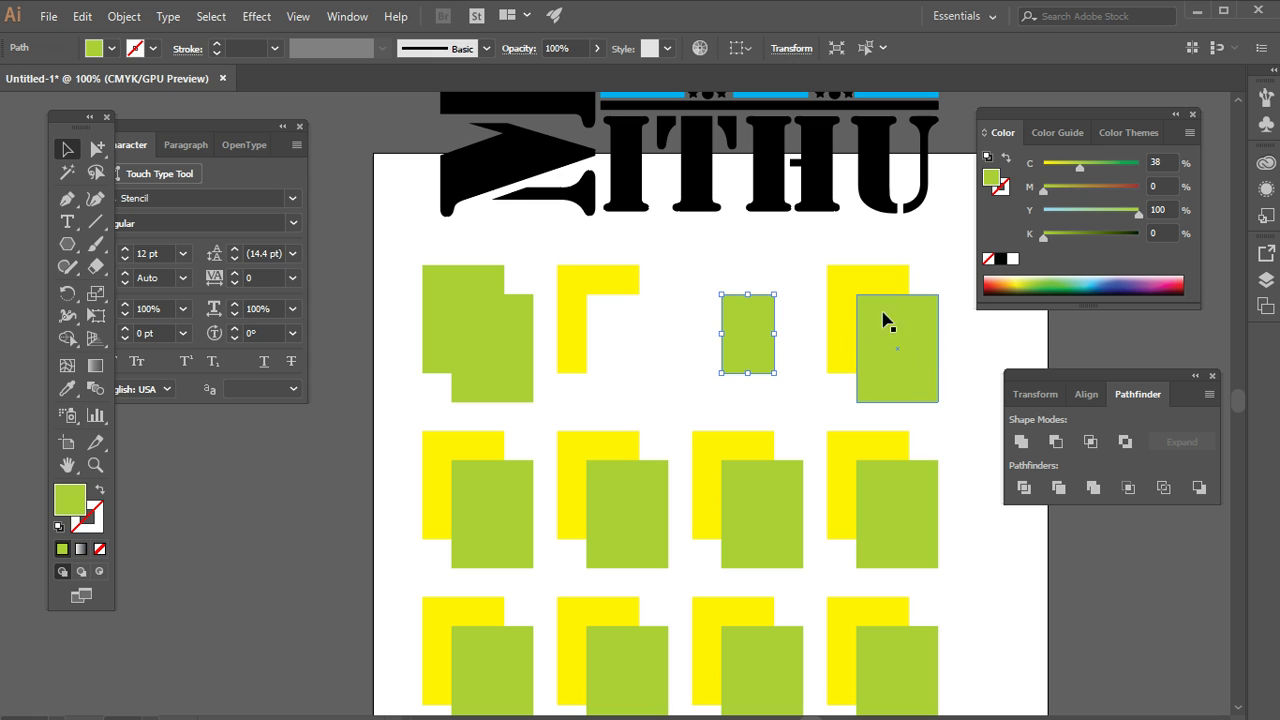
Step: Delete the cut-out yellow square beside the artboard
{"action": "left_click_drag", "start_coordinate": [831, 251], "coordinate": [890, 348]}
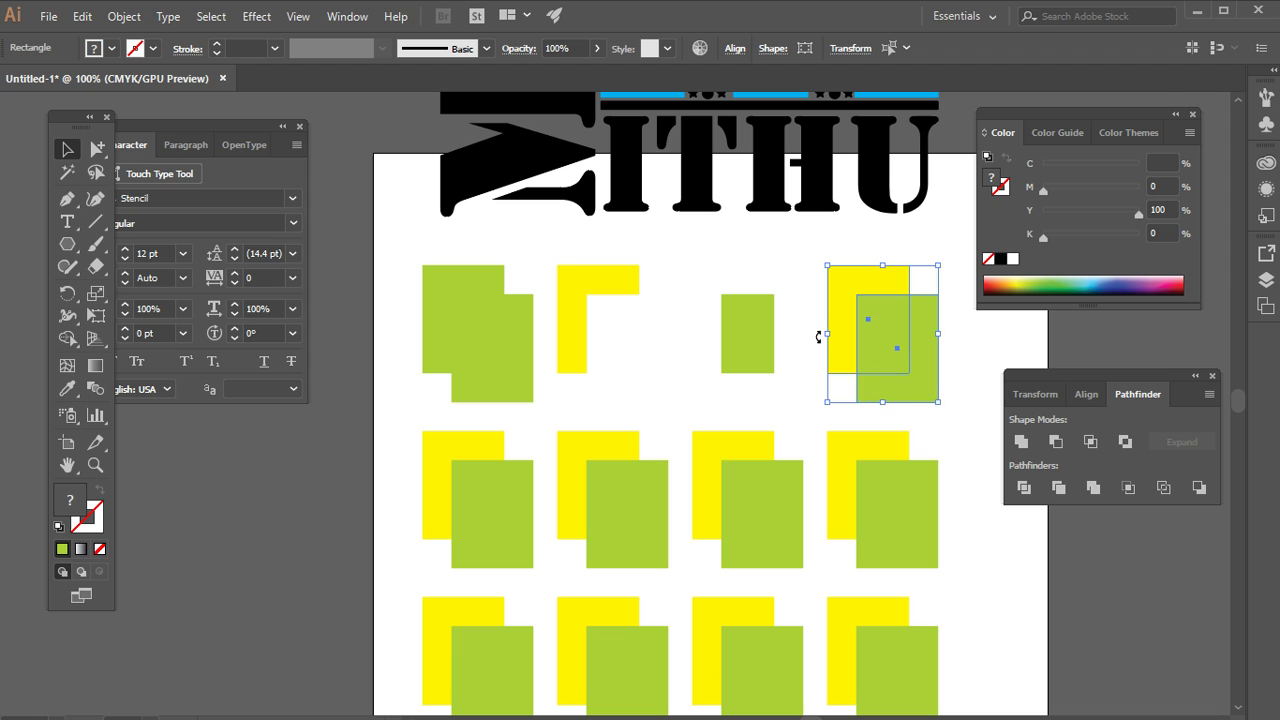
{"action": "scroll", "coordinate": [426, 428], "scroll_direction": "left", "scroll_amount": 5}
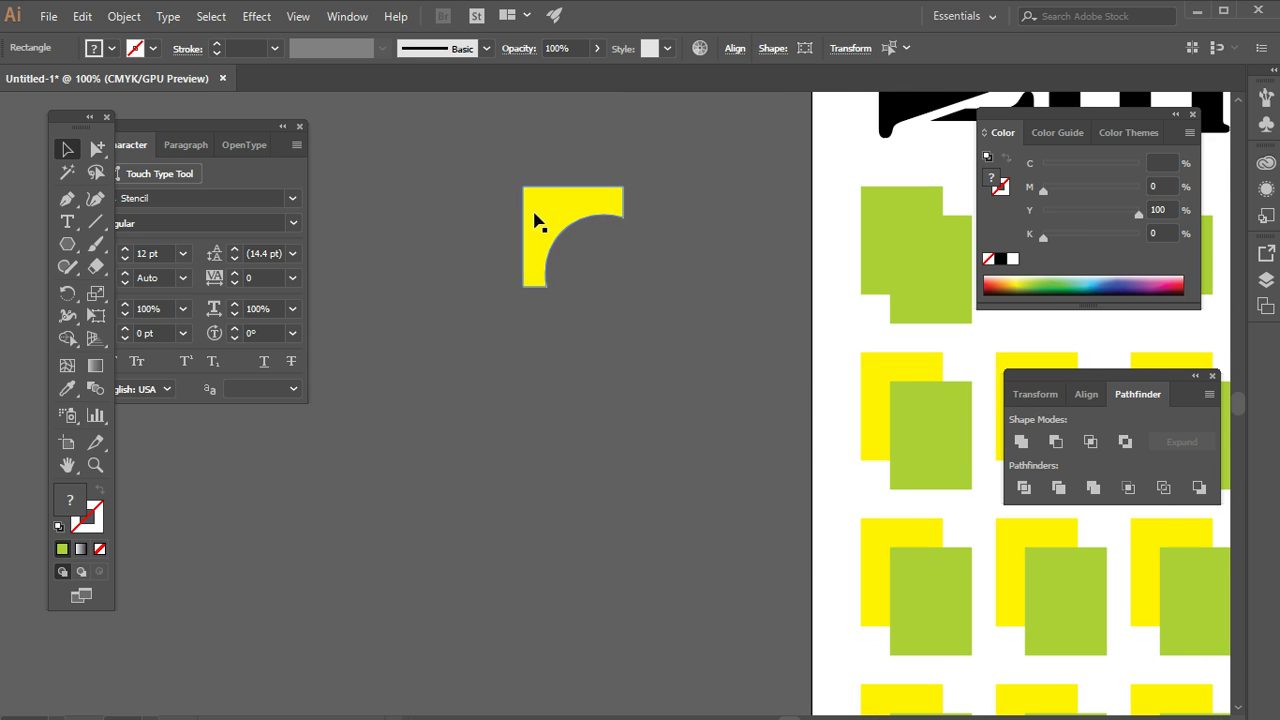
{"action": "left_click", "coordinate": [575, 215]}
{"action": "key", "text": "Delete"}
Step: Draw several overlapping yellow hexagons of different sizes in the empty area beside the artboard
{"action": "left_click", "coordinate": [66, 243]}
{"action": "mouse_move", "coordinate": [411, 225]}
{"action": "left_mouse_down"}
{"action": "mouse_move", "coordinate": [501, 314]}
{"action": "mouse_move", "coordinate": [371, 184]}
{"action": "mouse_move", "coordinate": [466, 298]}
{"action": "mouse_move", "coordinate": [416, 207]}
{"action": "mouse_move", "coordinate": [485, 323]}
{"action": "mouse_move", "coordinate": [421, 220]}
{"action": "mouse_move", "coordinate": [443, 274]}
{"action": "mouse_move", "coordinate": [521, 371]}
{"action": "left_mouse_up"}
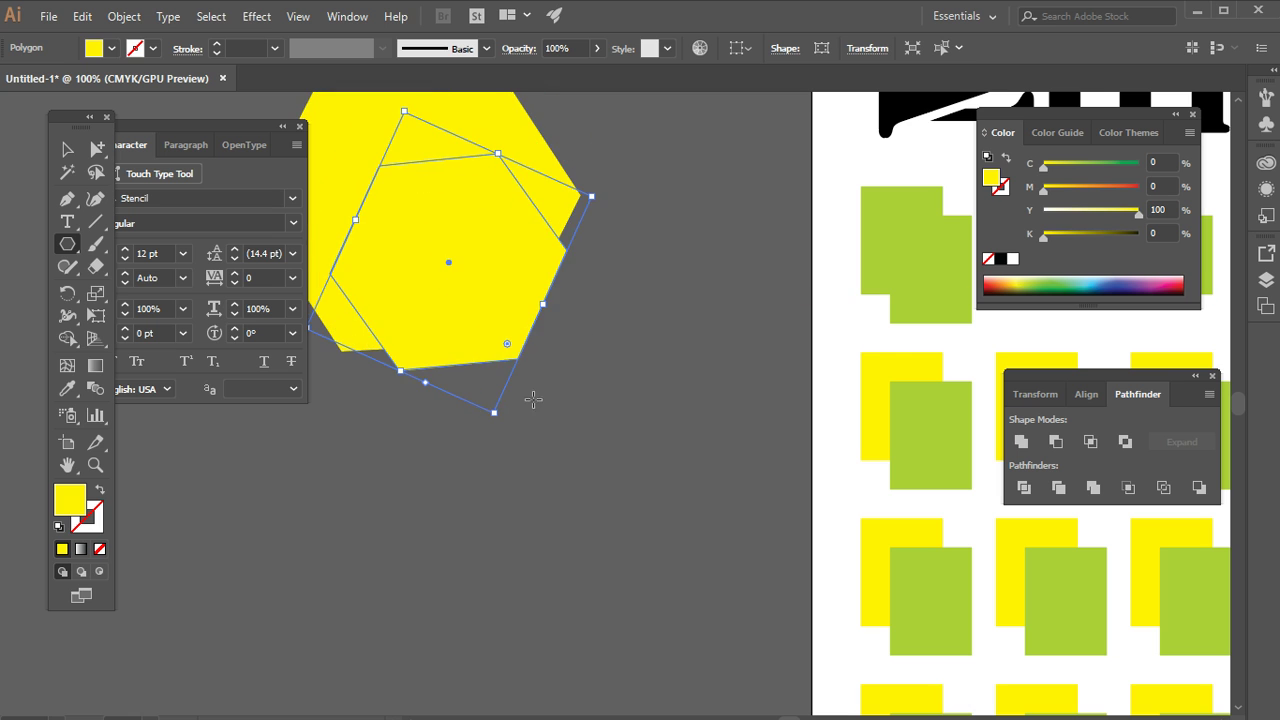
{"action": "left_click_drag", "start_coordinate": [473, 286], "coordinate": [586, 482]}
Step: Intersect all the overlapping hexagons down to their common area and delete the resulting shape
{"action": "left_click", "coordinate": [67, 149]}
{"action": "left_click_drag", "start_coordinate": [489, 508], "coordinate": [374, 251]}
{"action": "left_click_drag", "start_coordinate": [460, 337], "coordinate": [604, 501]}
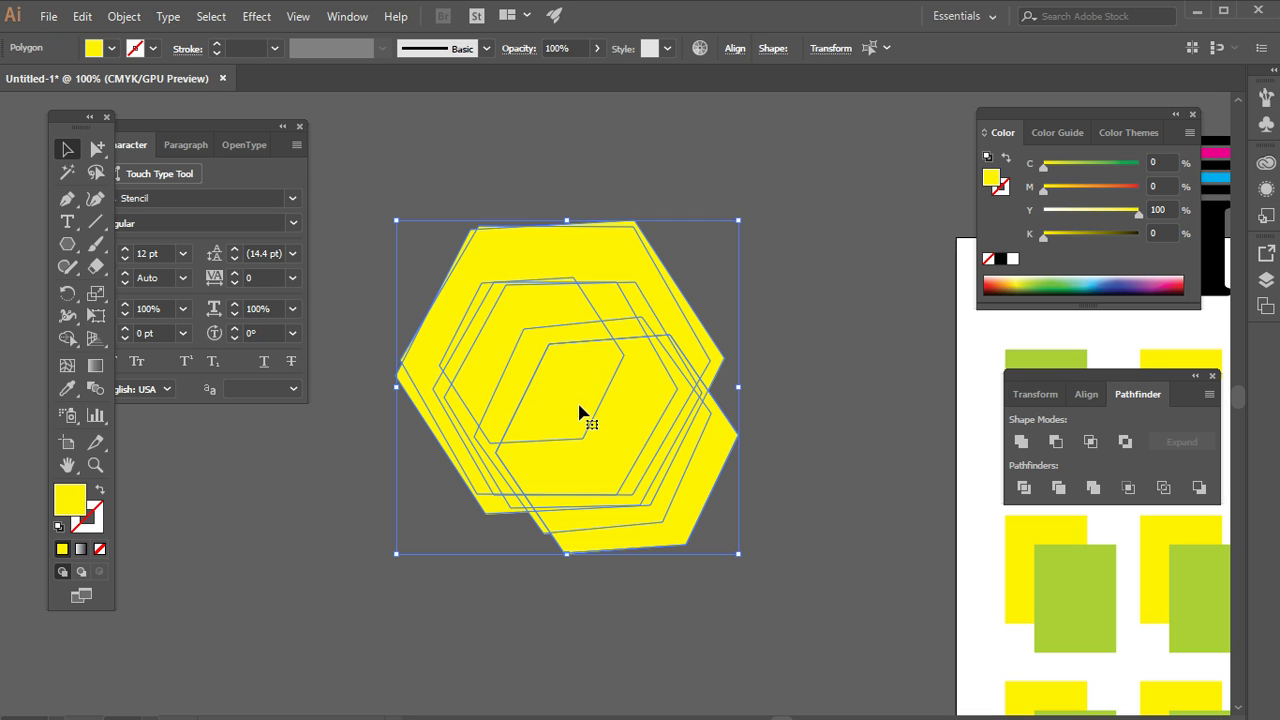
{"action": "left_click", "coordinate": [1090, 445]}
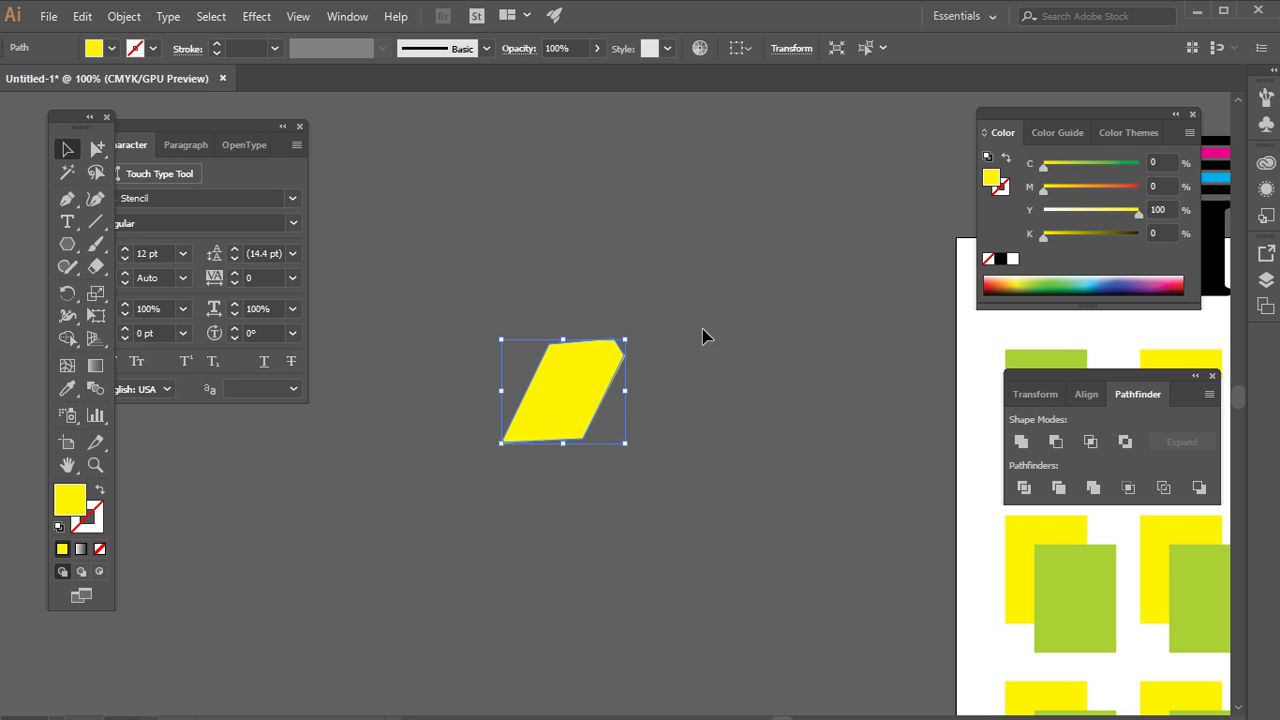
{"action": "key", "text": "Delete"}
Step: Apply Exclude to the fourth rectangle pair of the top row, removing the overlapping area
{"action": "left_click_drag", "start_coordinate": [1150, 400], "coordinate": [742, 184]}
{"action": "left_click_drag", "start_coordinate": [1146, 192], "coordinate": [692, 372]}
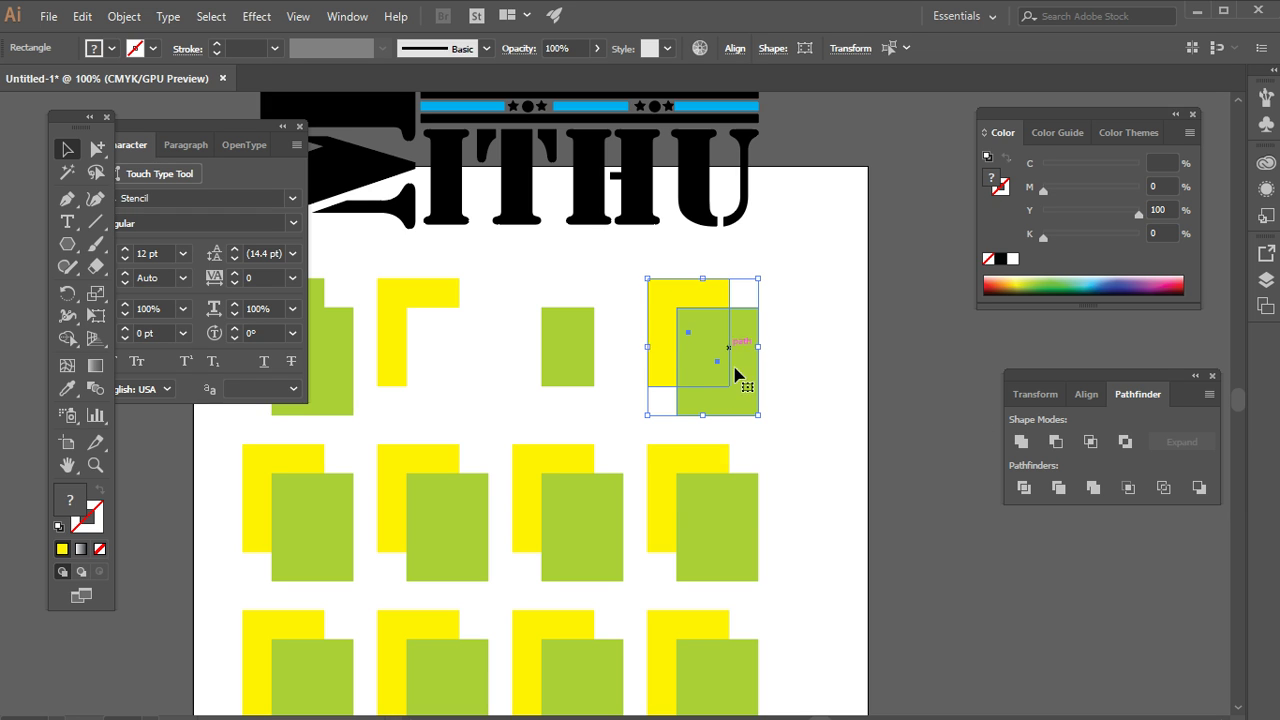
{"action": "left_click", "coordinate": [1125, 441]}
{"action": "left_click", "coordinate": [818, 429]}
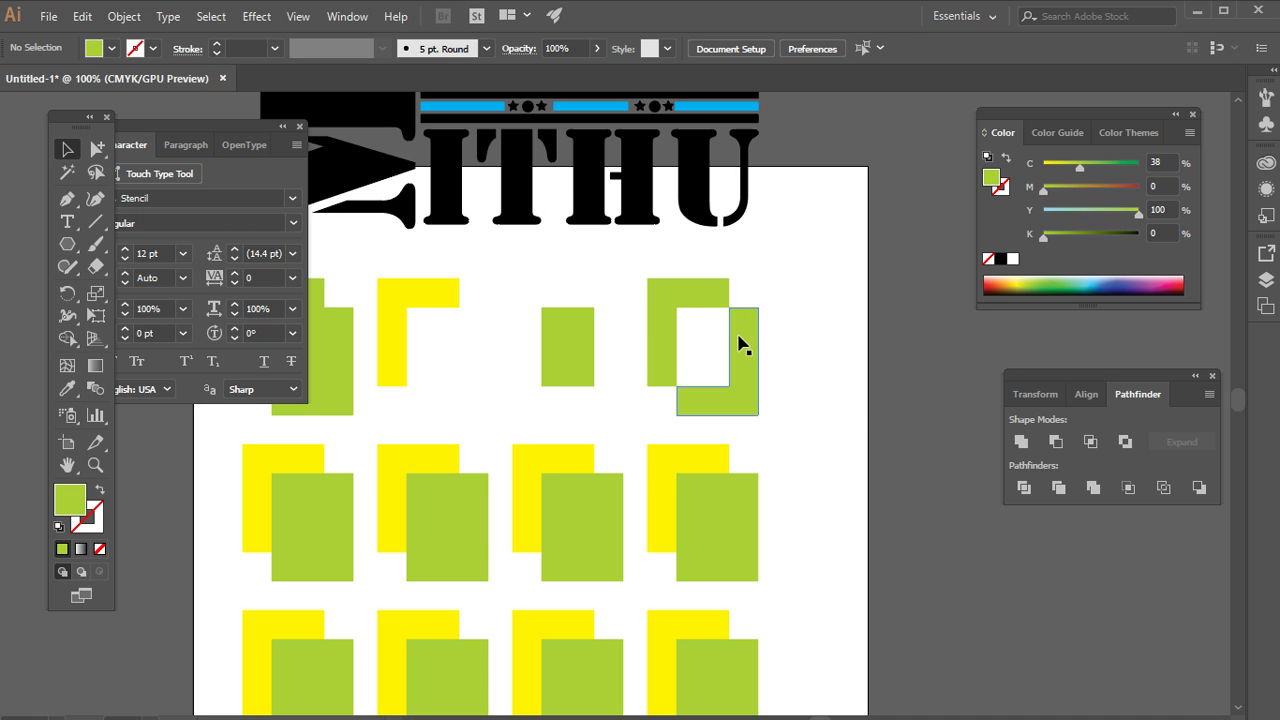
Step: Ungroup the excluded shape in the top row and move its lower-right L-shaped piece away from the other piece
{"action": "left_click", "coordinate": [680, 306]}
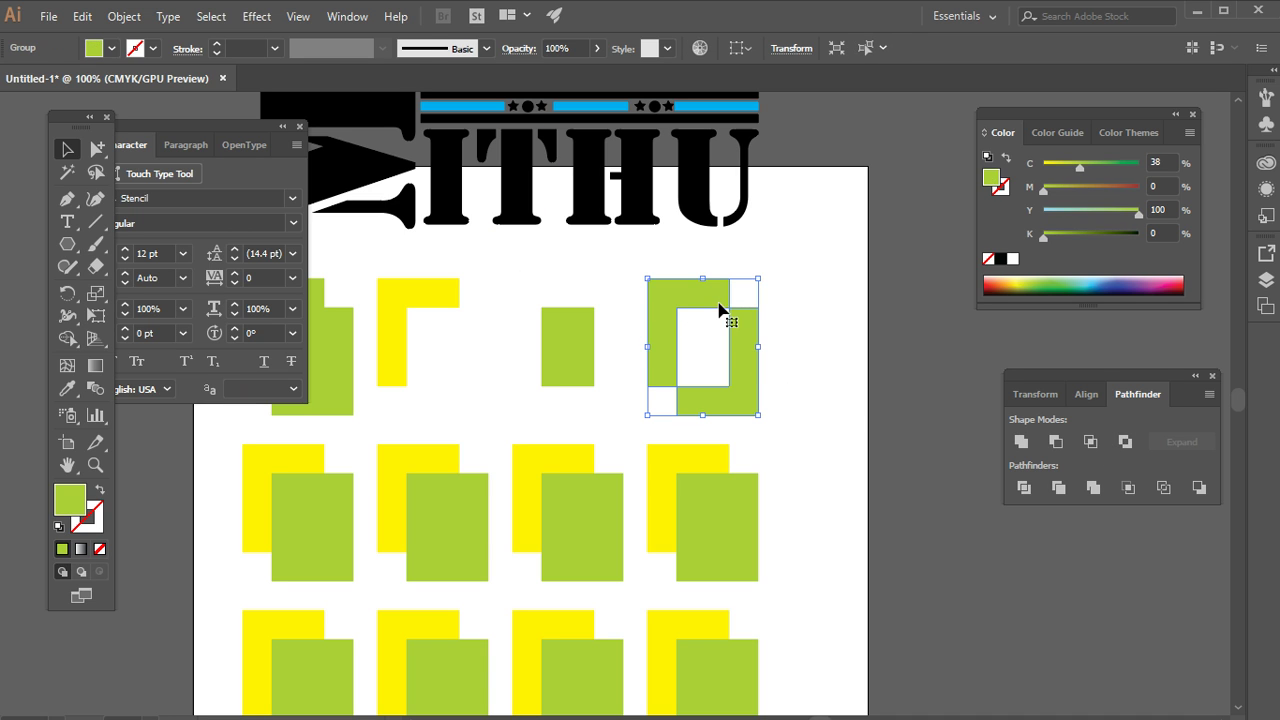
{"action": "left_click", "coordinate": [797, 414]}
{"action": "mouse_move", "coordinate": [753, 389]}
{"action": "left_mouse_down"}
{"action": "mouse_move", "coordinate": [776, 396]}
{"action": "mouse_move", "coordinate": [754, 380]}
{"action": "left_mouse_up"}
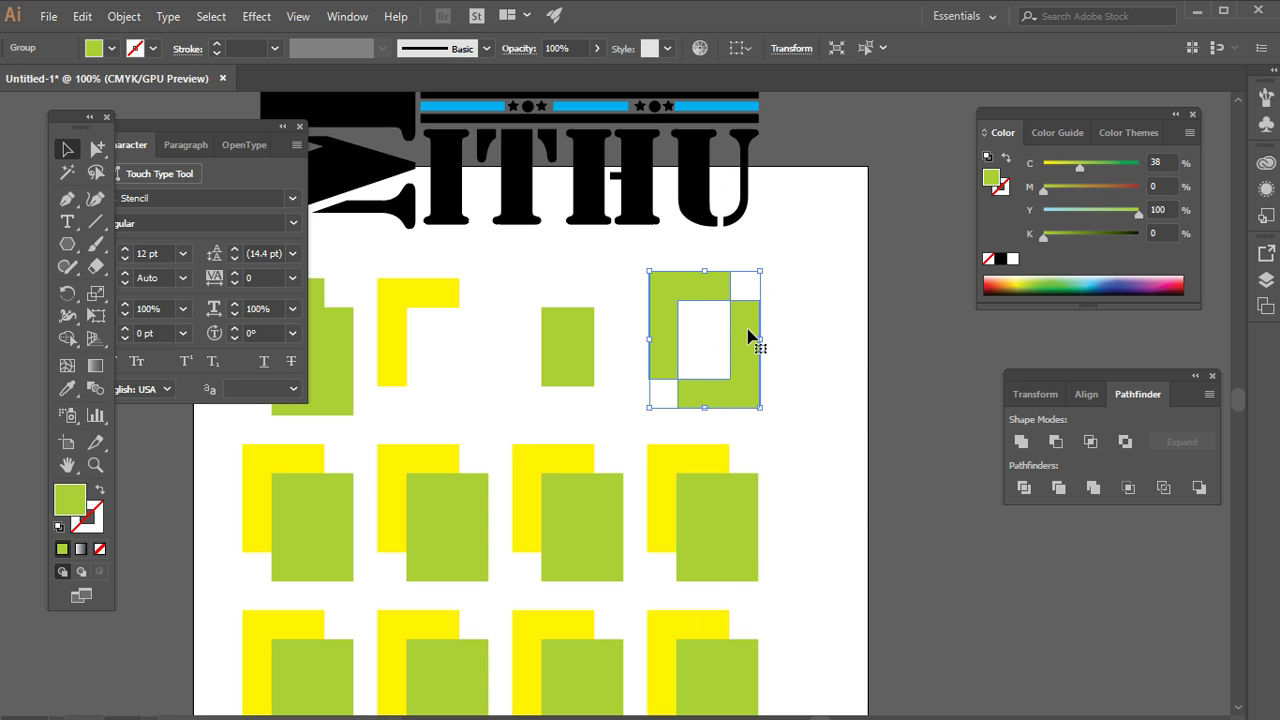
{"action": "right_click", "coordinate": [749, 334]}
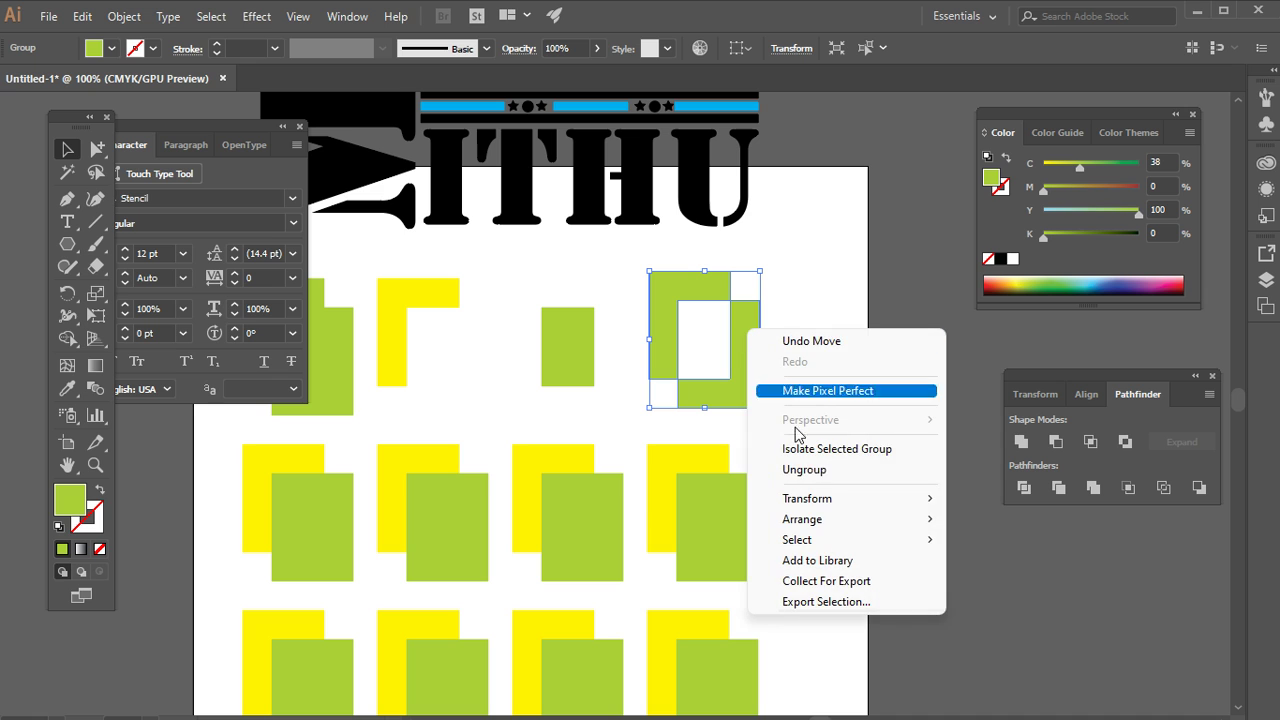
{"action": "left_click", "coordinate": [803, 470]}
{"action": "mouse_move", "coordinate": [754, 371]}
{"action": "left_mouse_down"}
{"action": "mouse_move", "coordinate": [777, 397]}
{"action": "mouse_move", "coordinate": [777, 368]}
{"action": "left_mouse_up"}
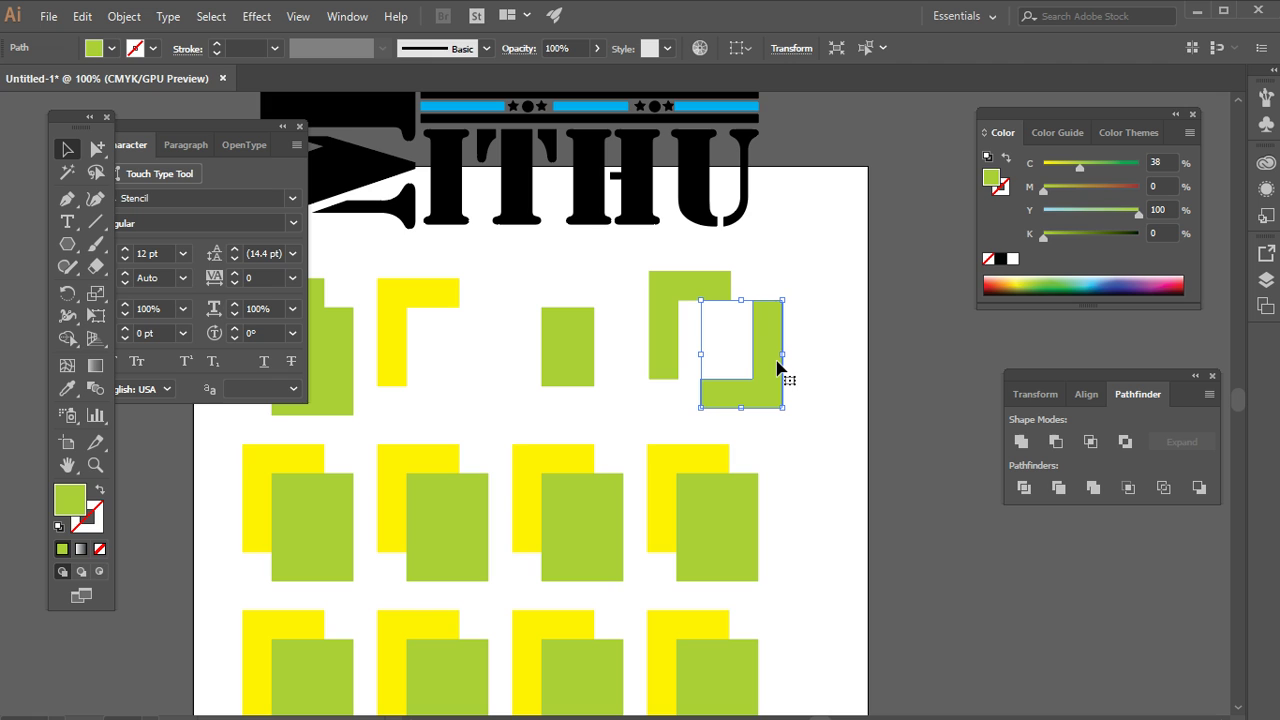
Step: Enter isolation mode on the separated lower-right L-shaped piece and exit it again
{"action": "double_click", "coordinate": [777, 368]}
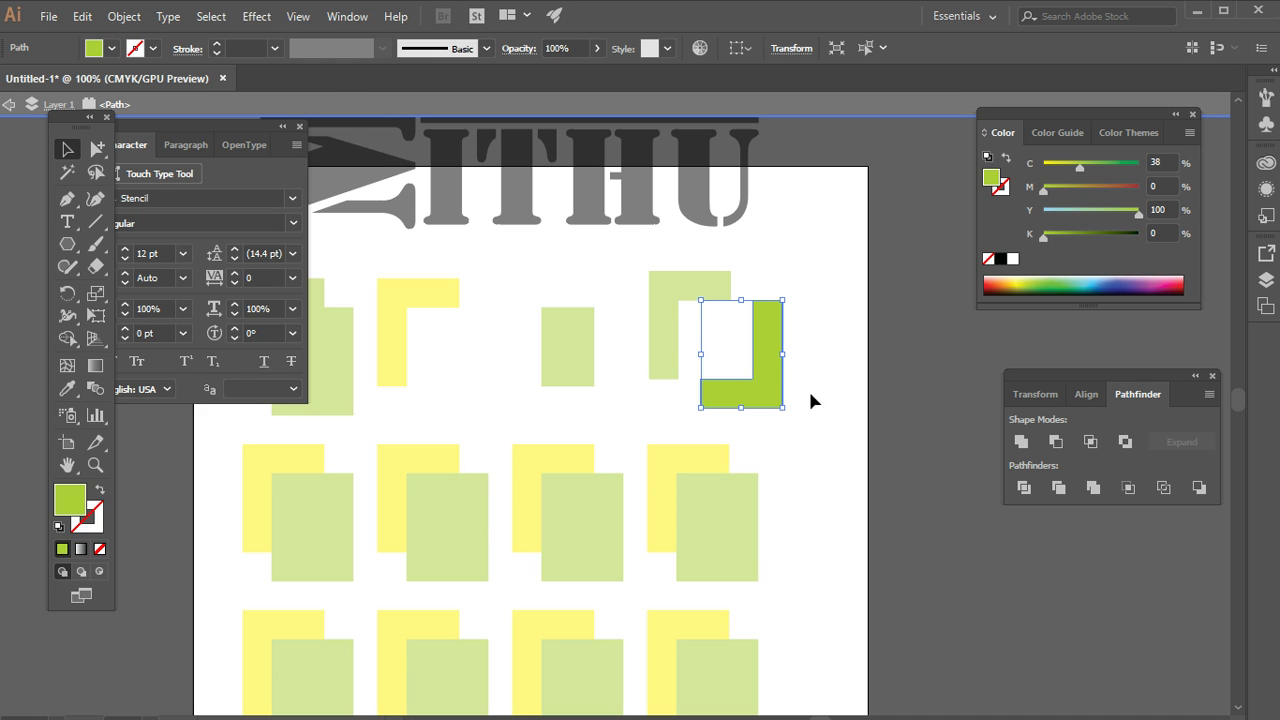
{"action": "double_click", "coordinate": [797, 258]}
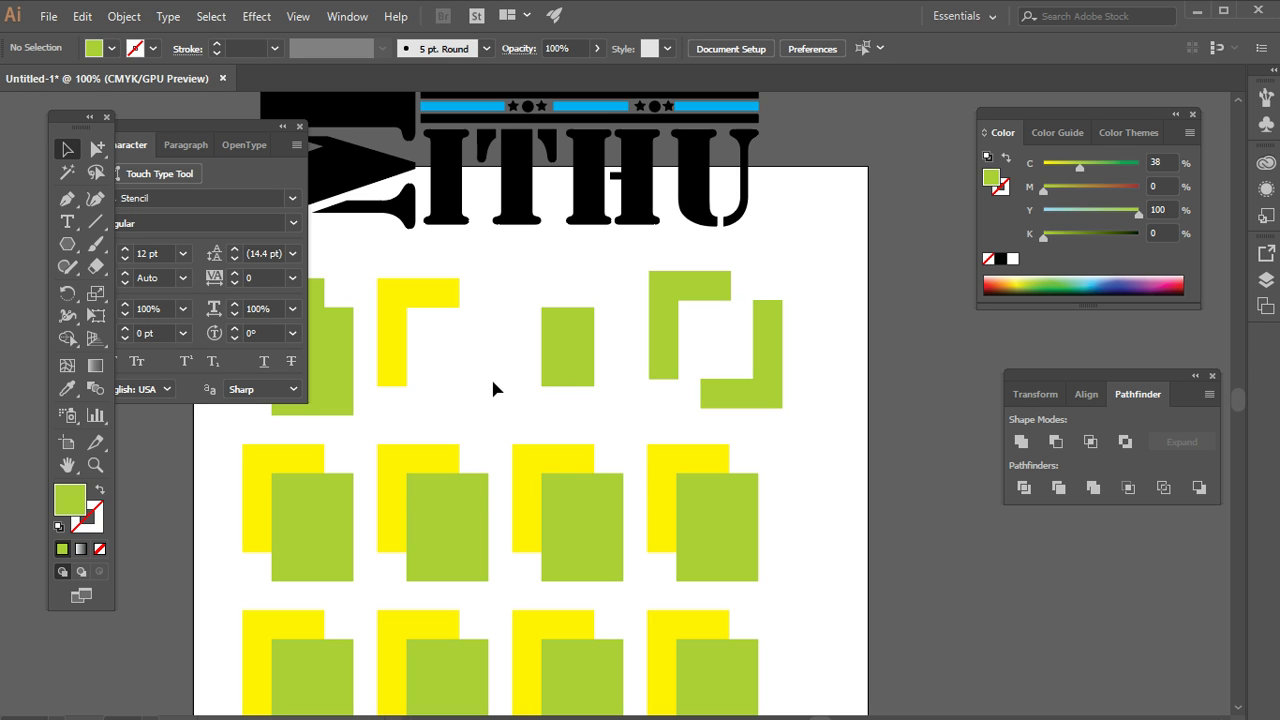
{"action": "double_click", "coordinate": [743, 388]}
{"action": "double_click", "coordinate": [758, 248]}
Step: Move the lower-right L-shaped piece up beside the other L so the two form a frame with narrow gaps, and check it in isolation mode
{"action": "left_click_drag", "start_coordinate": [760, 394], "coordinate": [741, 358]}
{"action": "left_click", "coordinate": [810, 534]}
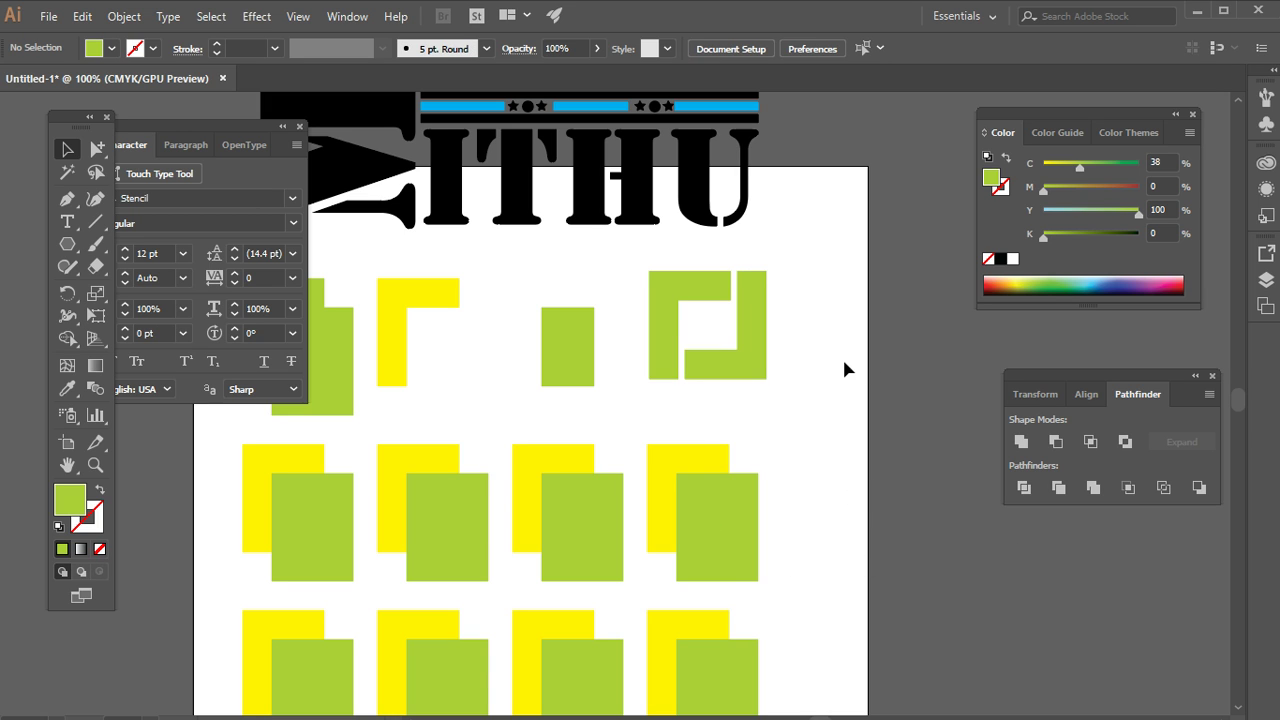
{"action": "double_click", "coordinate": [757, 358]}
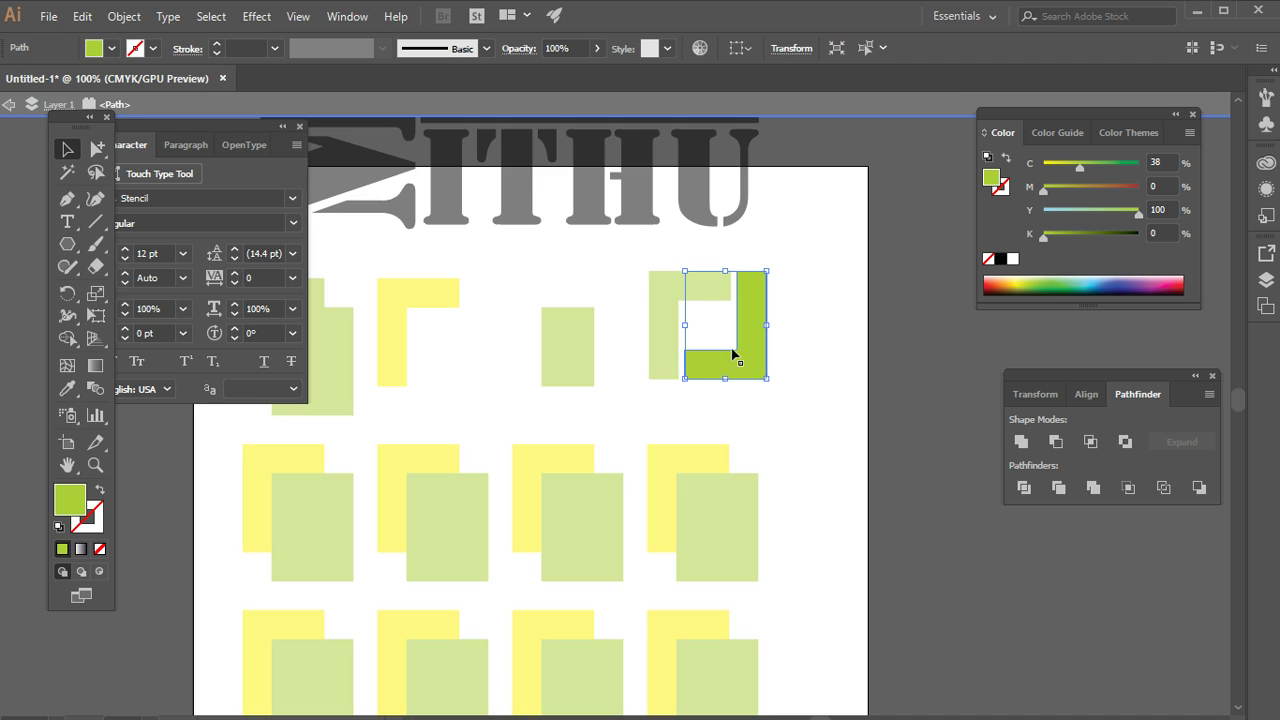
{"action": "double_click", "coordinate": [789, 234]}
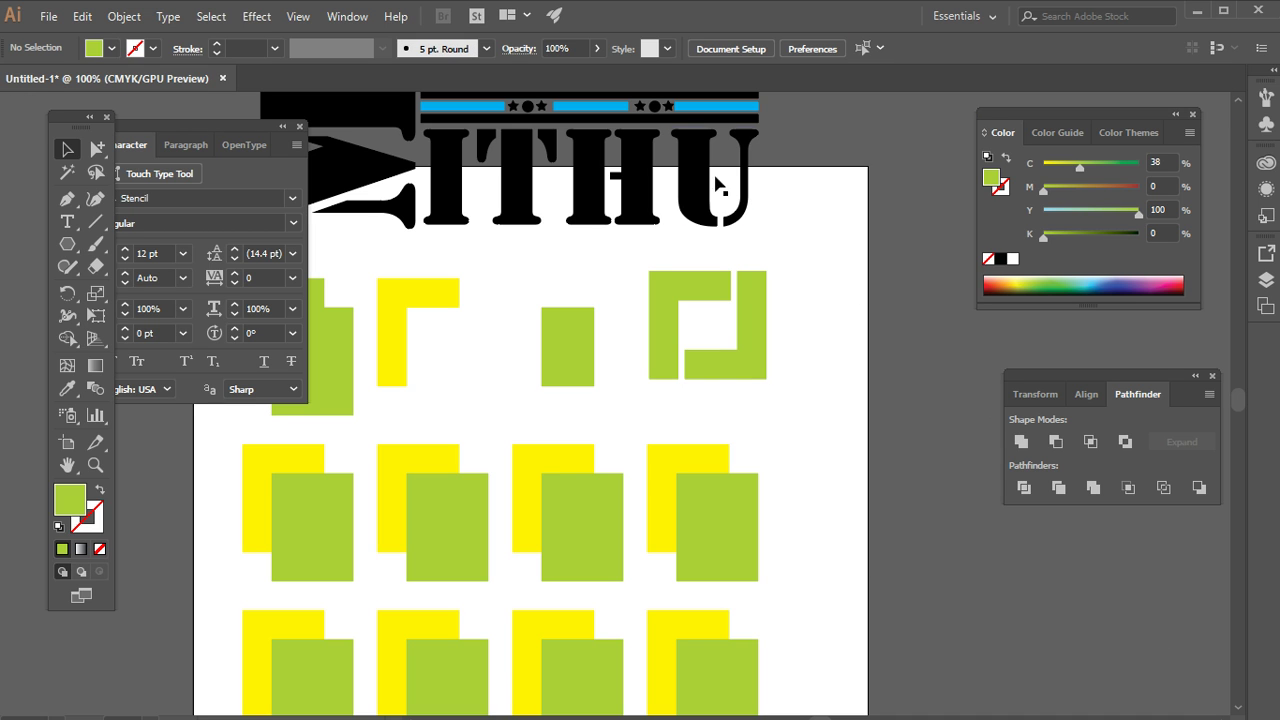
Step: Examine the paths of the Pathfinder results and remaining rectangle pairs in Outline view, and return to Preview
{"action": "left_click_drag", "start_coordinate": [686, 423], "coordinate": [765, 345]}
{"action": "key", "text": "ctrl+y"}
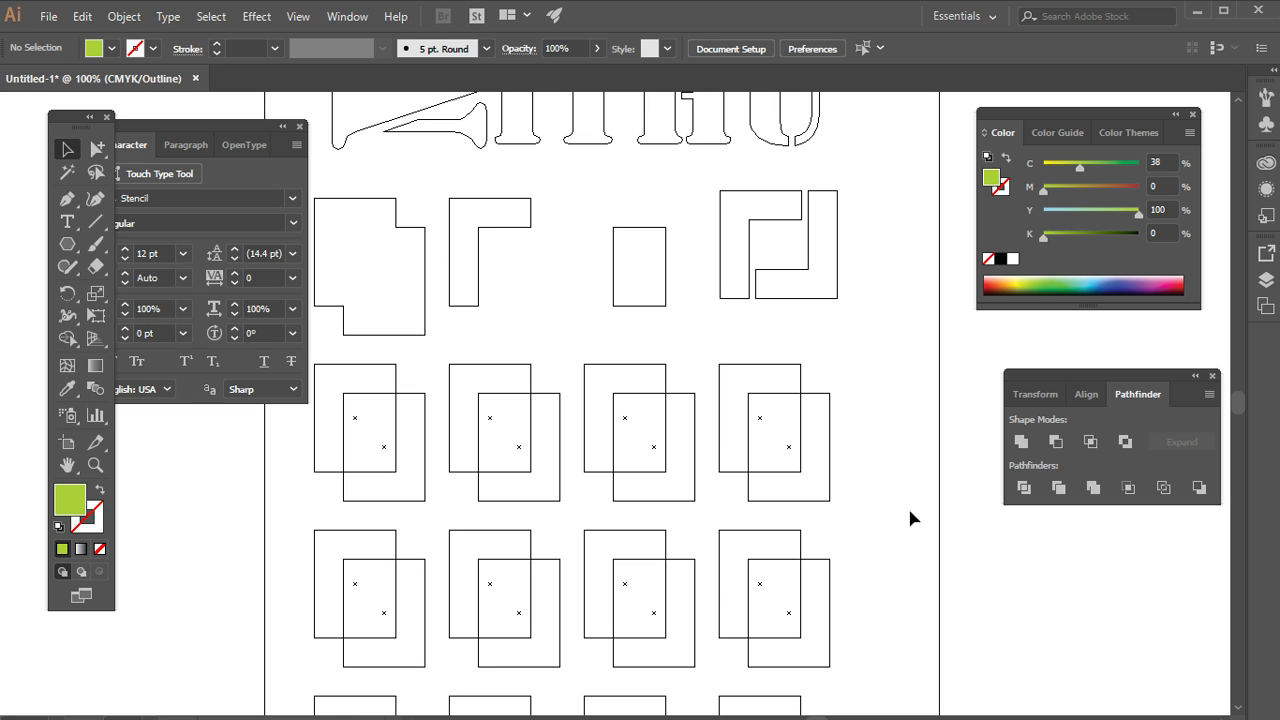
{"action": "scroll", "coordinate": [777, 491], "scroll_direction": "down", "scroll_amount": 5}
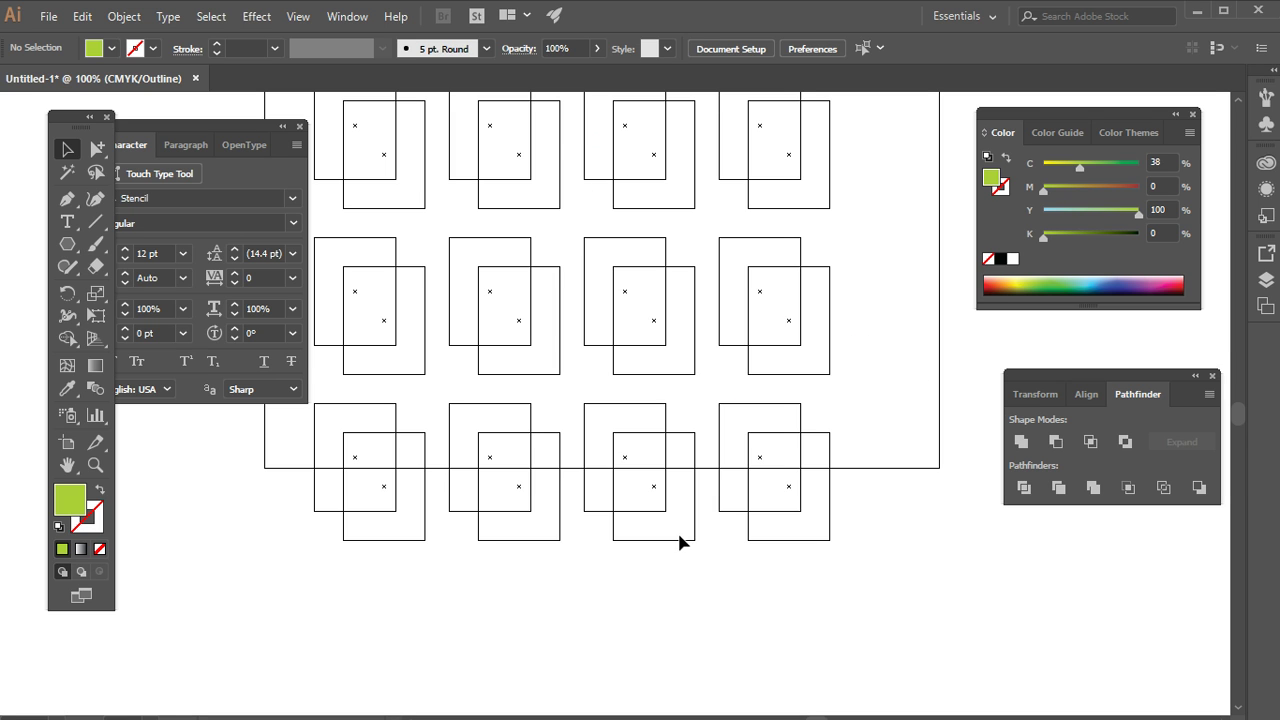
{"action": "scroll", "coordinate": [676, 492], "scroll_direction": "up", "scroll_amount": 2}
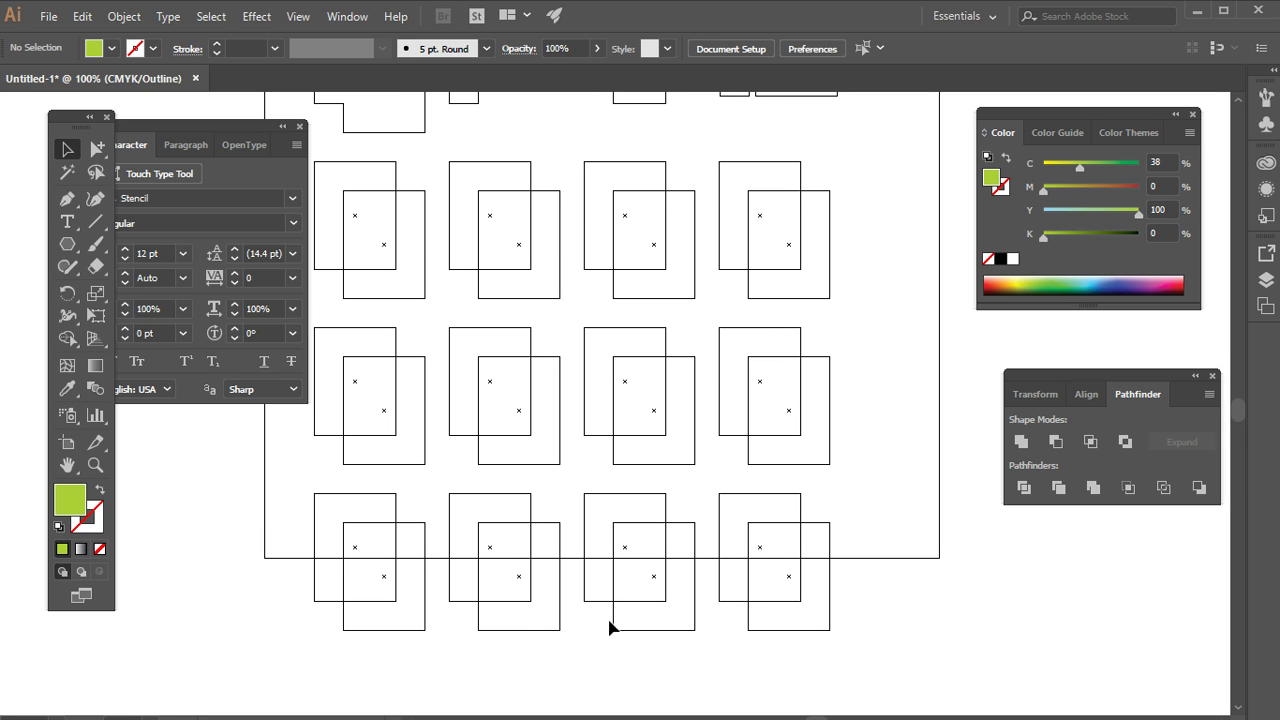
{"action": "scroll", "coordinate": [671, 506], "scroll_direction": "up", "scroll_amount": 3}
{"action": "scroll", "coordinate": [682, 453], "scroll_direction": "down", "scroll_amount": 1, "text": "alt"}
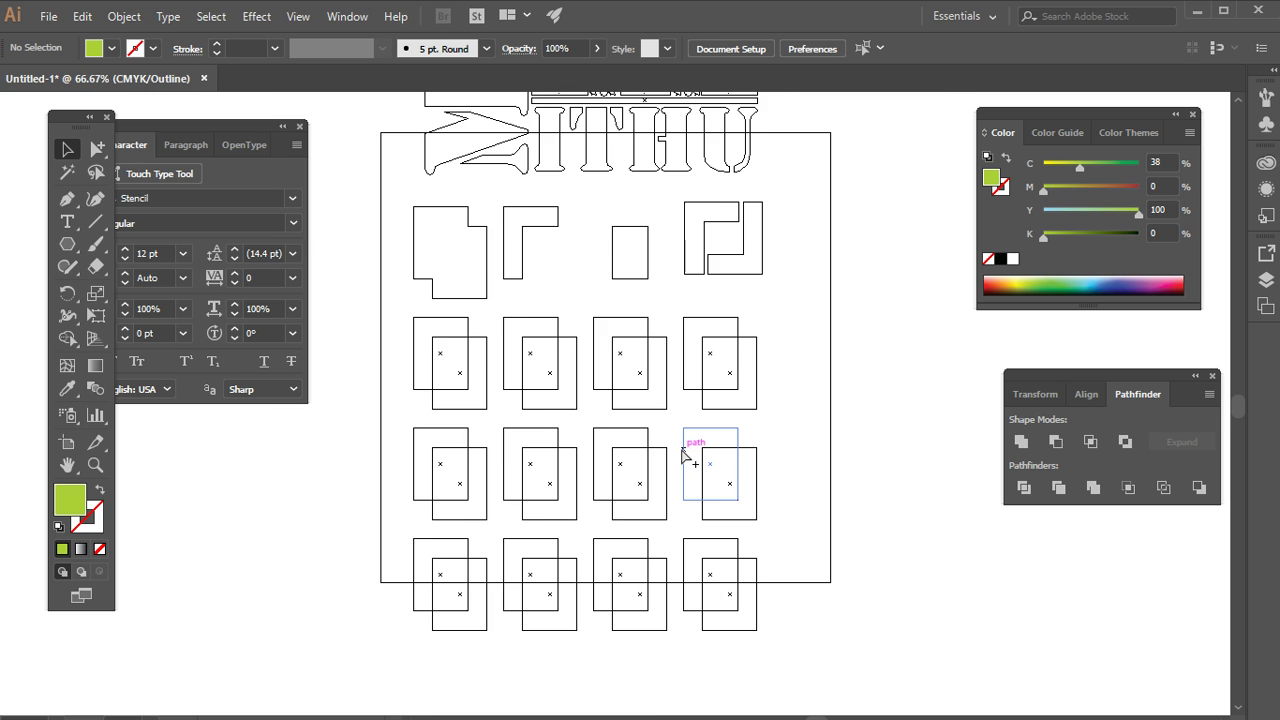
{"action": "scroll", "coordinate": [682, 453], "scroll_direction": "down", "scroll_amount": 1, "text": "alt"}
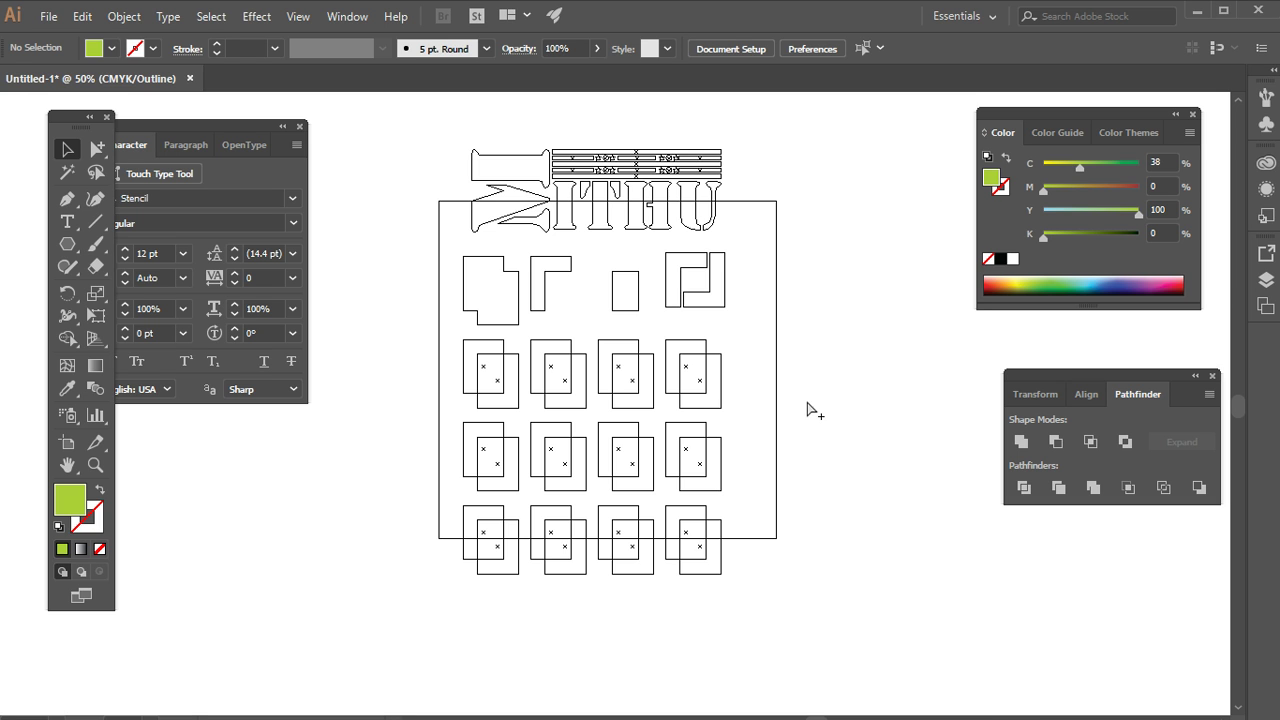
{"action": "key", "text": "ctrl+y"}
{"action": "key", "text": "ctrl+y"}
{"action": "key", "text": "ctrl+y"}
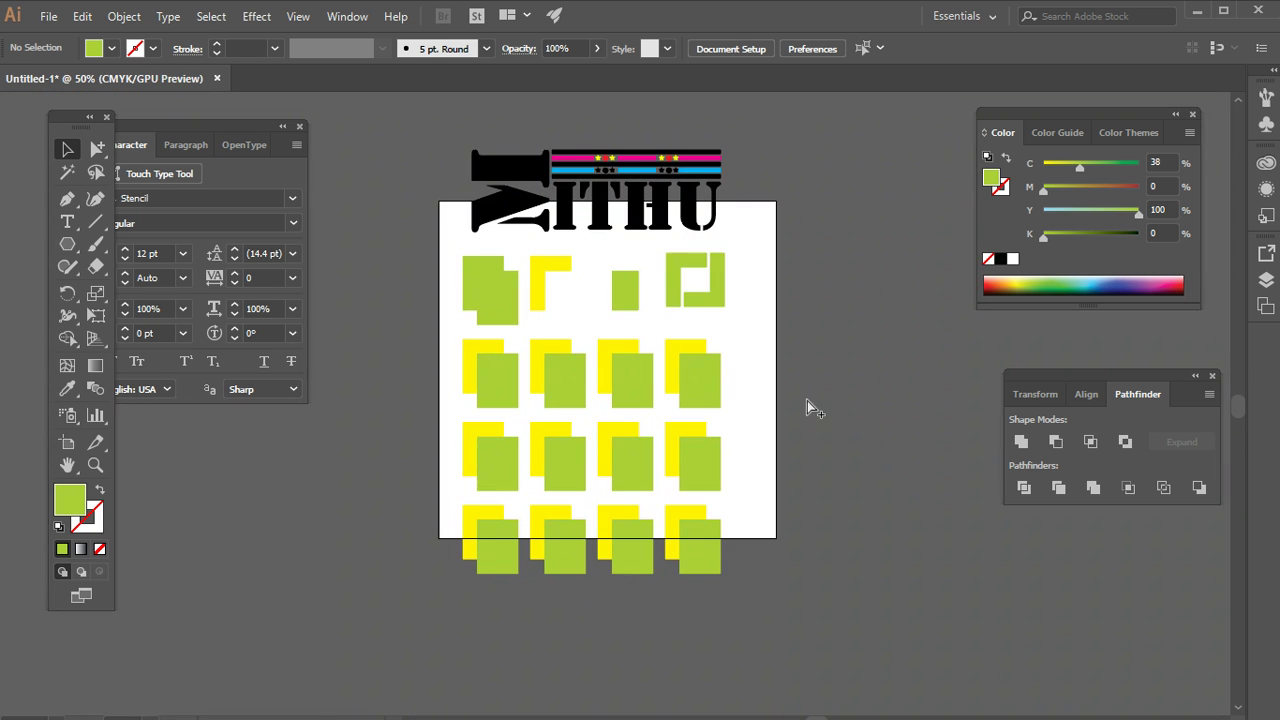
Step: Apply Trim to the first overlapping rectangle pair in the second row
{"action": "left_click", "coordinate": [598, 377]}
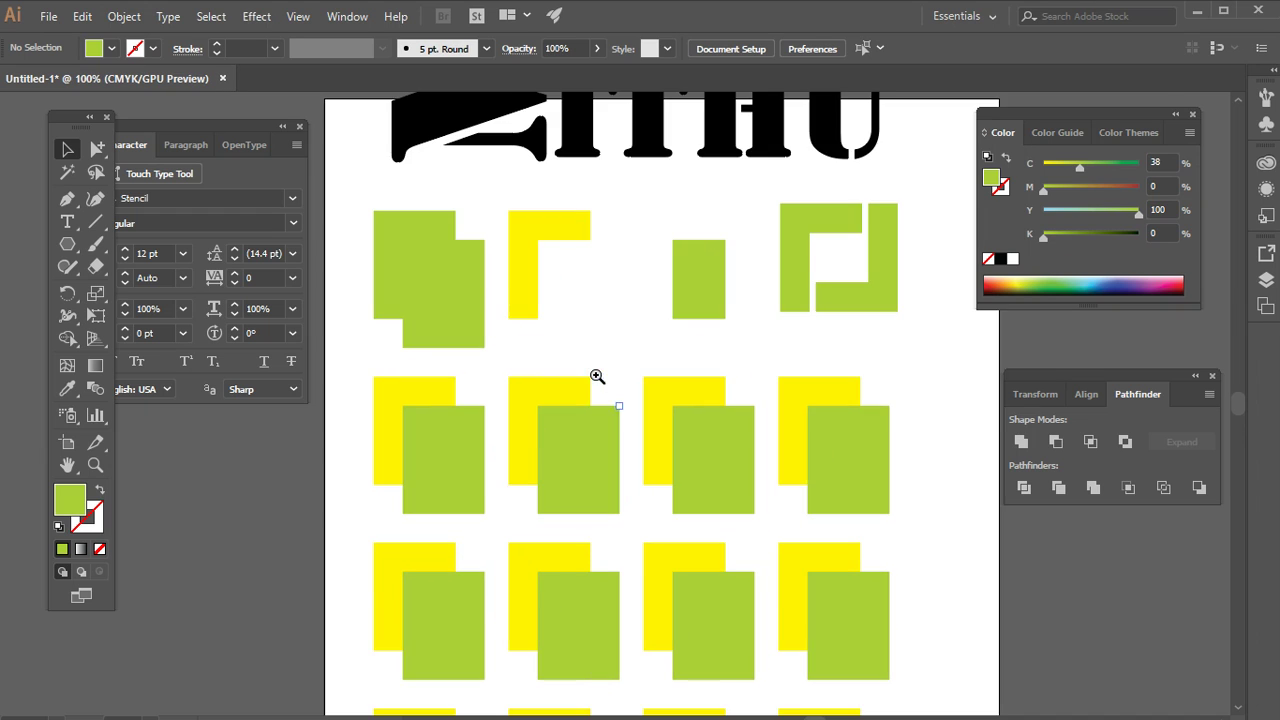
{"action": "left_click", "coordinate": [485, 495]}
{"action": "left_click_drag", "start_coordinate": [490, 494], "coordinate": [539, 565]}
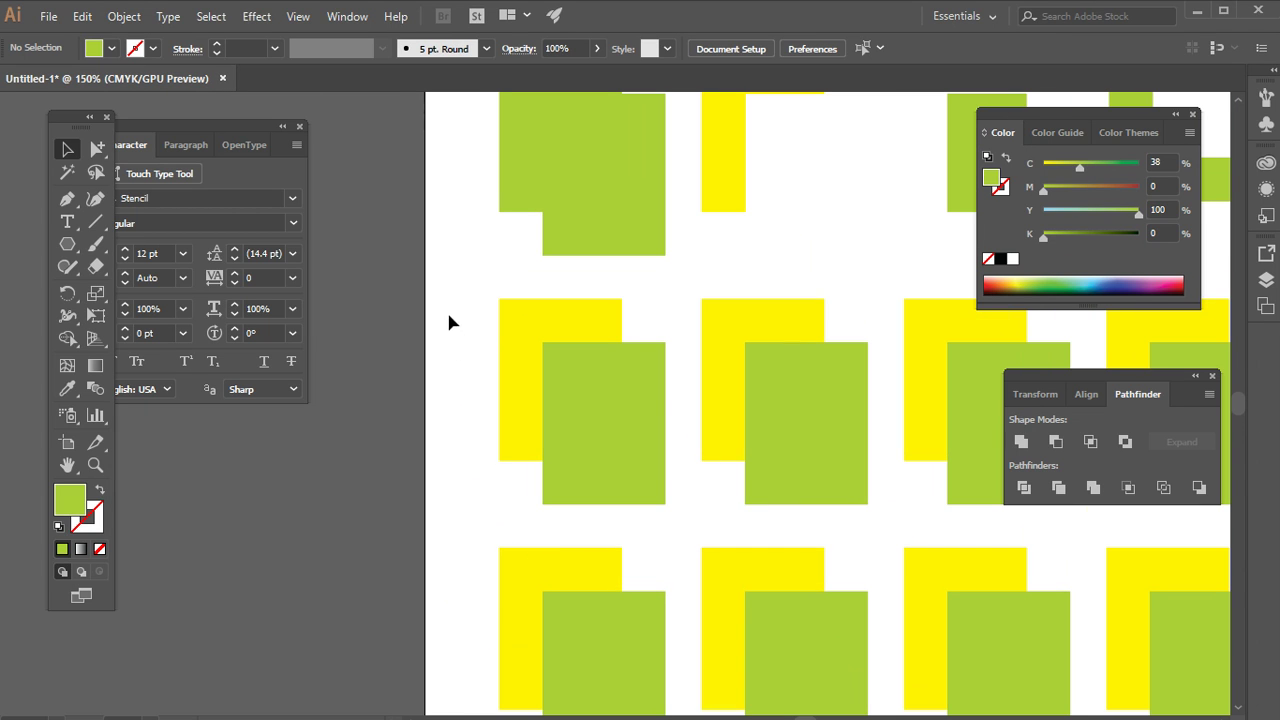
{"action": "left_click_drag", "start_coordinate": [563, 395], "coordinate": [565, 398]}
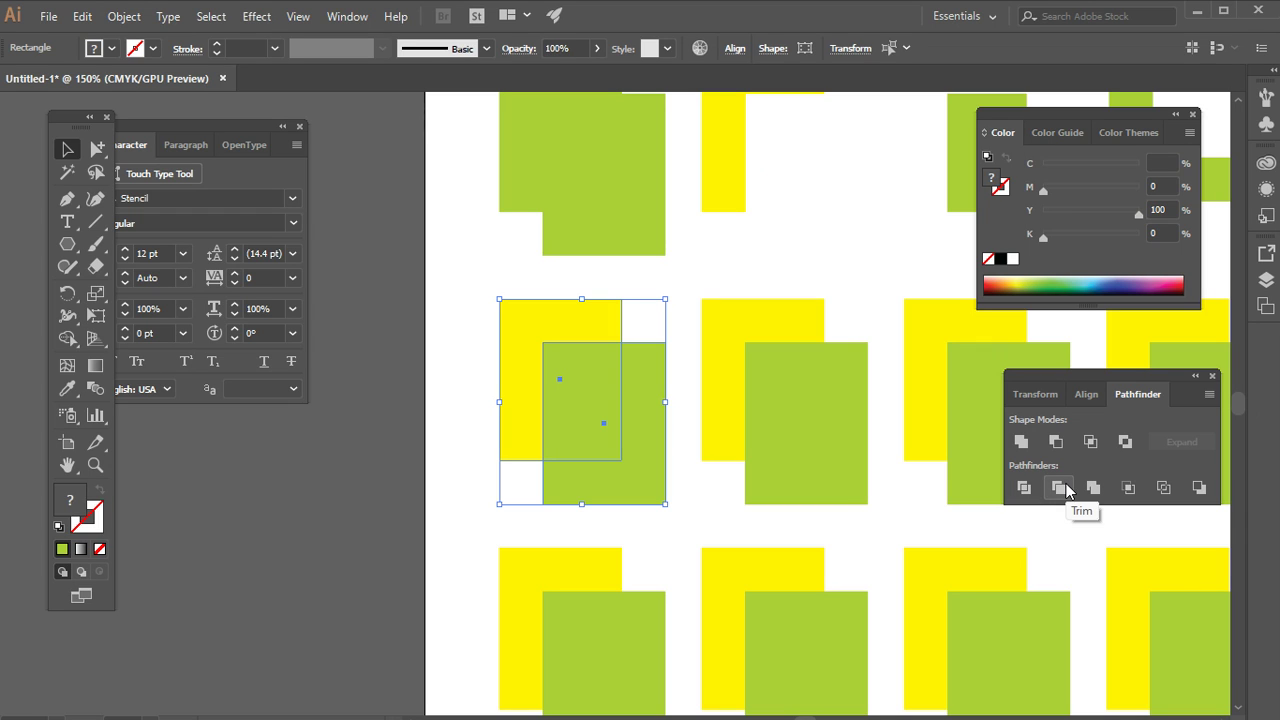
{"action": "left_click", "coordinate": [1059, 488]}
{"action": "left_click", "coordinate": [500, 272]}
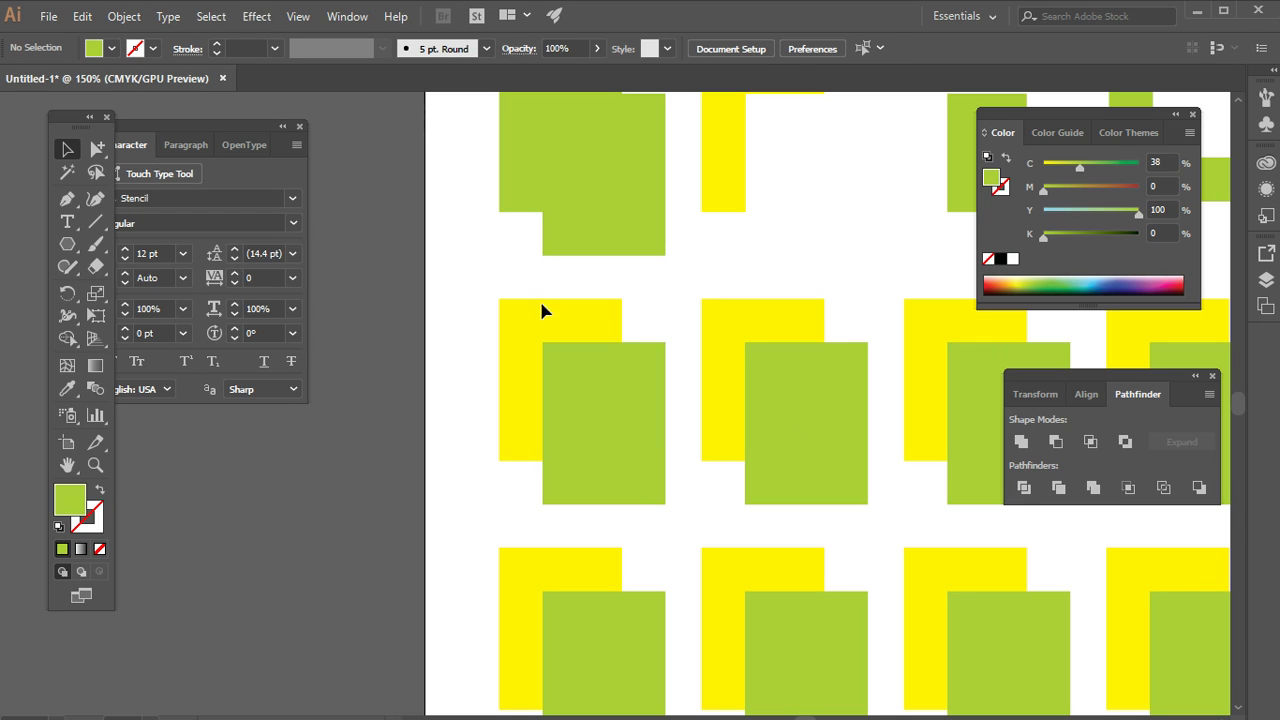
Step: Ungroup the trimmed pair and move its yellow L-shaped piece up and to the left, clear of the green rectangle
{"action": "right_click", "coordinate": [612, 405]}
{"action": "left_click", "coordinate": [545, 362]}
{"action": "right_click", "coordinate": [551, 363]}
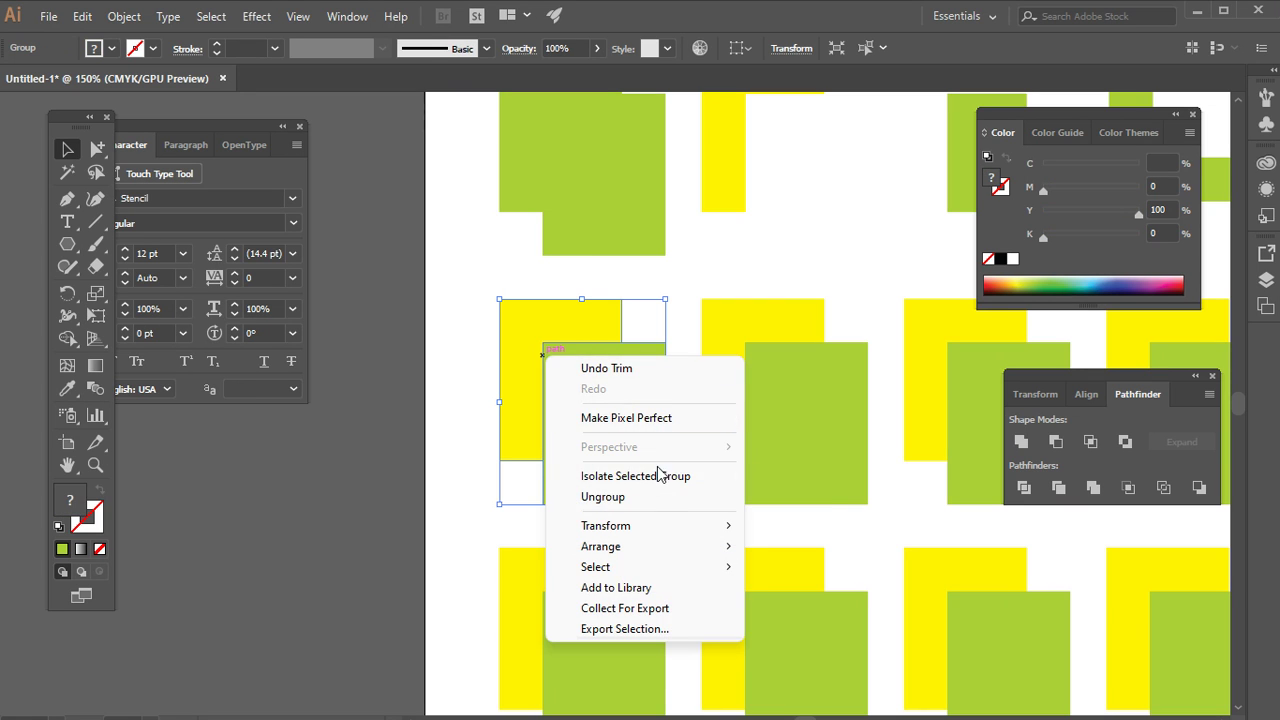
{"action": "left_click", "coordinate": [651, 503]}
{"action": "left_click", "coordinate": [583, 400]}
{"action": "mouse_move", "coordinate": [543, 329]}
{"action": "left_mouse_down"}
{"action": "mouse_move", "coordinate": [490, 306]}
{"action": "mouse_move", "coordinate": [554, 351]}
{"action": "left_mouse_up"}
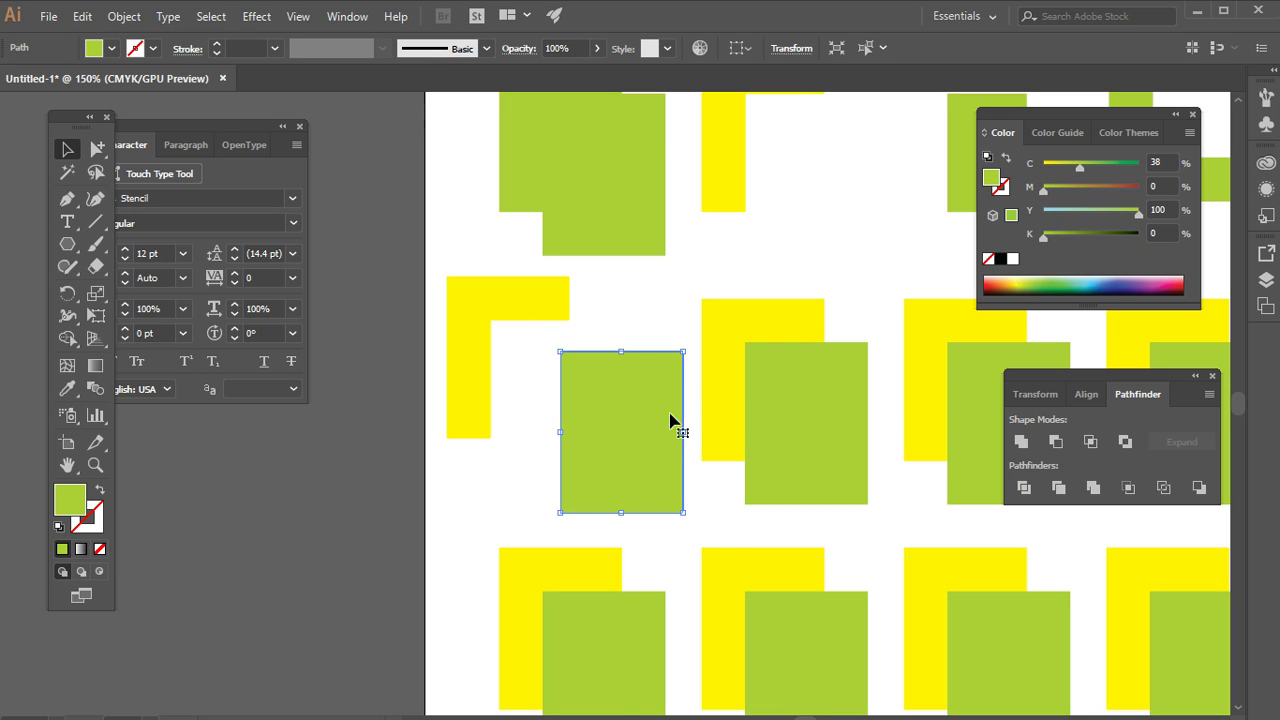
{"action": "left_click_drag", "start_coordinate": [658, 418], "coordinate": [640, 409]}
Step: Apply Merge to the second rectangle pair in the second row
{"action": "left_click", "coordinate": [736, 300]}
{"action": "left_click", "coordinate": [846, 397], "text": "shift"}
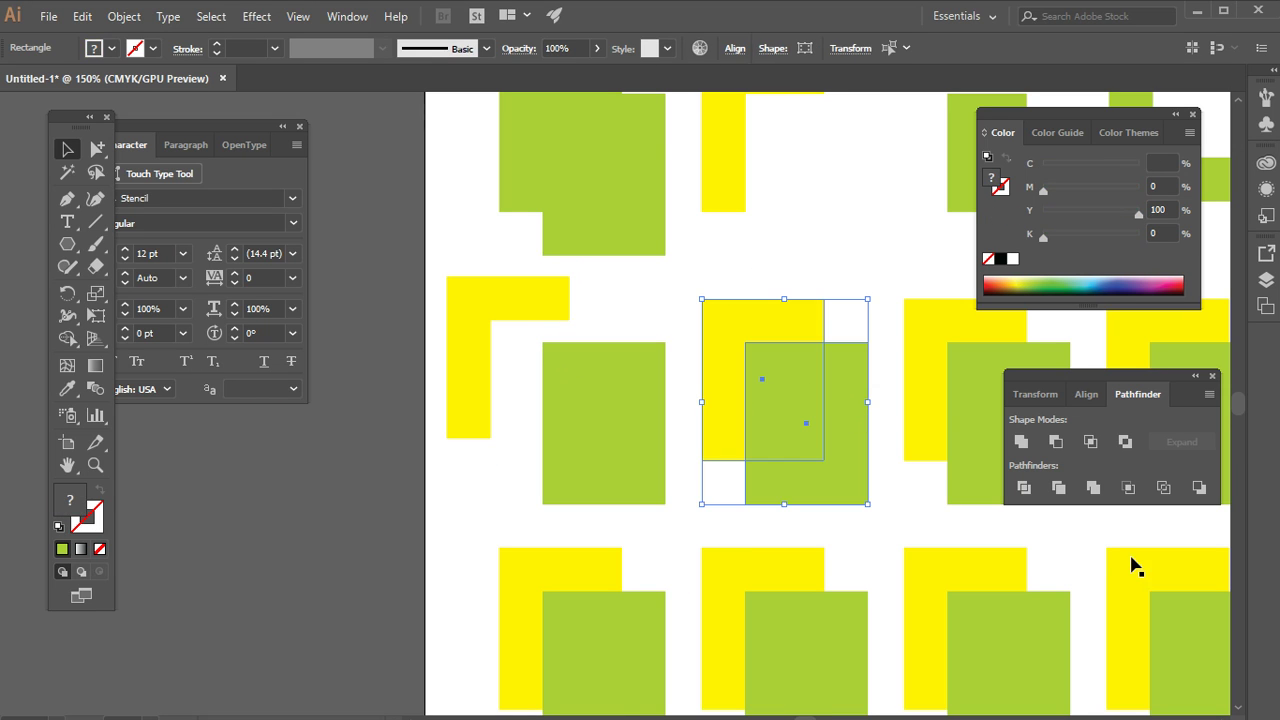
{"action": "left_click", "coordinate": [1093, 488]}
Step: Ungroup the merged pair and move its green rectangle slightly down and right from the yellow L
{"action": "right_click", "coordinate": [766, 406]}
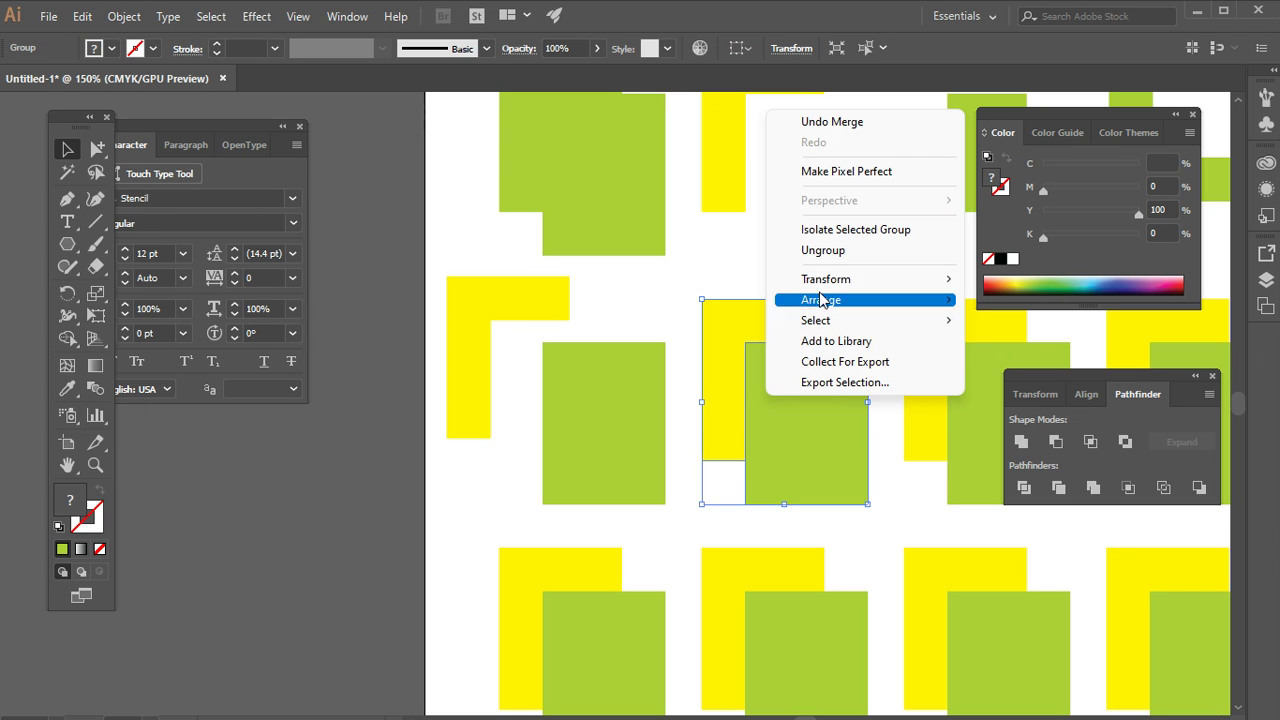
{"action": "left_click", "coordinate": [836, 254]}
{"action": "left_click", "coordinate": [817, 211]}
{"action": "left_click_drag", "start_coordinate": [805, 412], "coordinate": [820, 428]}
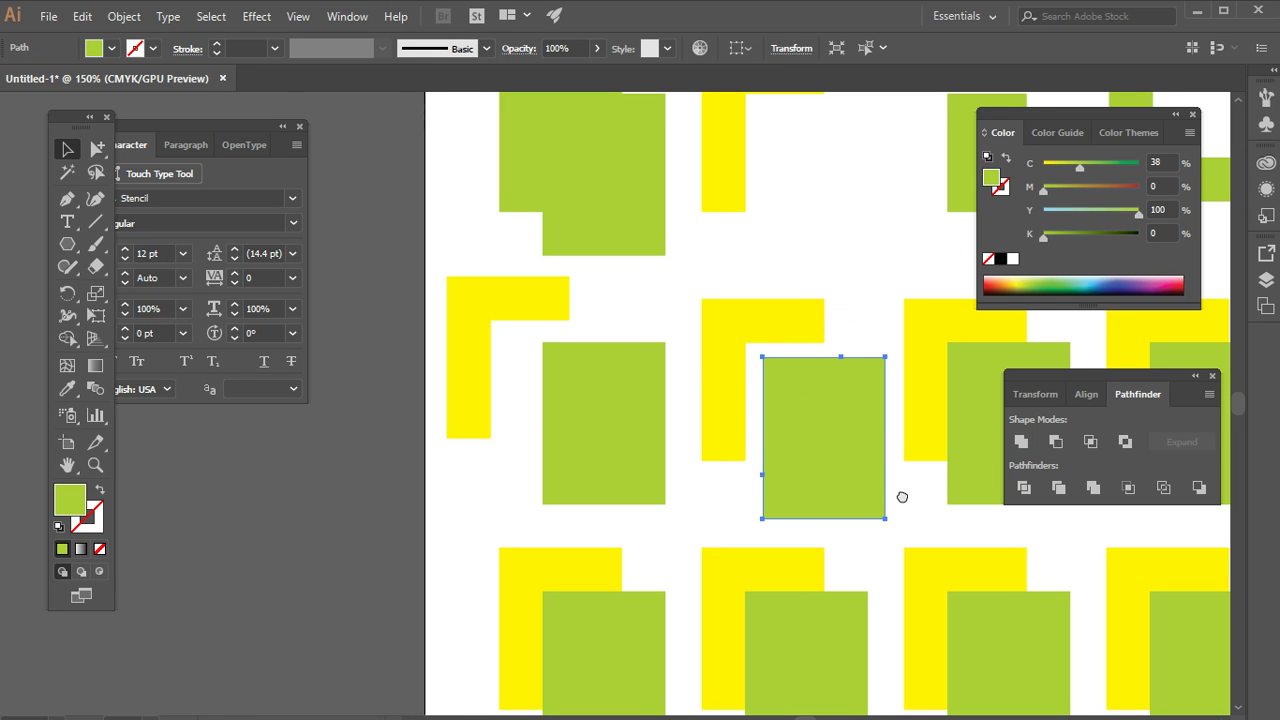
Step: Apply Crop to the third rectangle pair in the second row
{"action": "left_click_drag", "start_coordinate": [920, 491], "coordinate": [796, 484]}
{"action": "left_click", "coordinate": [871, 389]}
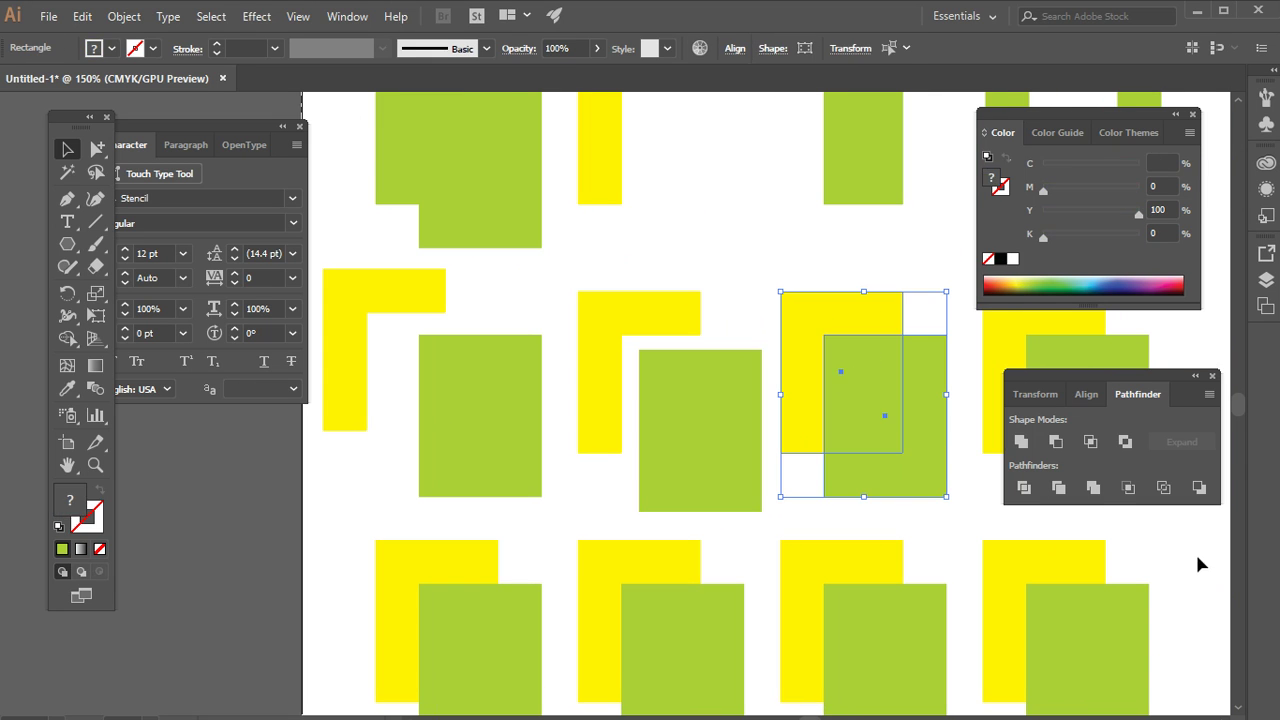
{"action": "left_click", "coordinate": [1128, 489]}
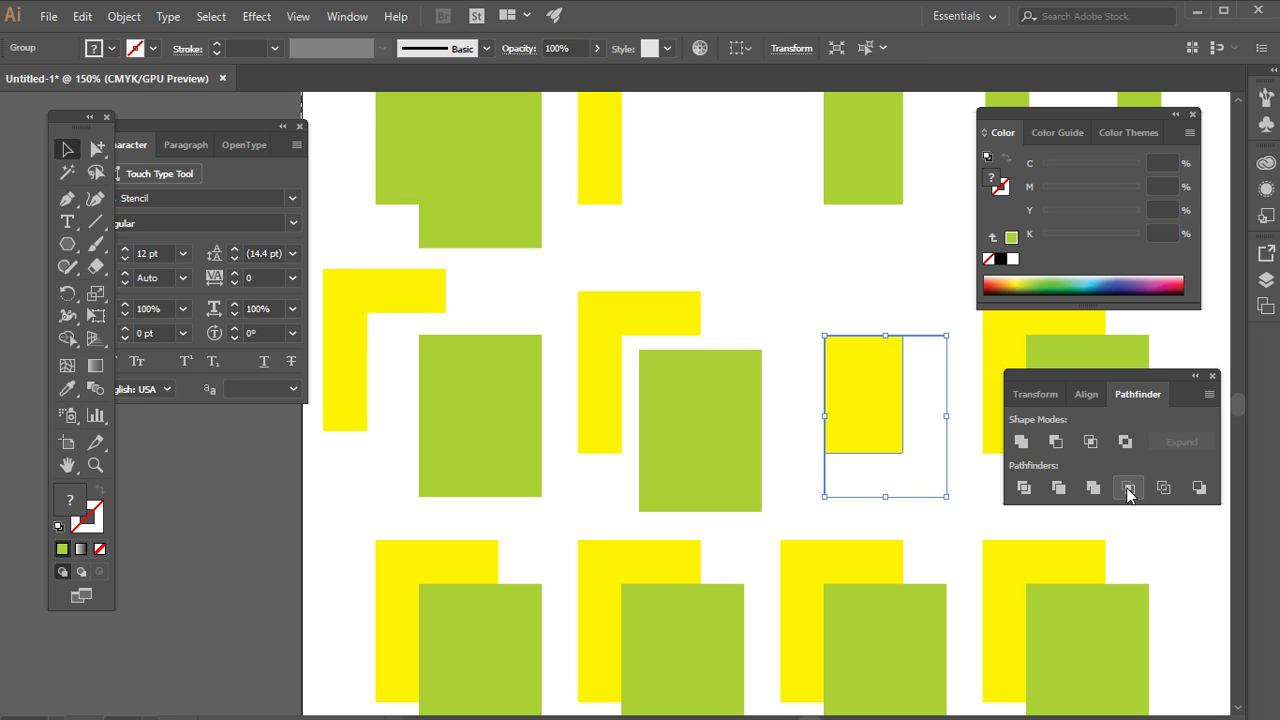
Step: Apply the Outline pathfinder to the fourth rectangle pair in the second row and deselect it
{"action": "left_click_drag", "start_coordinate": [886, 531], "coordinate": [740, 663]}
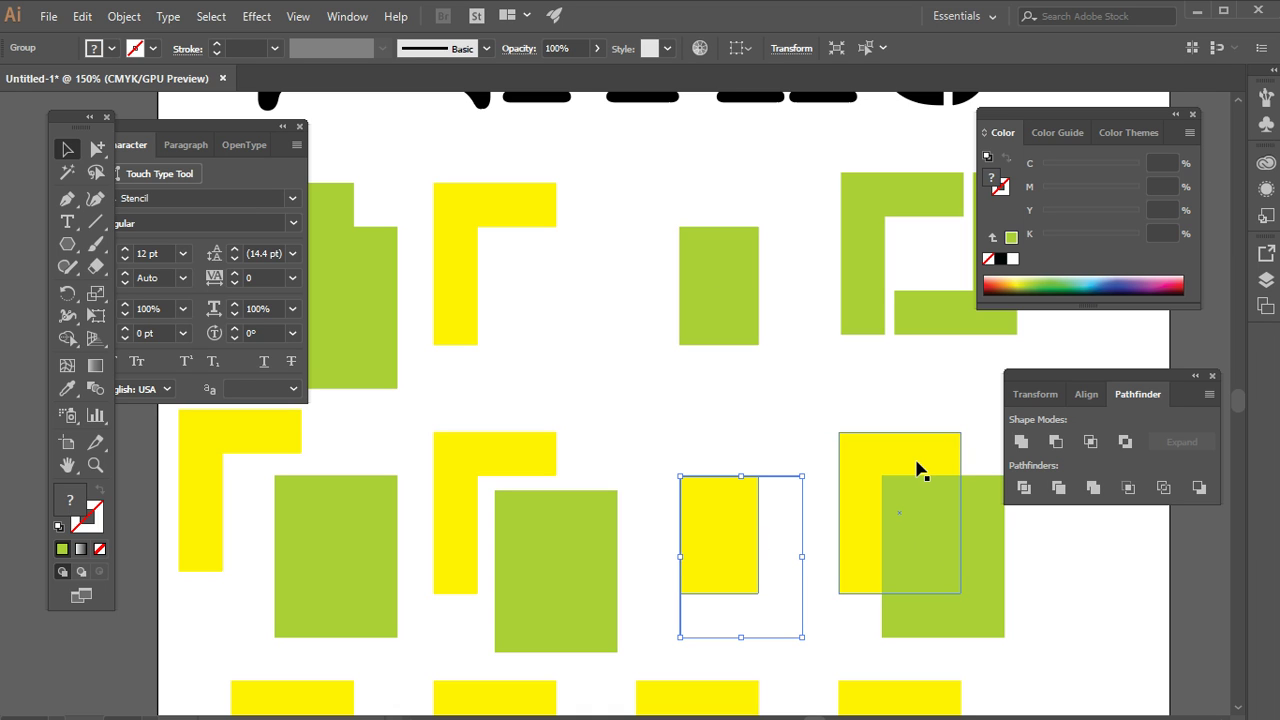
{"action": "left_click_drag", "start_coordinate": [1051, 587], "coordinate": [889, 483]}
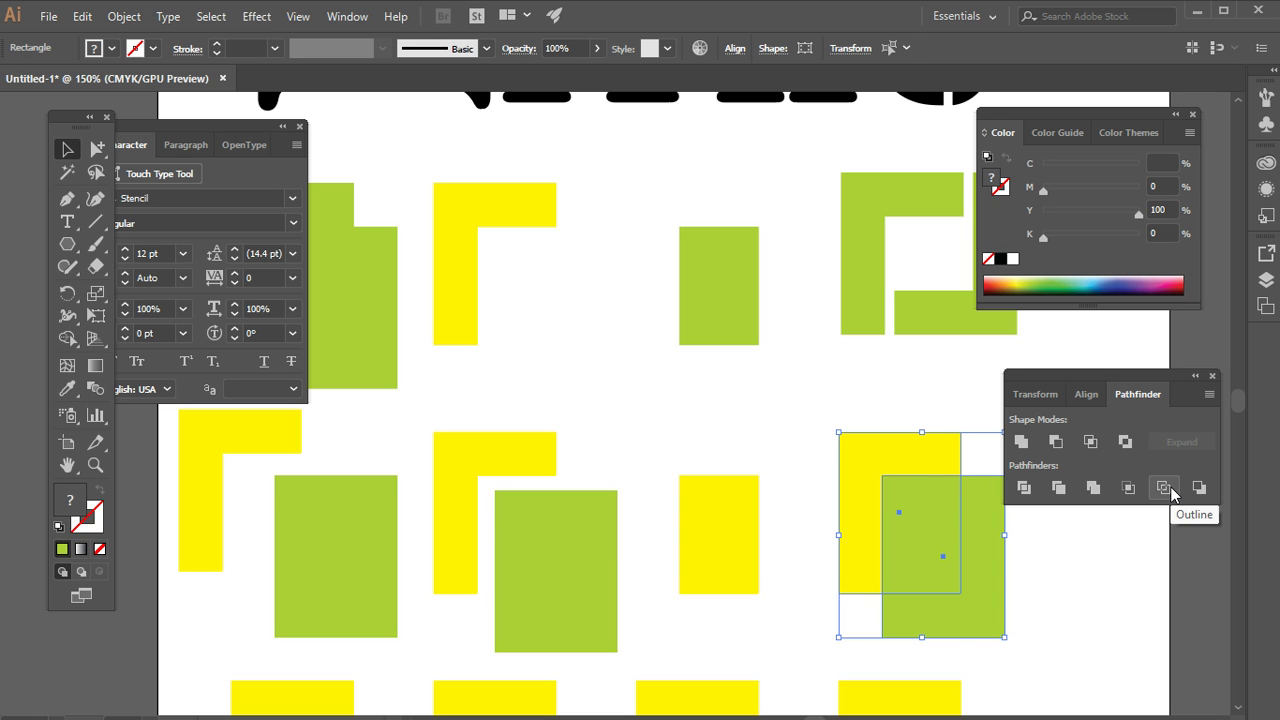
{"action": "left_click", "coordinate": [1163, 487]}
{"action": "left_click", "coordinate": [953, 561]}
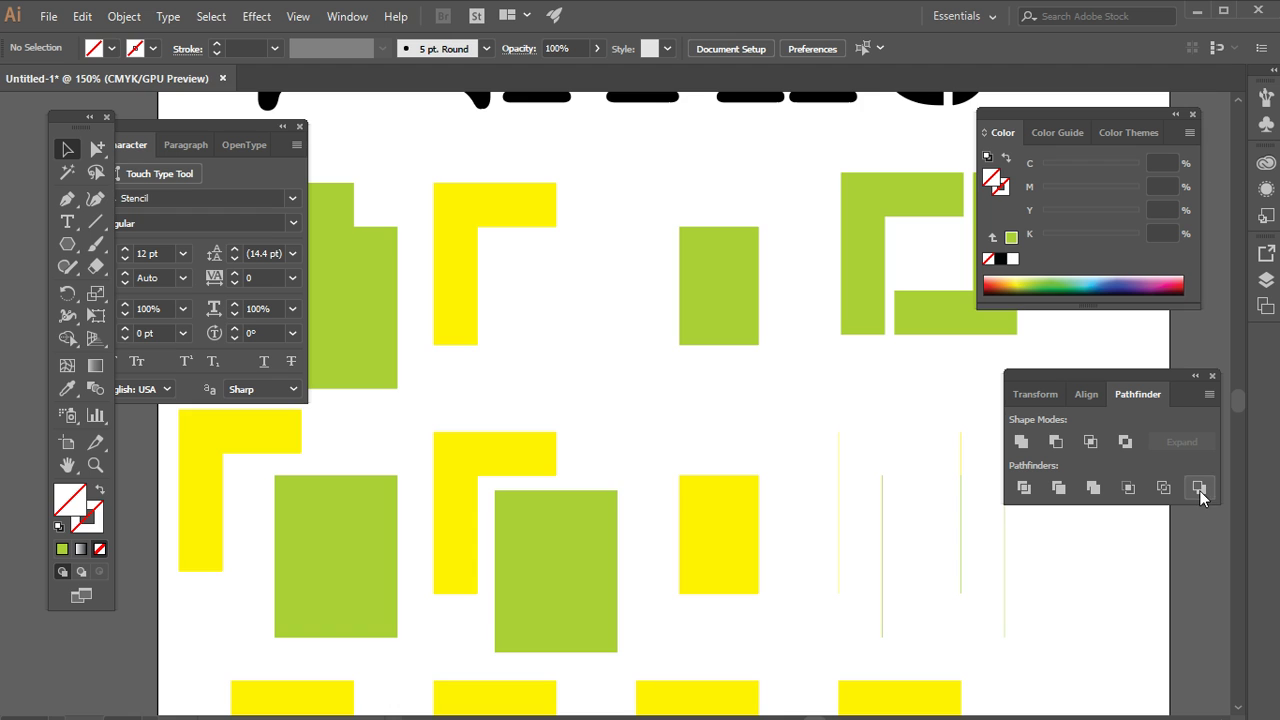
Step: Apply Minus Back to the first rectangle pair in the third row
{"action": "scroll", "coordinate": [760, 471], "scroll_direction": "down", "scroll_amount": 5}
{"action": "scroll", "coordinate": [760, 471], "scroll_direction": "left", "scroll_amount": 3}
{"action": "left_click_drag", "start_coordinate": [458, 394], "coordinate": [574, 486]}
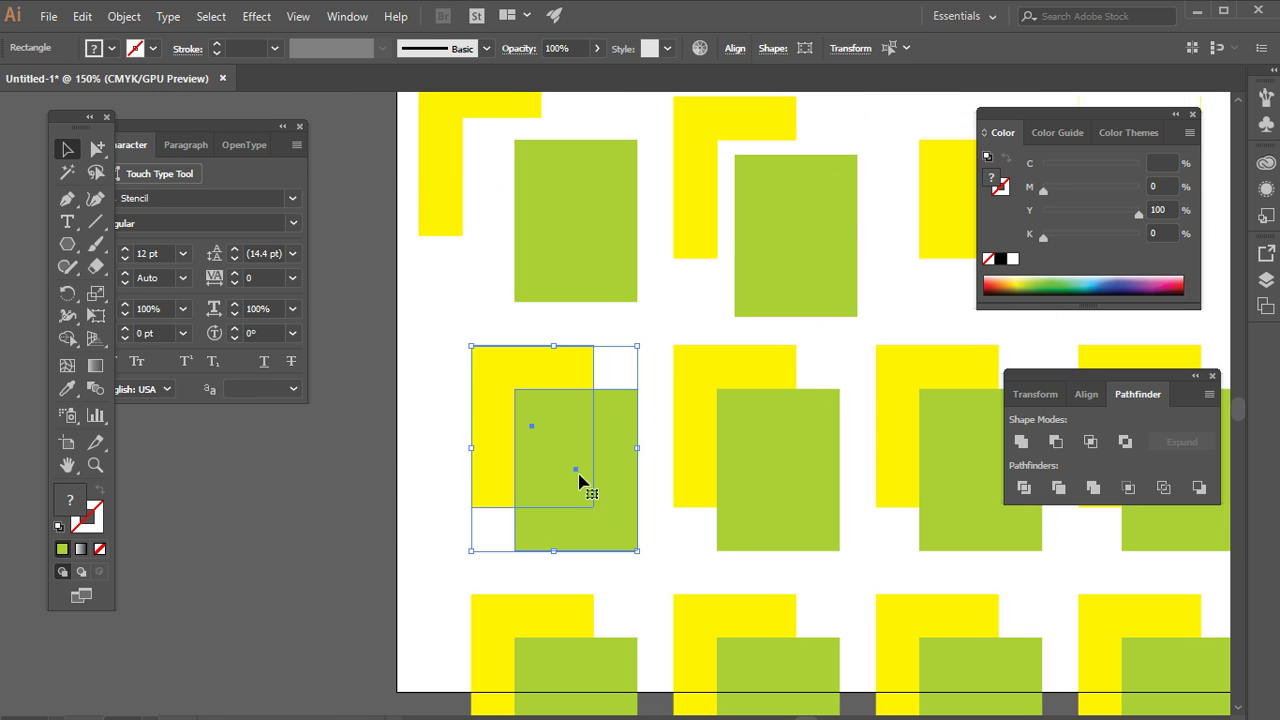
{"action": "left_click", "coordinate": [1198, 487]}
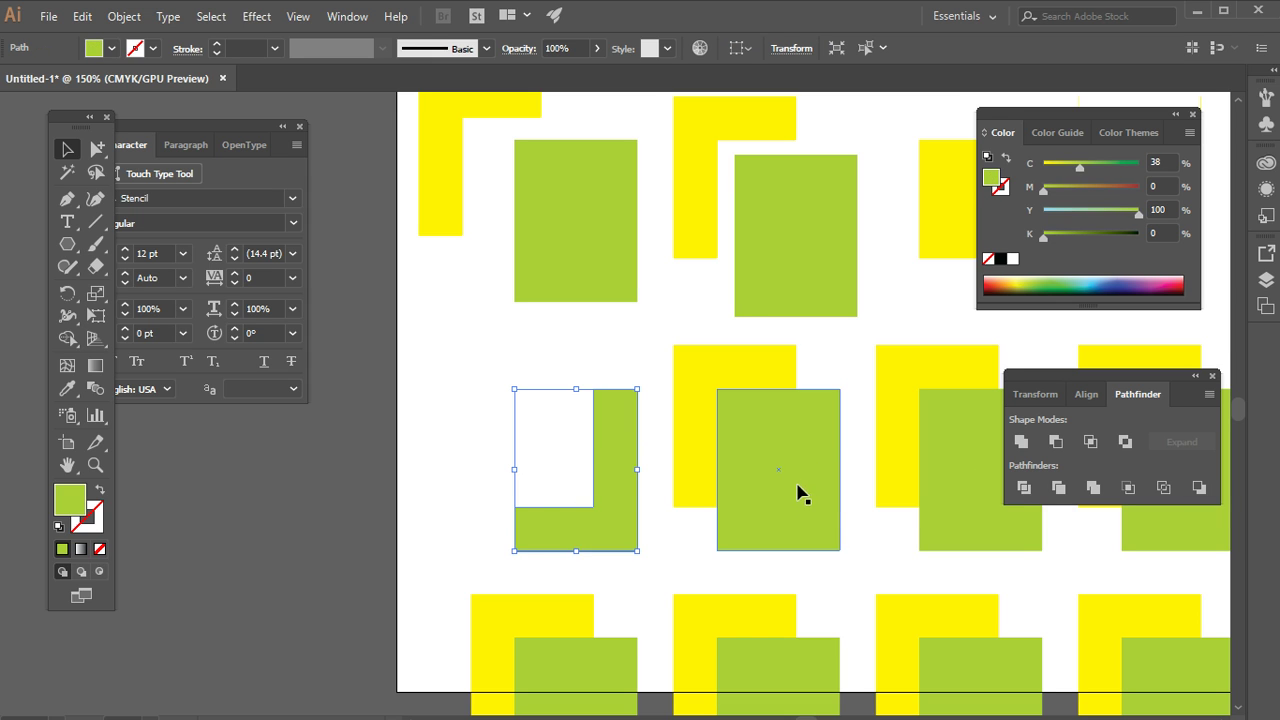
{"action": "left_click", "coordinate": [689, 354]}
{"action": "left_click", "coordinate": [828, 527], "text": "shift"}
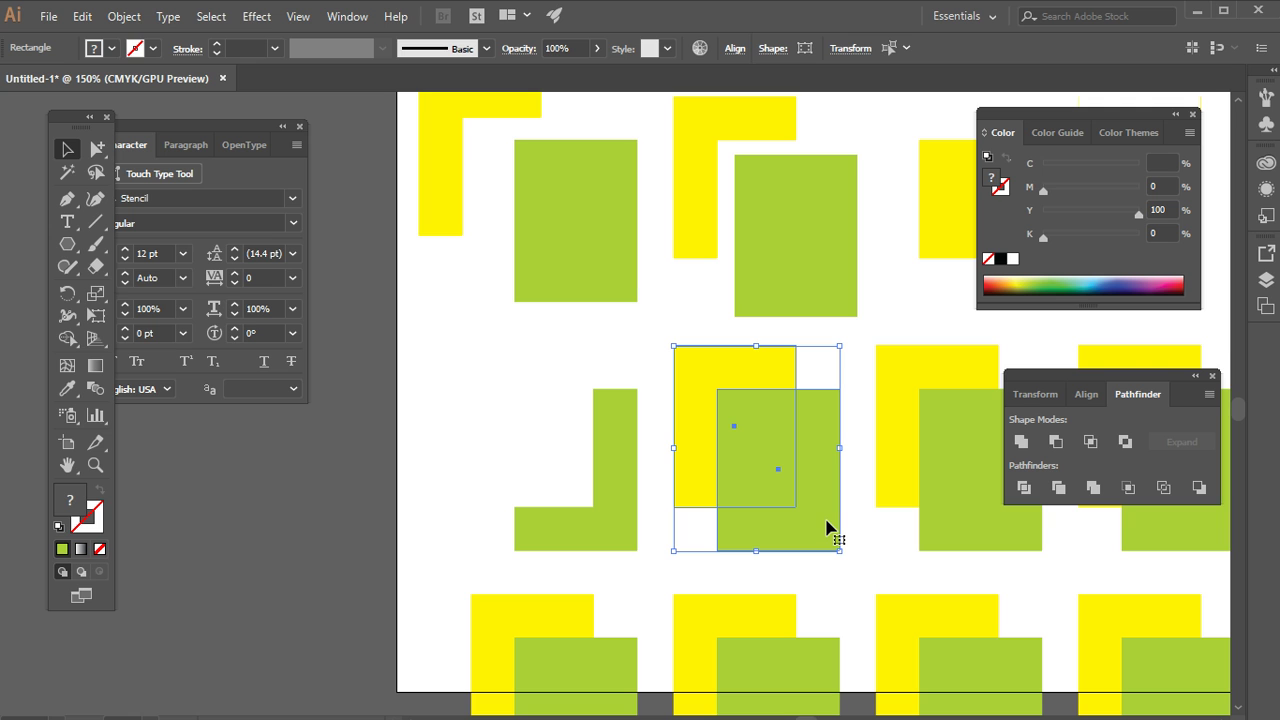
{"action": "scroll", "coordinate": [806, 517], "scroll_direction": "right", "scroll_amount": 2}
{"action": "scroll", "coordinate": [734, 443], "scroll_direction": "up", "scroll_amount": 3}
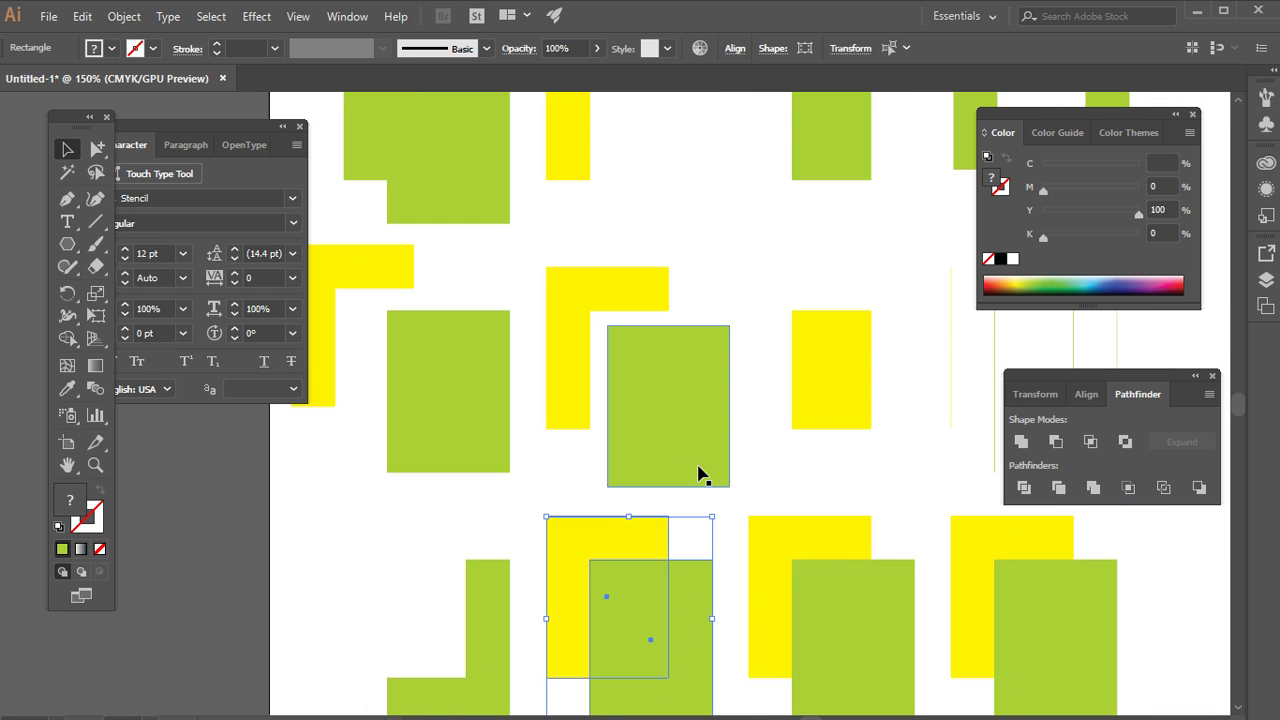
{"action": "scroll", "coordinate": [691, 620], "scroll_direction": "down", "scroll_amount": 4}
{"action": "scroll", "coordinate": [912, 470], "scroll_direction": "right", "scroll_amount": 2}
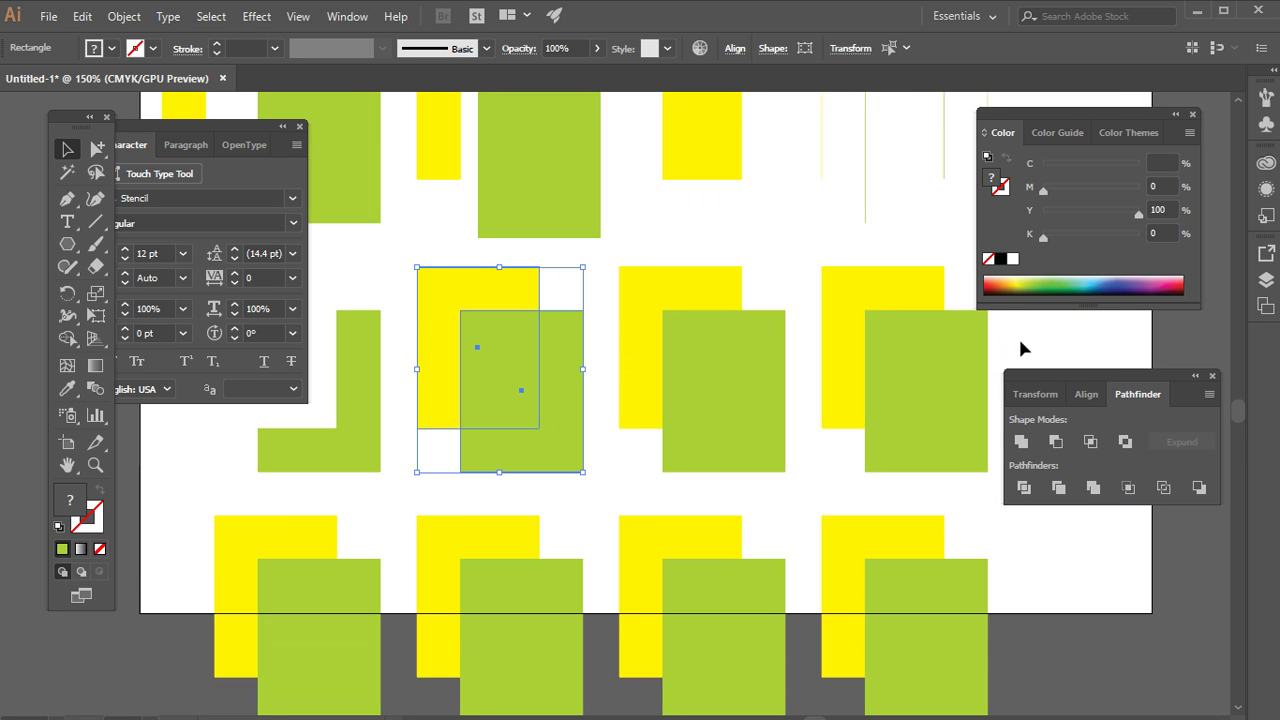
Step: Delete the surplus rectangle pairs from the two lower rows, keeping the second-column pair and one more pair to its right
{"action": "left_click_drag", "start_coordinate": [699, 372], "coordinate": [695, 380]}
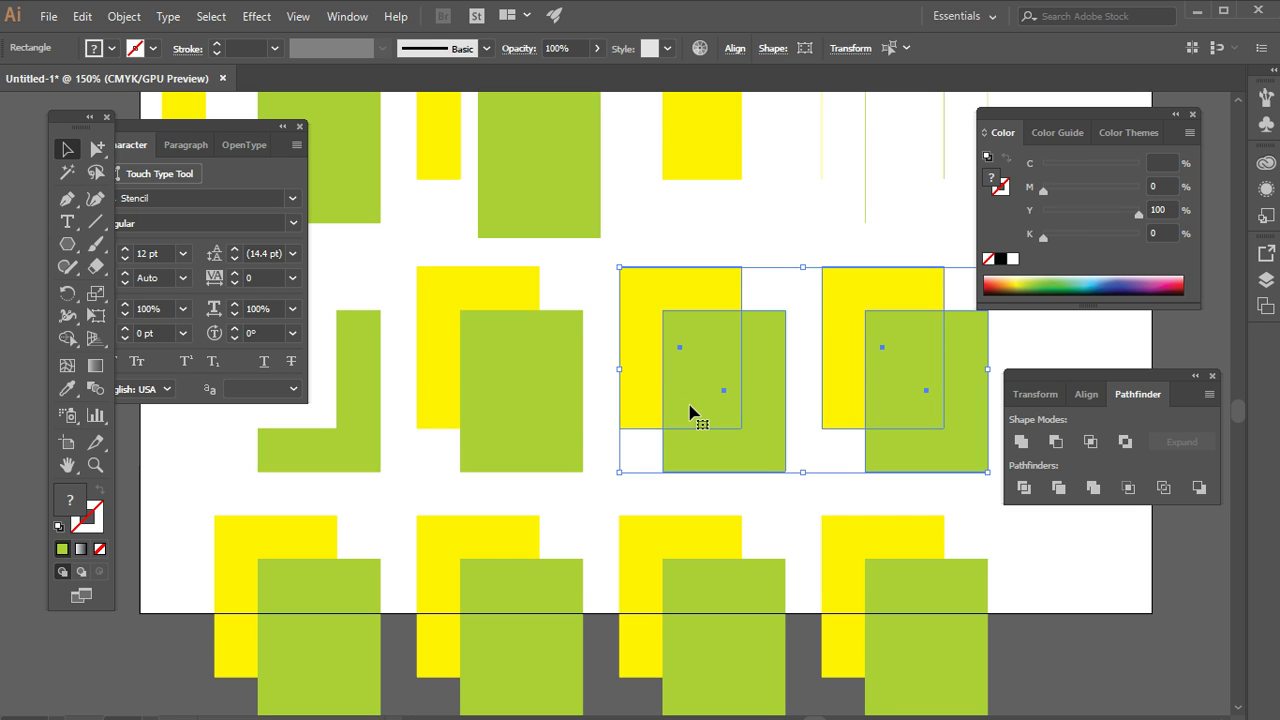
{"action": "key", "text": "Delete"}
{"action": "scroll", "coordinate": [729, 510], "scroll_direction": "down", "scroll_amount": 2}
{"action": "left_click_drag", "start_coordinate": [765, 676], "coordinate": [423, 524]}
{"action": "left_click", "coordinate": [560, 622]}
{"action": "left_click_drag", "start_coordinate": [706, 650], "coordinate": [323, 449]}
{"action": "key", "text": "Delete"}
Step: Apply Divide to the rightmost remaining rectangle pair and ungroup the result
{"action": "left_click_drag", "start_coordinate": [746, 354], "coordinate": [733, 400]}
{"action": "left_click_drag", "start_coordinate": [850, 556], "coordinate": [780, 480]}
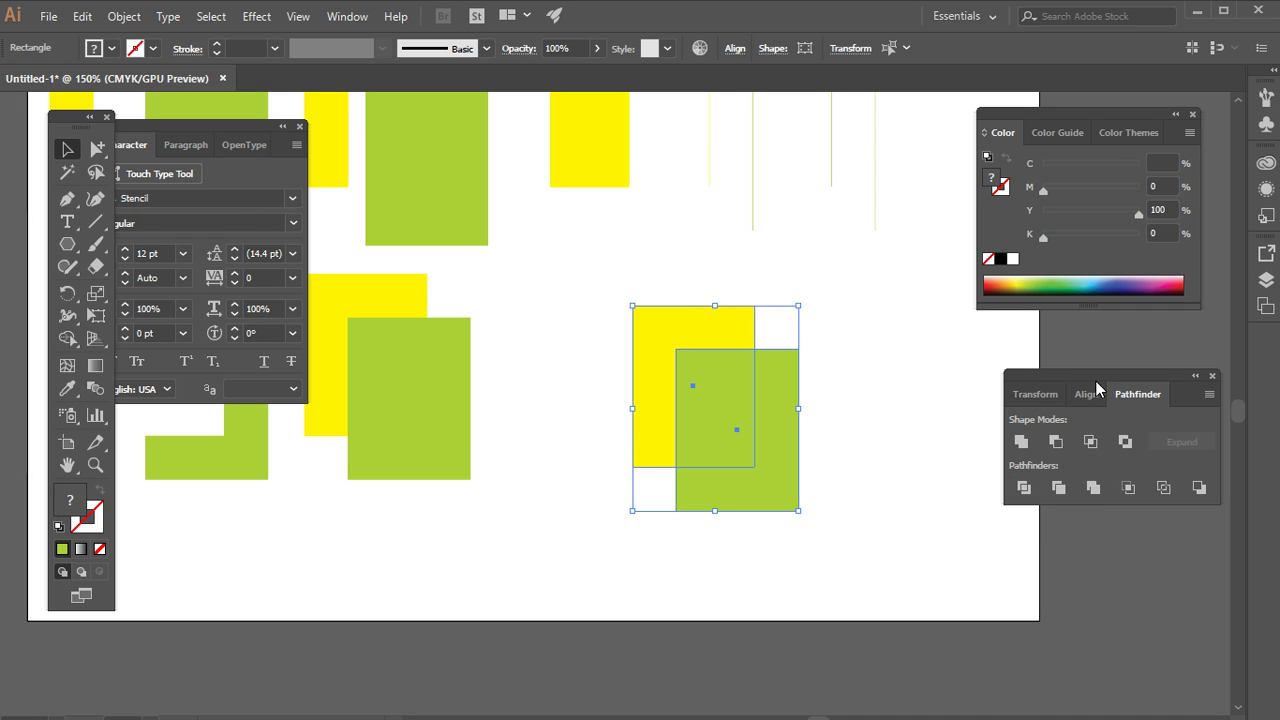
{"action": "left_click", "coordinate": [1025, 492]}
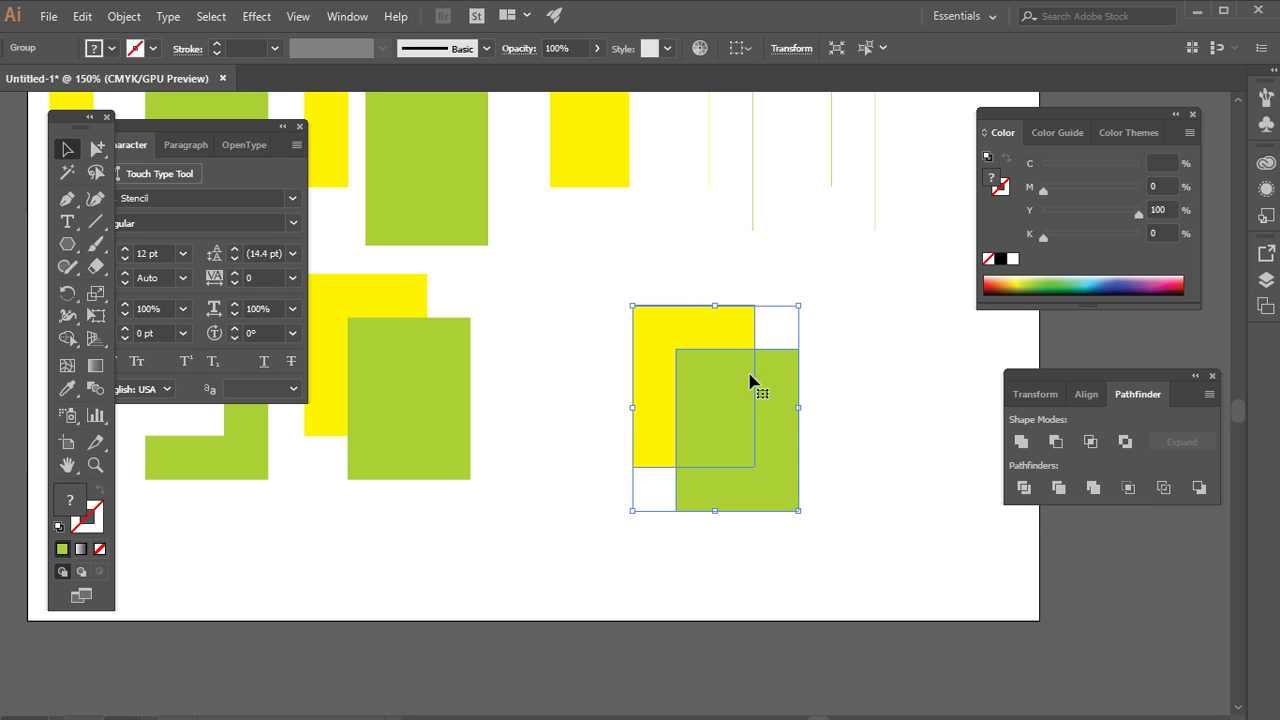
{"action": "left_click", "coordinate": [868, 429]}
{"action": "right_click", "coordinate": [761, 395]}
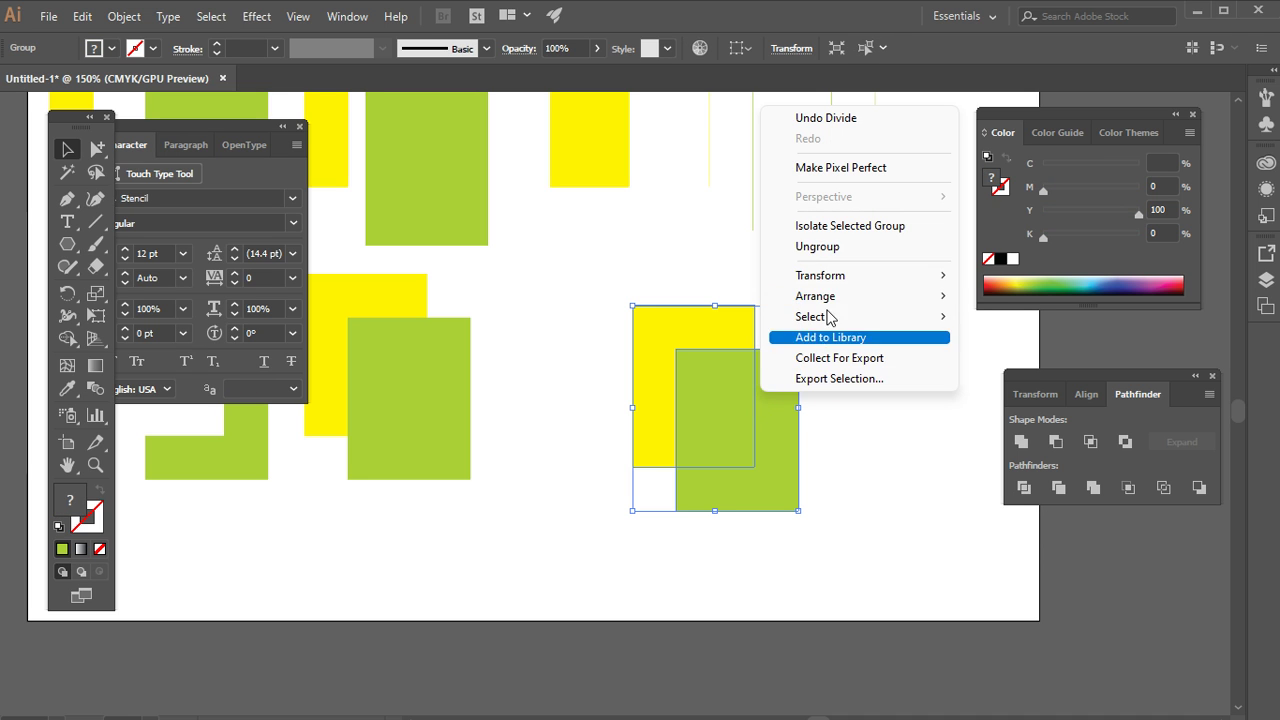
{"action": "left_click", "coordinate": [848, 250]}
Step: Pull the overlap piece out of the divided pair to the right, check a remaining L piece, and undo the move
{"action": "scroll", "coordinate": [888, 454], "scroll_direction": "up", "scroll_amount": 5}
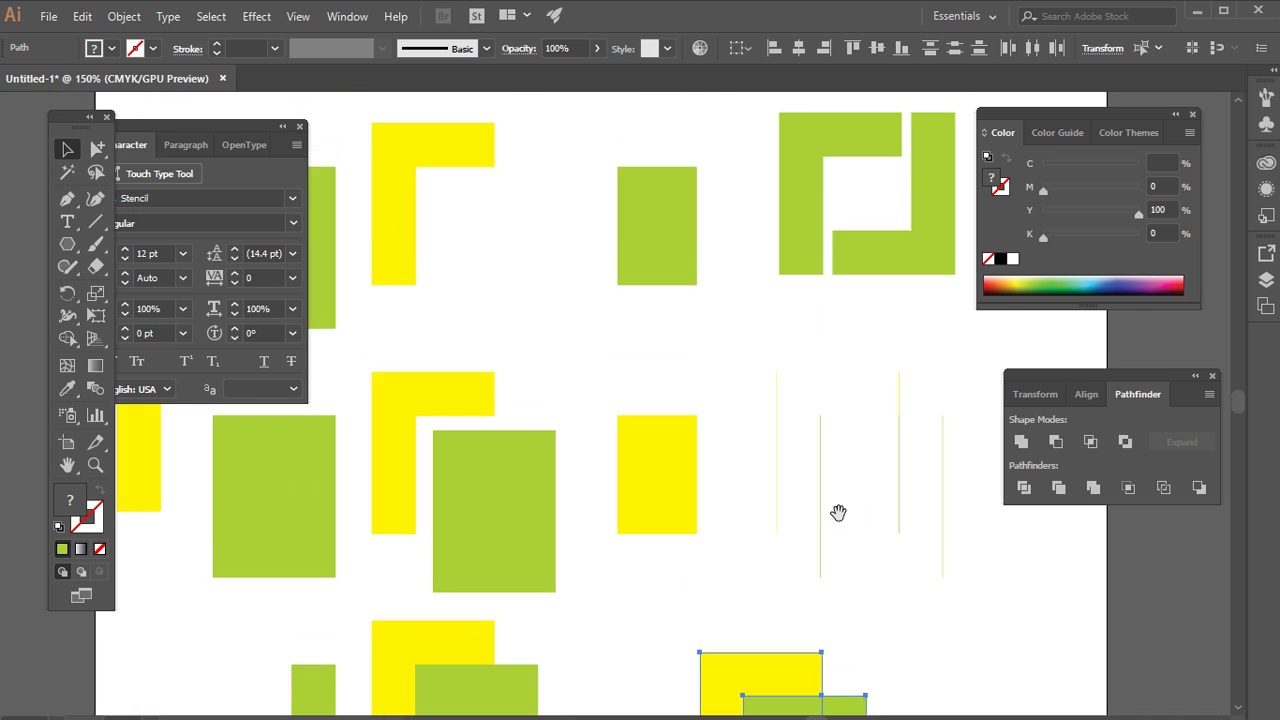
{"action": "scroll", "coordinate": [886, 320], "scroll_direction": "down", "scroll_amount": 5}
{"action": "left_click_drag", "start_coordinate": [886, 280], "coordinate": [658, 106]}
{"action": "left_click", "coordinate": [730, 447]}
{"action": "left_click", "coordinate": [626, 431]}
{"action": "left_click_drag", "start_coordinate": [626, 431], "coordinate": [901, 431]}
{"action": "left_click", "coordinate": [655, 505]}
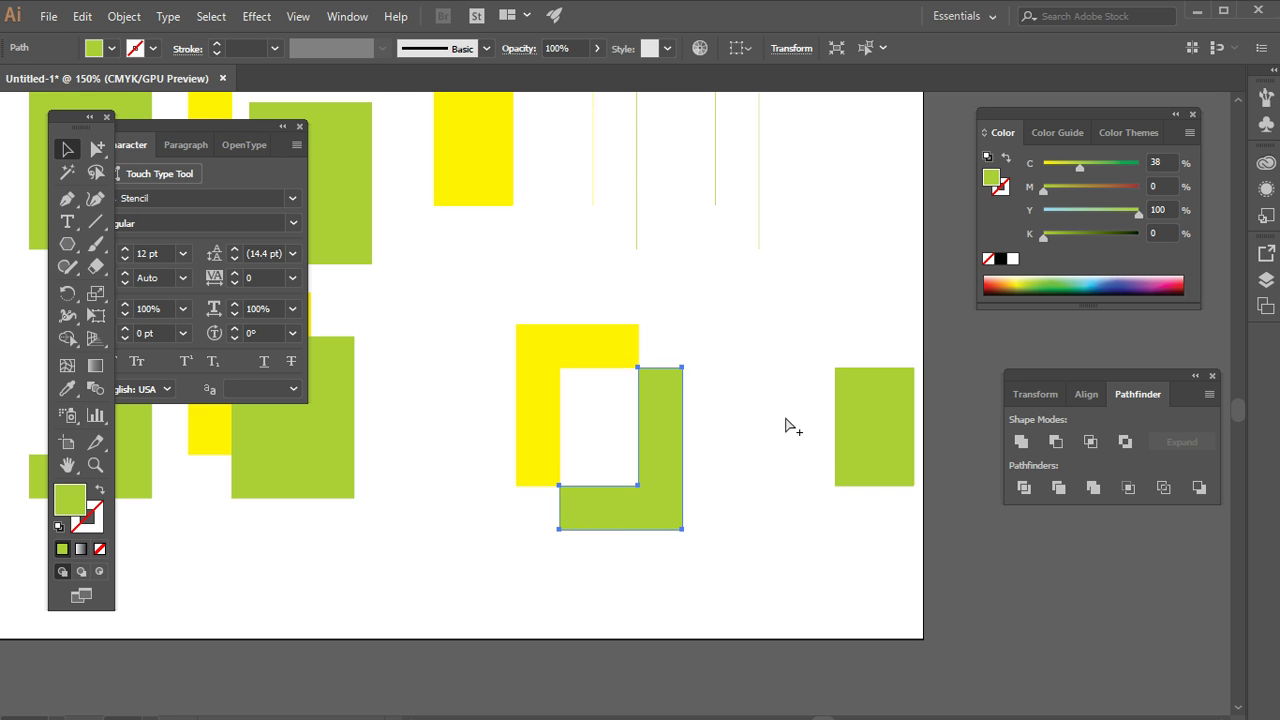
{"action": "key", "text": "ctrl+z"}
Step: Move the yellow and green L-shaped pieces of the divided pair away from the overlap piece and undo the move
{"action": "left_click", "coordinate": [549, 354]}
{"action": "left_click_drag", "start_coordinate": [576, 228], "coordinate": [682, 456]}
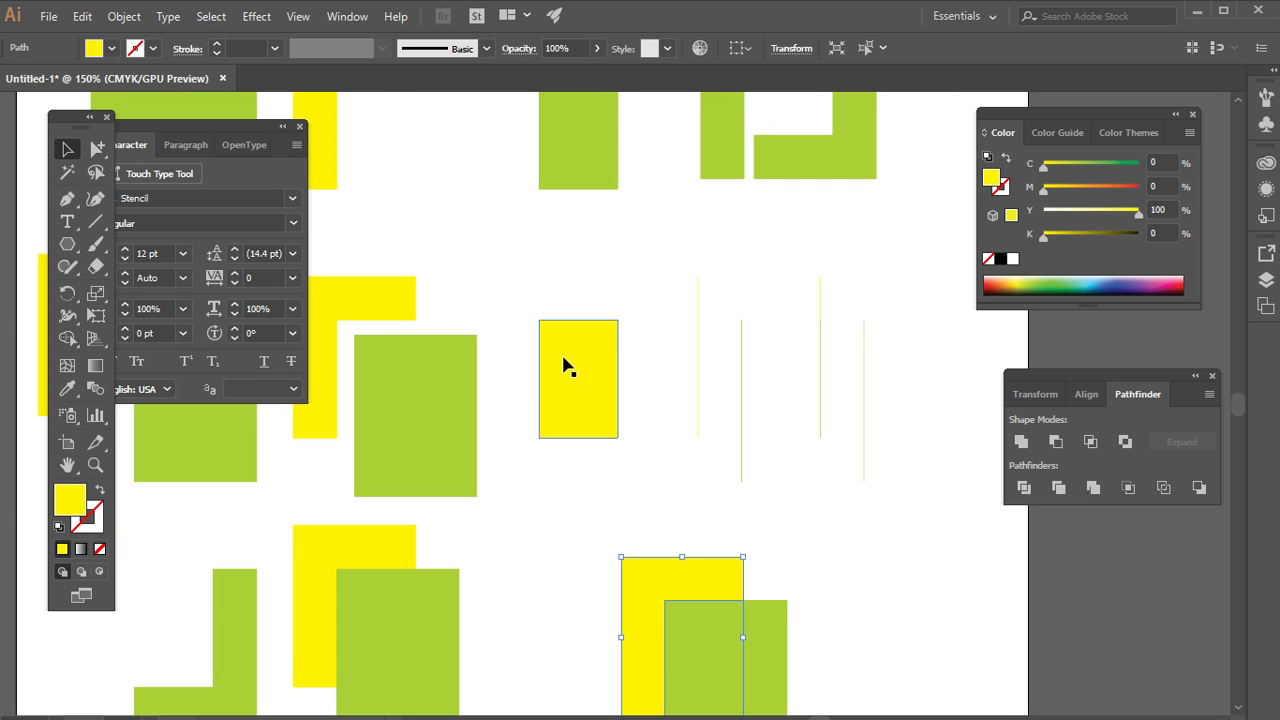
{"action": "scroll", "coordinate": [734, 529], "scroll_direction": "down", "scroll_amount": 3}
{"action": "left_click", "coordinate": [791, 589]}
{"action": "left_click", "coordinate": [759, 581]}
{"action": "left_click", "coordinate": [674, 417], "text": "shift"}
{"action": "left_click_drag", "start_coordinate": [763, 506], "coordinate": [880, 525]}
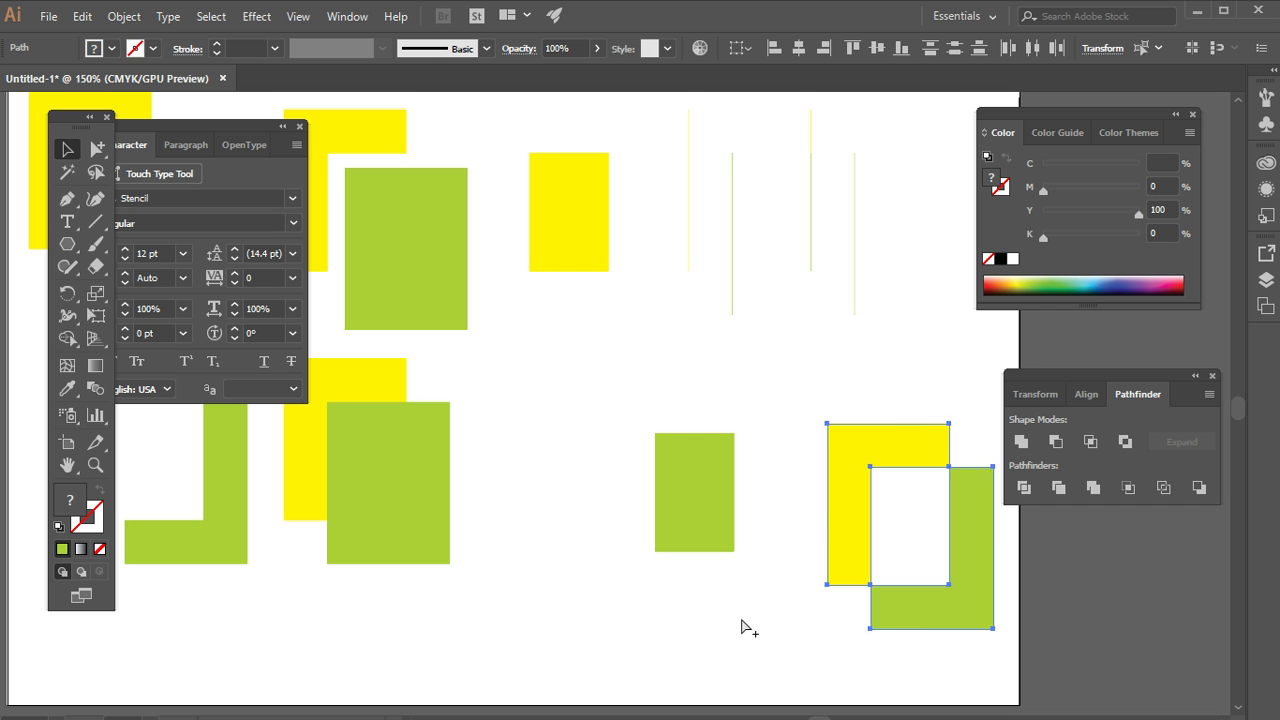
{"action": "key", "text": "ctrl+z"}
Step: Move both green pieces of the divided pair down and right from the yellow L, and undo the move
{"action": "left_click", "coordinate": [851, 571]}
{"action": "left_click_drag", "start_coordinate": [738, 430], "coordinate": [786, 486]}
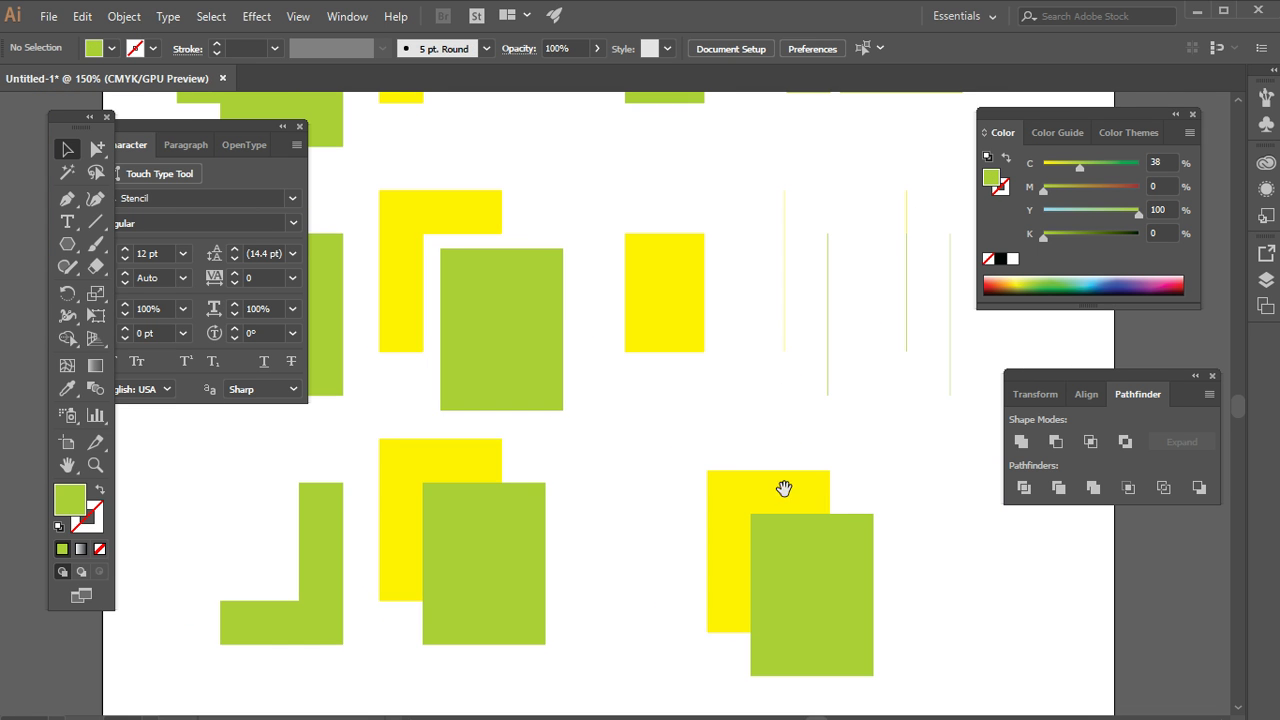
{"action": "left_click_drag", "start_coordinate": [600, 334], "coordinate": [795, 572]}
{"action": "scroll", "coordinate": [674, 346], "scroll_direction": "up", "scroll_amount": 3}
{"action": "scroll", "coordinate": [674, 346], "scroll_direction": "left", "scroll_amount": 1}
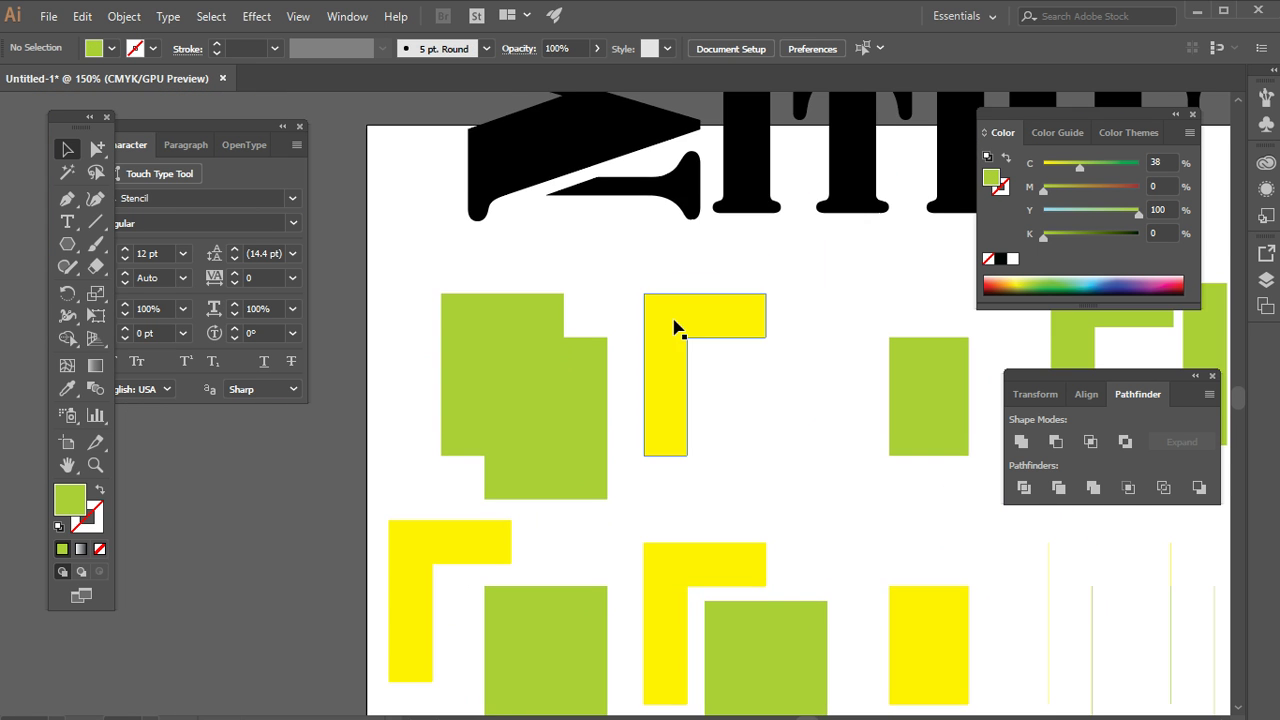
{"action": "scroll", "coordinate": [720, 410], "scroll_direction": "down", "scroll_amount": 8}
{"action": "scroll", "coordinate": [720, 410], "scroll_direction": "right", "scroll_amount": 5}
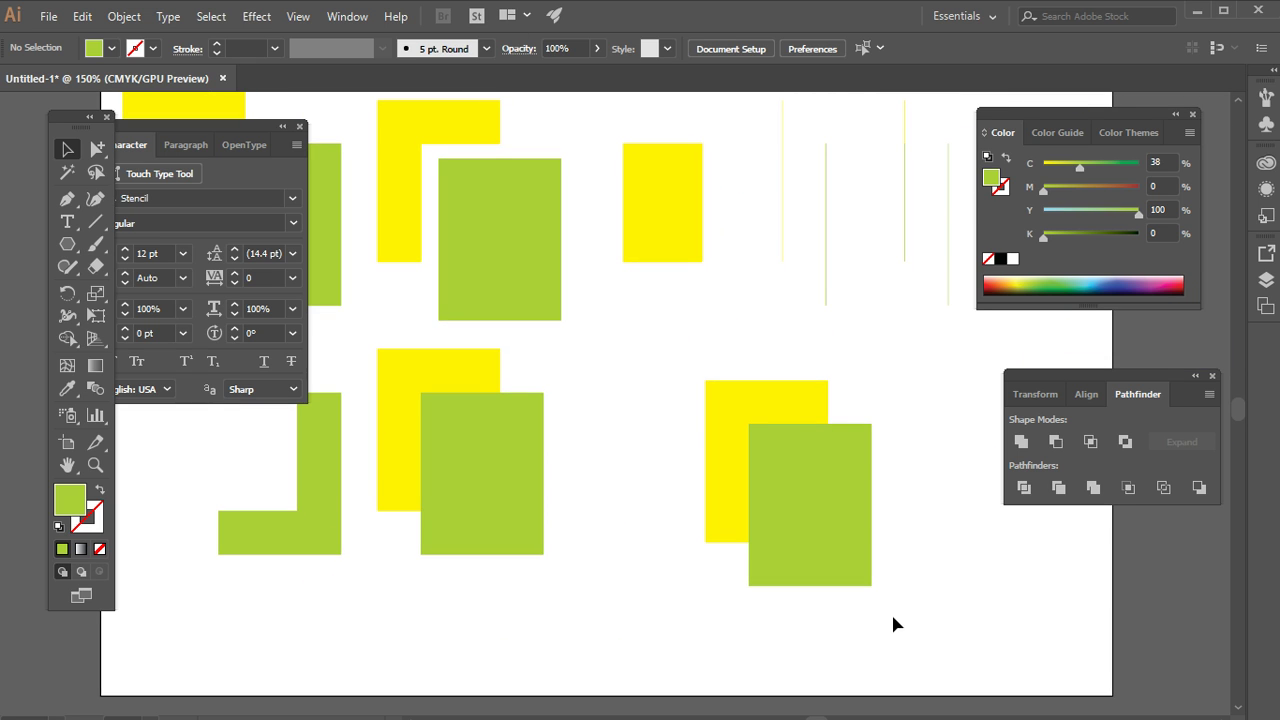
{"action": "left_click_drag", "start_coordinate": [803, 483], "coordinate": [950, 565]}
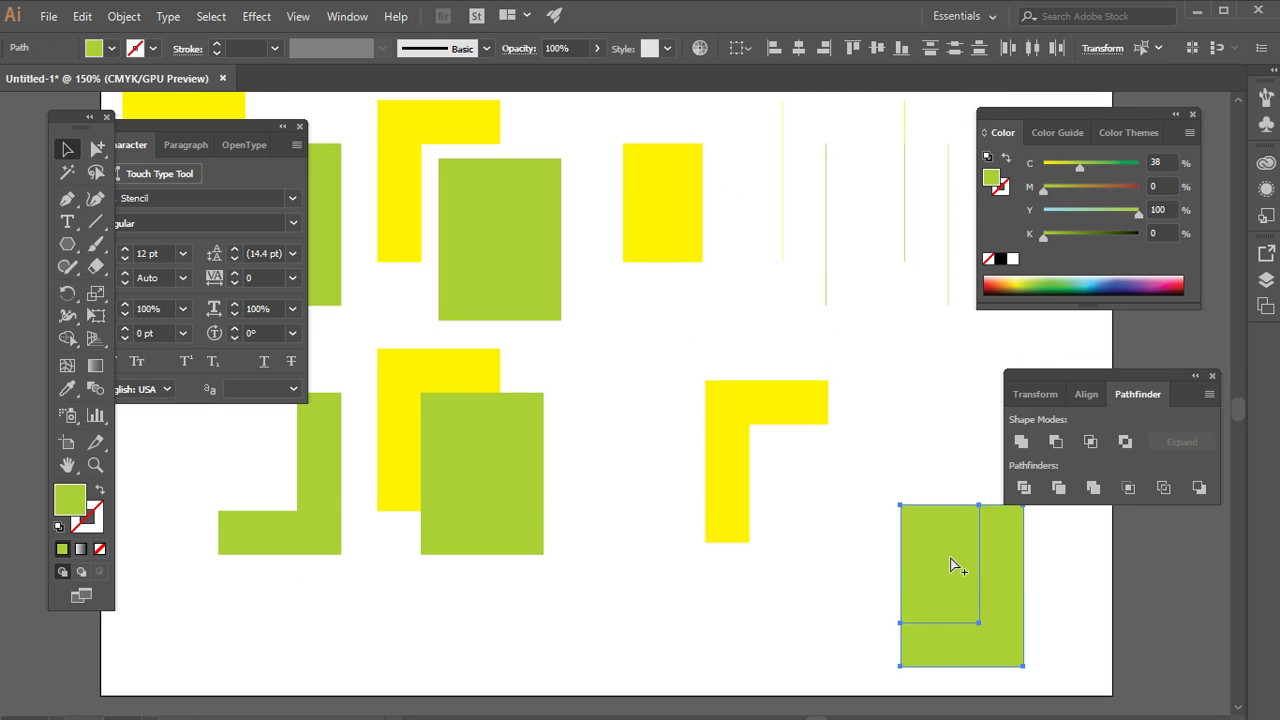
{"action": "key", "text": "ctrl+z"}
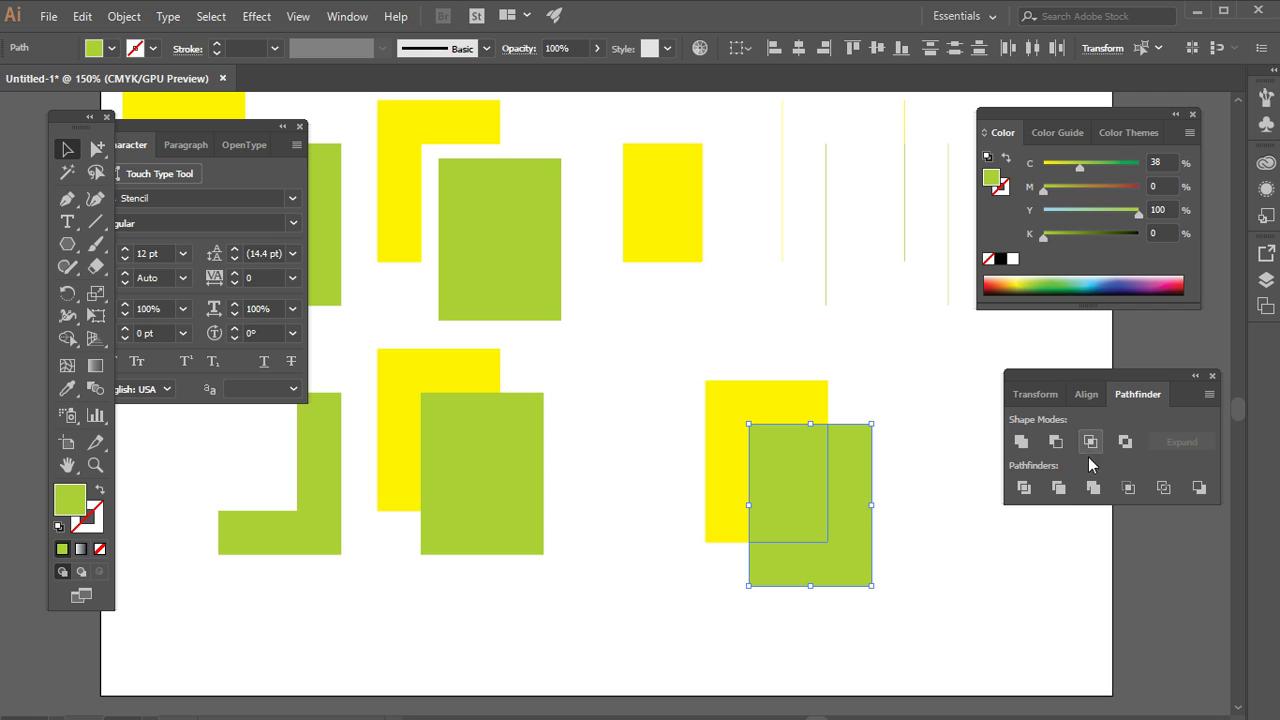
Step: Select the outlined pair in the second row to examine its line segments and deselect it
{"action": "left_click_drag", "start_coordinate": [826, 143], "coordinate": [853, 428]}
{"action": "left_click_drag", "start_coordinate": [917, 437], "coordinate": [850, 340]}
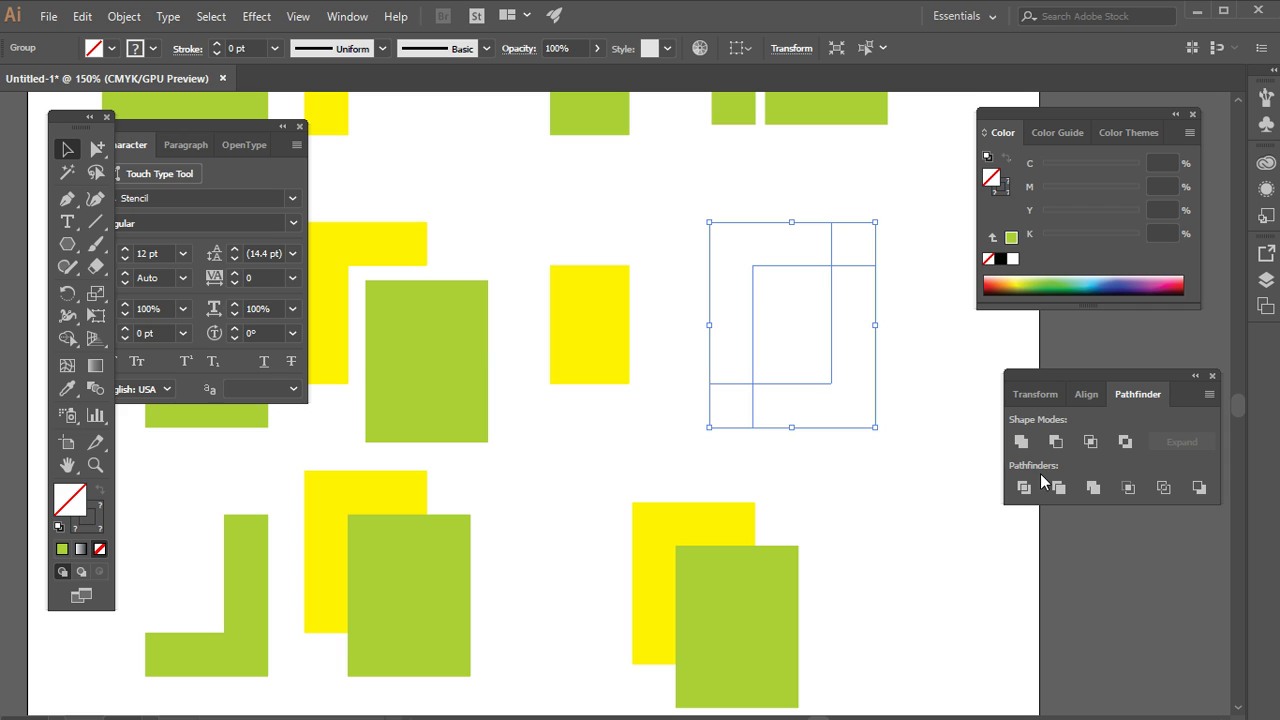
{"action": "left_click", "coordinate": [845, 455]}
Step: Delete all the Pathfinder demonstration shapes below the name logo
{"action": "key", "text": "ctrl+minus"}
{"action": "key", "text": "ctrl+minus"}
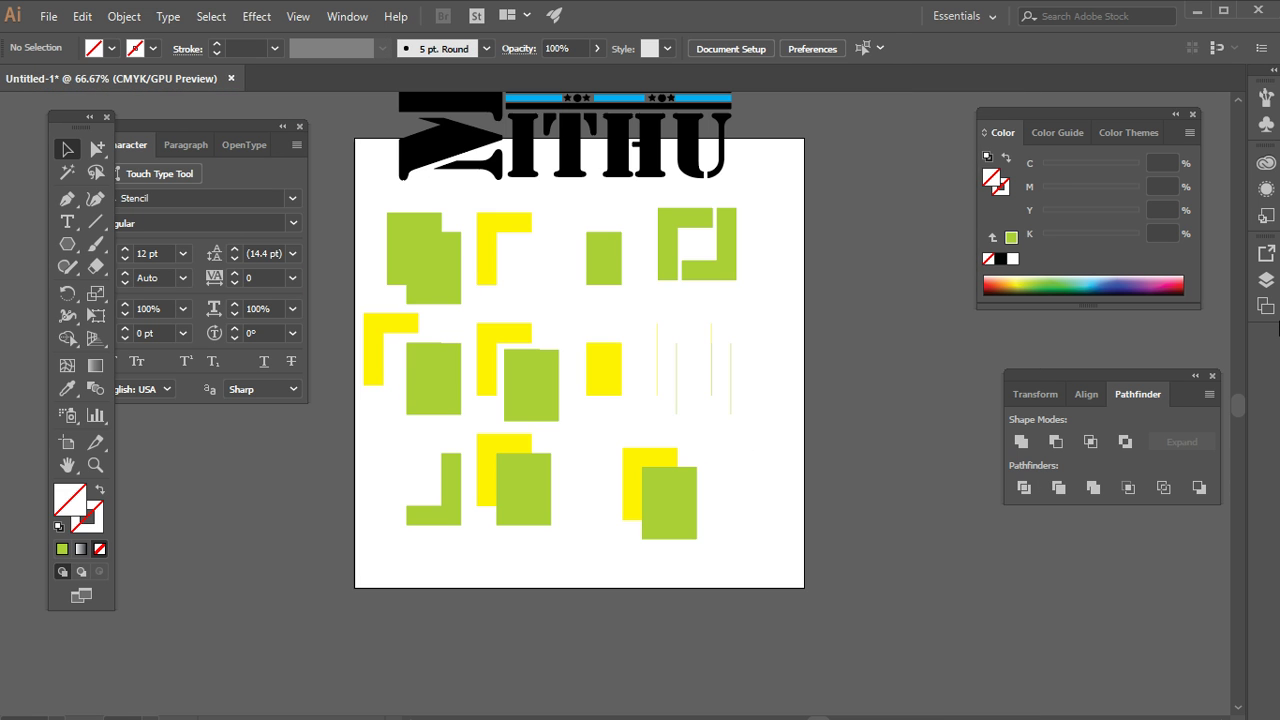
{"action": "left_click_drag", "start_coordinate": [769, 580], "coordinate": [380, 248]}
{"action": "key", "text": "Delete"}
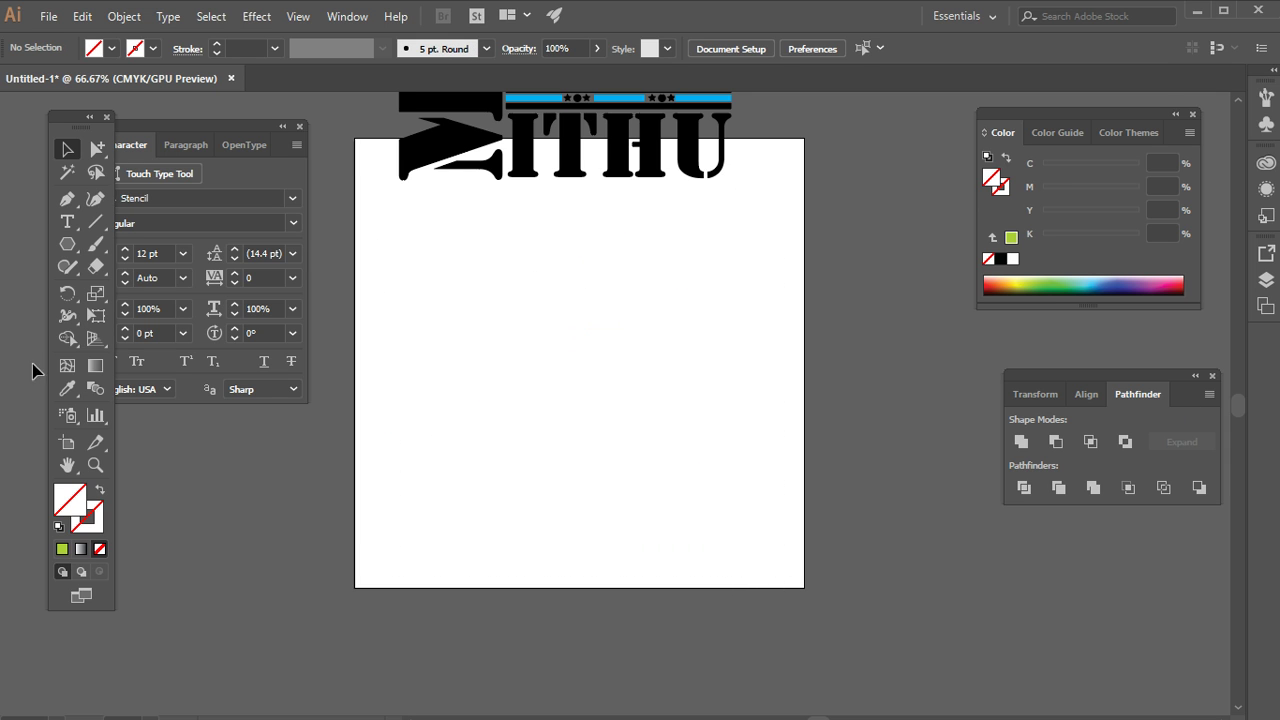
Step: Draw a circle about 4.15 in across below the name logo and fill it with green (C 100, M 0, Y 100, K 0)
{"action": "left_click", "coordinate": [67, 244]}
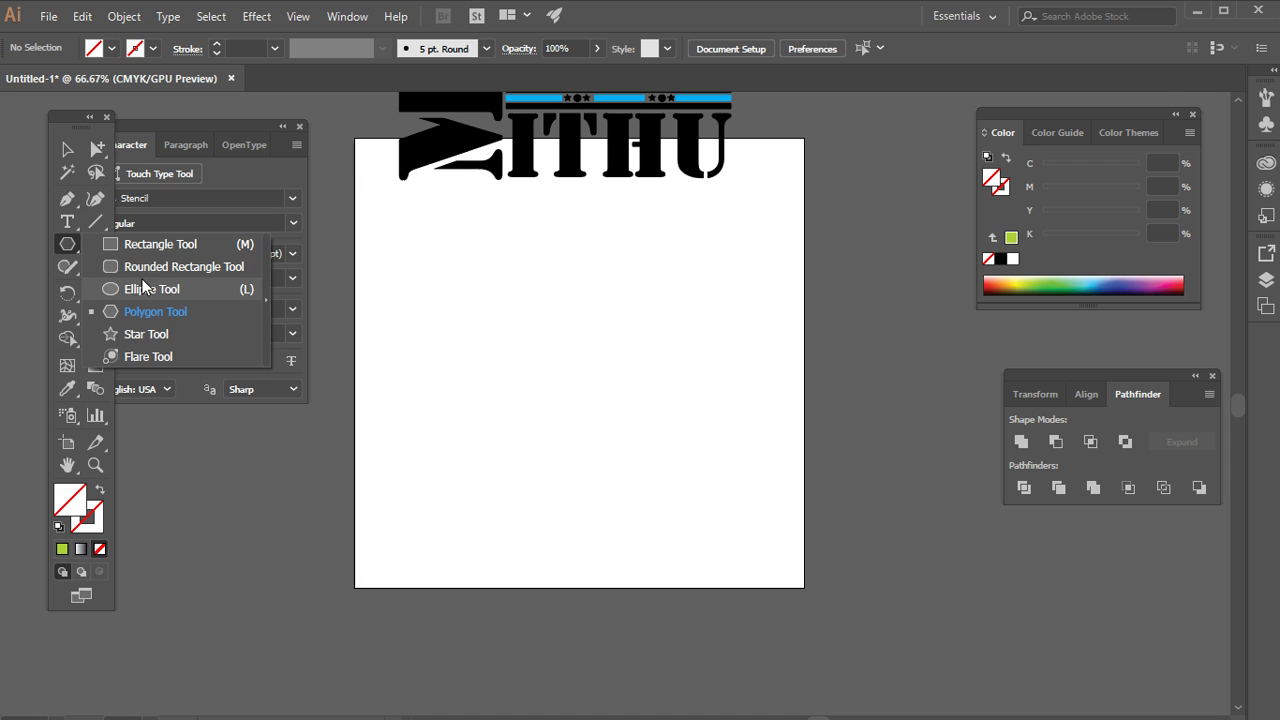
{"action": "left_click", "coordinate": [142, 288]}
{"action": "left_click_drag", "start_coordinate": [465, 276], "coordinate": [651, 461]}
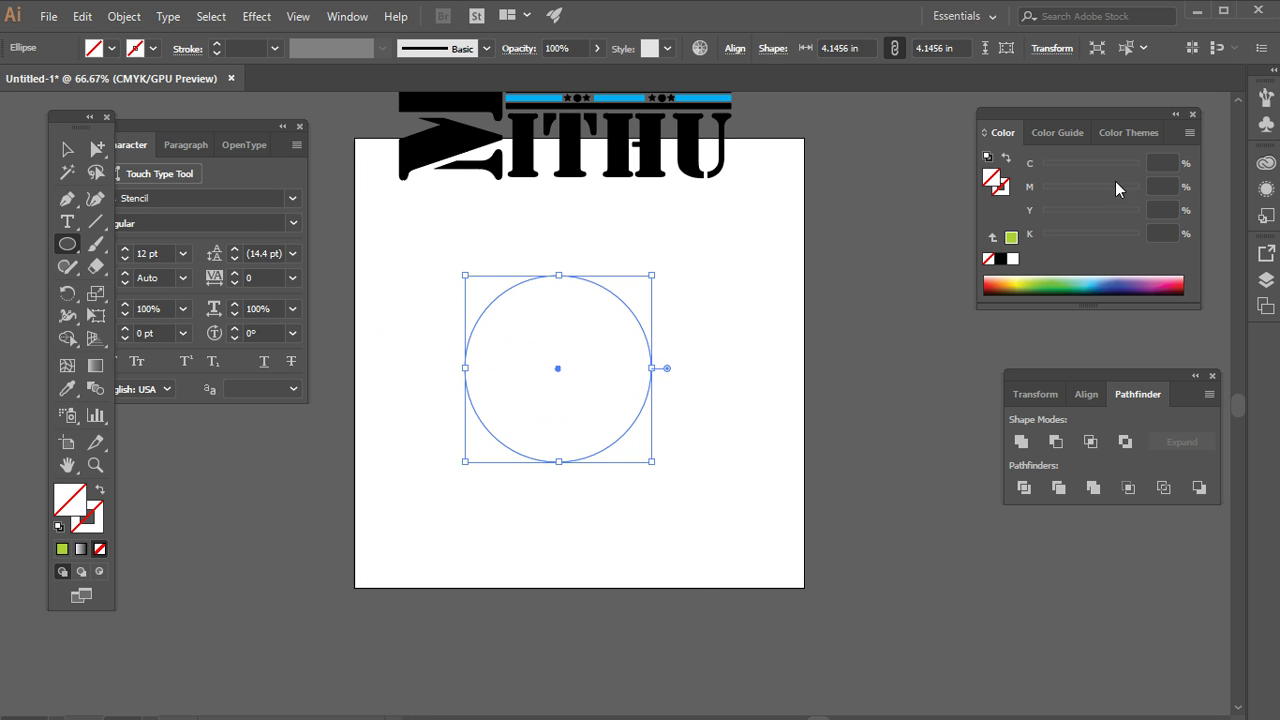
{"action": "left_click", "coordinate": [1011, 237]}
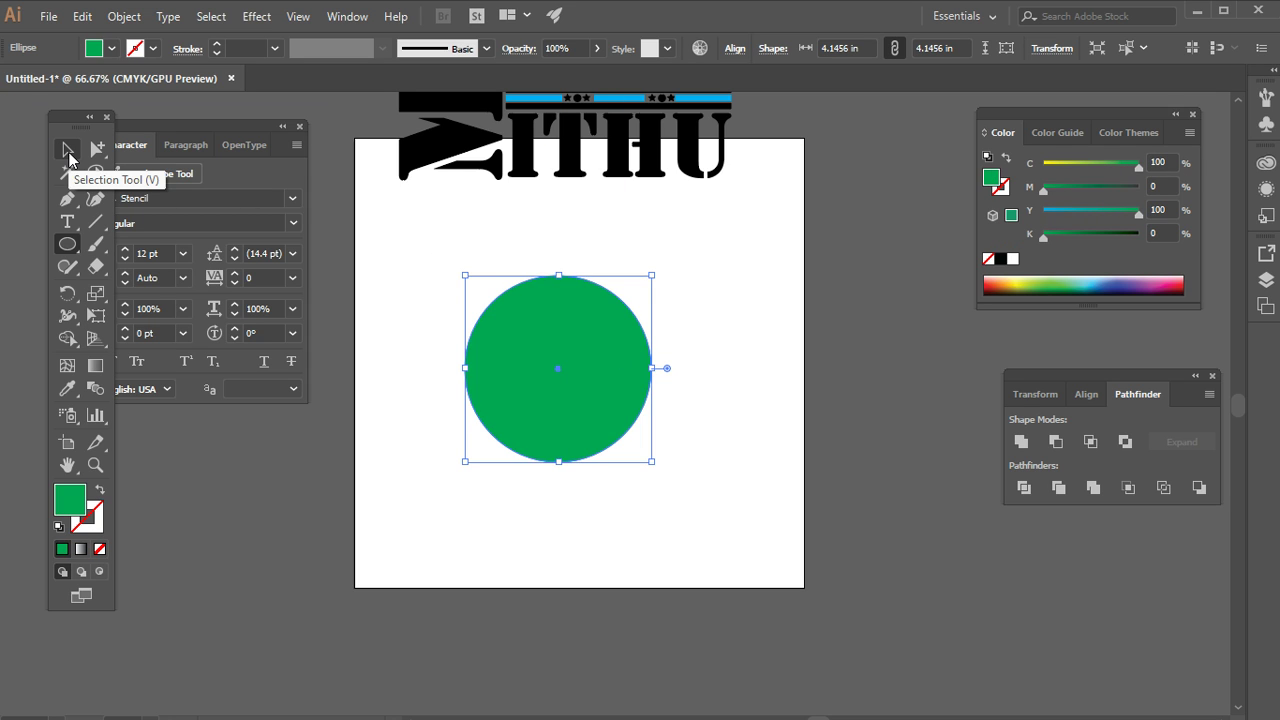
{"action": "left_click", "coordinate": [68, 157]}
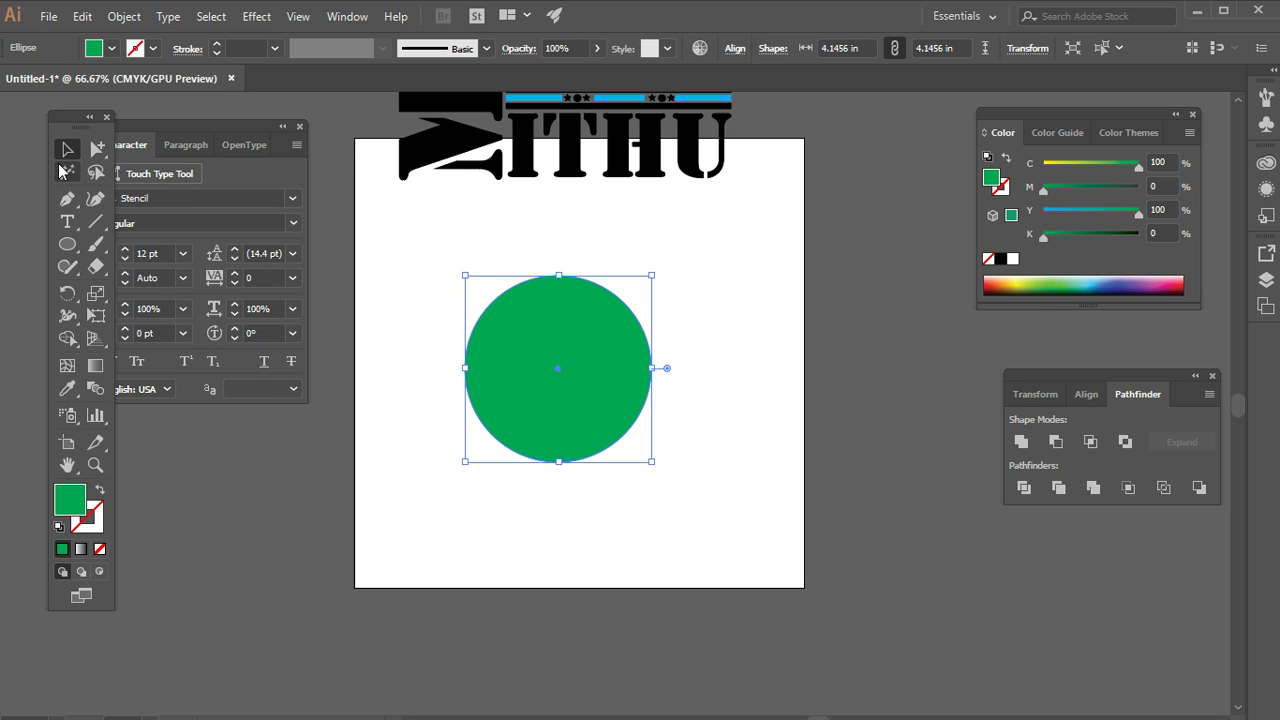
Step: Duplicate the green circle, offsetting the copy slightly down and to the right so both circles overlap
{"action": "left_click", "coordinate": [543, 443]}
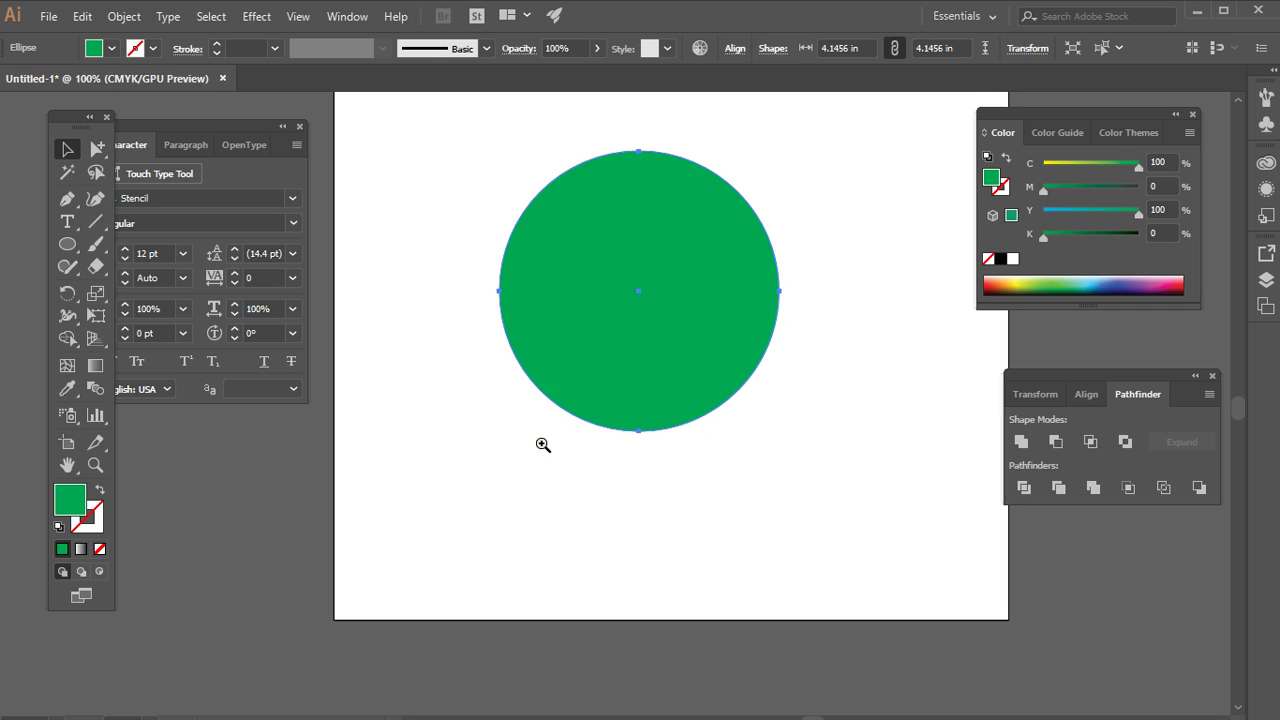
{"action": "left_click_drag", "start_coordinate": [680, 489], "coordinate": [640, 614]}
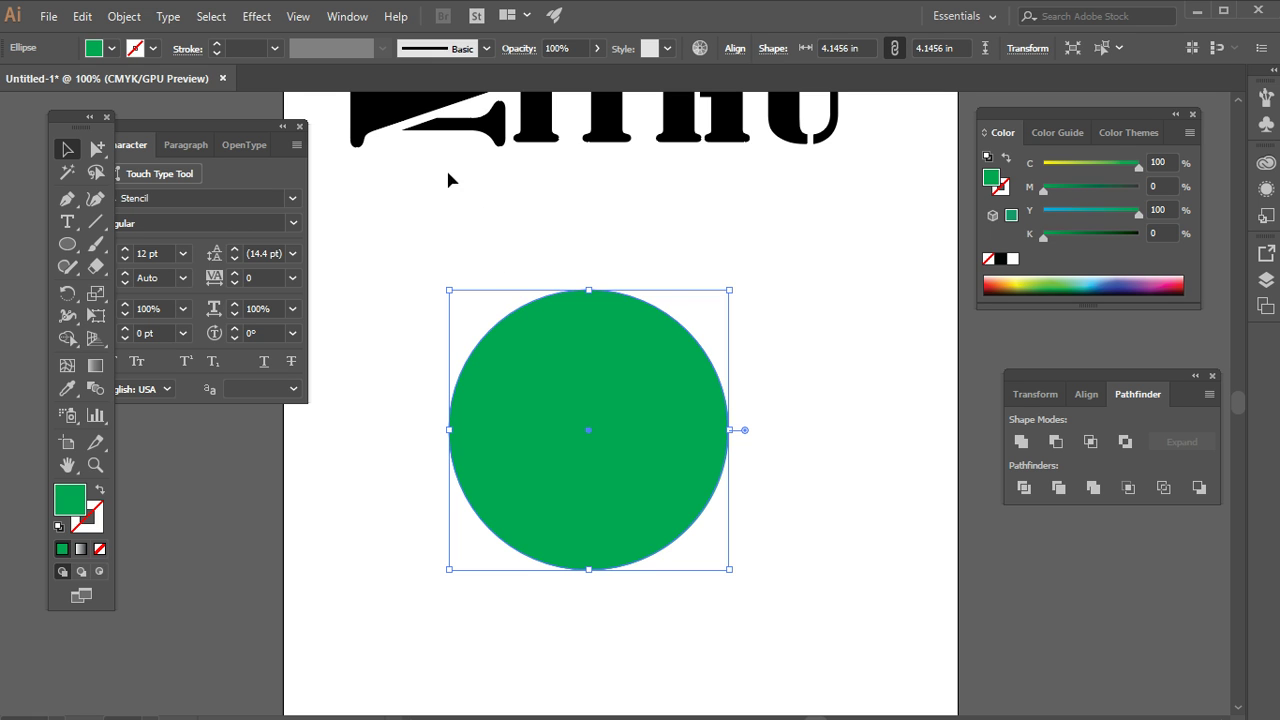
{"action": "left_click_drag", "start_coordinate": [640, 429], "coordinate": [536, 244]}
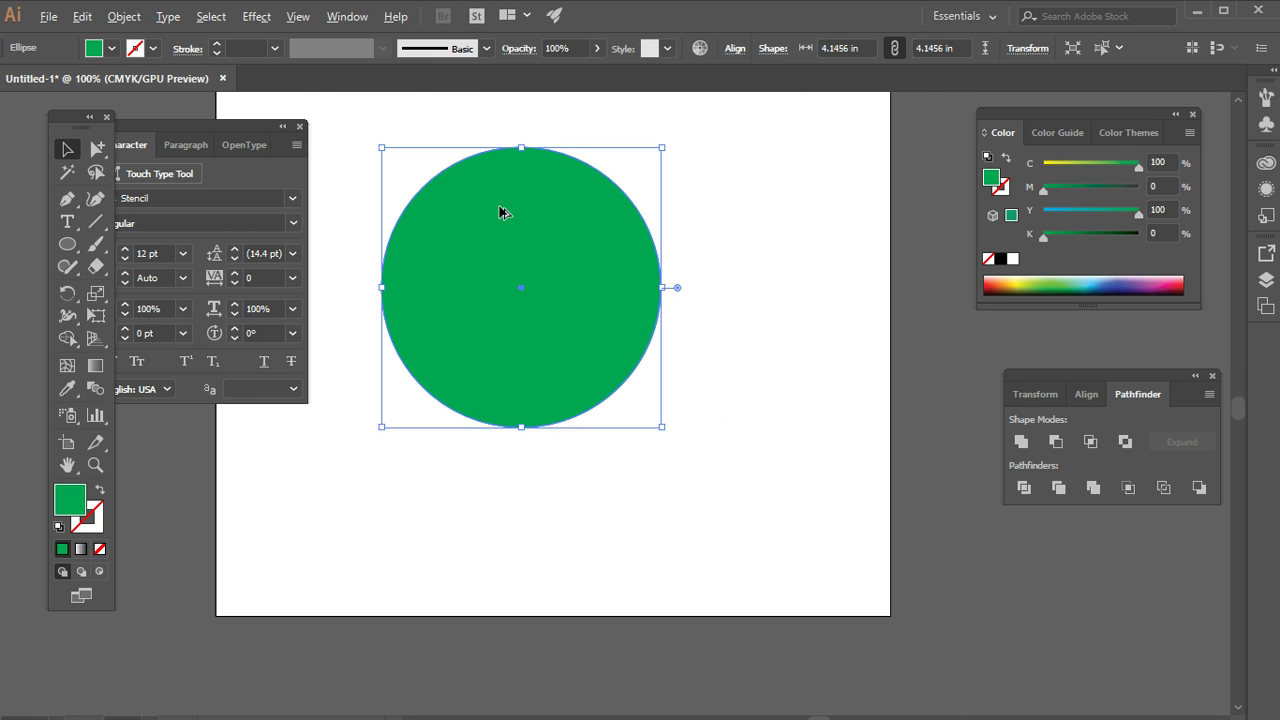
{"action": "key", "text": "alt"}
{"action": "left_click", "coordinate": [731, 414]}
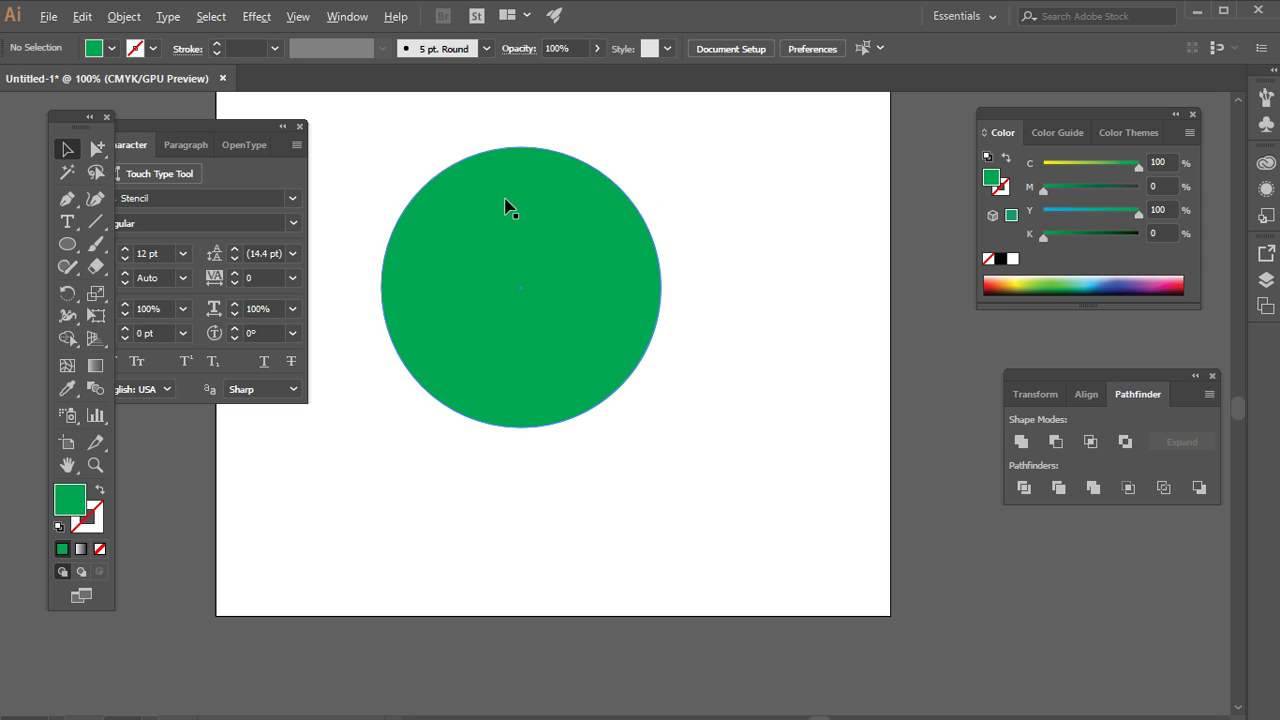
{"action": "left_click", "coordinate": [437, 260]}
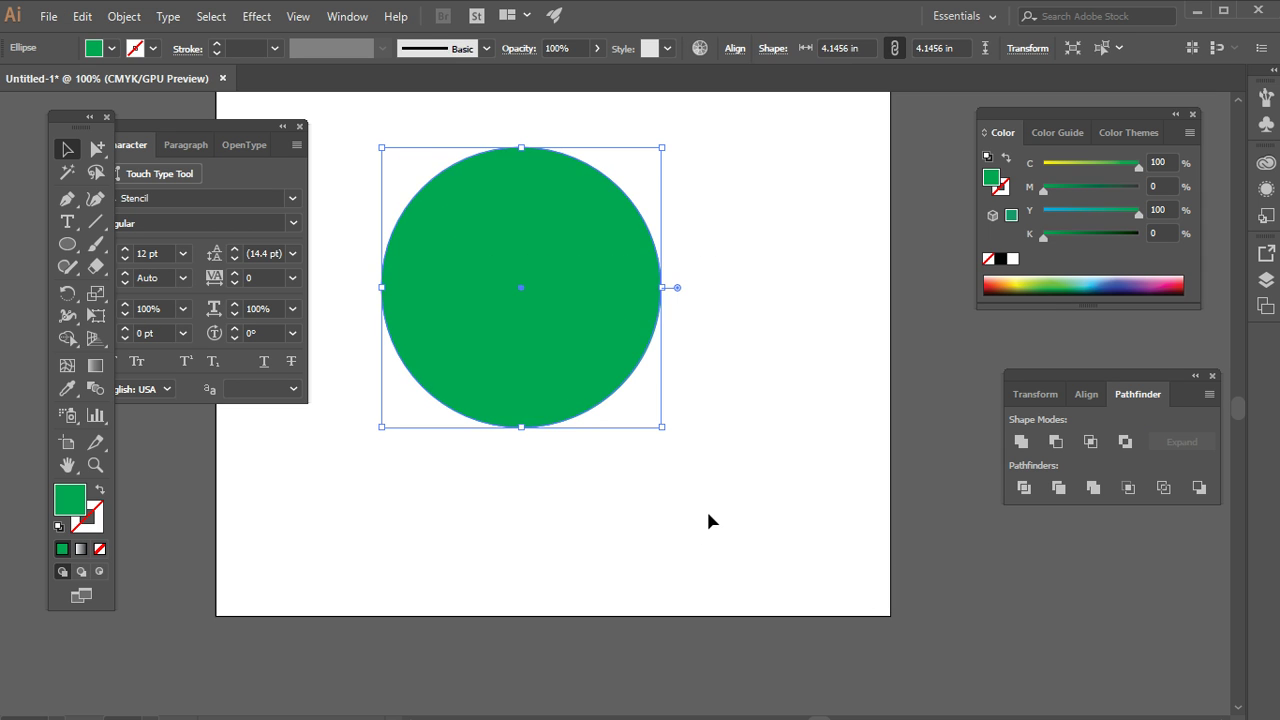
{"action": "left_click_drag", "start_coordinate": [487, 203], "coordinate": [503, 240]}
Step: Divide the two overlapping circles with Pathfinder, ungroup the pieces and delete all but the upper-left crescent
{"action": "left_click_drag", "start_coordinate": [787, 518], "coordinate": [575, 286]}
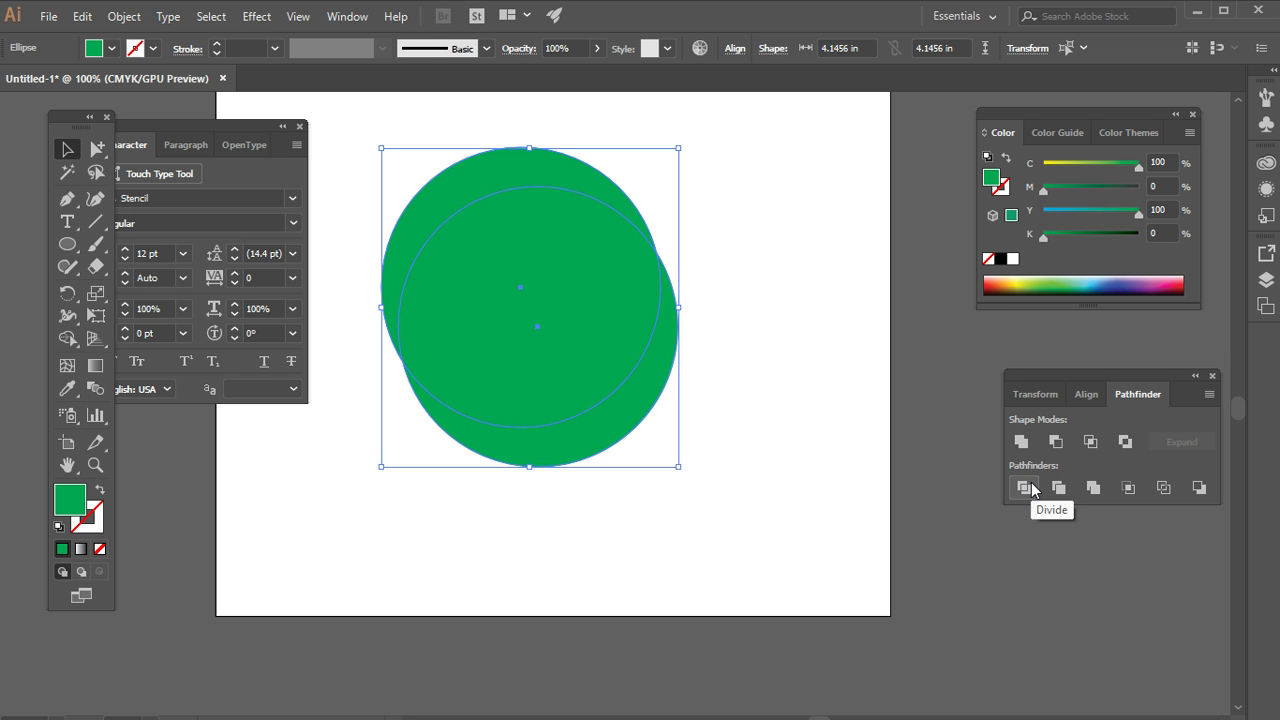
{"action": "left_click", "coordinate": [1030, 488]}
{"action": "right_click", "coordinate": [788, 375]}
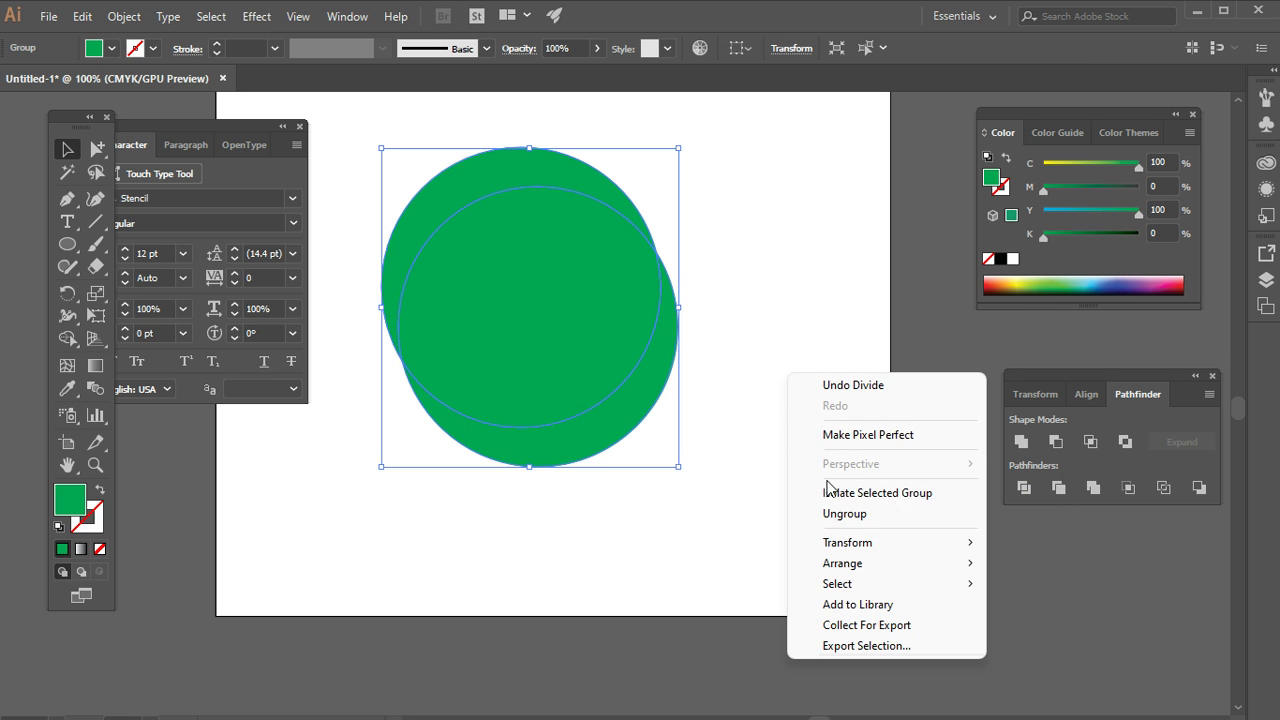
{"action": "left_click", "coordinate": [848, 515]}
{"action": "left_click", "coordinate": [586, 359]}
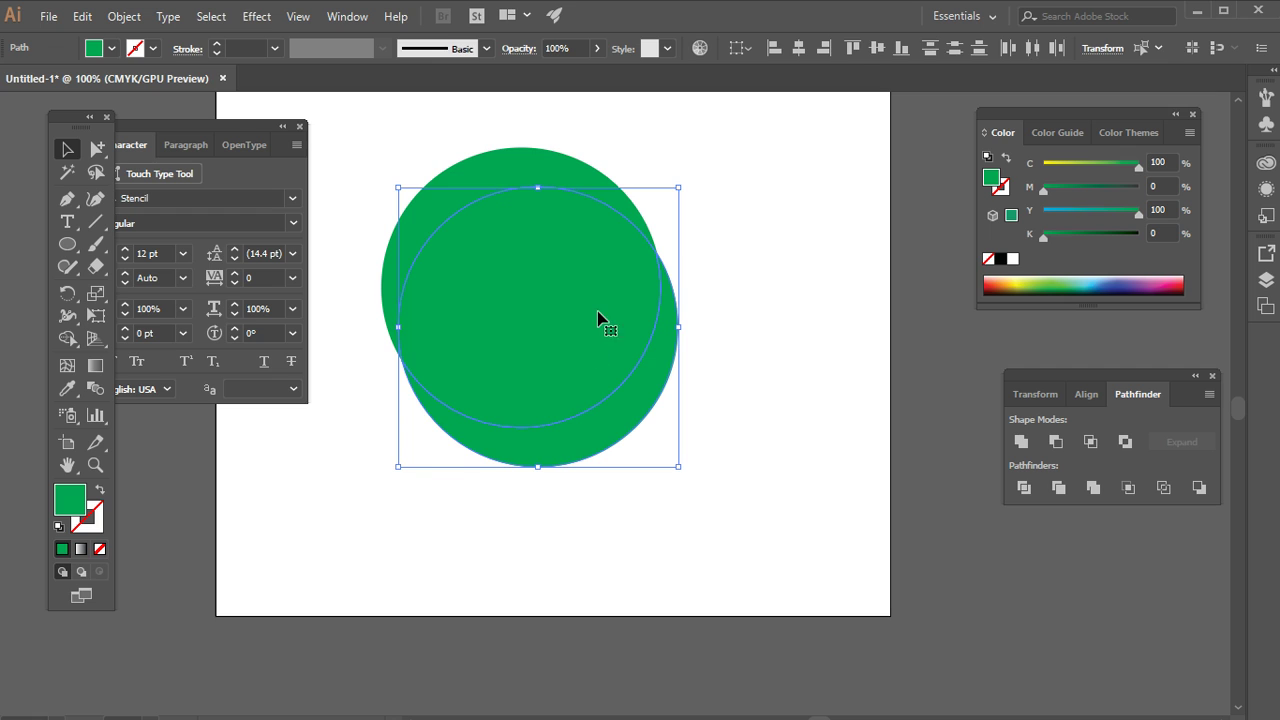
{"action": "key", "text": "Delete"}
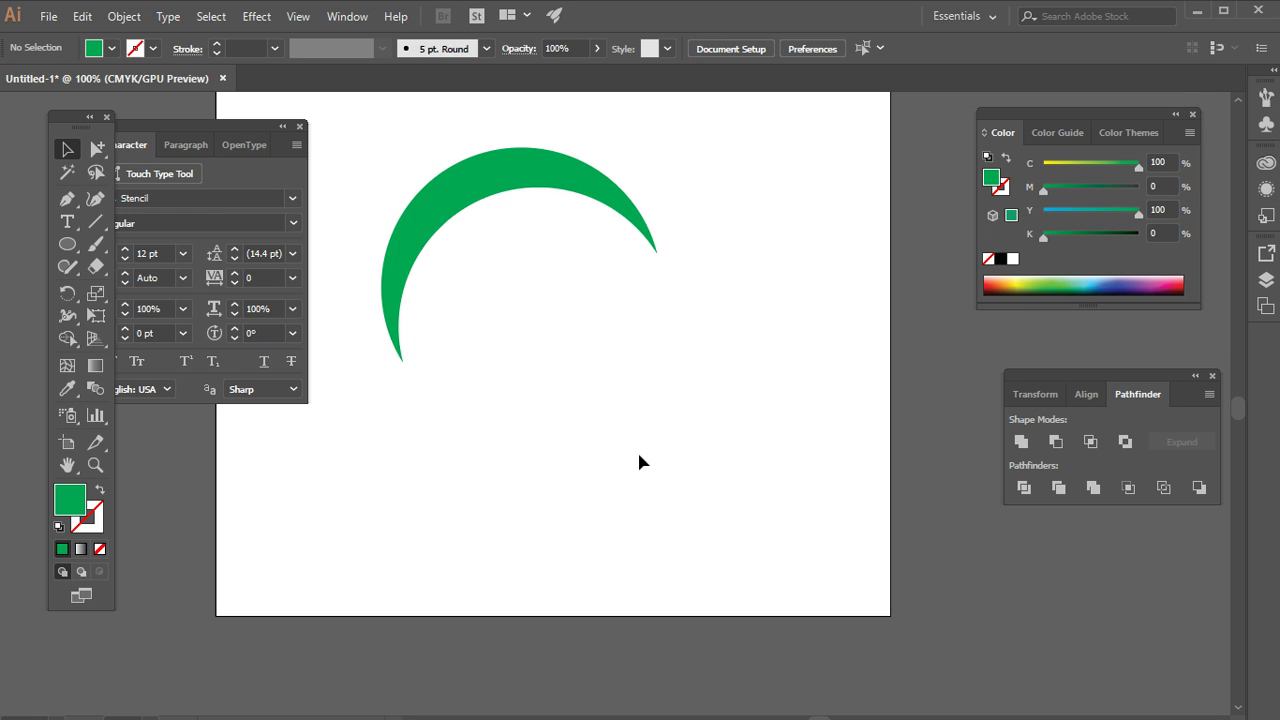
Step: Draw a small five-pointed star on the crescent's upper-left part, with a second, slightly larger star above and to its right
{"action": "key", "text": "ctrl+plus"}
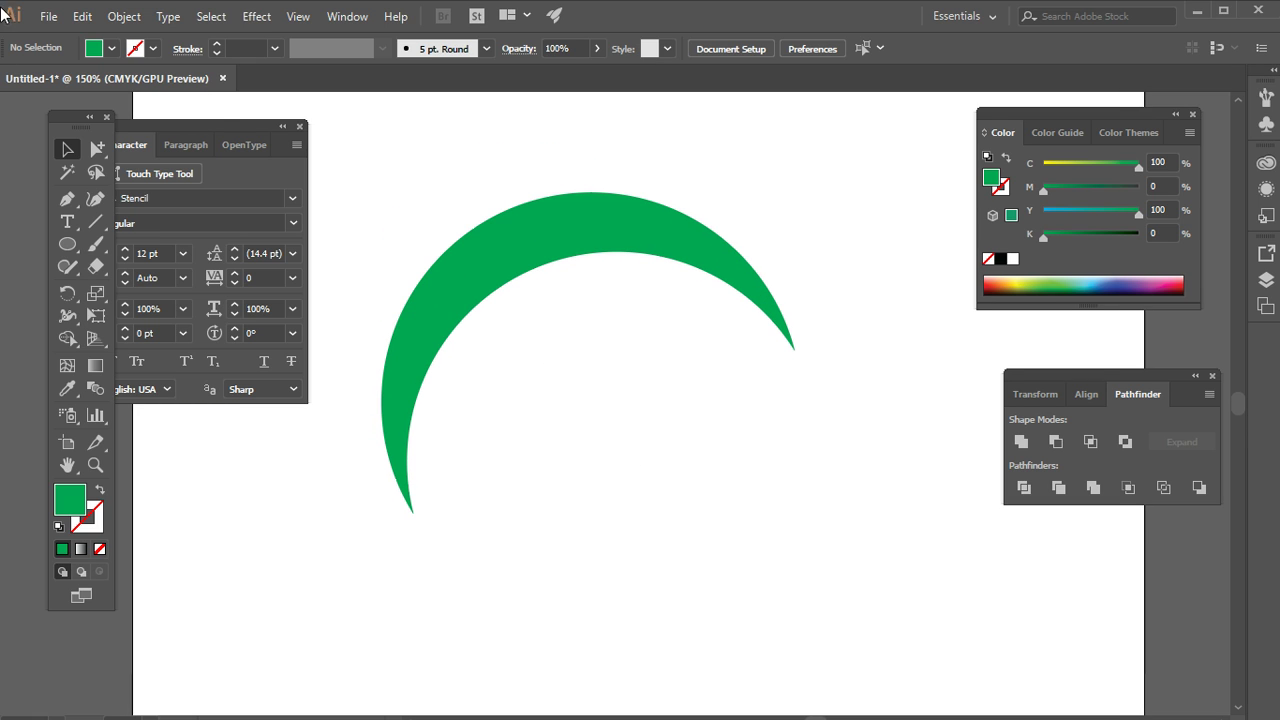
{"action": "left_click", "coordinate": [67, 244]}
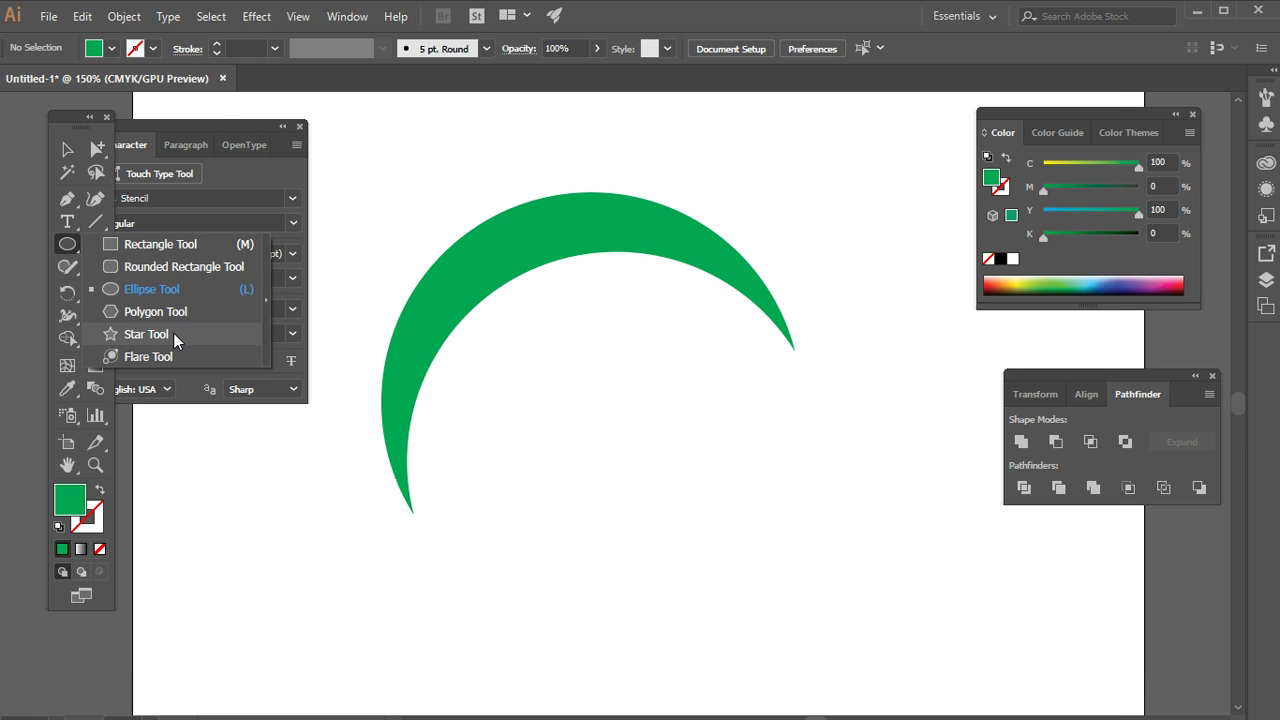
{"action": "left_click", "coordinate": [173, 333]}
{"action": "left_click_drag", "start_coordinate": [75, 244], "coordinate": [139, 333]}
{"action": "left_click", "coordinate": [412, 310]}
{"action": "left_click_drag", "start_coordinate": [524, 402], "coordinate": [583, 391]}
{"action": "left_click", "coordinate": [79, 158]}
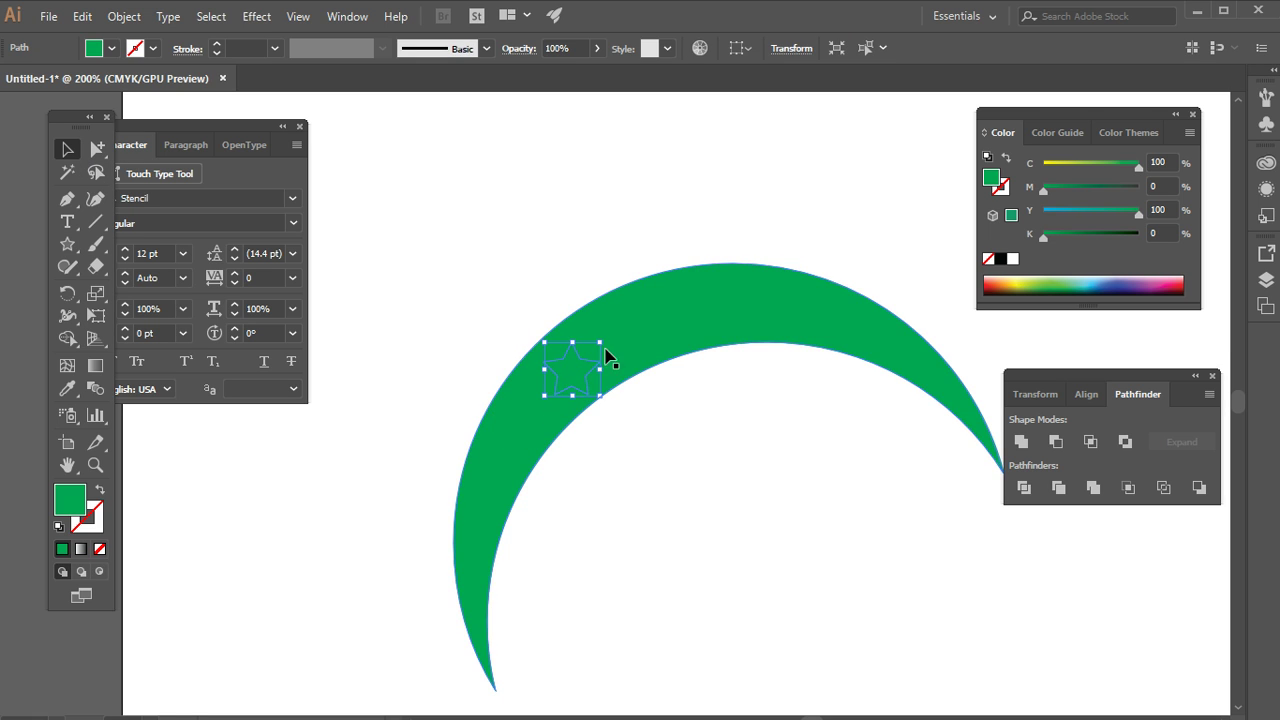
{"action": "left_click_drag", "start_coordinate": [603, 345], "coordinate": [607, 338]}
{"action": "left_click", "coordinate": [525, 433]}
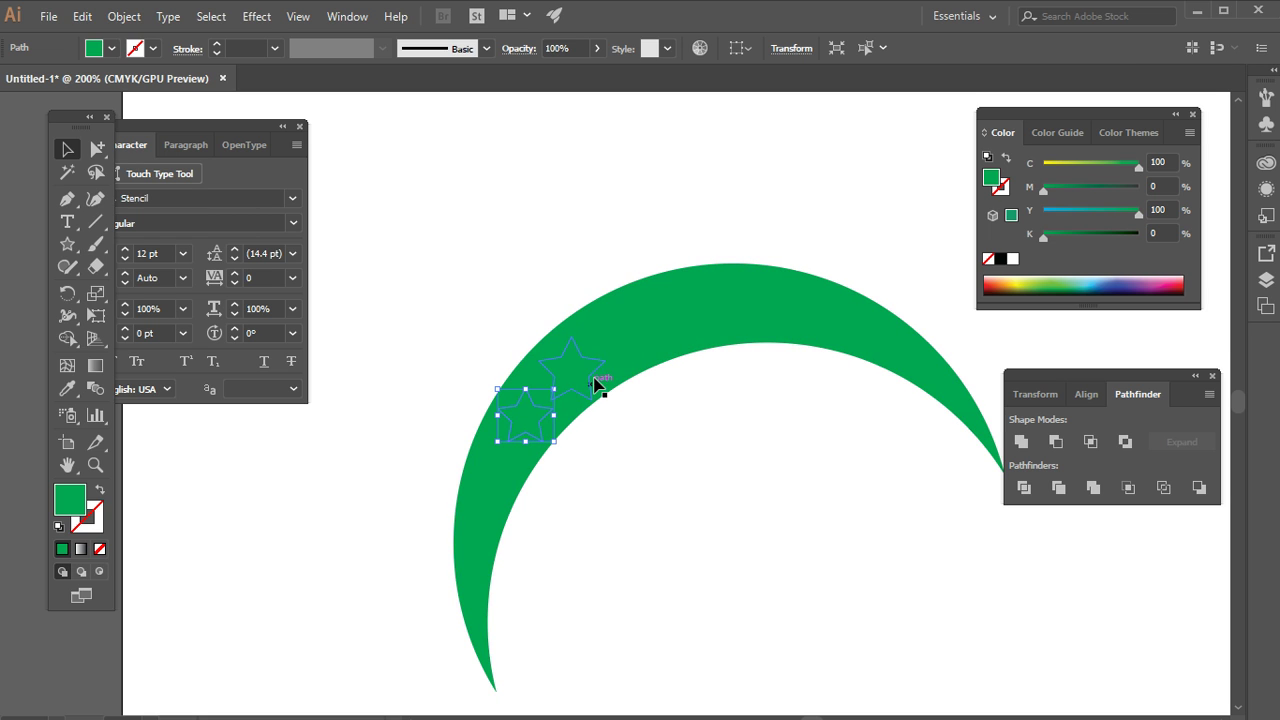
Step: Fill both stars with light green by setting cyan to 42%
{"action": "left_click", "coordinate": [586, 373], "text": "shift"}
{"action": "left_click", "coordinate": [1082, 163]}
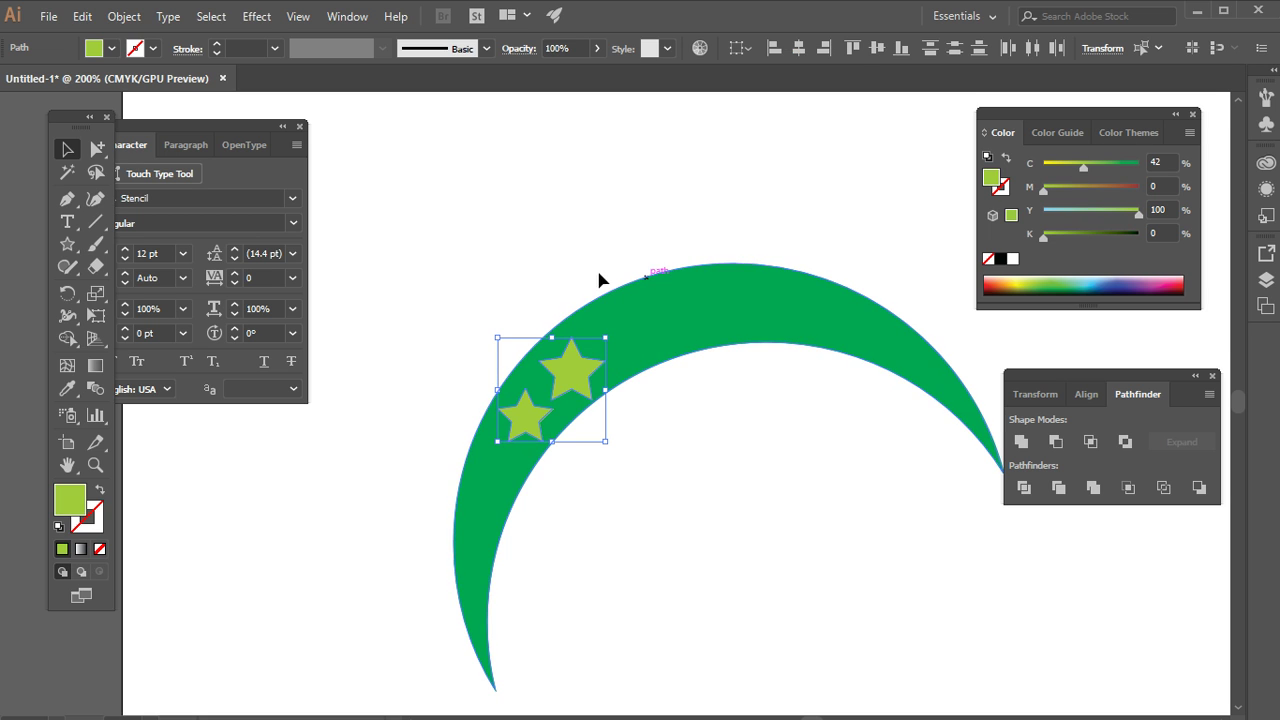
{"action": "left_click", "coordinate": [573, 324]}
Step: Duplicate the stars along the crescent to make a row of five, with the middle star enlarged
{"action": "left_click_drag", "start_coordinate": [580, 386], "coordinate": [640, 347]}
{"action": "left_click_drag", "start_coordinate": [665, 301], "coordinate": [673, 293]}
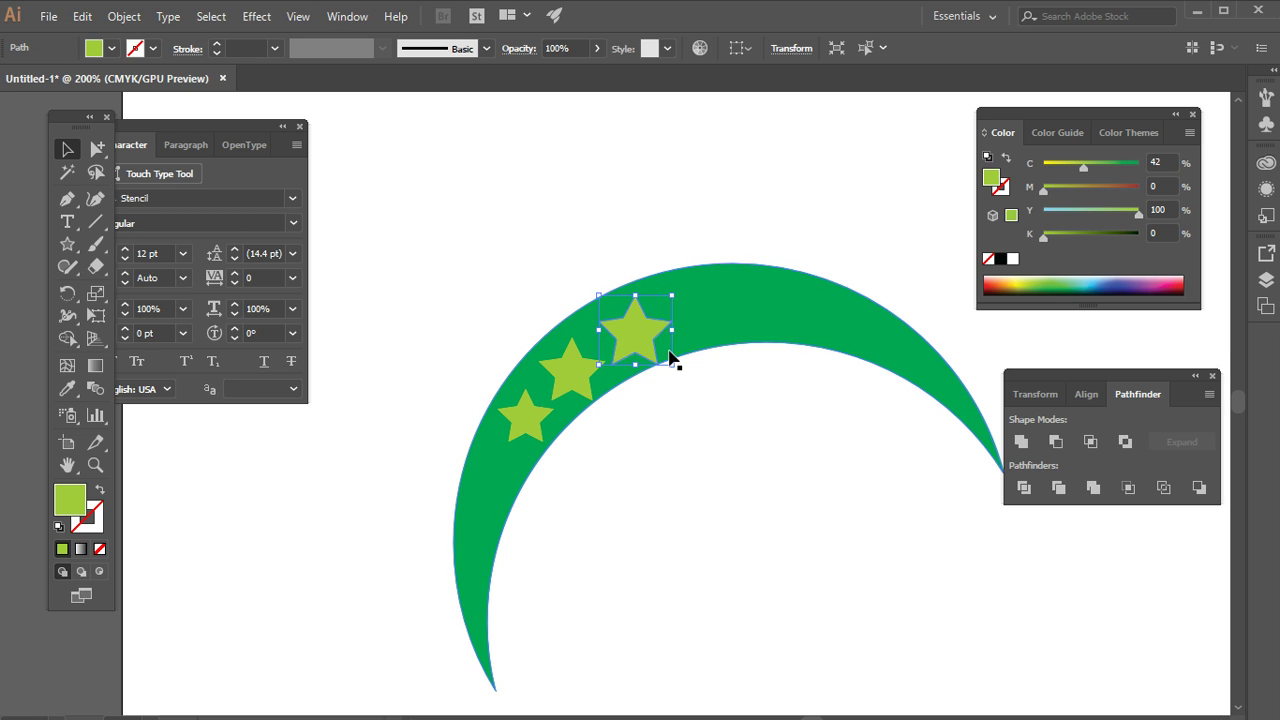
{"action": "left_click", "coordinate": [571, 423]}
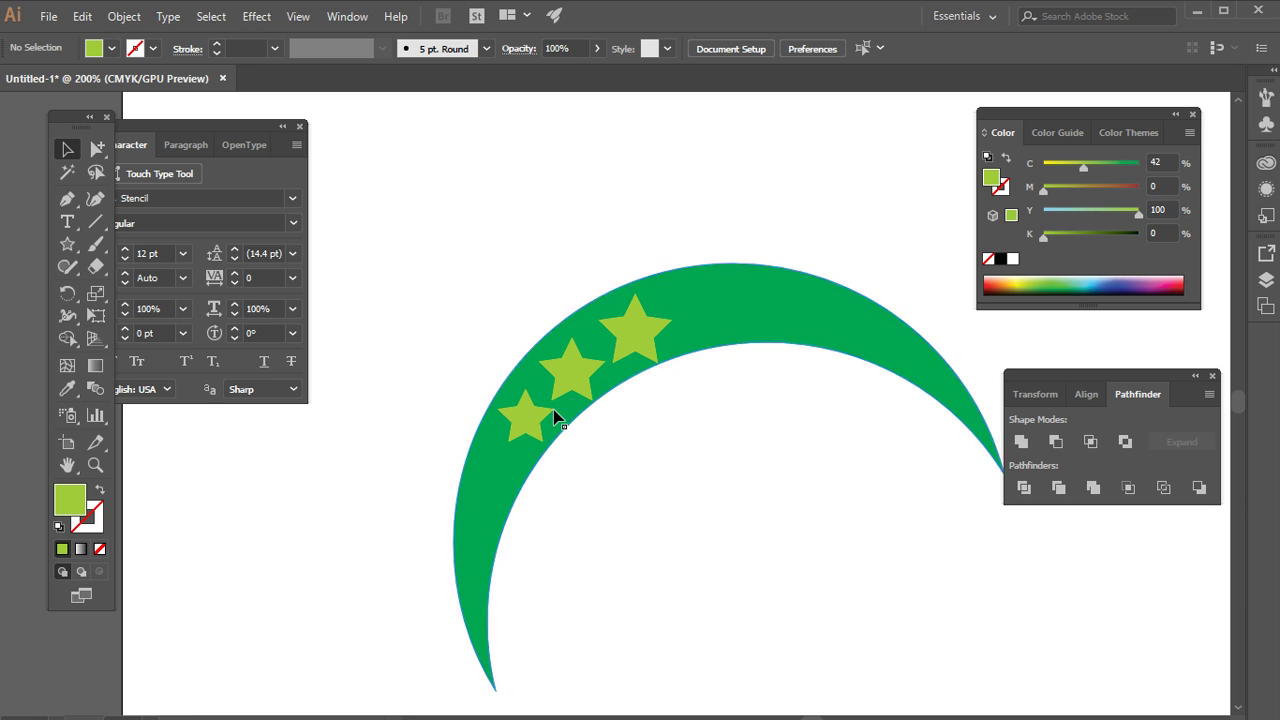
{"action": "left_click_drag", "start_coordinate": [580, 374], "coordinate": [706, 322]}
{"action": "left_click_drag", "start_coordinate": [530, 432], "coordinate": [780, 318]}
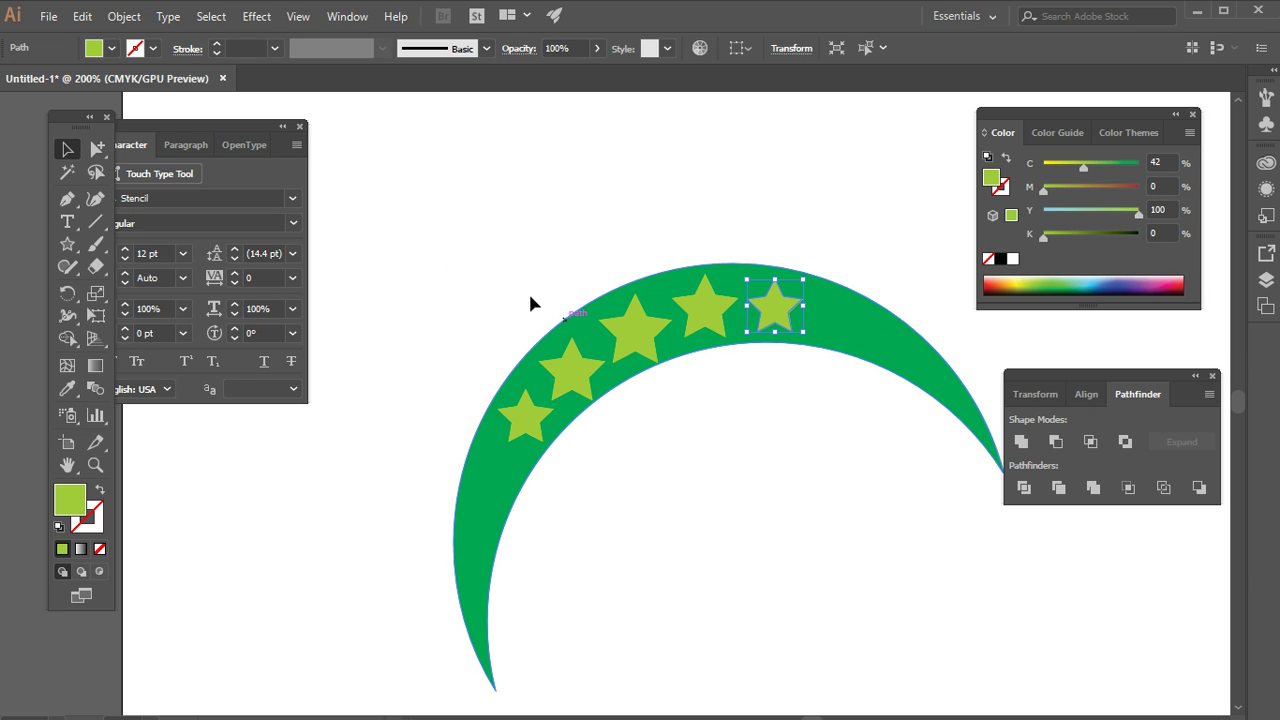
Step: Select the crescent with its five stars, split them with Pathfinder Divide and ungroup the pieces
{"action": "left_click_drag", "start_coordinate": [494, 264], "coordinate": [1000, 495]}
{"action": "left_click_drag", "start_coordinate": [766, 429], "coordinate": [249, 534]}
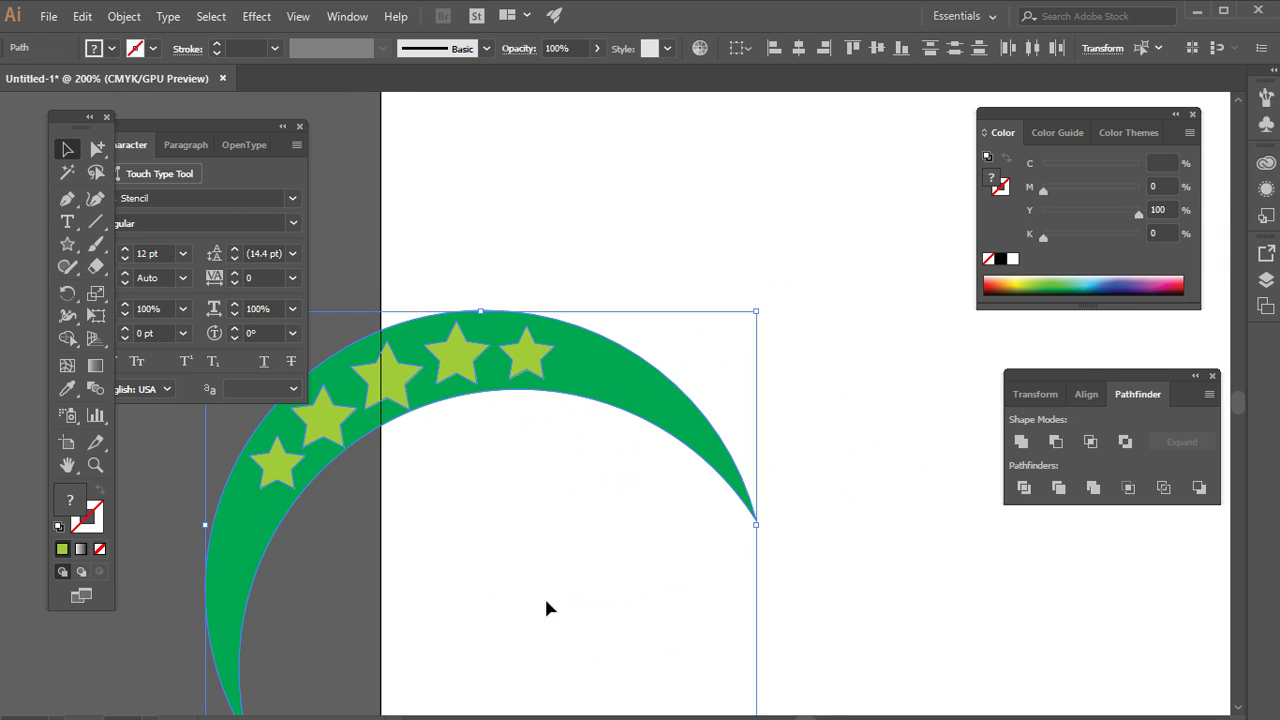
{"action": "left_click_drag", "start_coordinate": [653, 587], "coordinate": [717, 534]}
{"action": "left_click_drag", "start_coordinate": [657, 428], "coordinate": [665, 426]}
{"action": "left_click_drag", "start_coordinate": [751, 220], "coordinate": [337, 509]}
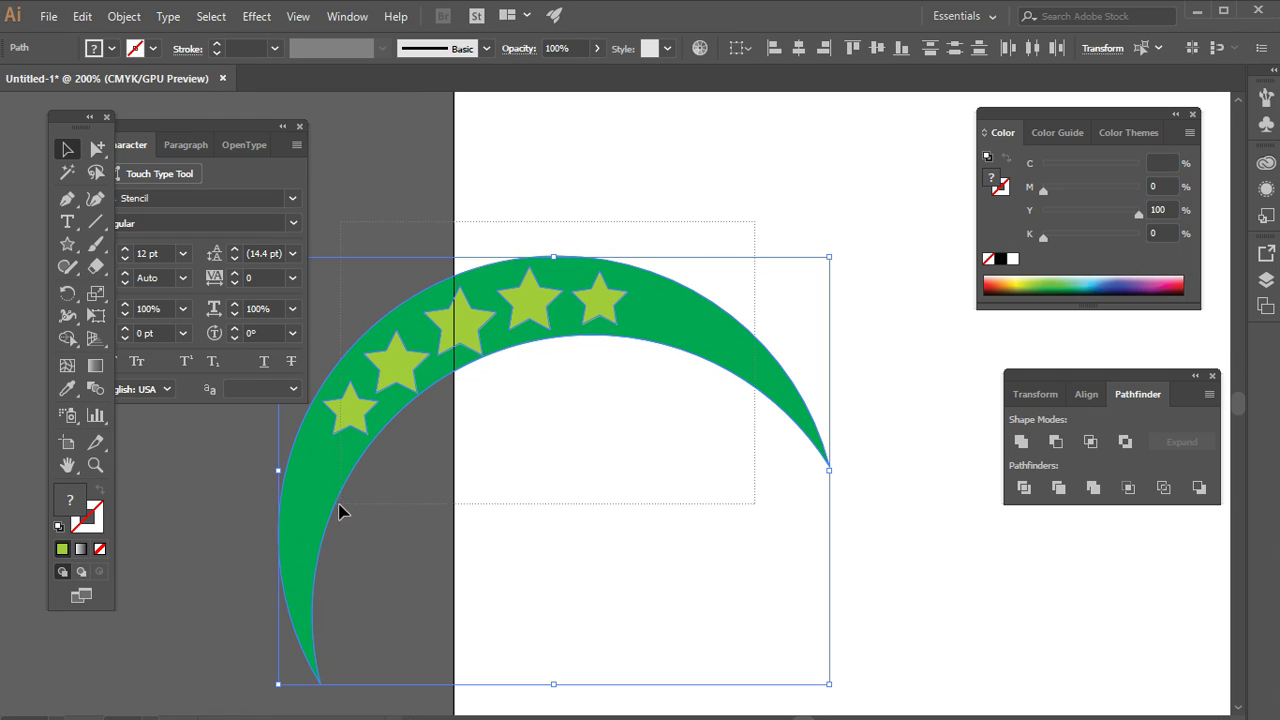
{"action": "left_click", "coordinate": [1030, 496]}
{"action": "right_click", "coordinate": [908, 246]}
{"action": "left_click", "coordinate": [966, 386]}
{"action": "left_click", "coordinate": [898, 308]}
Step: Delete the five star pieces to leave star-shaped holes, and move the crescent fully onto the artboard
{"action": "left_click", "coordinate": [607, 303]}
{"action": "key", "text": "Delete"}
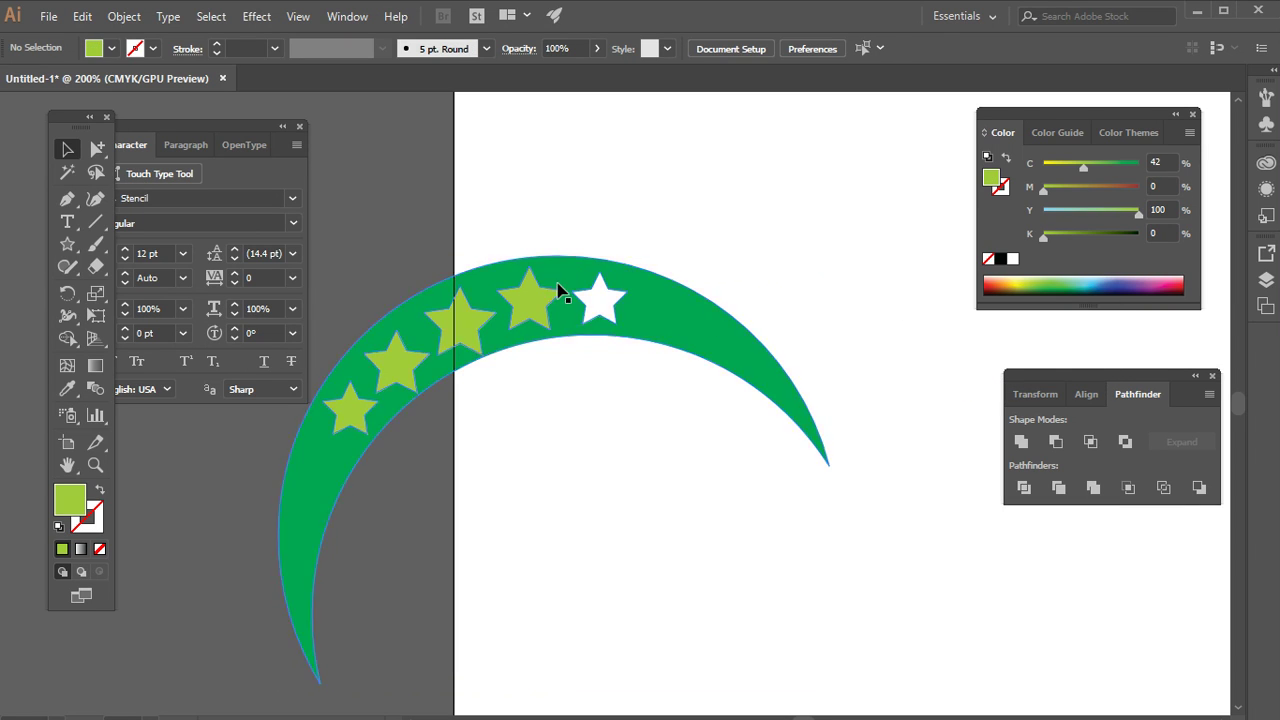
{"action": "left_click", "coordinate": [545, 296]}
{"action": "key", "text": "Delete"}
{"action": "left_click", "coordinate": [462, 325]}
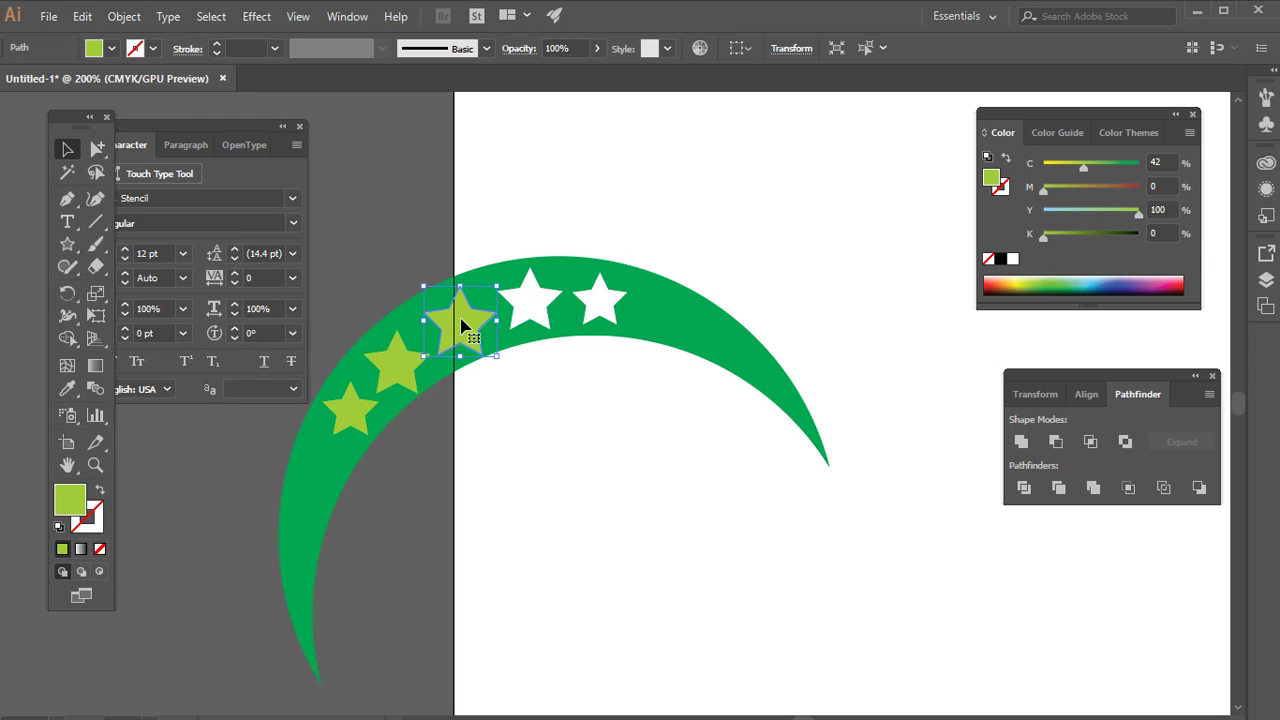
{"action": "key", "text": "Delete"}
{"action": "left_click", "coordinate": [405, 366]}
{"action": "key", "text": "Delete"}
{"action": "left_click", "coordinate": [355, 414]}
{"action": "key", "text": "Delete"}
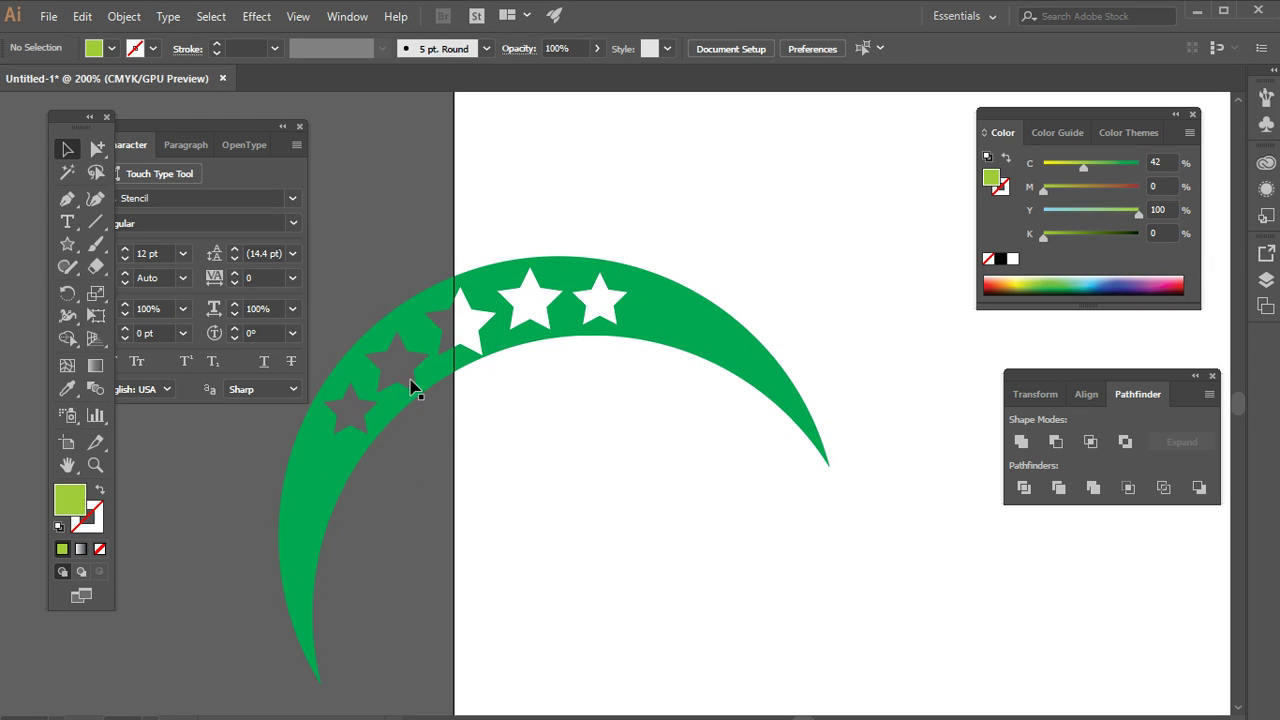
{"action": "left_click_drag", "start_coordinate": [565, 335], "coordinate": [805, 295]}
{"action": "left_click", "coordinate": [837, 486]}
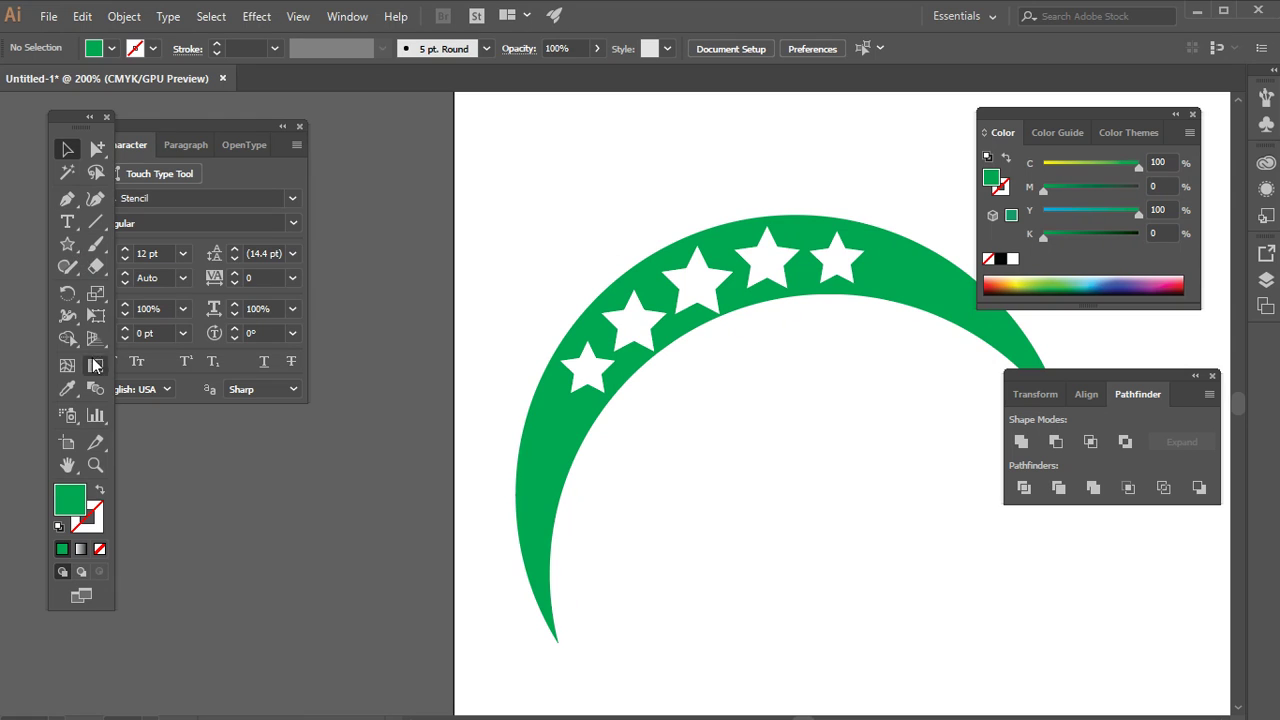
Step: Draw a large rectangle covering the crescent and fill it with dark gray (C 100, M 100, Y 100, K 0)
{"action": "left_click", "coordinate": [69, 252]}
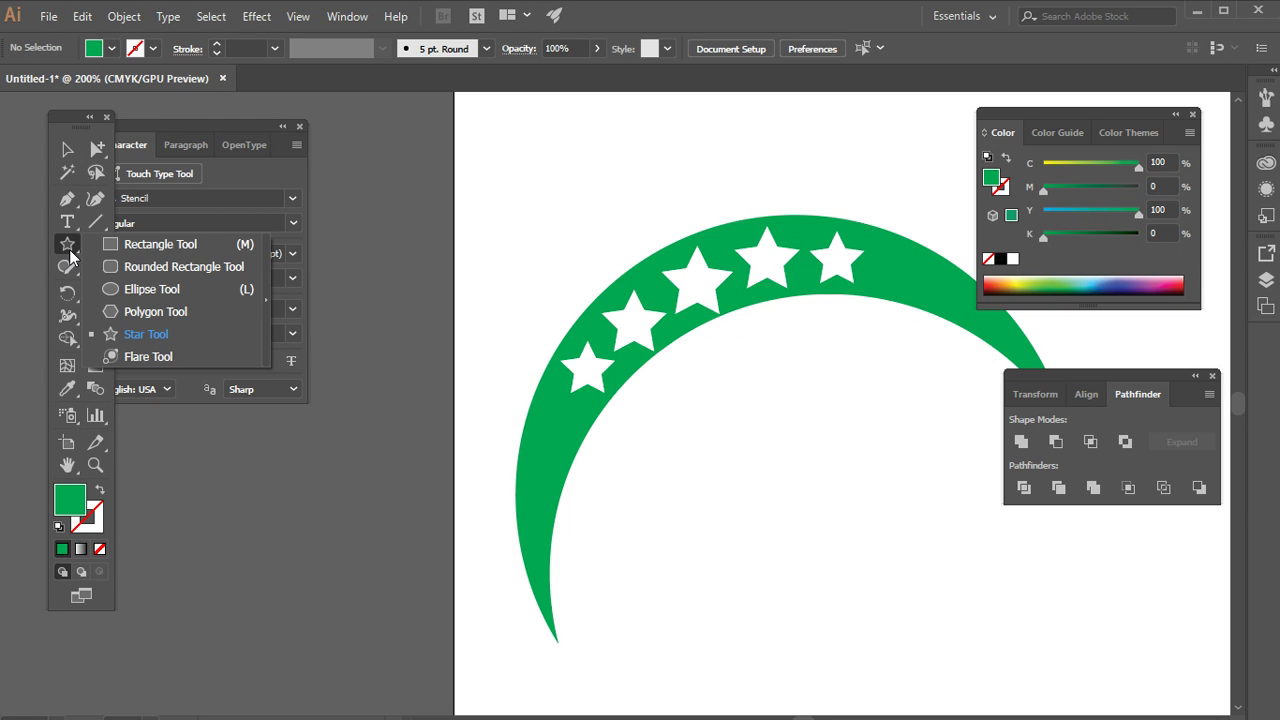
{"action": "left_click", "coordinate": [185, 246]}
{"action": "left_click_drag", "start_coordinate": [482, 147], "coordinate": [1061, 713]}
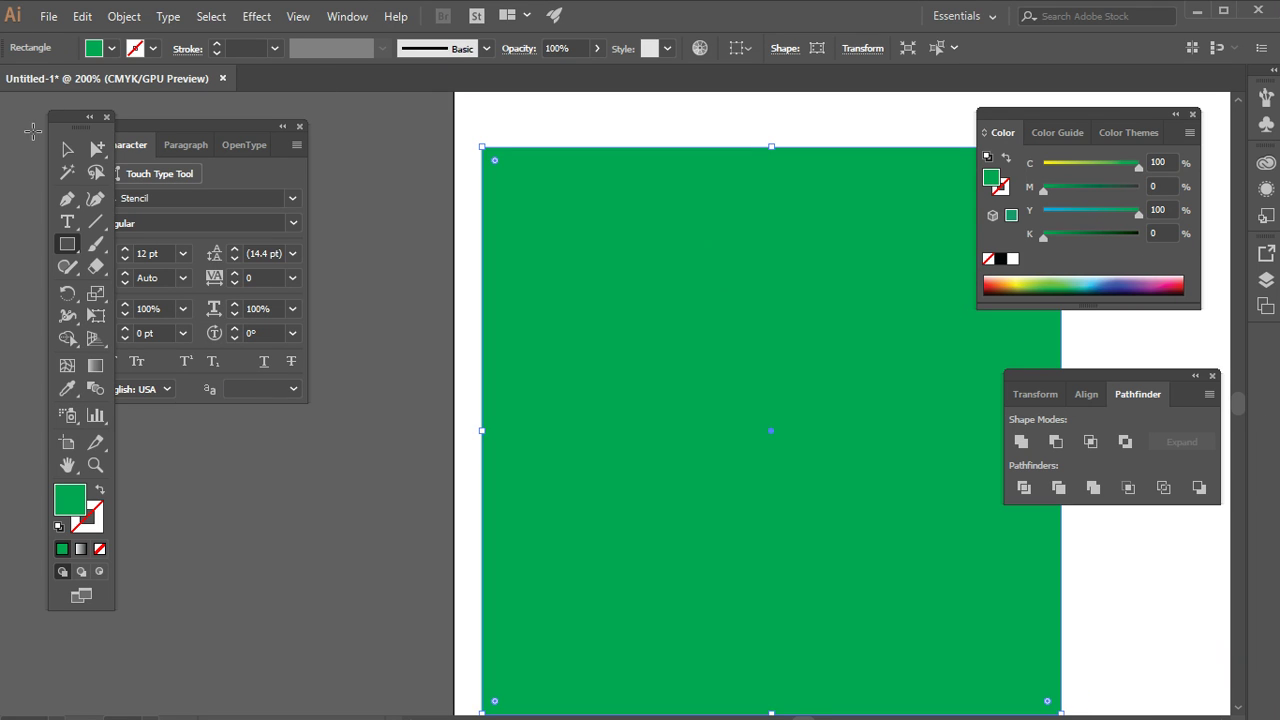
{"action": "left_click", "coordinate": [94, 149]}
{"action": "left_click", "coordinate": [65, 152]}
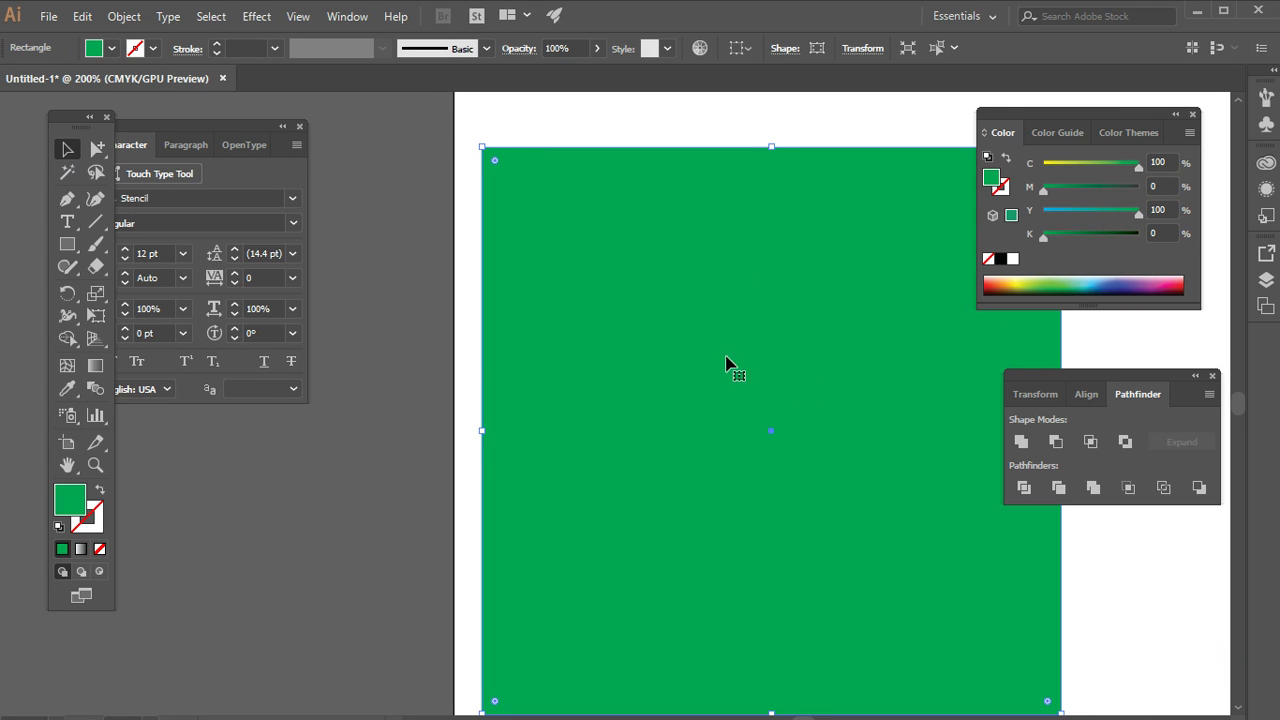
{"action": "left_click", "coordinate": [1116, 189]}
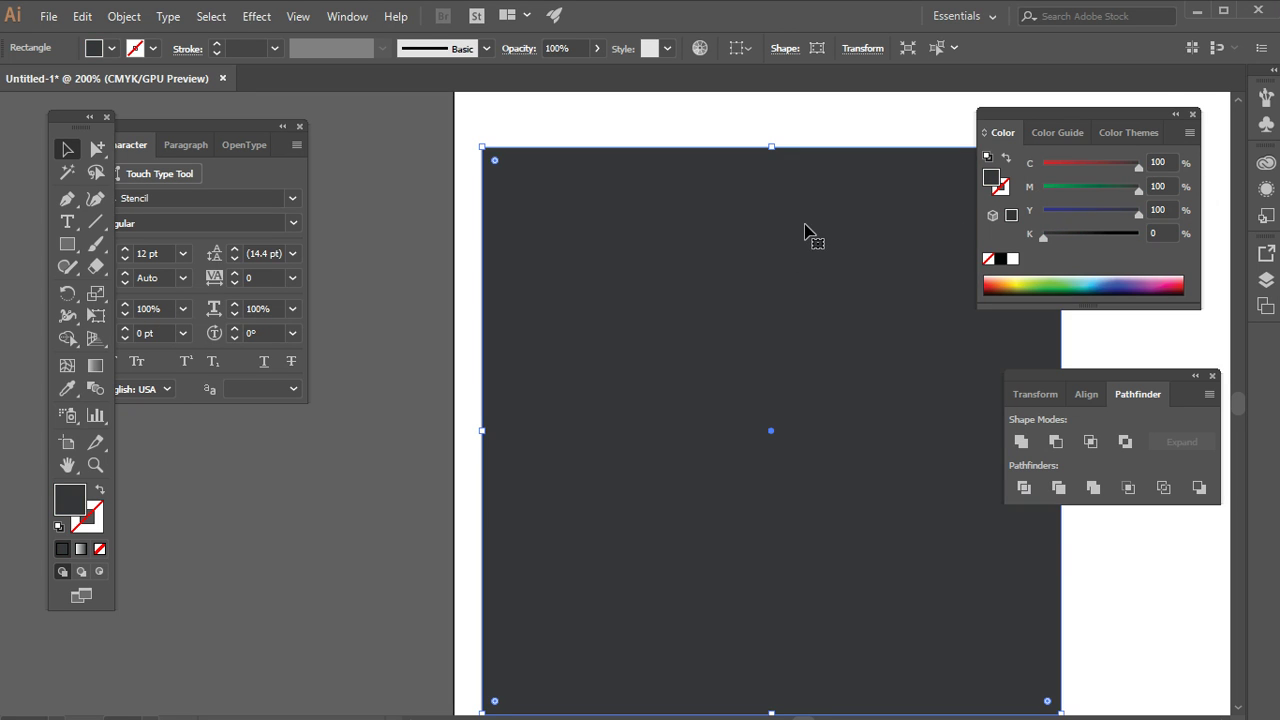
Step: Send the dark rectangle to the back, behind the green crescent
{"action": "right_click", "coordinate": [772, 256]}
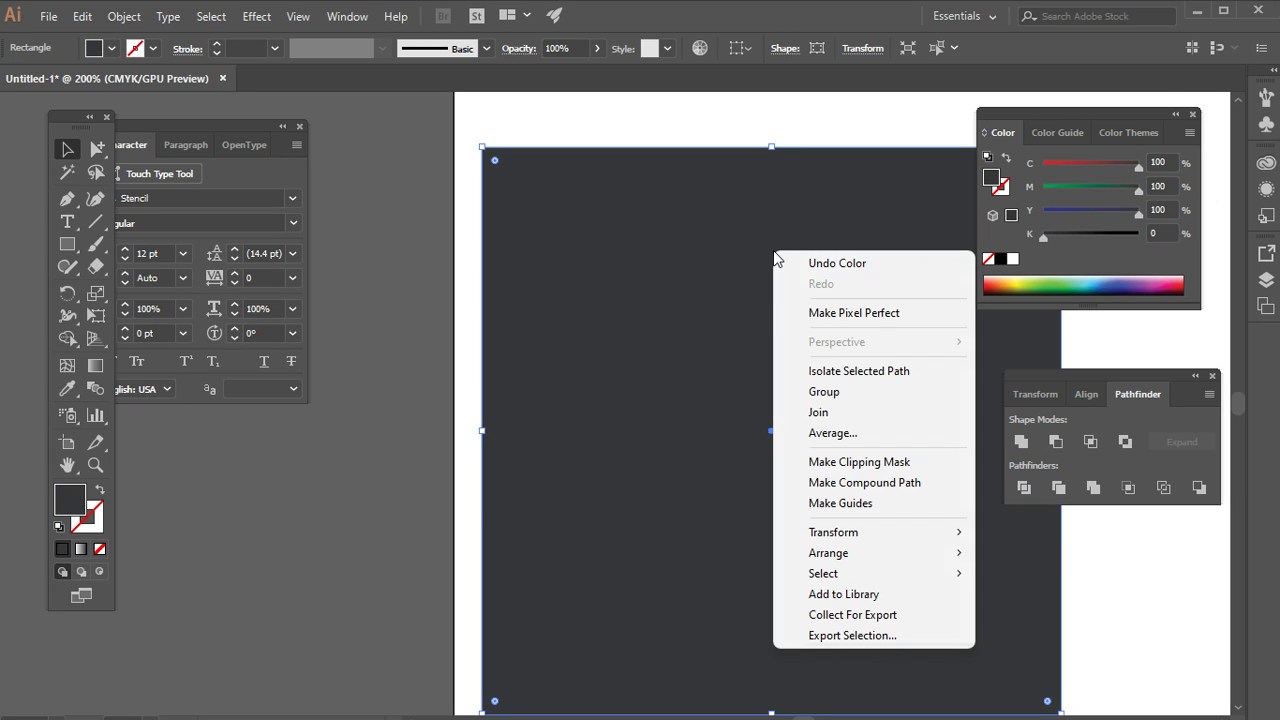
{"action": "mouse_move", "coordinate": [859, 568]}
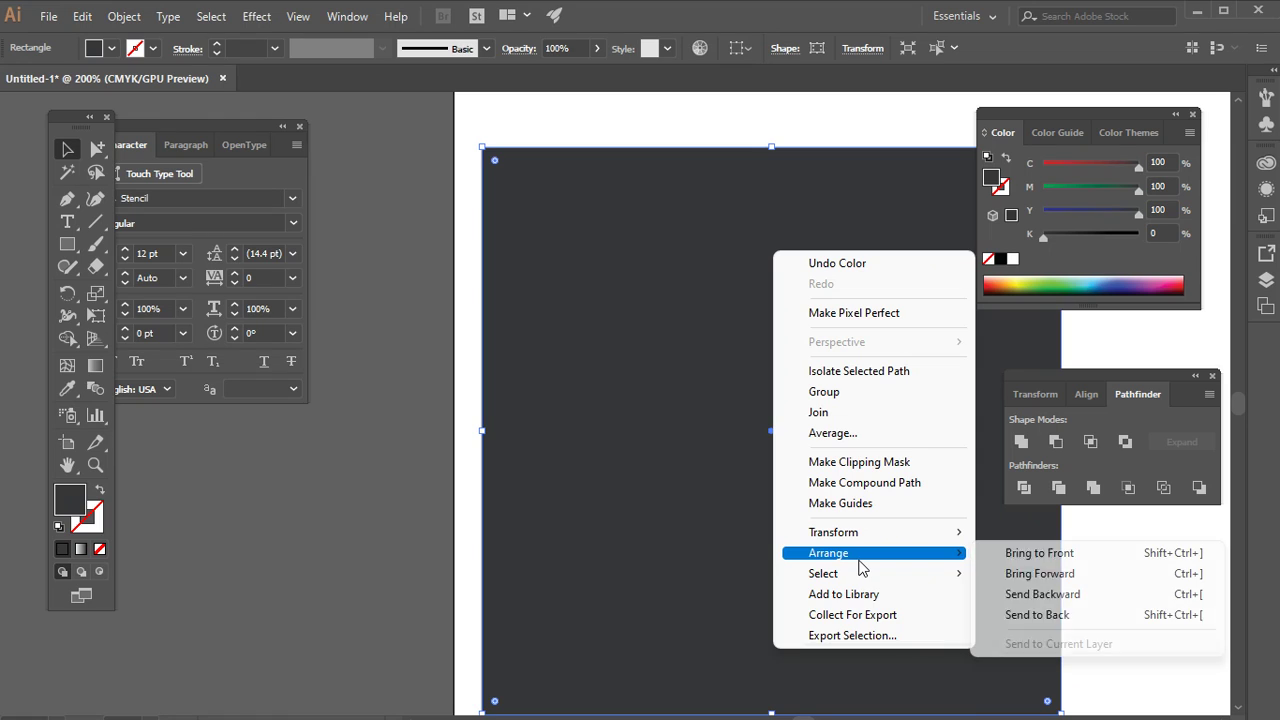
{"action": "left_click", "coordinate": [1035, 622]}
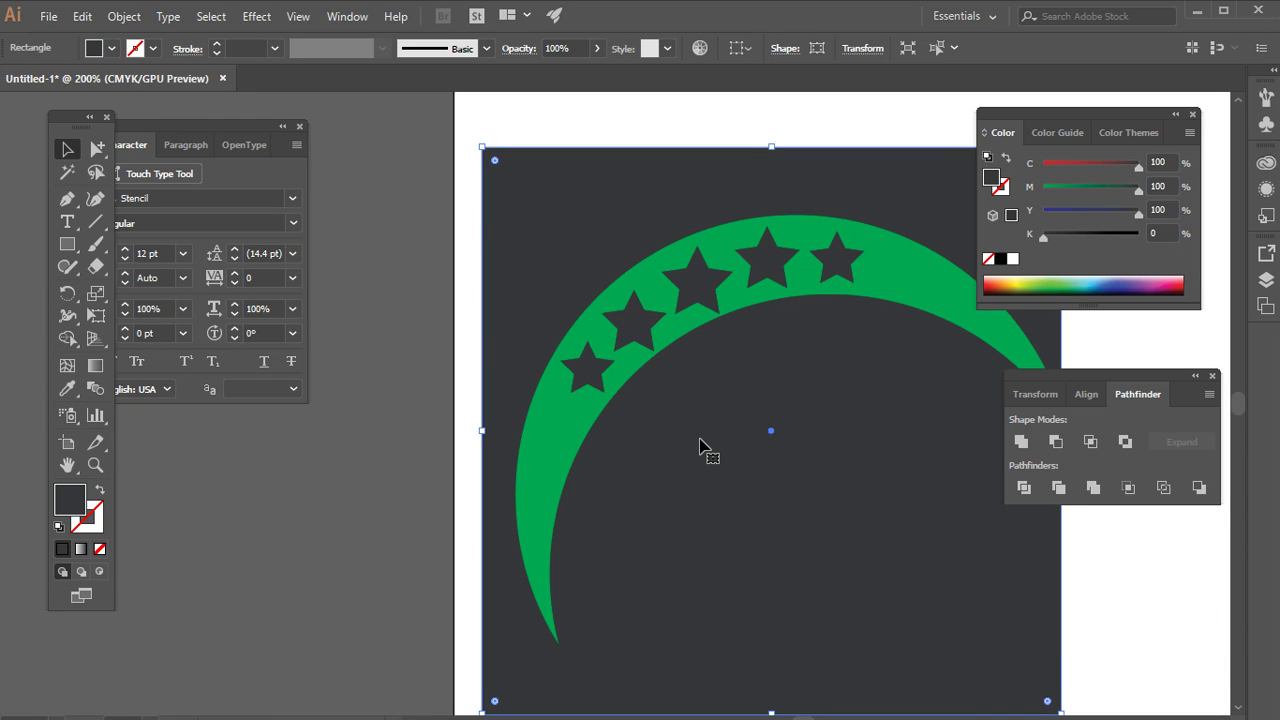
{"action": "key", "text": "ctrl+minus"}
{"action": "key", "text": "ctrl+minus"}
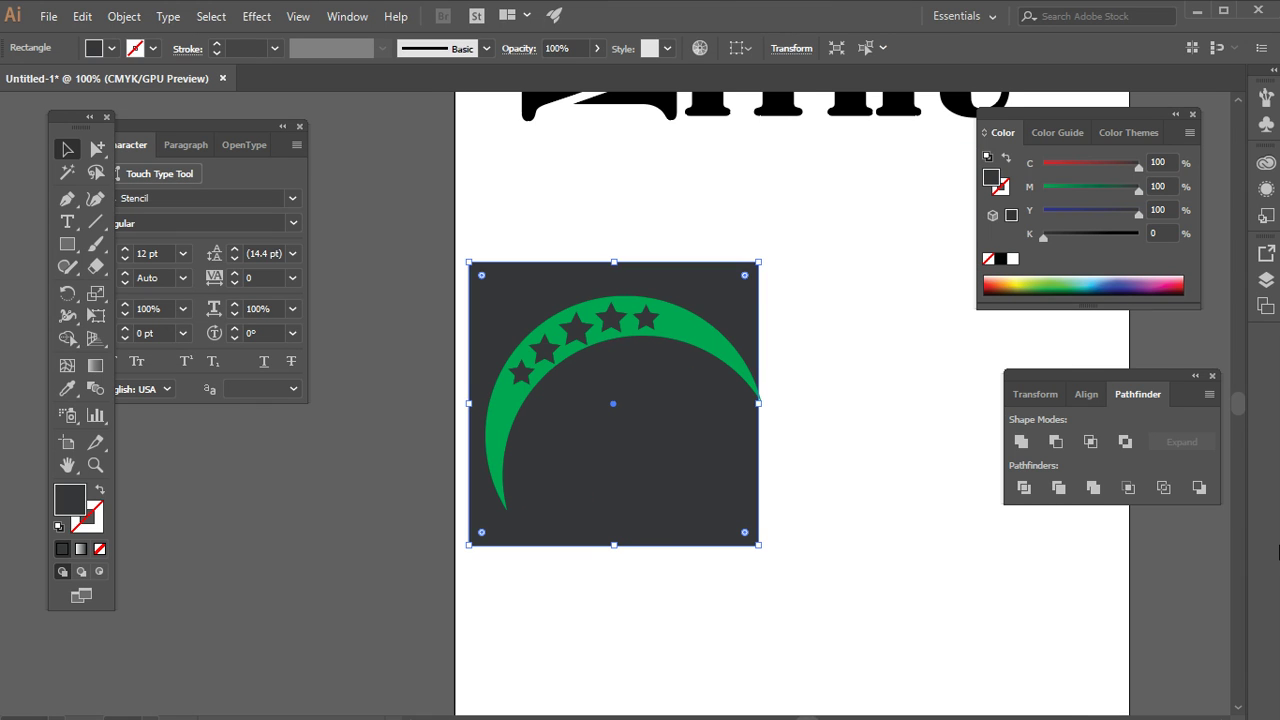
Step: Delete the dark gray rectangle together with the green crescent
{"action": "left_click_drag", "start_coordinate": [758, 403], "coordinate": [885, 405]}
{"action": "left_click", "coordinate": [536, 324], "text": "shift"}
{"action": "key", "text": "Delete"}
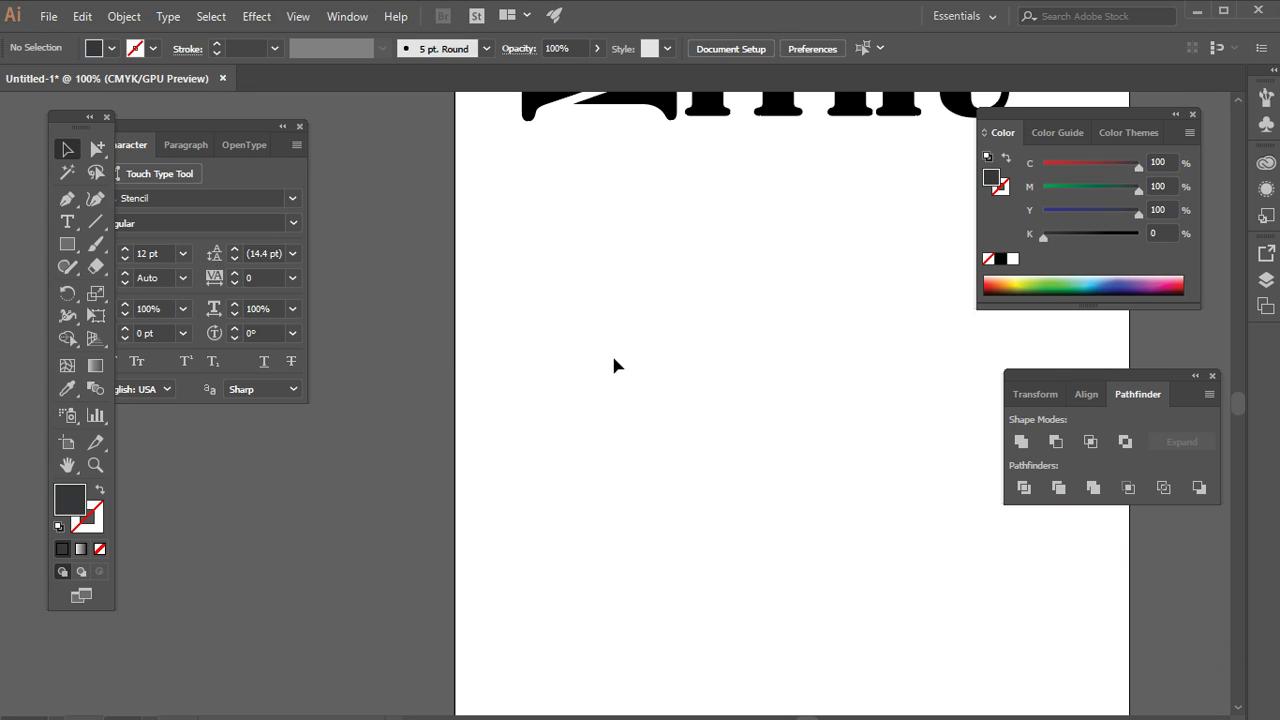
Step: Draw a wide rectangle below the name lettering, nearly as wide as the artboard, and fill it with pale yellow (C 0, M 0, Y 27, K 0)
{"action": "left_click", "coordinate": [67, 244]}
{"action": "left_click_drag", "start_coordinate": [766, 417], "coordinate": [577, 433]}
{"action": "left_click_drag", "start_coordinate": [345, 320], "coordinate": [888, 634]}
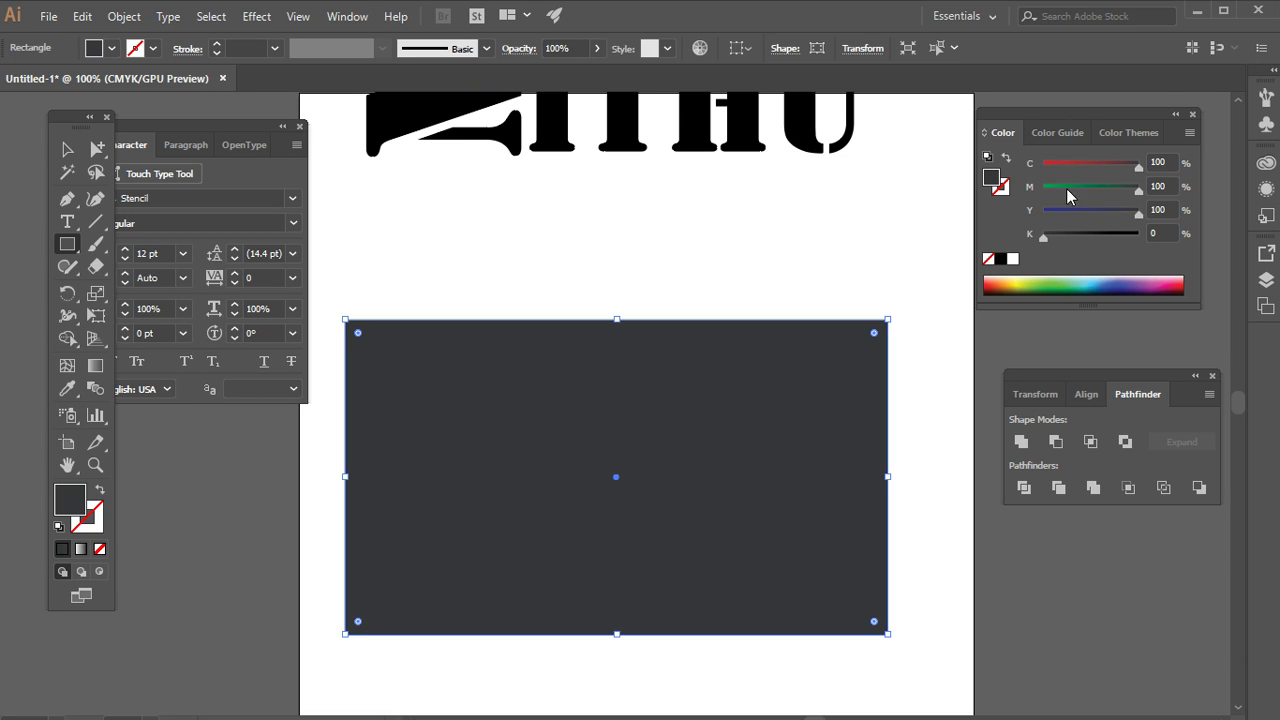
{"action": "left_click_drag", "start_coordinate": [1130, 167], "coordinate": [1043, 163]}
{"action": "left_click_drag", "start_coordinate": [1138, 189], "coordinate": [1043, 187]}
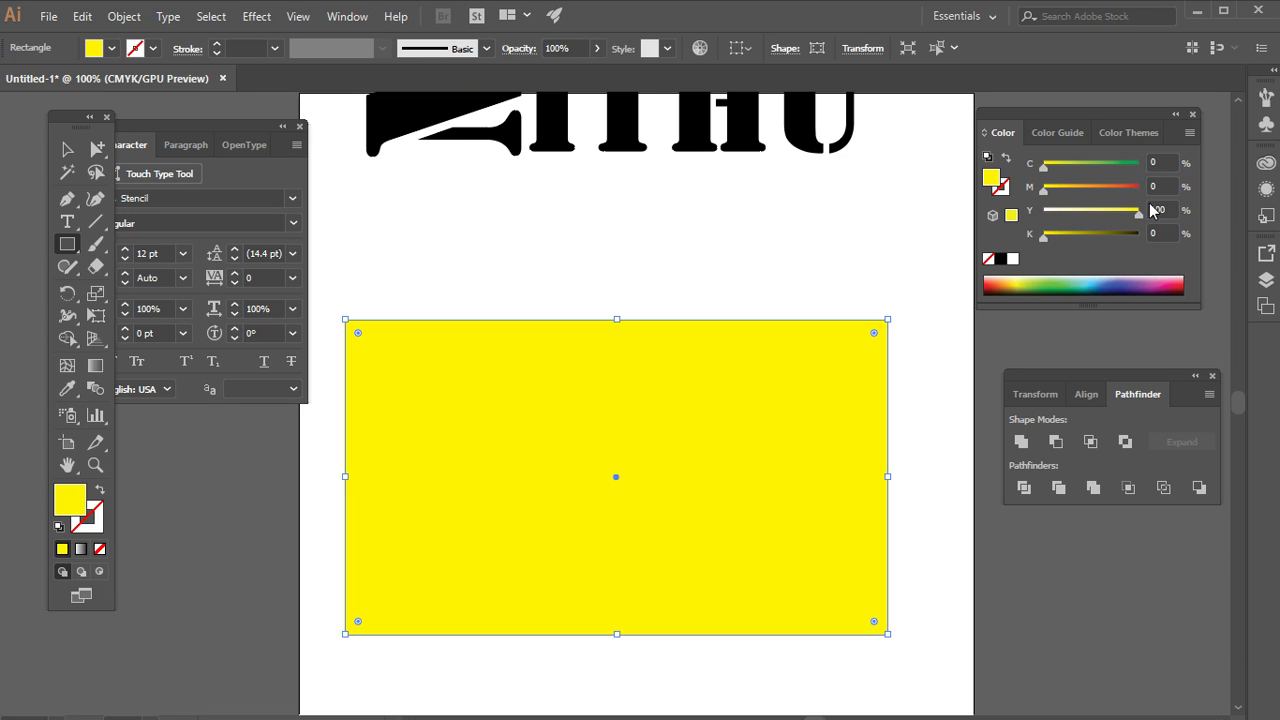
{"action": "left_click_drag", "start_coordinate": [1131, 217], "coordinate": [1069, 212]}
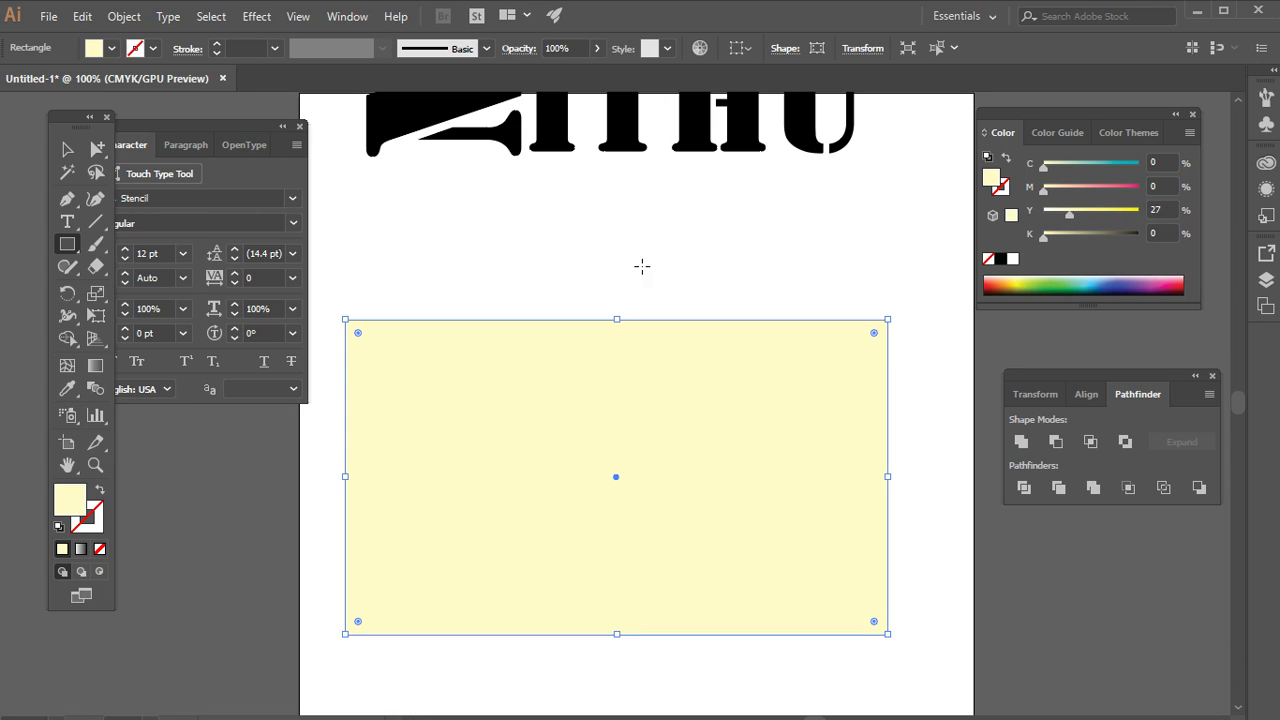
{"action": "left_click", "coordinate": [67, 149]}
{"action": "left_click", "coordinate": [430, 250]}
{"action": "left_click", "coordinate": [600, 446]}
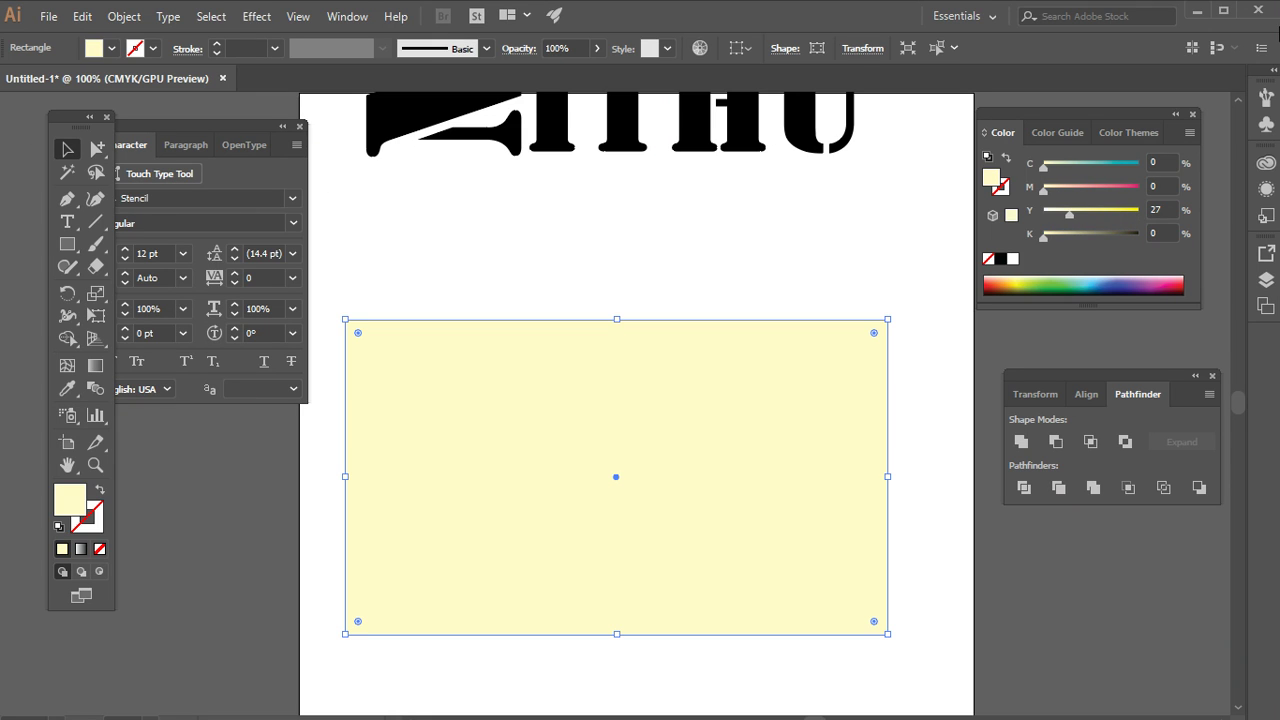
Step: Draw a triangle with the Star tool in the empty area beside the artboard, reducing the star to three points
{"action": "left_click_drag", "start_coordinate": [67, 244], "coordinate": [174, 319]}
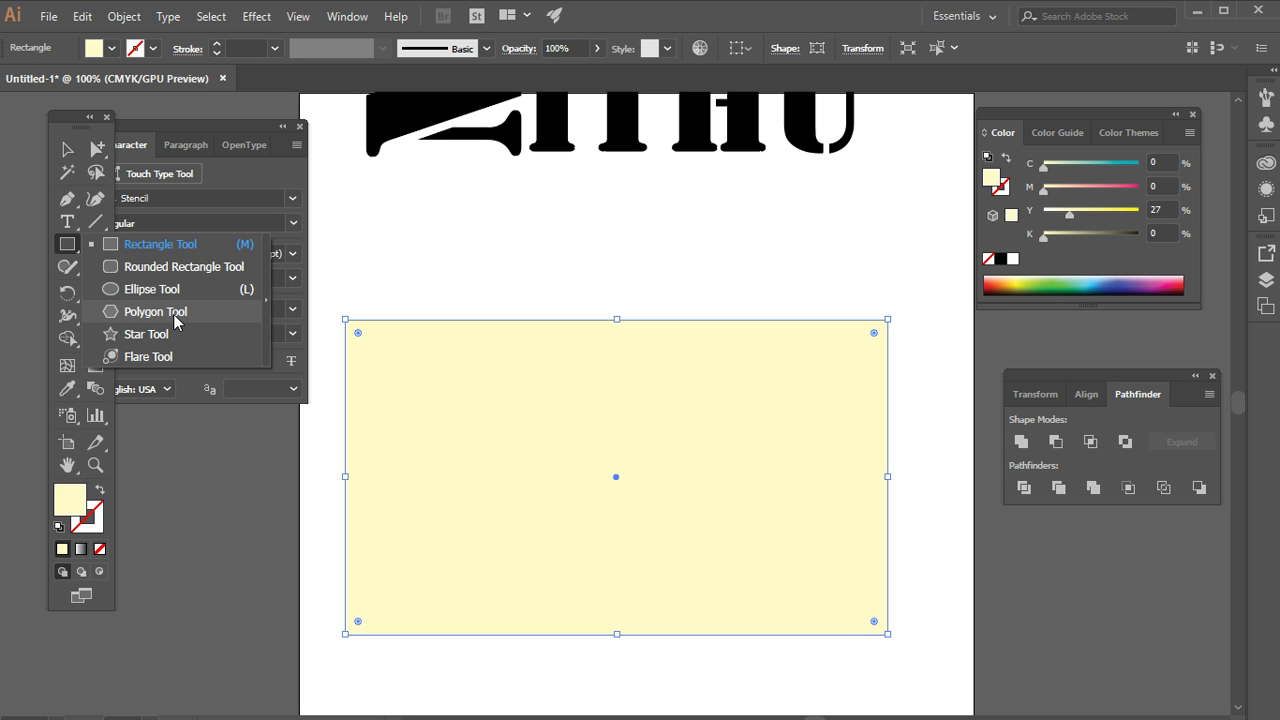
{"action": "left_click_drag", "start_coordinate": [176, 320], "coordinate": [164, 343]}
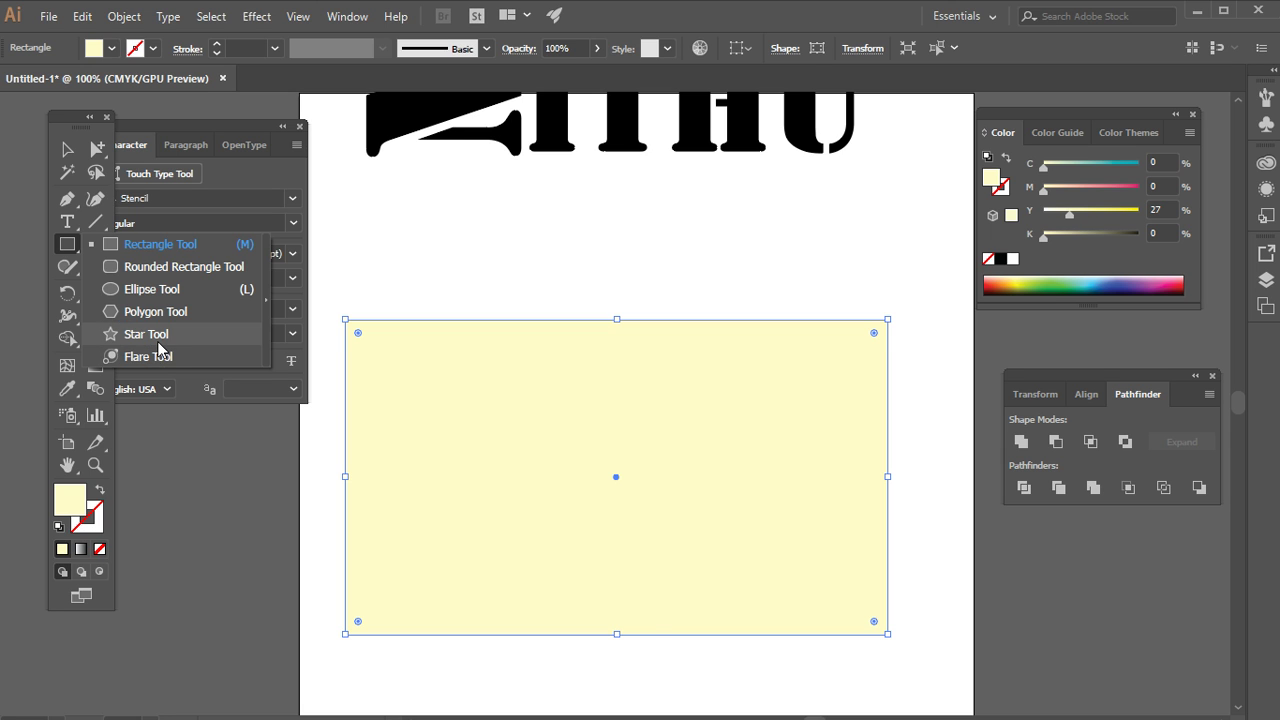
{"action": "left_click", "coordinate": [160, 334]}
{"action": "left_click_drag", "start_coordinate": [628, 604], "coordinate": [115, 716]}
{"action": "left_click_drag", "start_coordinate": [575, 370], "coordinate": [680, 457]}
{"action": "key", "text": "Down"}
{"action": "key", "text": "Down"}
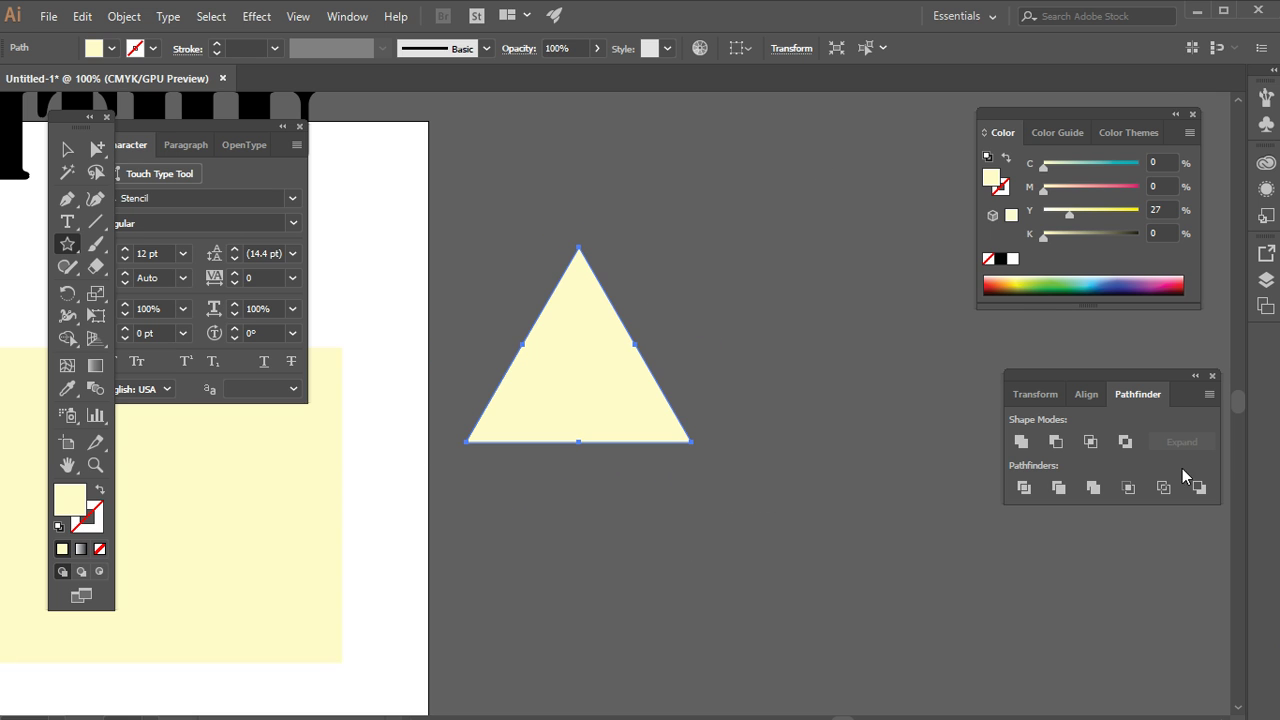
{"action": "left_click", "coordinate": [67, 149]}
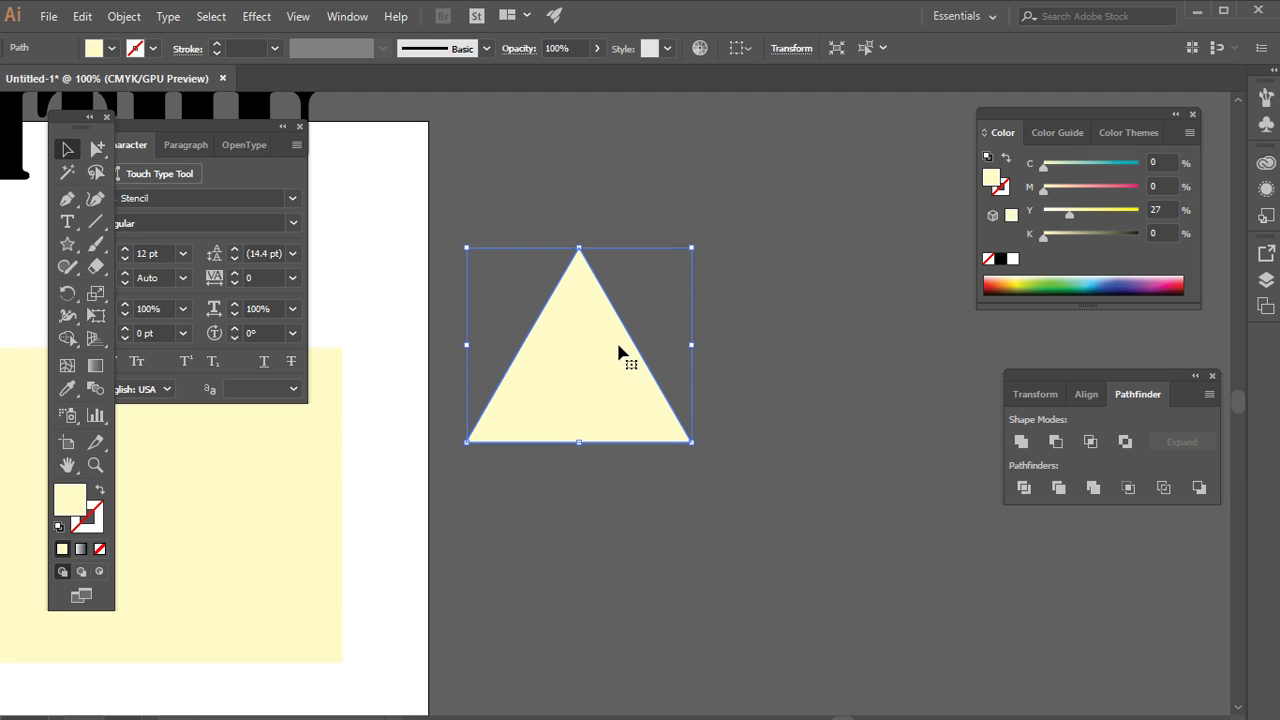
Step: Pull the middle anchor points of the star-tool triangle's three sides inward to form a three-pointed star
{"action": "key", "text": "ctrl+shift+b"}
{"action": "key", "text": "ctrl+="}
{"action": "key", "text": "ctrl+shift+b"}
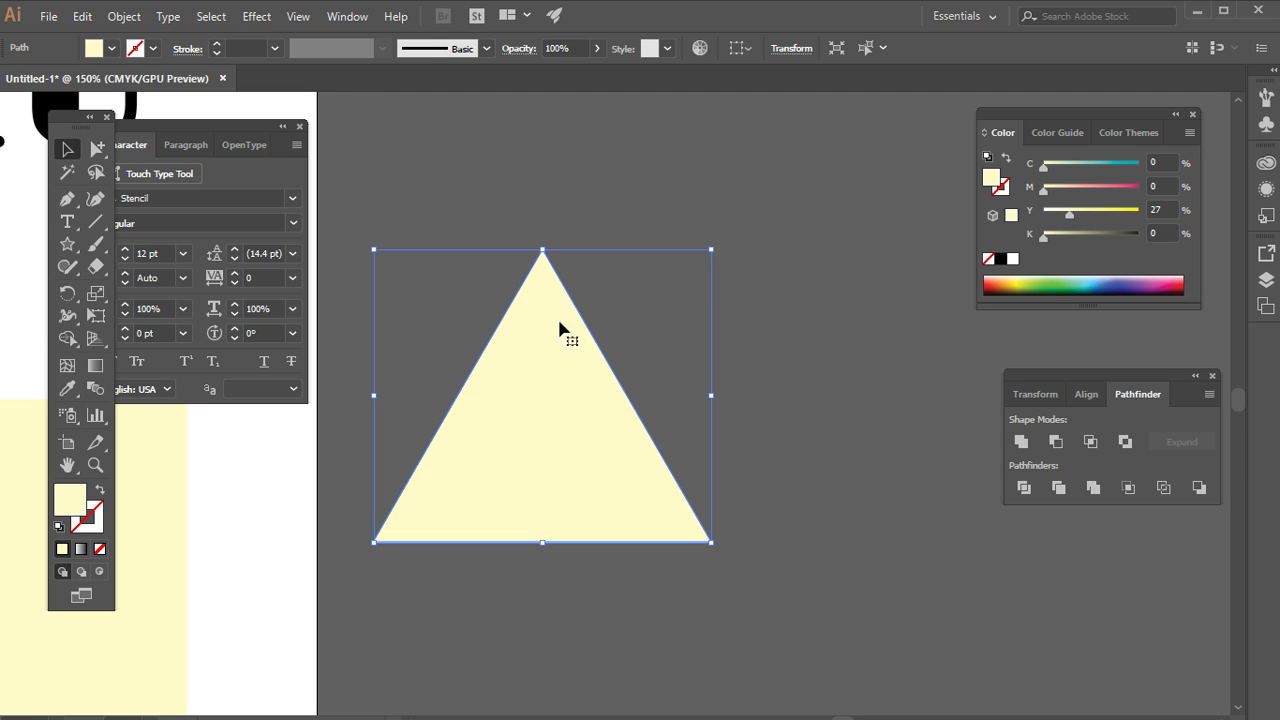
{"action": "left_click", "coordinate": [97, 149]}
{"action": "left_click", "coordinate": [165, 150]}
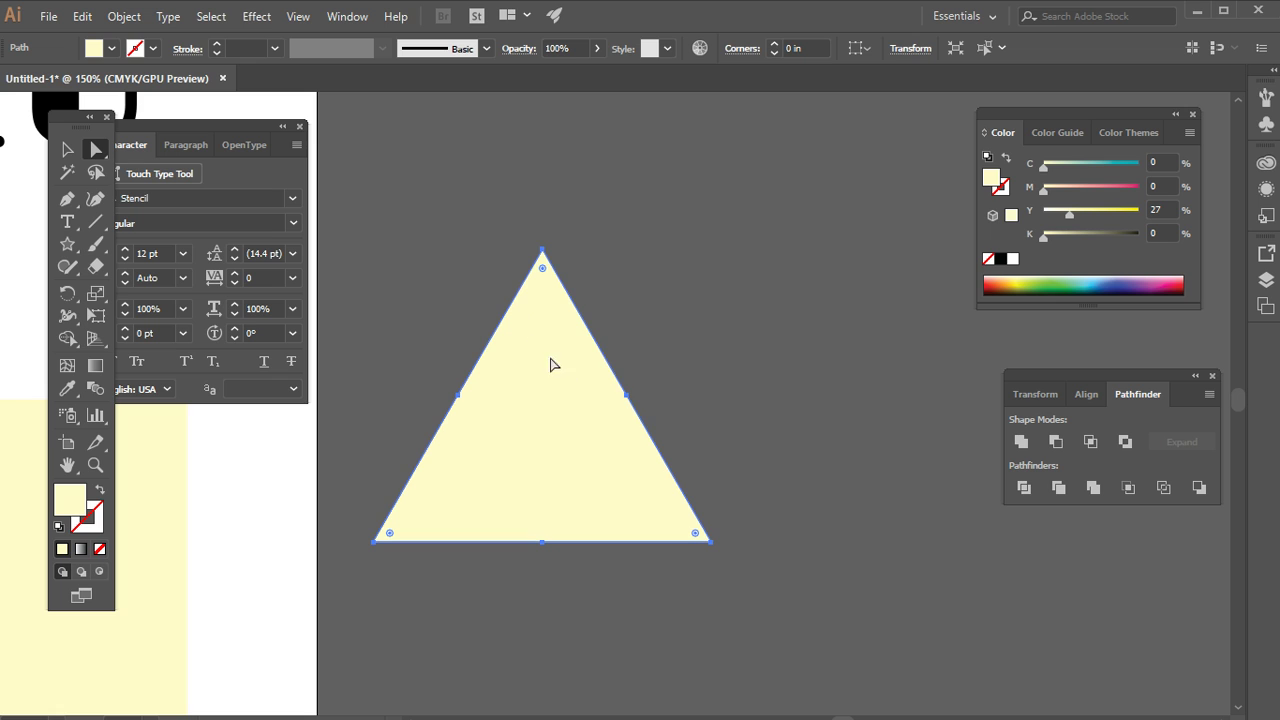
{"action": "left_click_drag", "start_coordinate": [626, 396], "coordinate": [594, 418]}
{"action": "left_click_drag", "start_coordinate": [544, 545], "coordinate": [542, 495]}
{"action": "left_click_drag", "start_coordinate": [462, 398], "coordinate": [494, 399]}
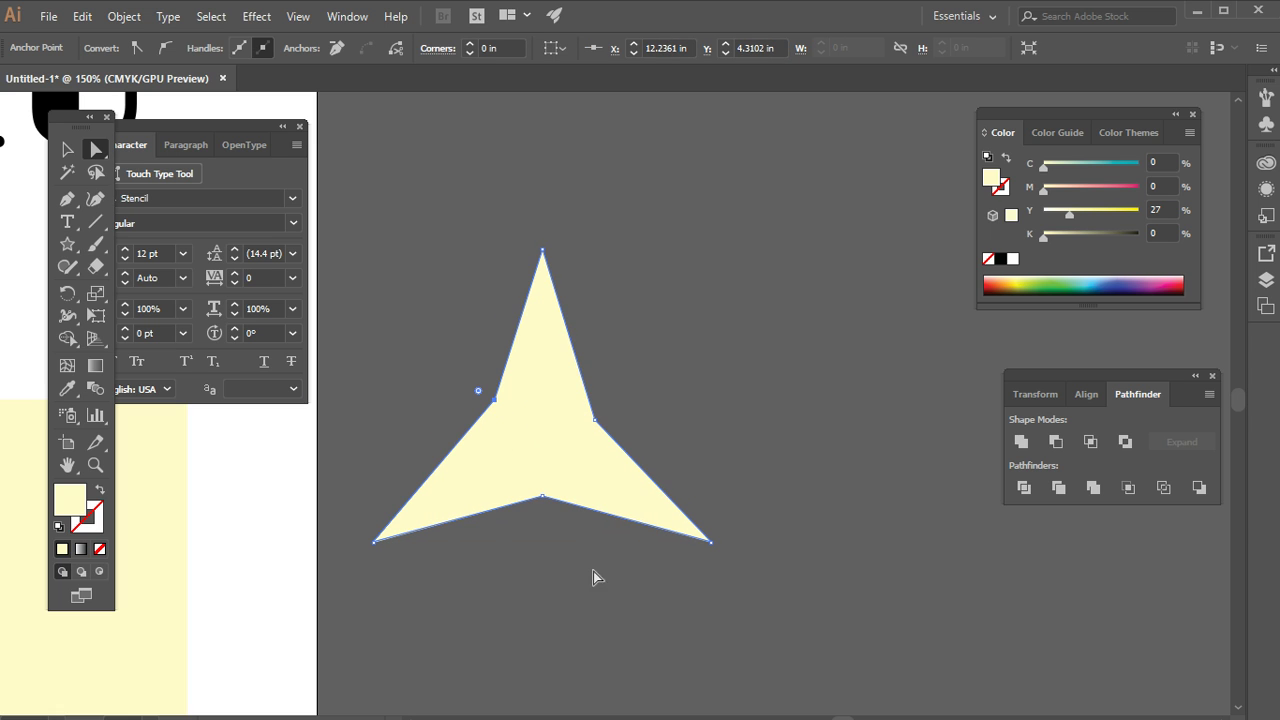
{"action": "left_click", "coordinate": [670, 354]}
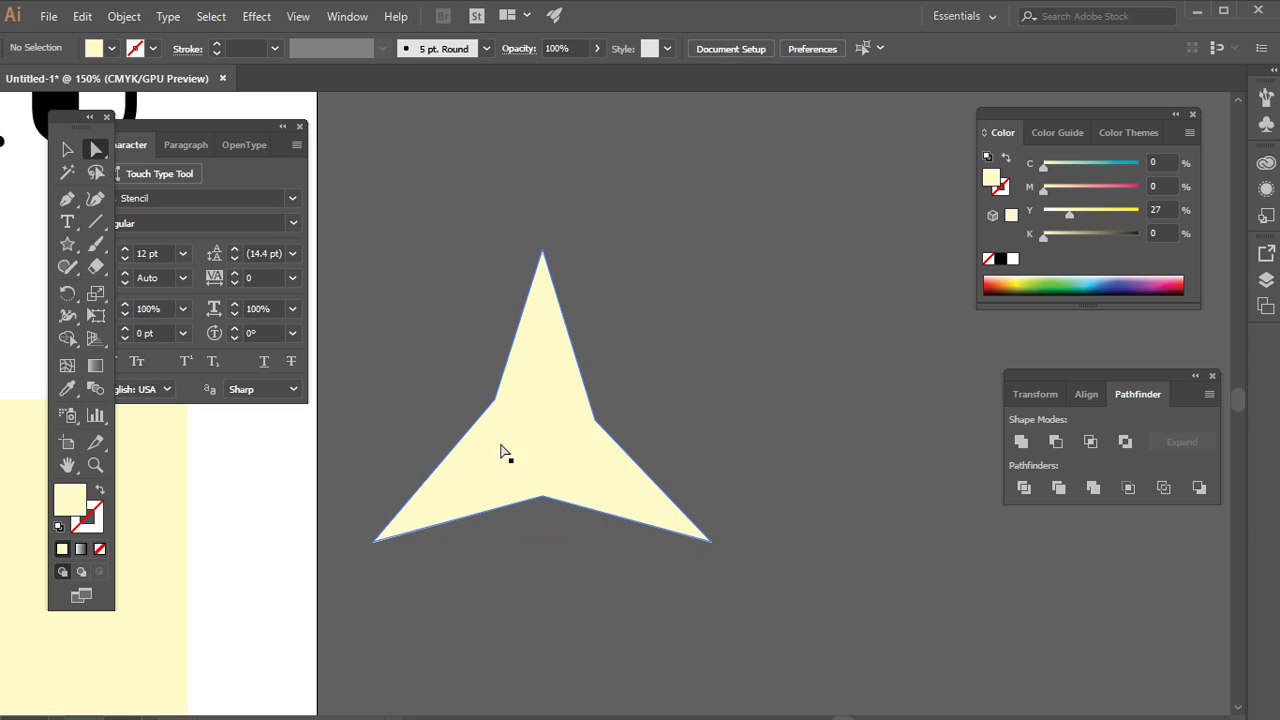
Step: Draw a smaller triangle beside the three-pointed star with the Polygon tool, reducing it to three sides, and show its anchor points
{"action": "left_click_drag", "start_coordinate": [67, 244], "coordinate": [185, 320]}
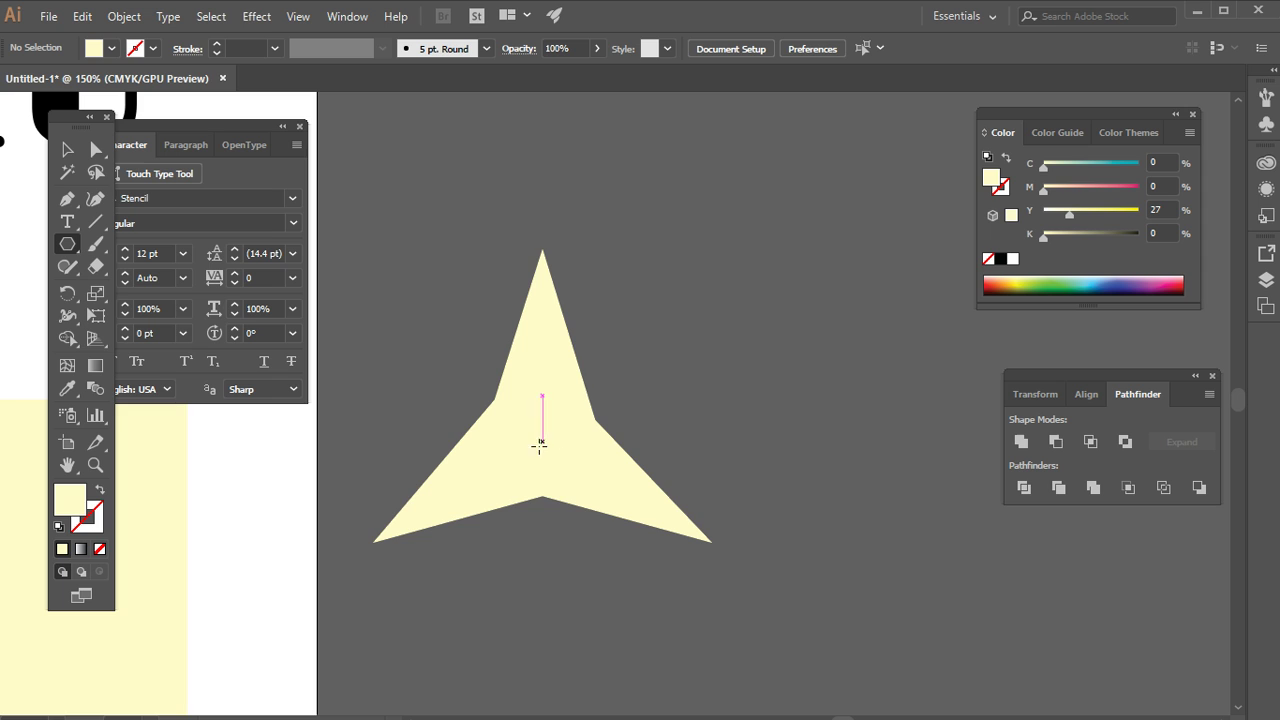
{"action": "left_click_drag", "start_coordinate": [789, 262], "coordinate": [848, 298]}
{"action": "key", "text": "Up"}
{"action": "key", "text": "Up"}
{"action": "key", "text": "Up"}
{"action": "key", "text": "Down"}
{"action": "key", "text": "Down"}
{"action": "key", "text": "Down"}
{"action": "key", "text": "Down"}
{"action": "key", "text": "Down"}
{"action": "key", "text": "Down"}
{"action": "left_click", "coordinate": [97, 149]}
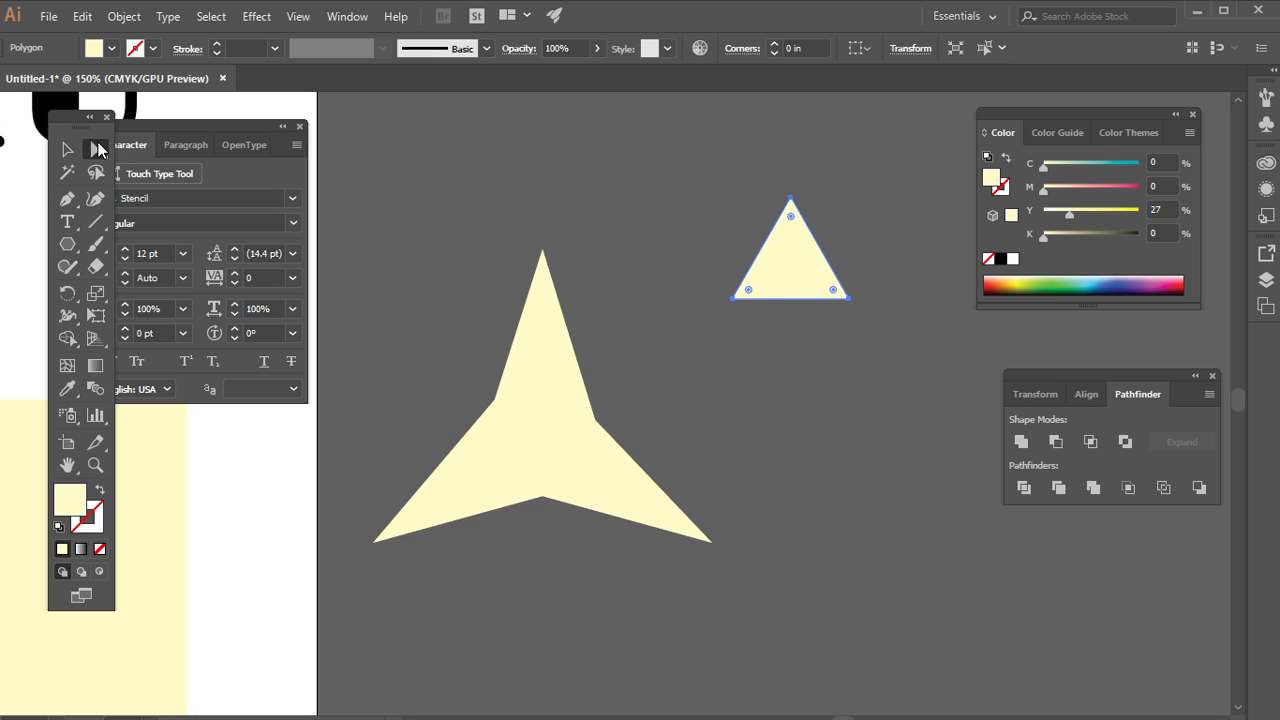
{"action": "left_click", "coordinate": [806, 291], "text": "ctrl"}
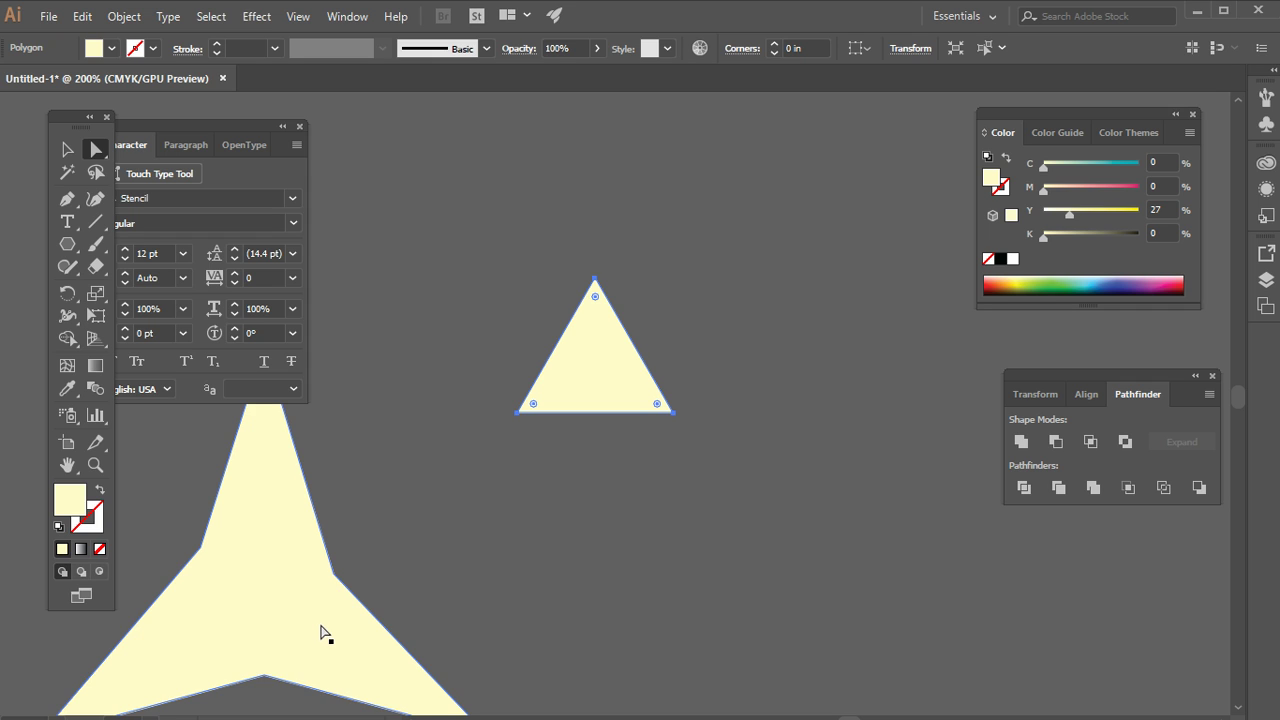
Step: Select the three-pointed star and the small polygon triangle beside the artboard and delete both
{"action": "key", "text": "ctrl+1"}
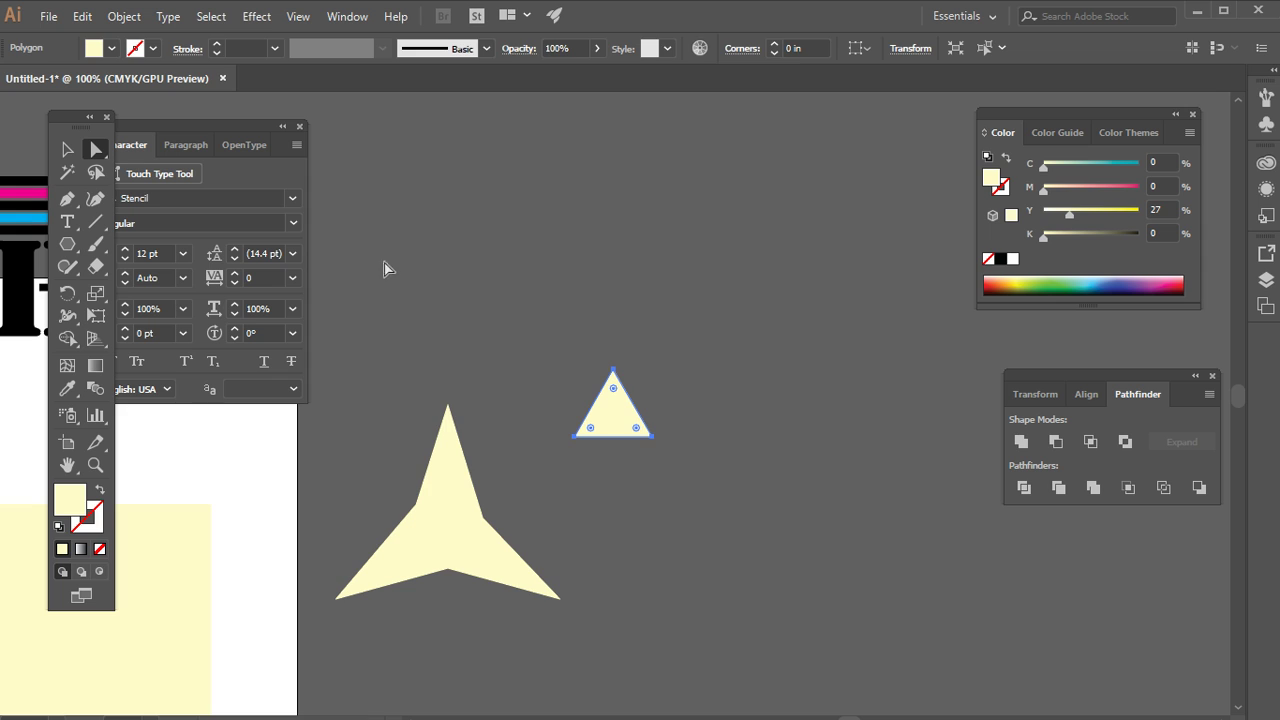
{"action": "left_click_drag", "start_coordinate": [397, 241], "coordinate": [642, 645]}
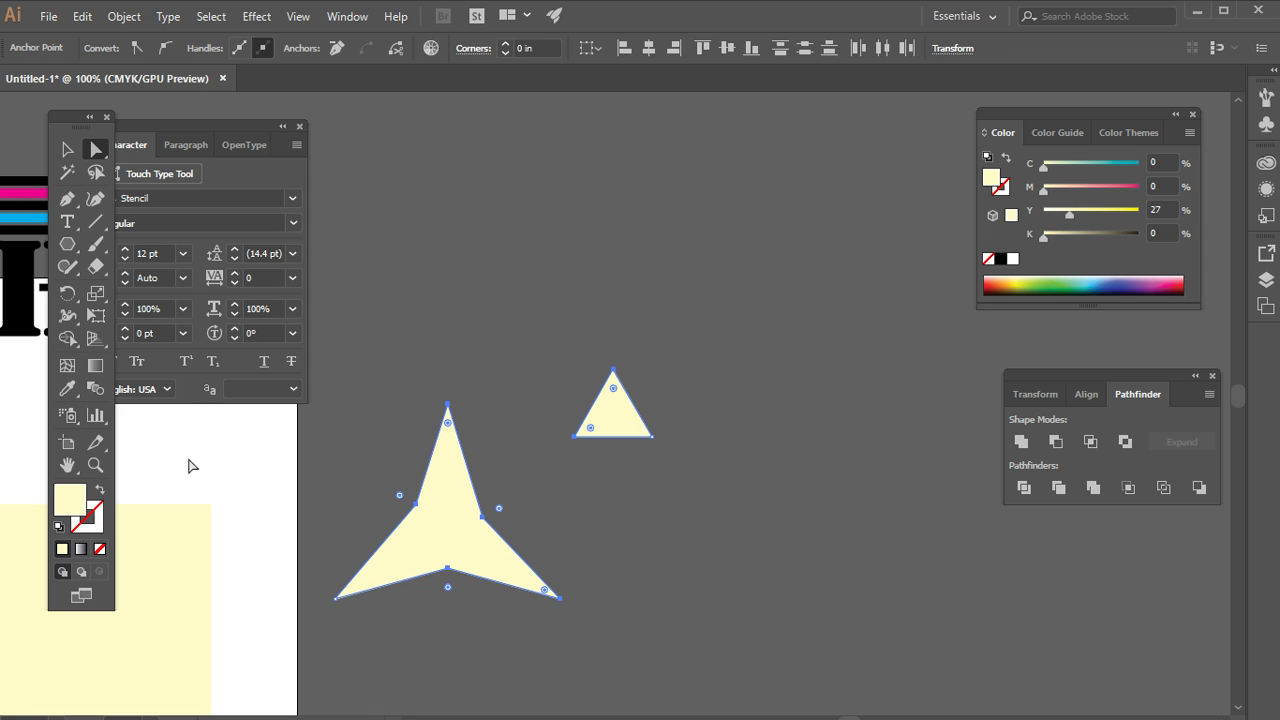
{"action": "left_click", "coordinate": [67, 149]}
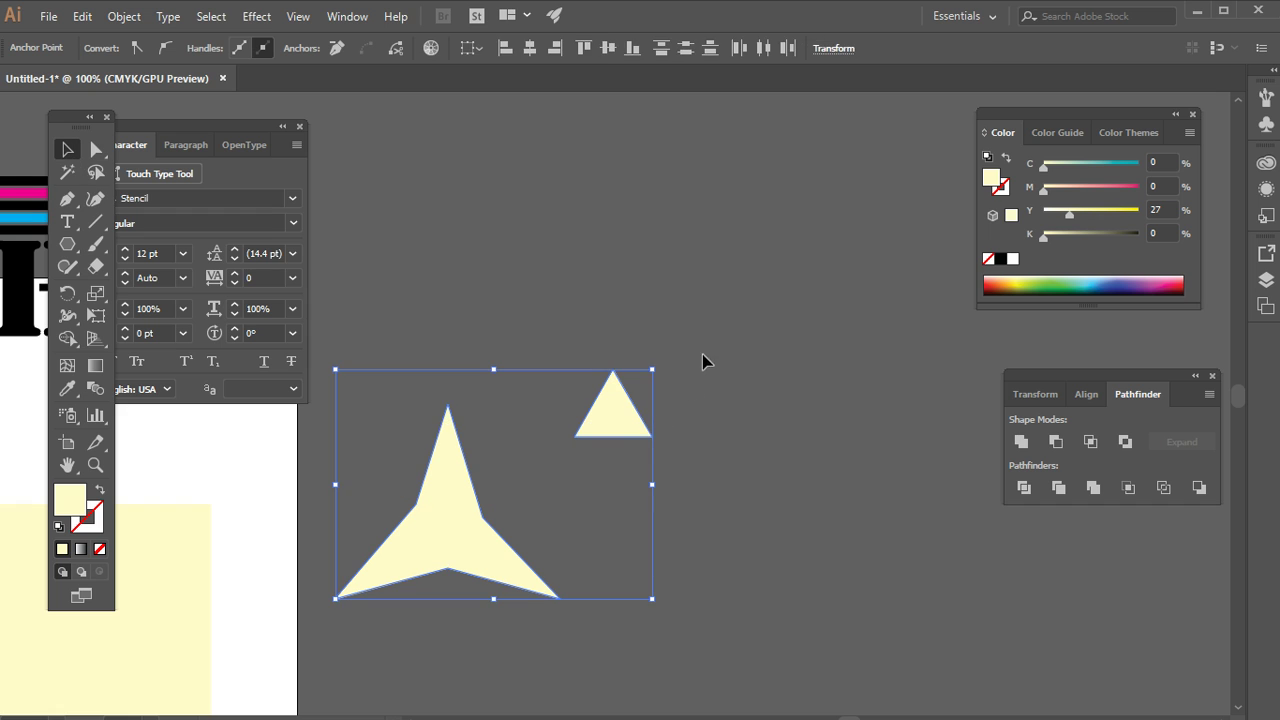
{"action": "key", "text": "Delete"}
Step: Draw an upright three-sided polygon about 2.6 in wide near the middle of the pale yellow rectangle
{"action": "left_click_drag", "start_coordinate": [325, 599], "coordinate": [706, 486]}
{"action": "left_click", "coordinate": [569, 449]}
{"action": "left_click", "coordinate": [68, 246]}
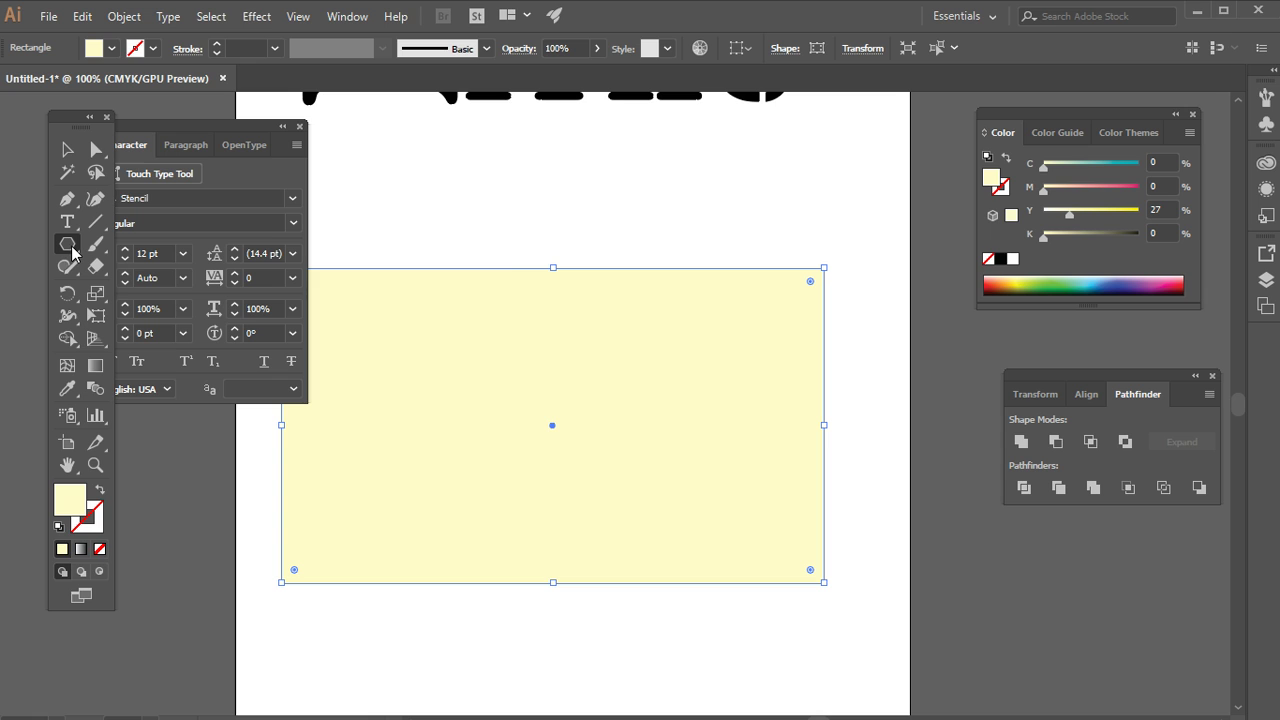
{"action": "left_click_drag", "start_coordinate": [528, 445], "coordinate": [582, 536]}
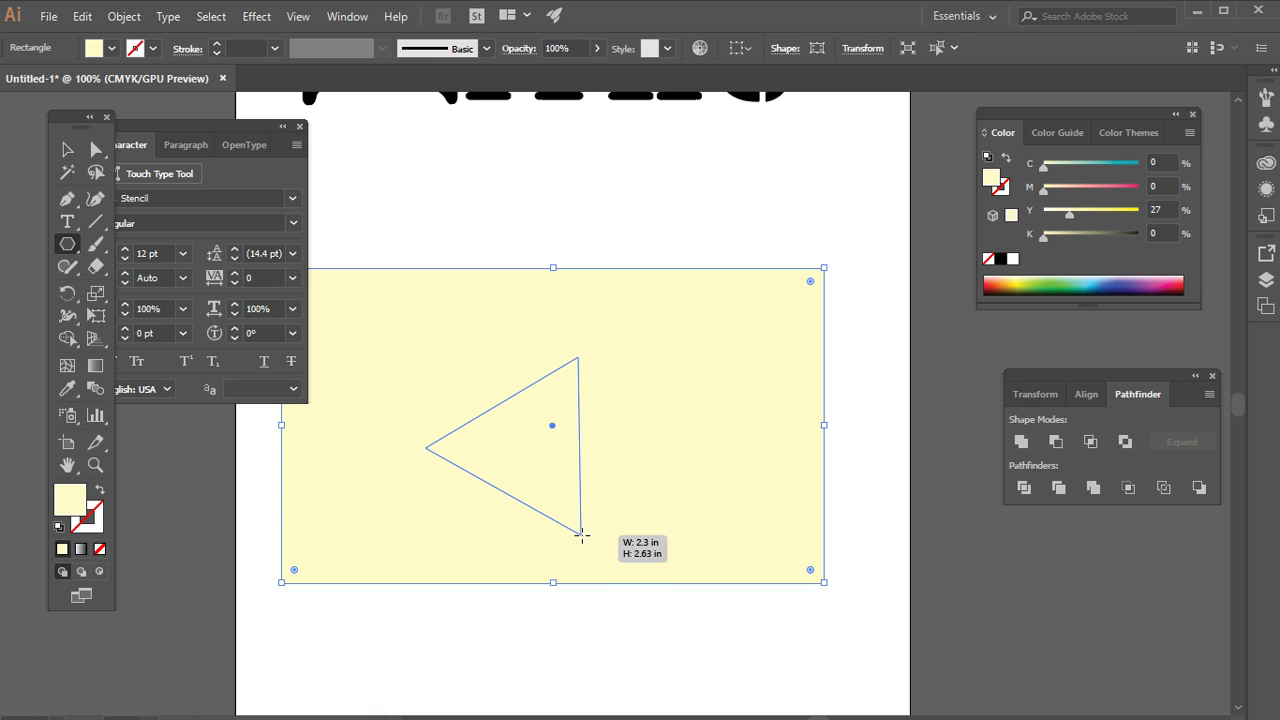
{"action": "left_click_drag", "start_coordinate": [582, 536], "coordinate": [580, 531]}
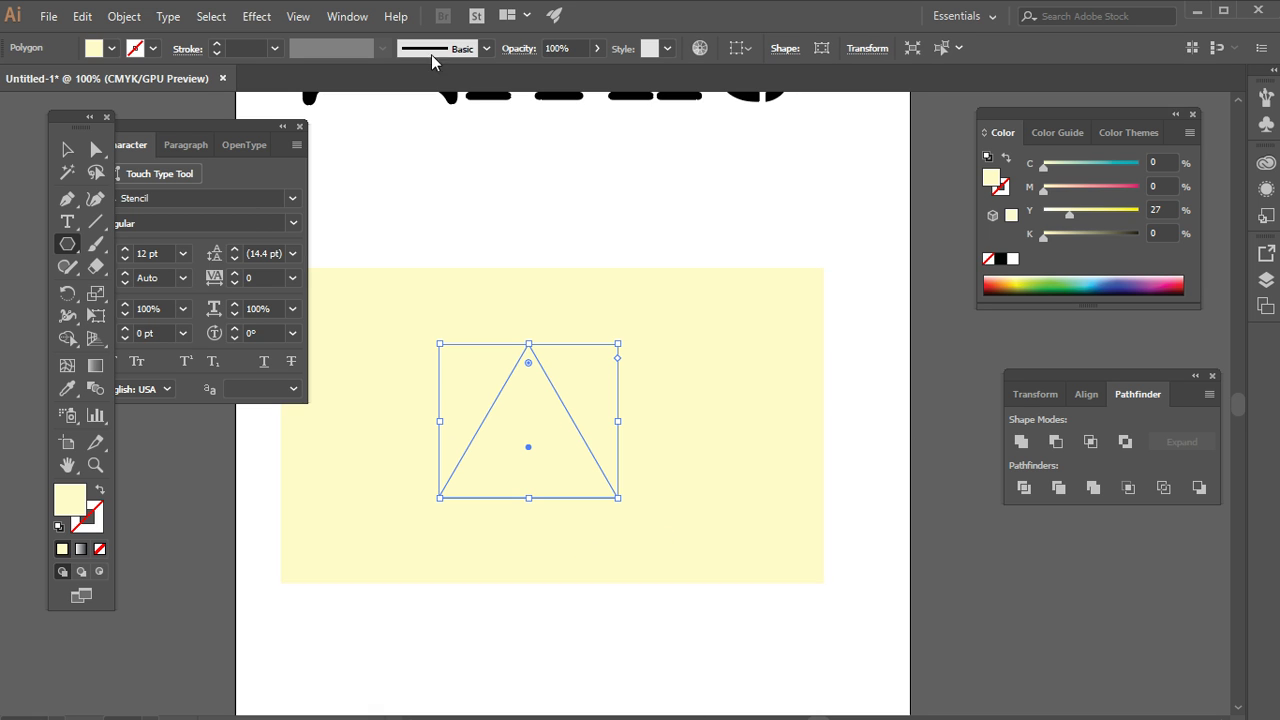
Step: Darken the triangle's fill by setting its black value to K 14, and deselect it
{"action": "mouse_move", "coordinate": [1062, 236]}
{"action": "left_mouse_down"}
{"action": "mouse_move", "coordinate": [1077, 236]}
{"action": "mouse_move", "coordinate": [1048, 250]}
{"action": "left_mouse_up"}
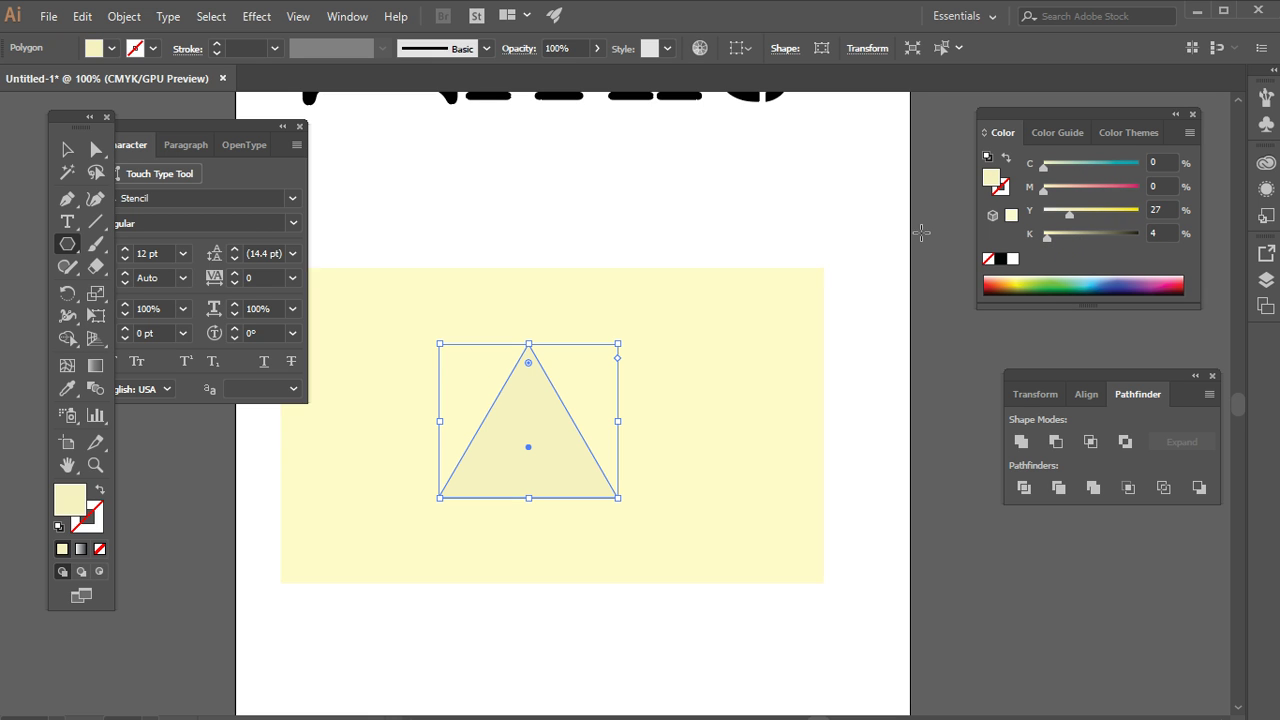
{"action": "left_click", "coordinate": [1064, 235]}
{"action": "left_click_drag", "start_coordinate": [1064, 235], "coordinate": [1058, 236]}
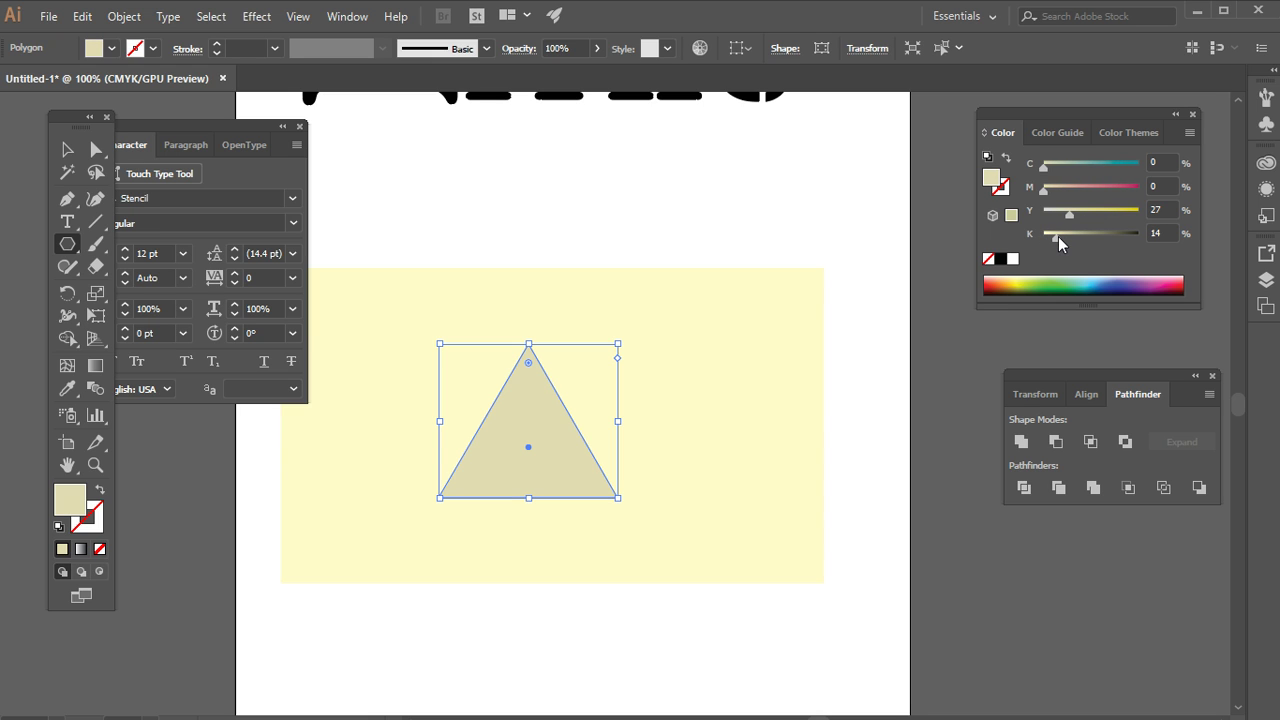
{"action": "left_click", "coordinate": [67, 152]}
{"action": "left_click", "coordinate": [549, 215]}
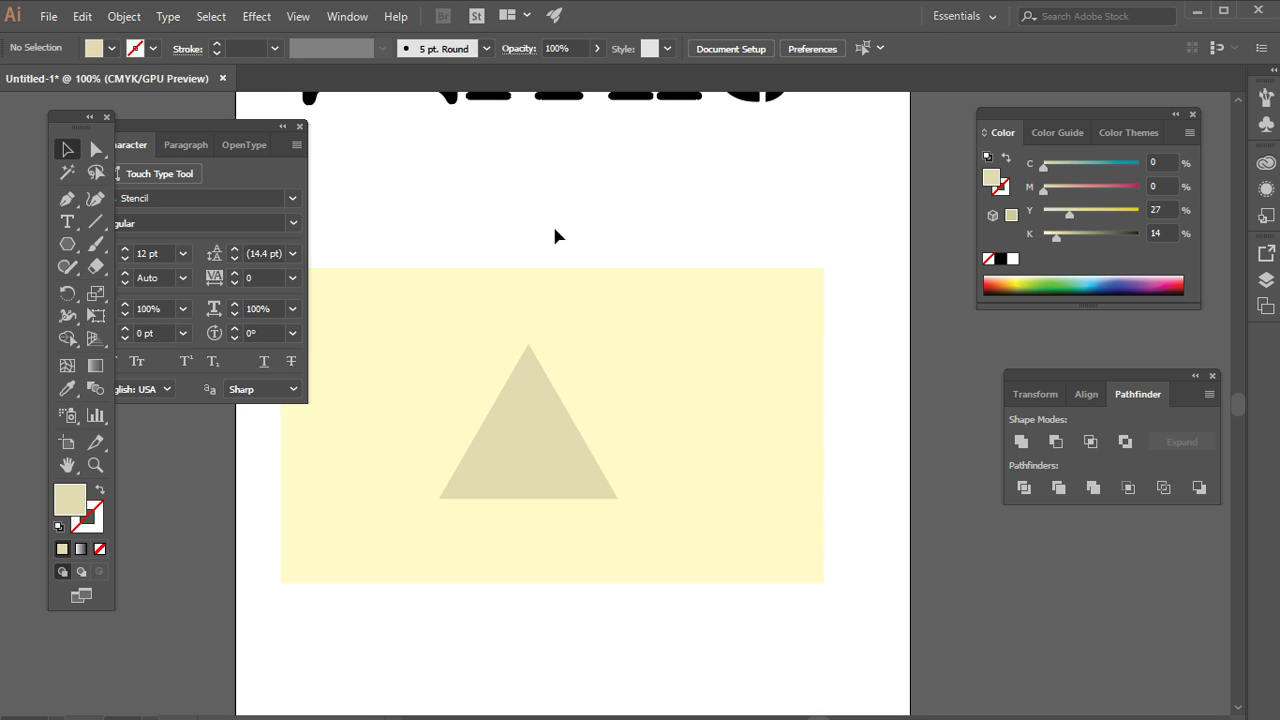
Step: Align the triangle's base with the rectangle's upper-left corner and flip the triangle vertically so it points down inside the rectangle
{"action": "left_click_drag", "start_coordinate": [543, 369], "coordinate": [613, 253]}
{"action": "left_click_drag", "start_coordinate": [543, 394], "coordinate": [453, 320]}
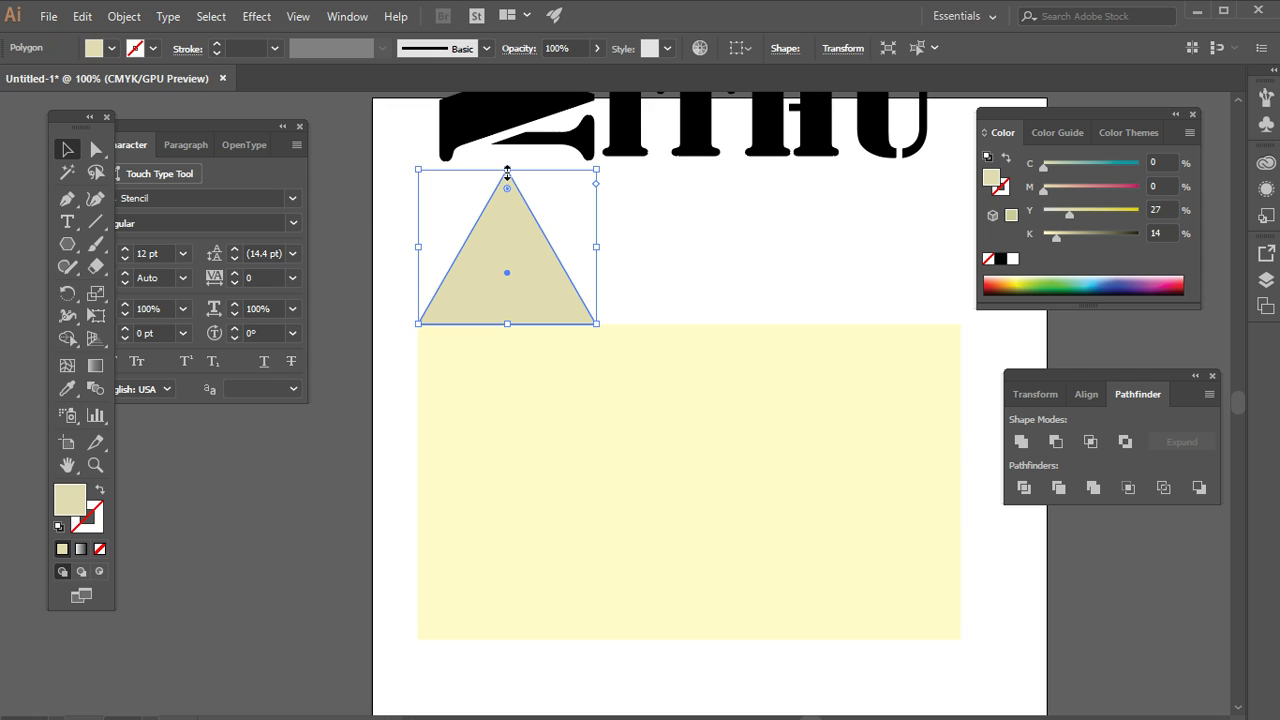
{"action": "left_click_drag", "start_coordinate": [507, 172], "coordinate": [507, 454]}
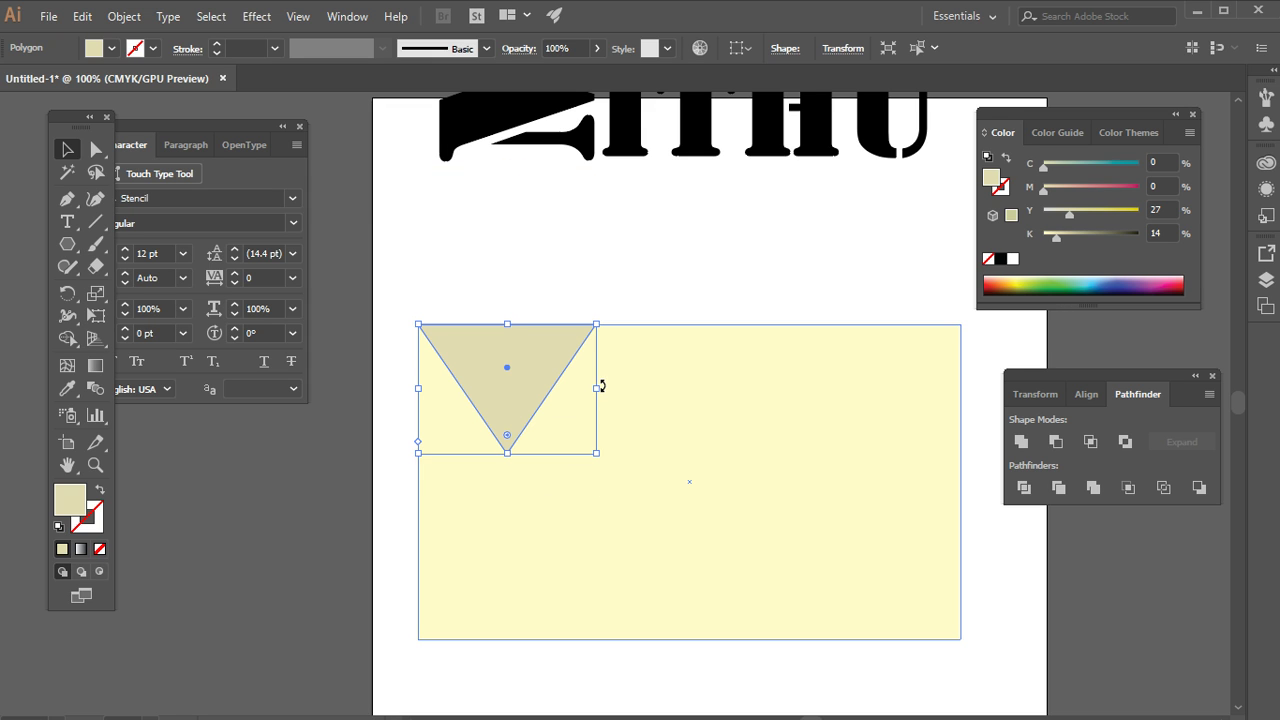
Step: Stretch the inverted triangle across the rectangle's full width and extend its tip below the rectangle's center as an envelope flap
{"action": "left_click_drag", "start_coordinate": [597, 391], "coordinate": [958, 385]}
{"action": "left_click_drag", "start_coordinate": [692, 474], "coordinate": [694, 520]}
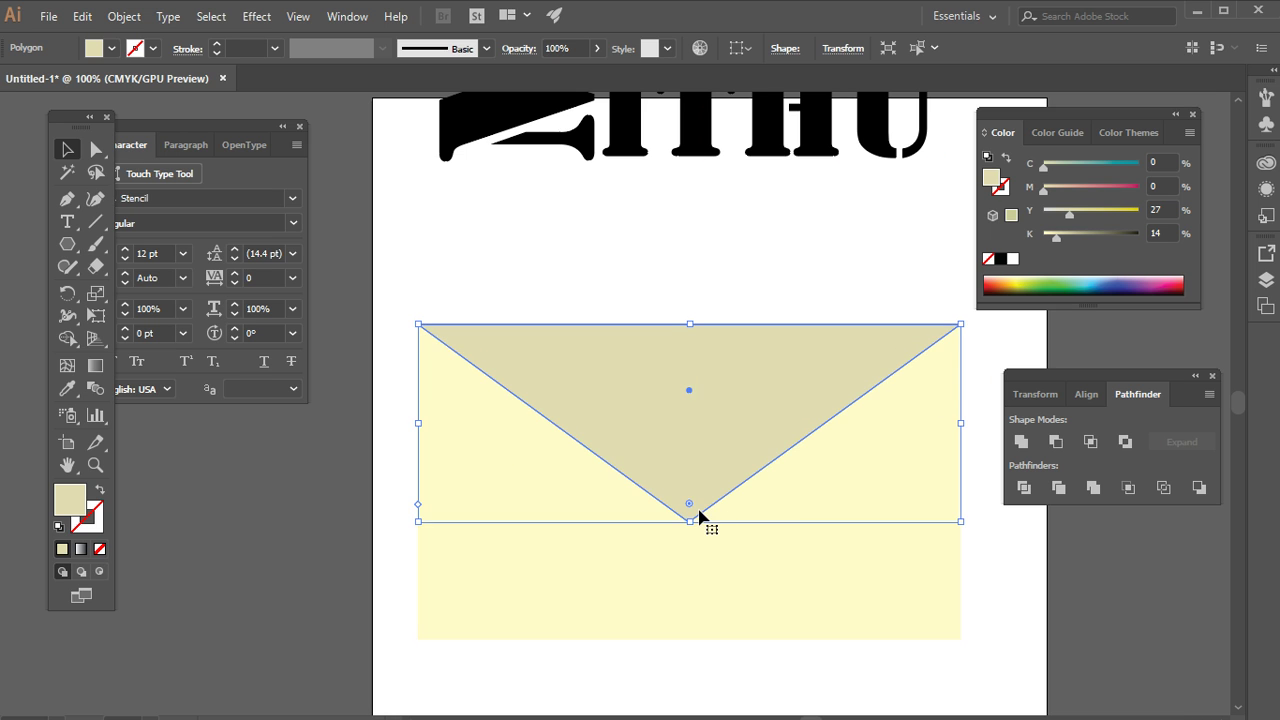
{"action": "left_click", "coordinate": [683, 297]}
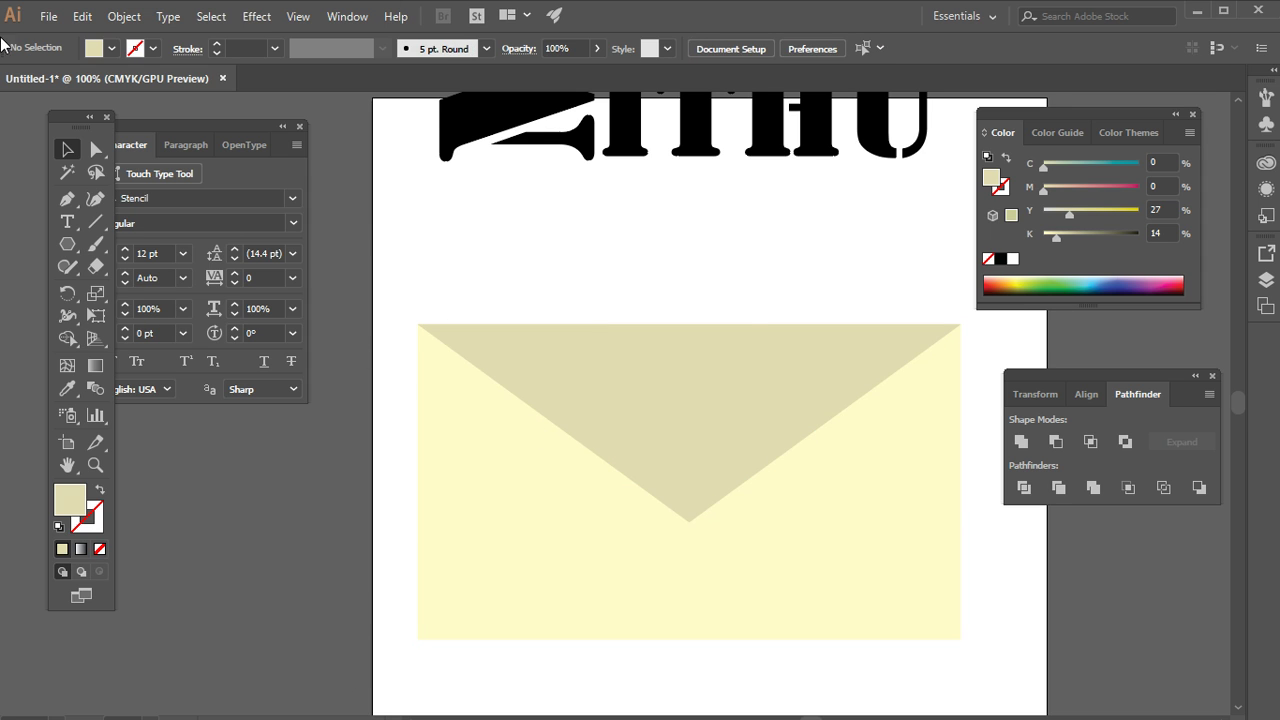
Step: Round only the lower tip of the envelope flap to a corner radius of 0.93 in
{"action": "scroll", "coordinate": [849, 534], "scroll_direction": "down", "scroll_amount": 2}
{"action": "left_click", "coordinate": [757, 508]}
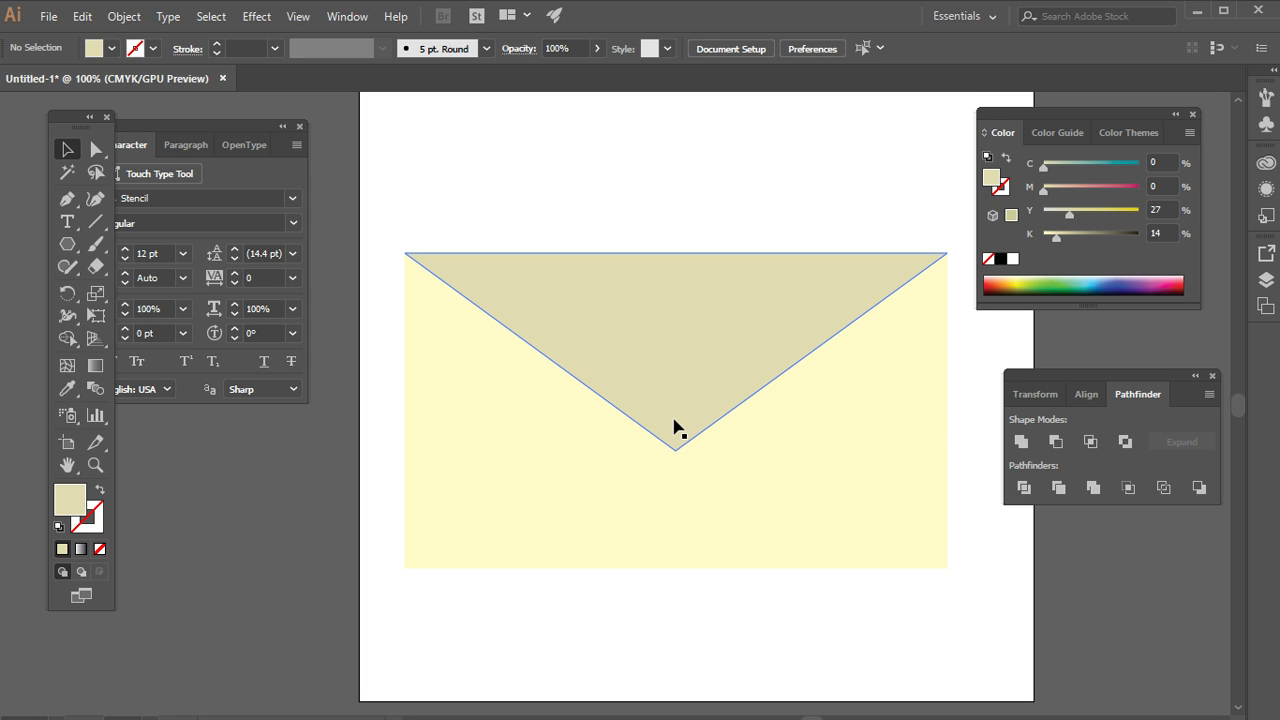
{"action": "left_click", "coordinate": [97, 150]}
{"action": "left_click", "coordinate": [97, 150]}
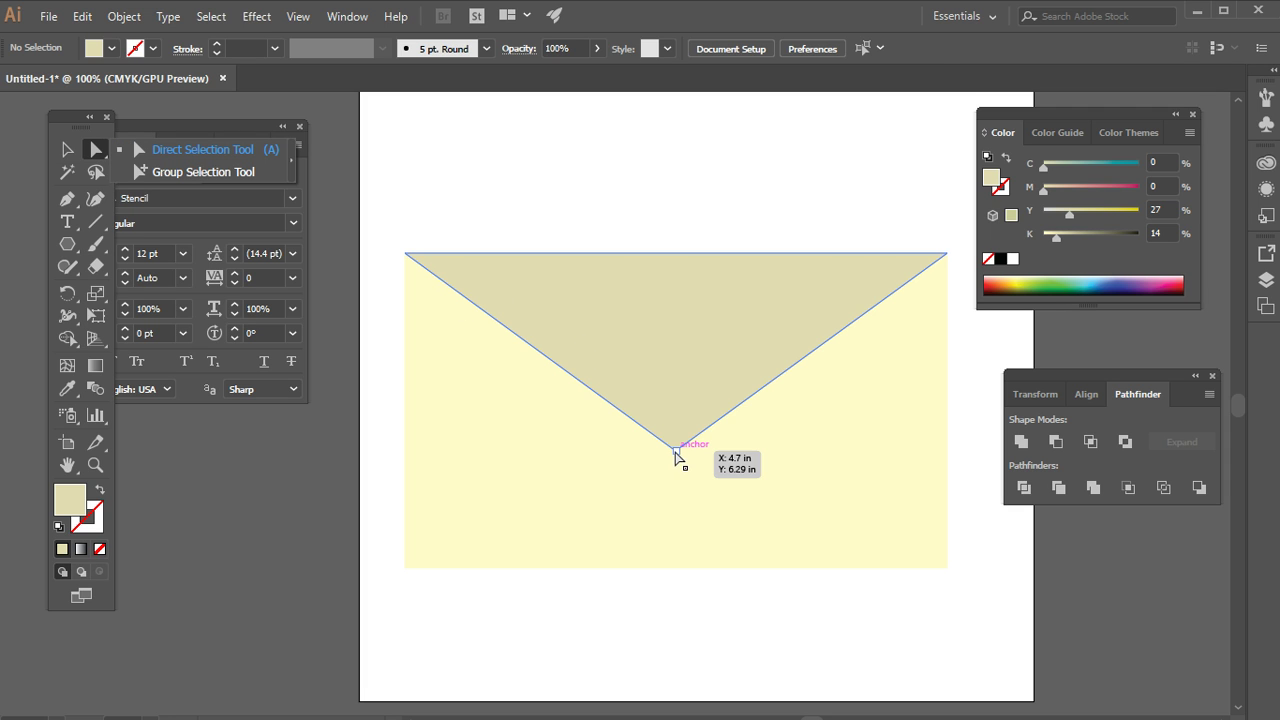
{"action": "left_click", "coordinate": [676, 452]}
{"action": "left_click", "coordinate": [670, 331]}
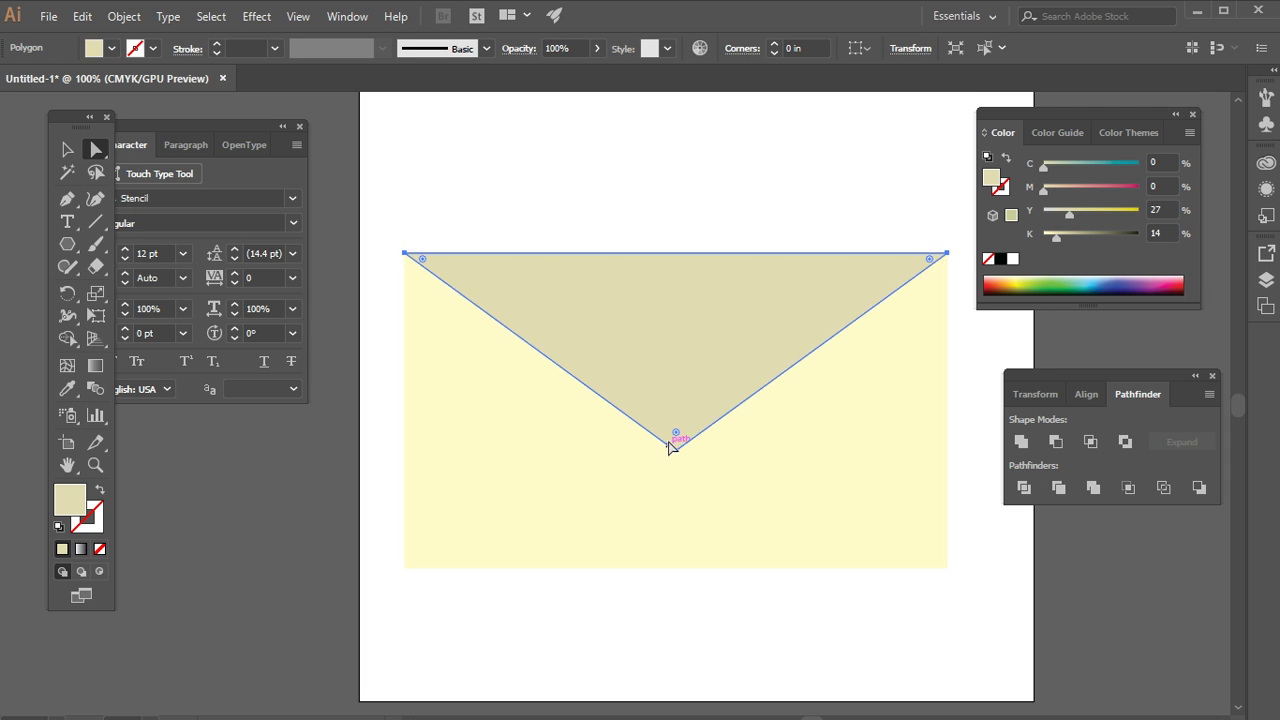
{"action": "left_click_drag", "start_coordinate": [676, 434], "coordinate": [670, 362]}
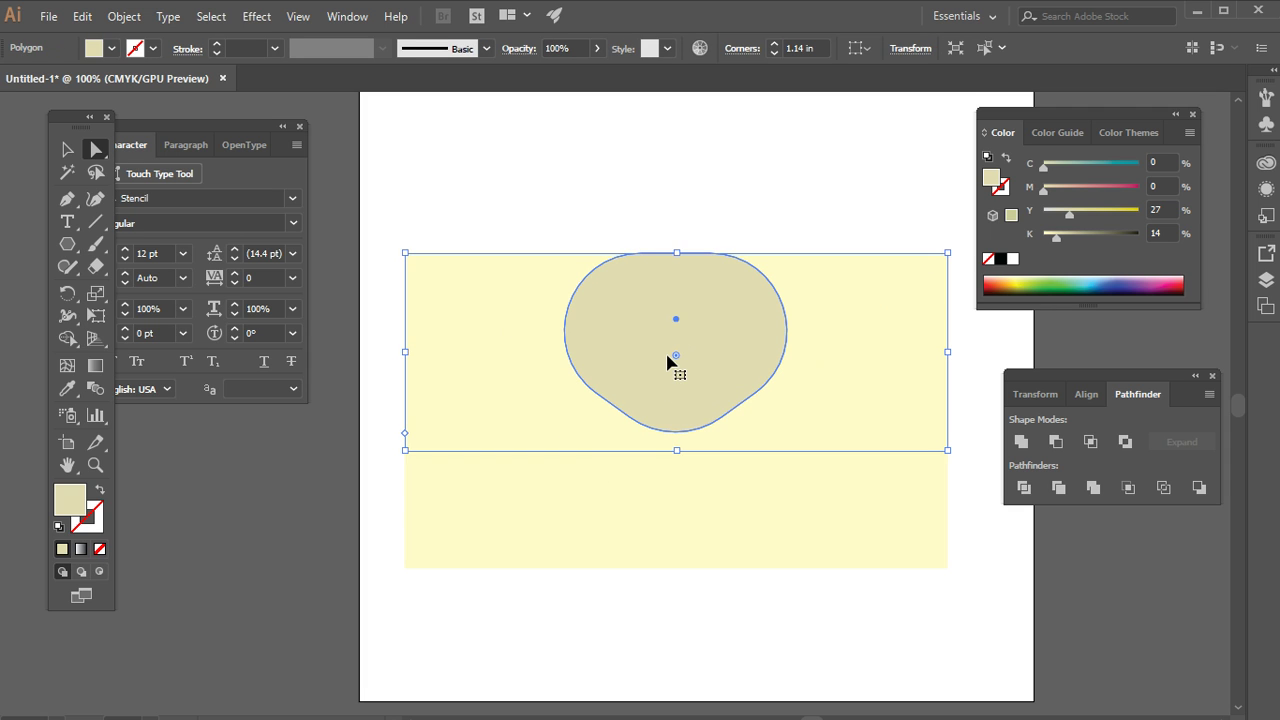
{"action": "key", "text": "ctrl+z"}
{"action": "left_click_drag", "start_coordinate": [677, 451], "coordinate": [676, 374]}
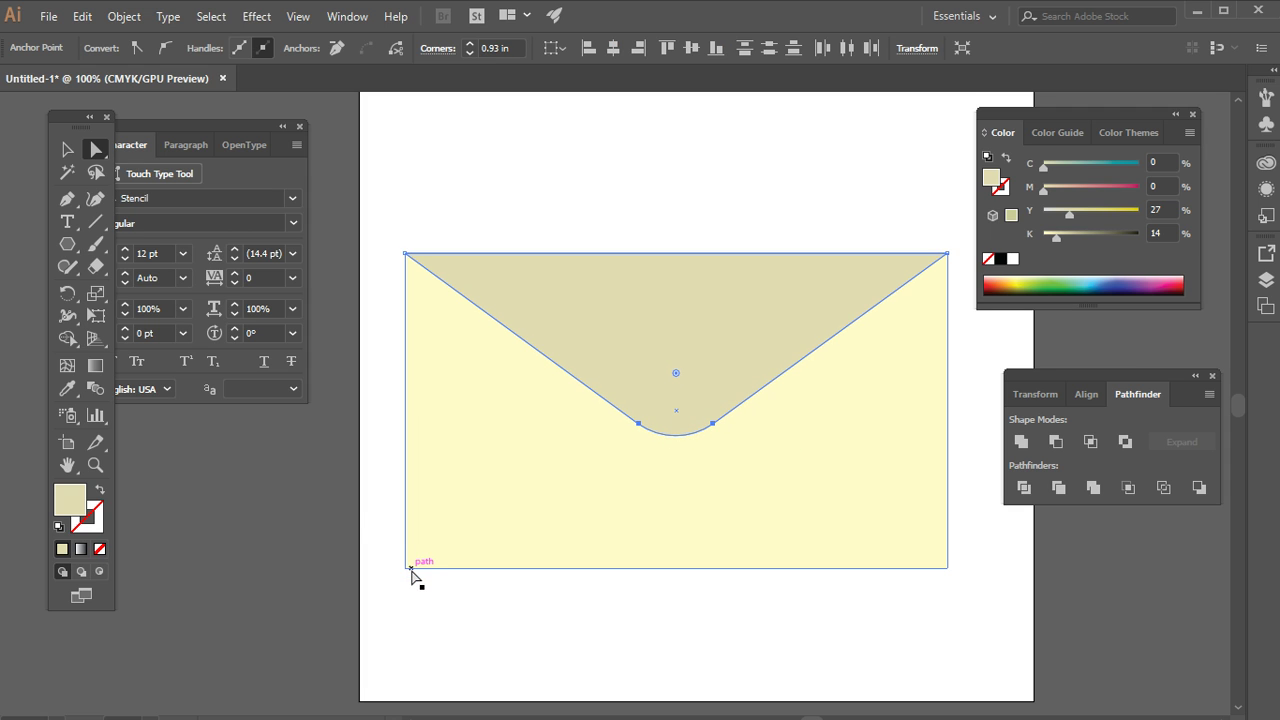
Step: Round the two bottom corners of the pale yellow rectangle to a radius of 0.58 in and deselect it
{"action": "left_click_drag", "start_coordinate": [409, 572], "coordinate": [407, 565]}
{"action": "left_click", "coordinate": [947, 568], "text": "shift"}
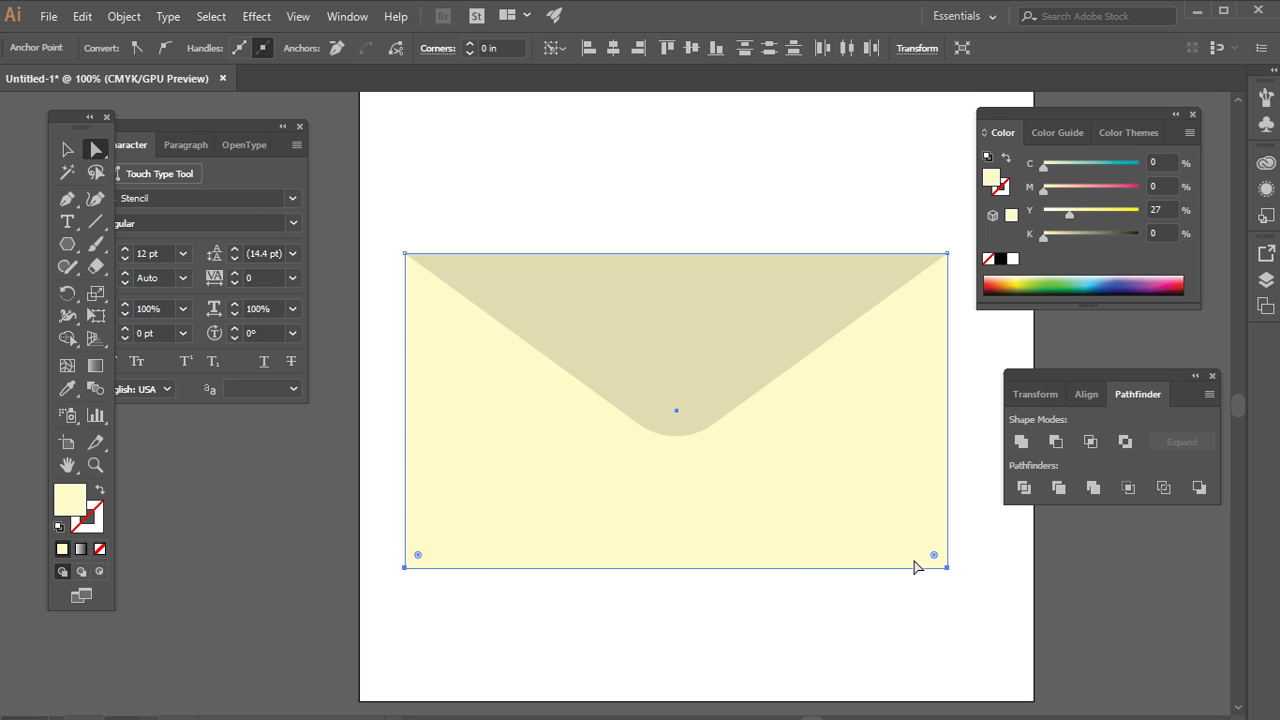
{"action": "left_click_drag", "start_coordinate": [933, 556], "coordinate": [925, 520]}
{"action": "left_click", "coordinate": [67, 149]}
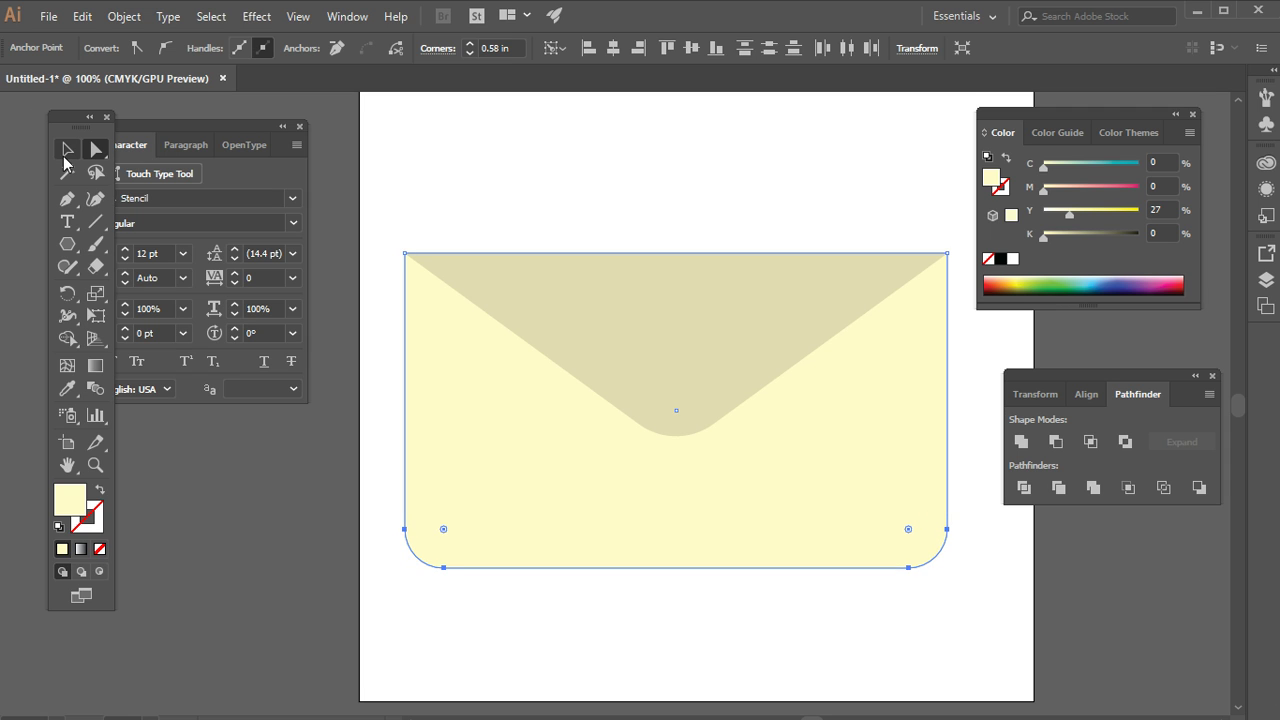
{"action": "left_click", "coordinate": [908, 643]}
{"action": "left_click_drag", "start_coordinate": [910, 648], "coordinate": [851, 594]}
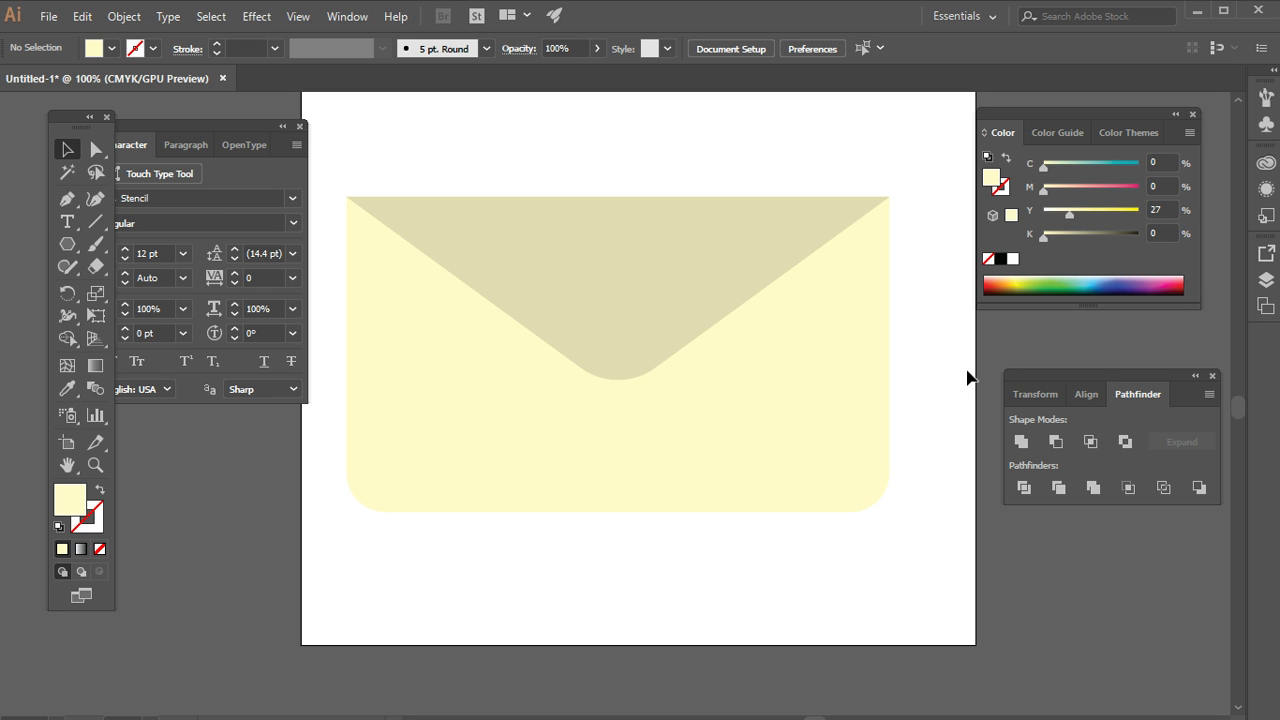
{"action": "left_click", "coordinate": [1196, 10]}
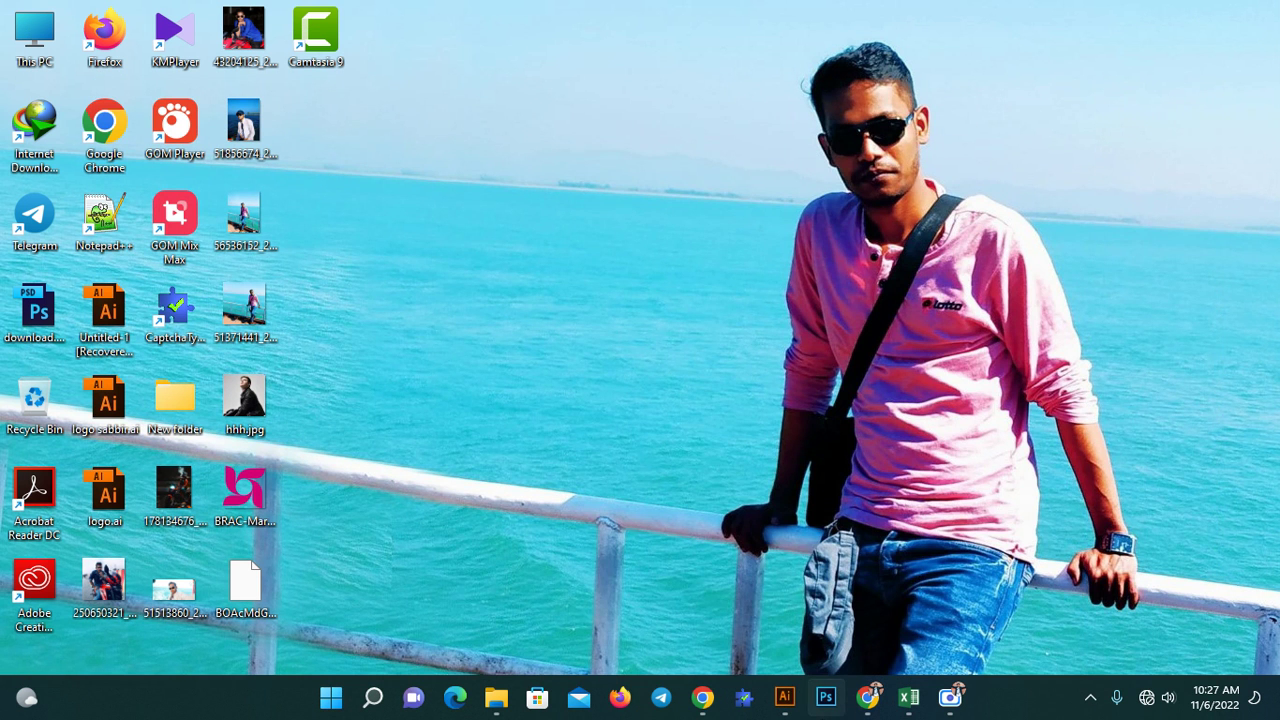
{"action": "left_click", "coordinate": [950, 697]}
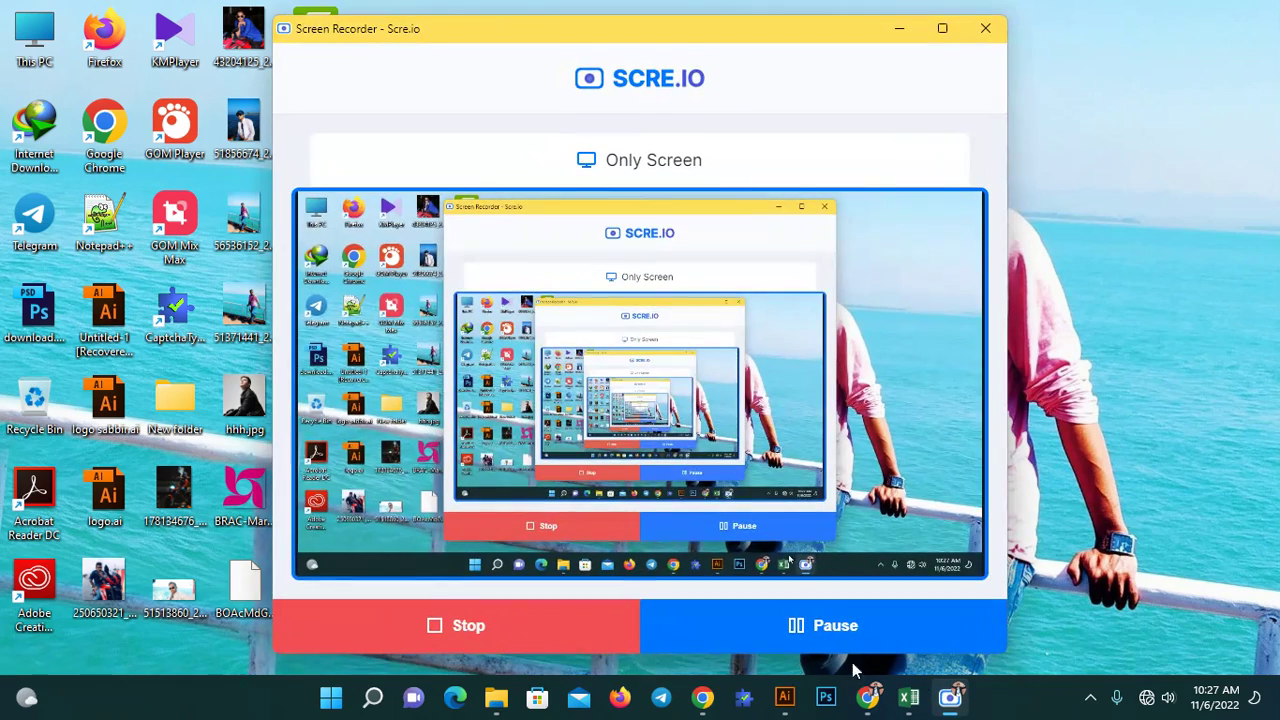